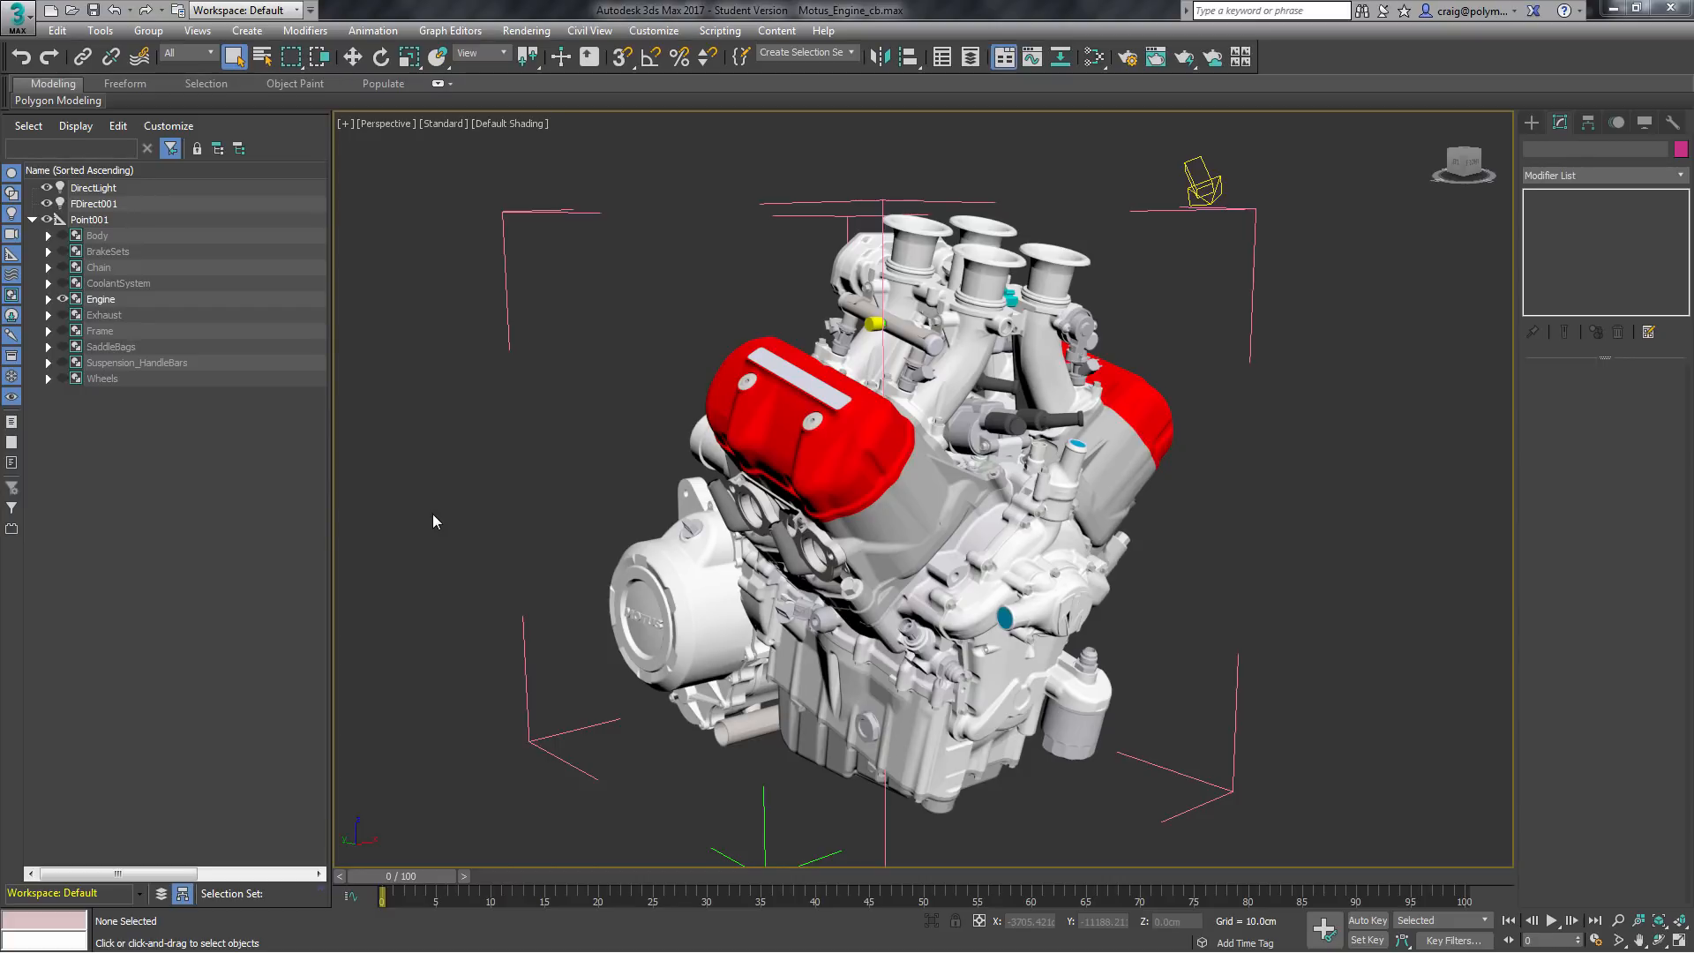
Hide the Engine group from the scene and clear the selection
left_click(101, 301)
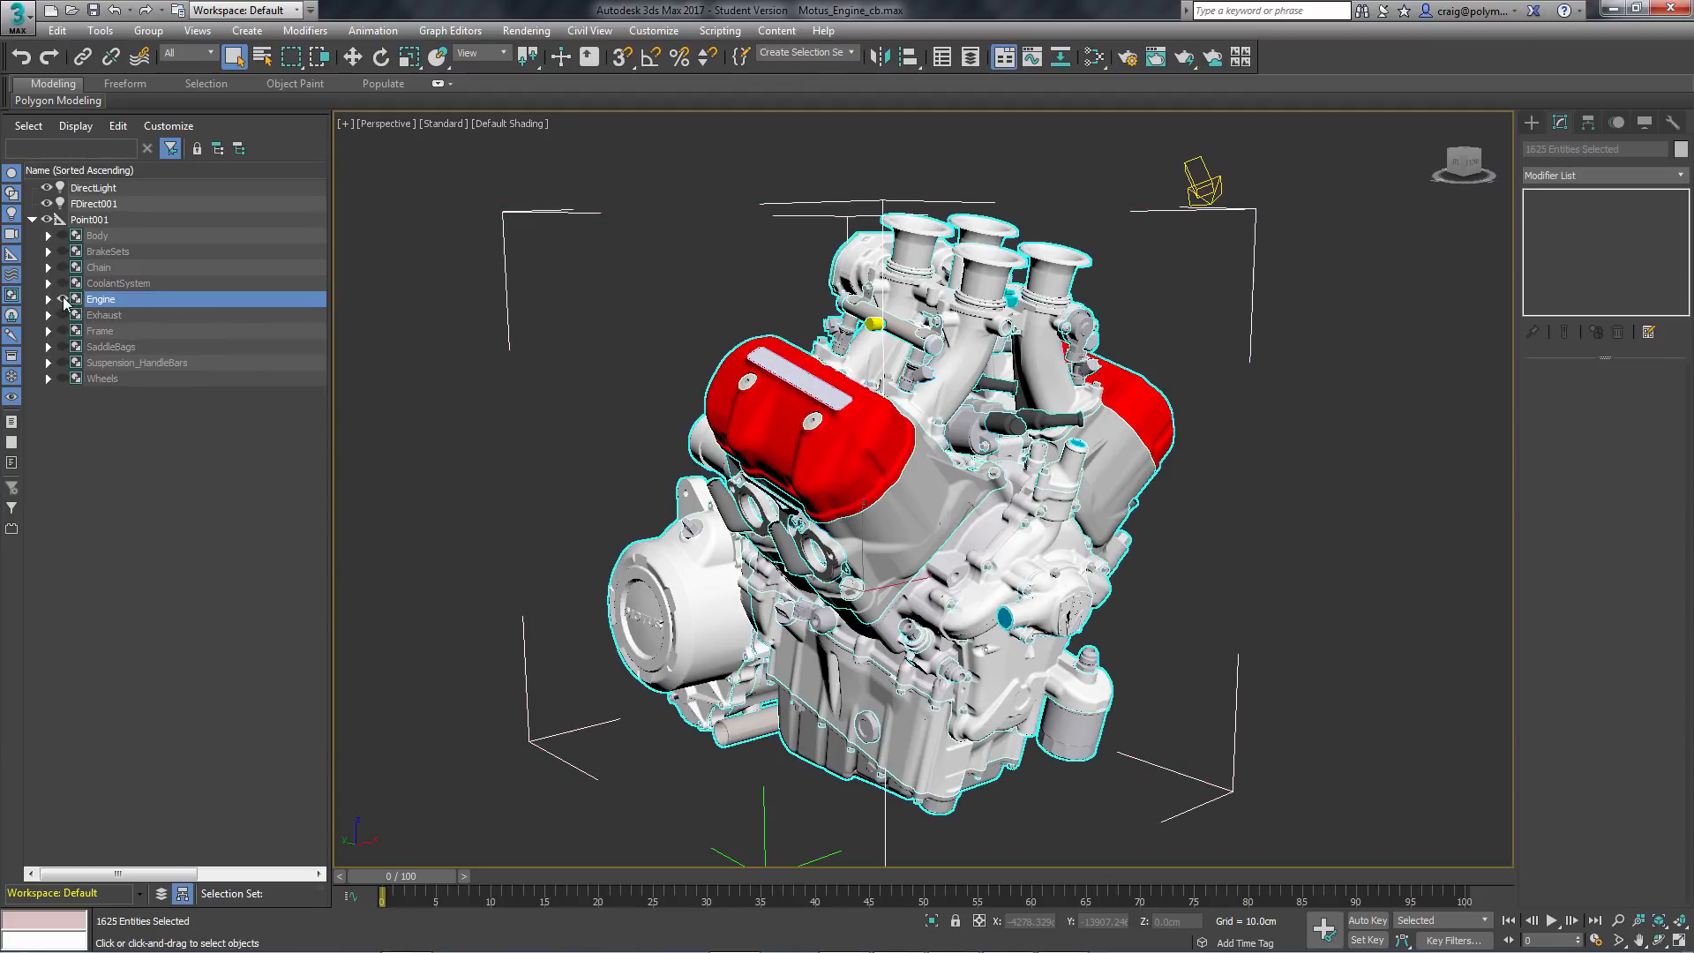
left_click(62, 299)
left_click(214, 501)
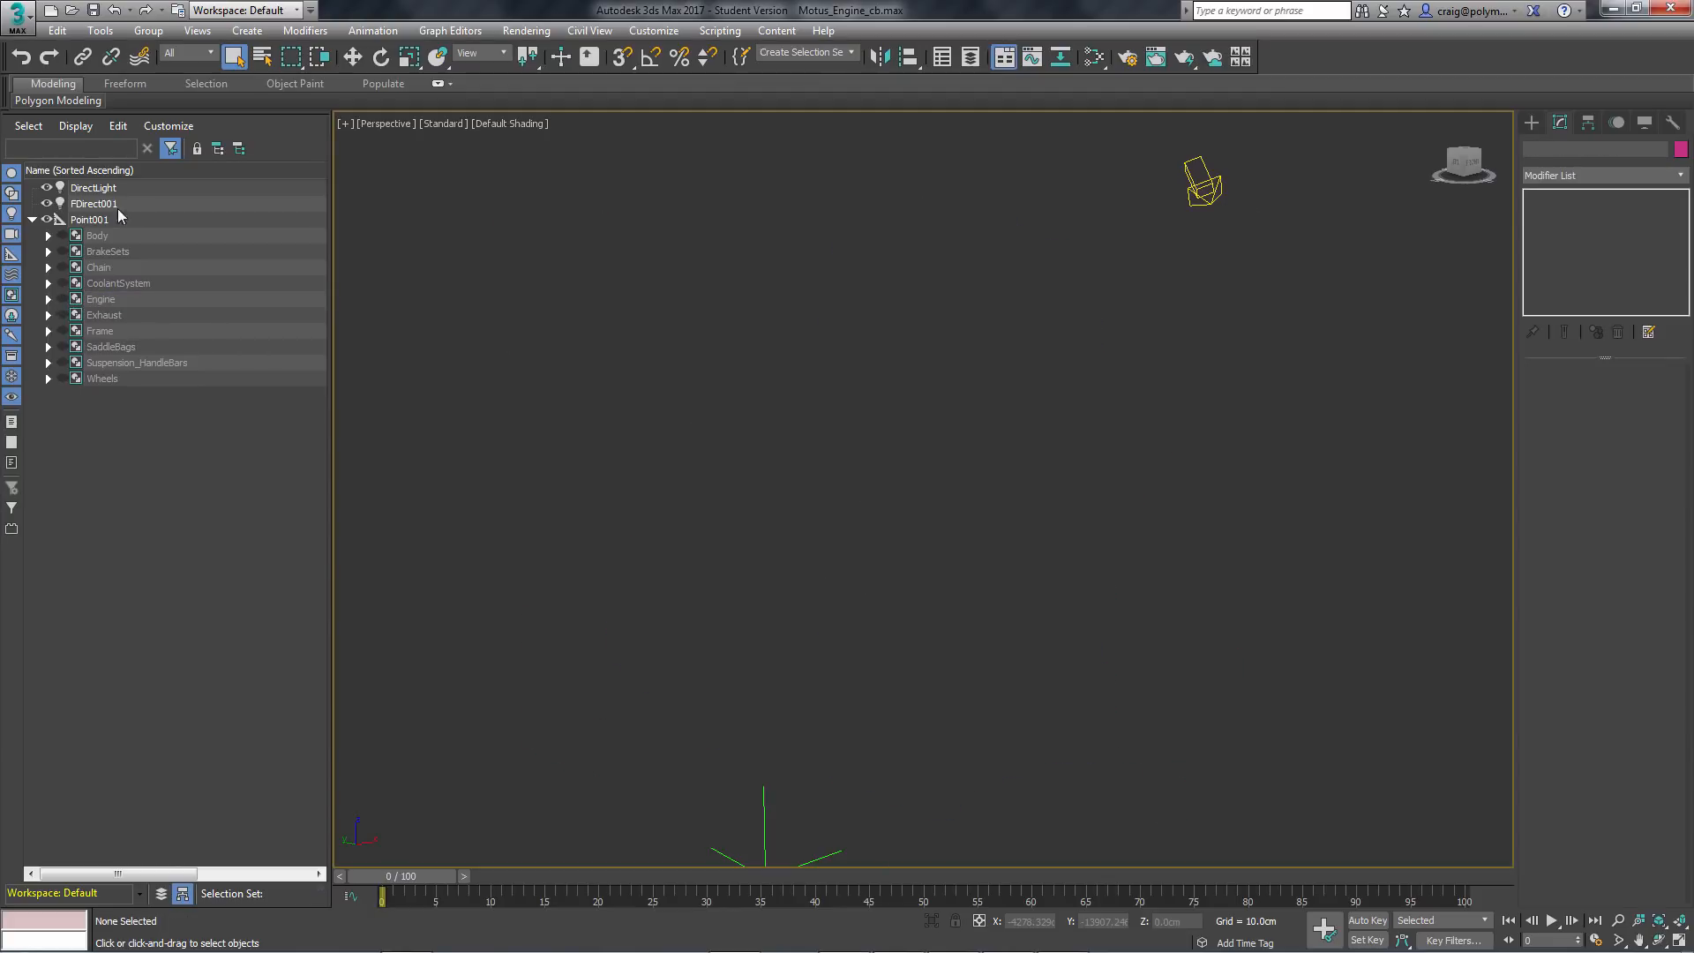
Choose the SOLIDWORKS part 290206 Pan - Oil.SLDPRT from the Bike folder as the file to import
left_click(24, 25)
mouse_move(67, 253)
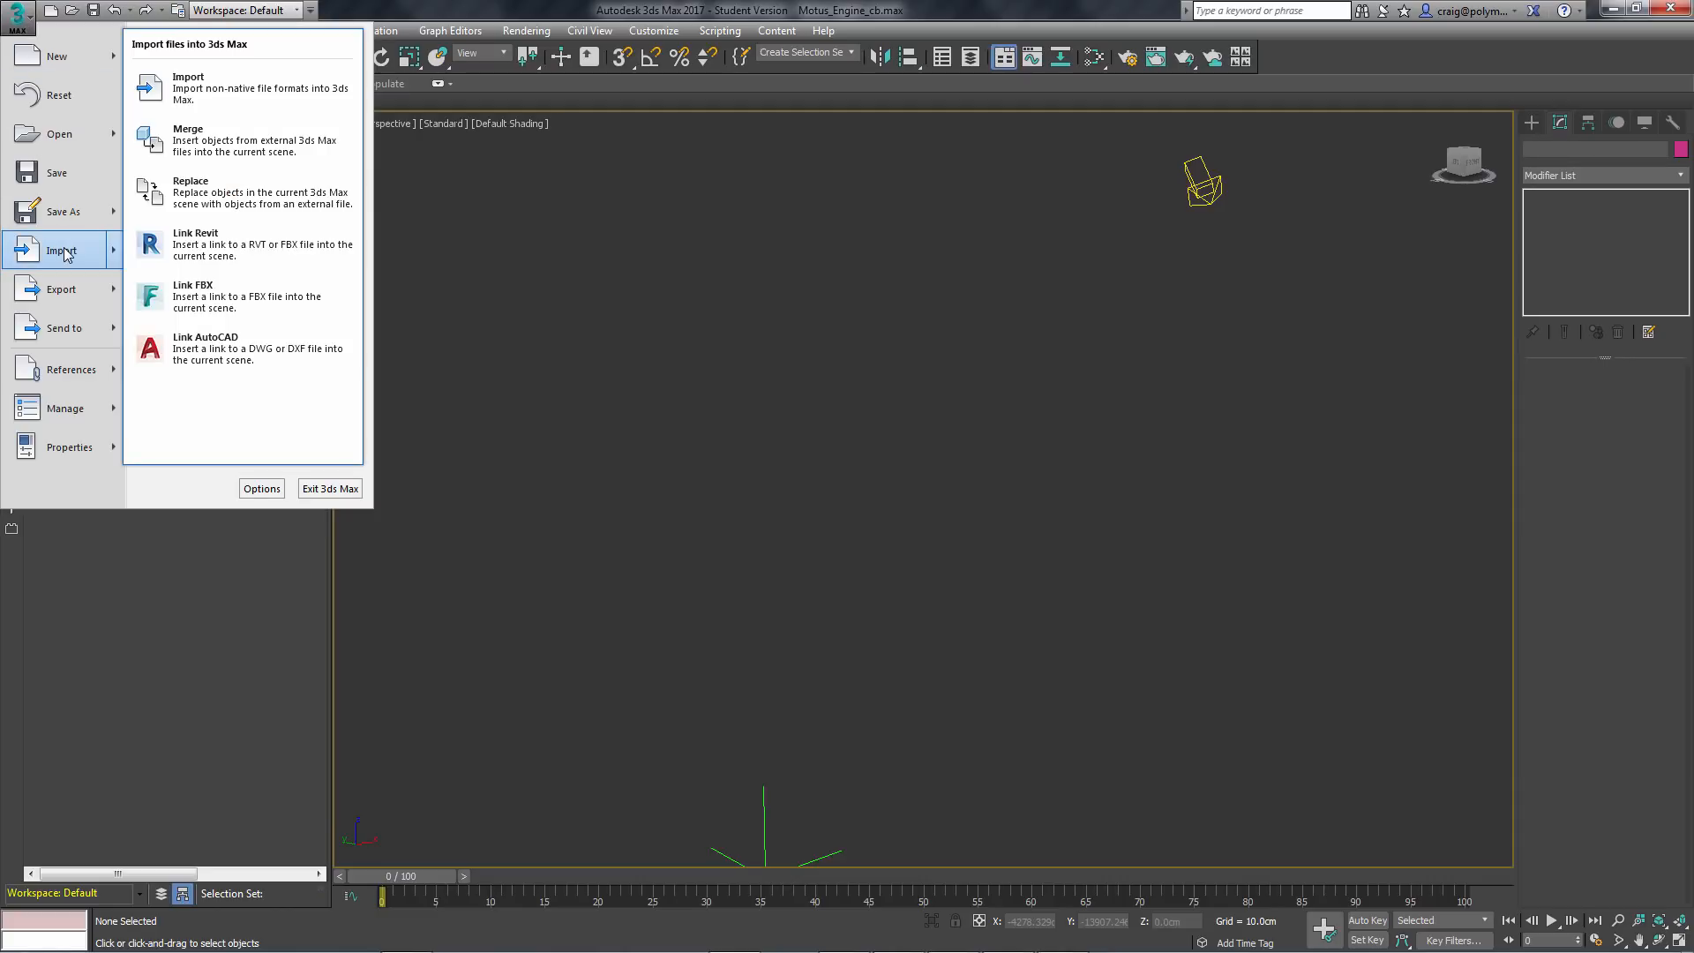
left_click(210, 88)
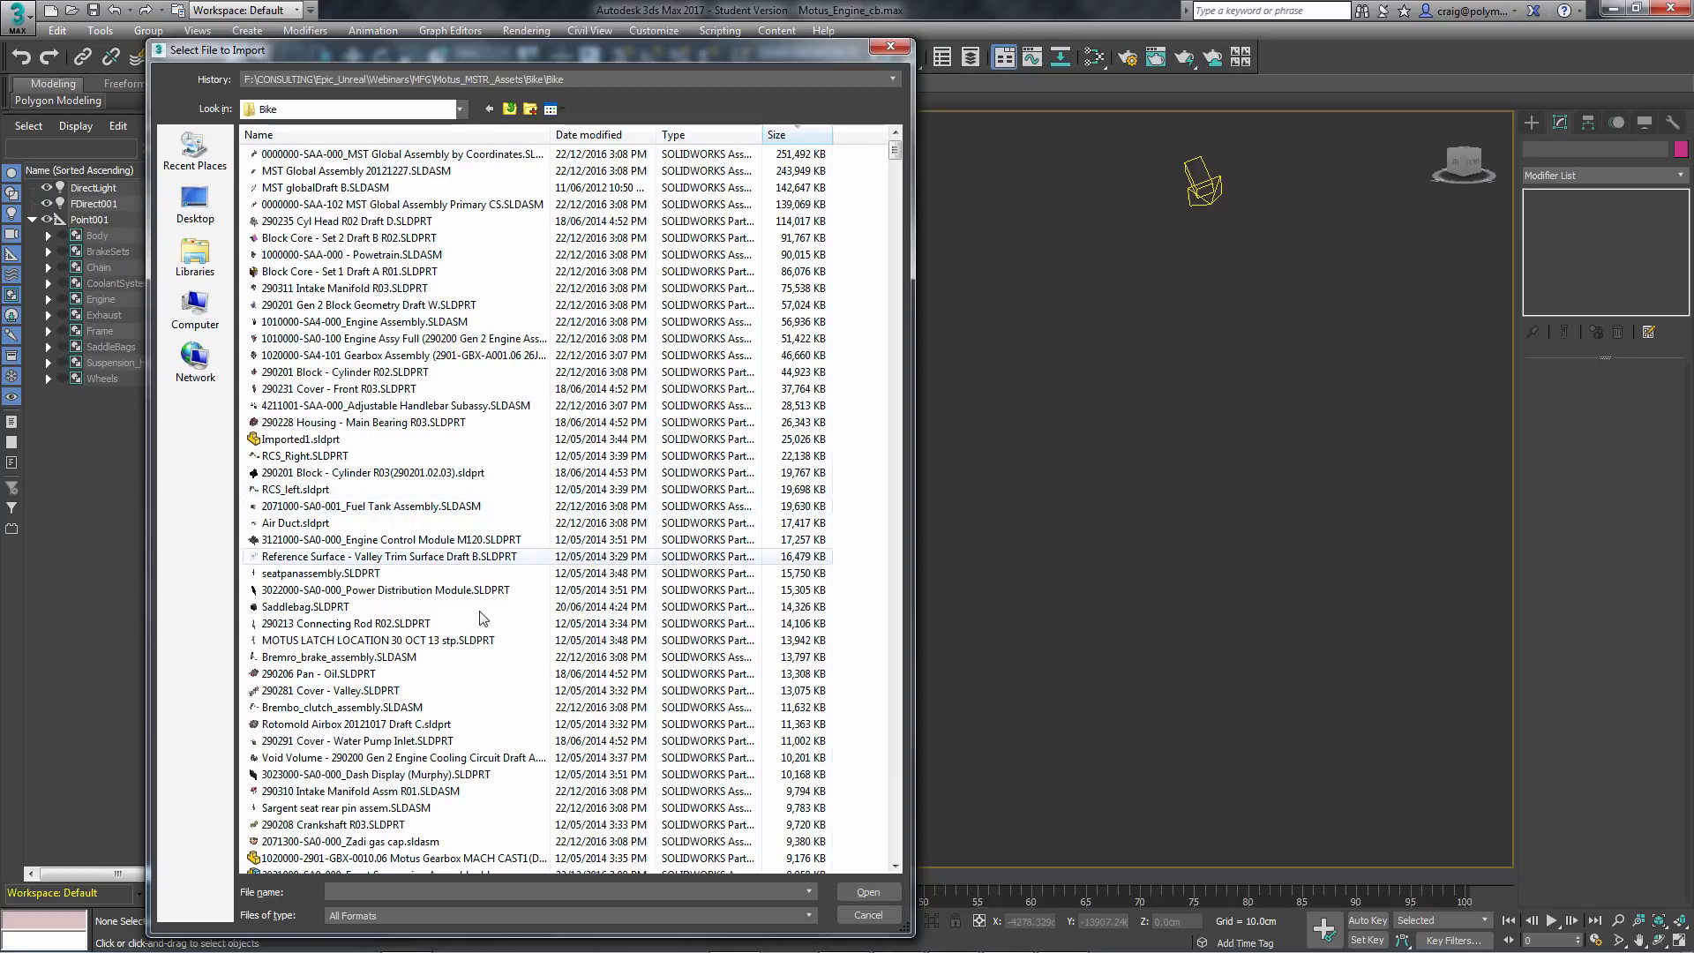
left_click(387, 674)
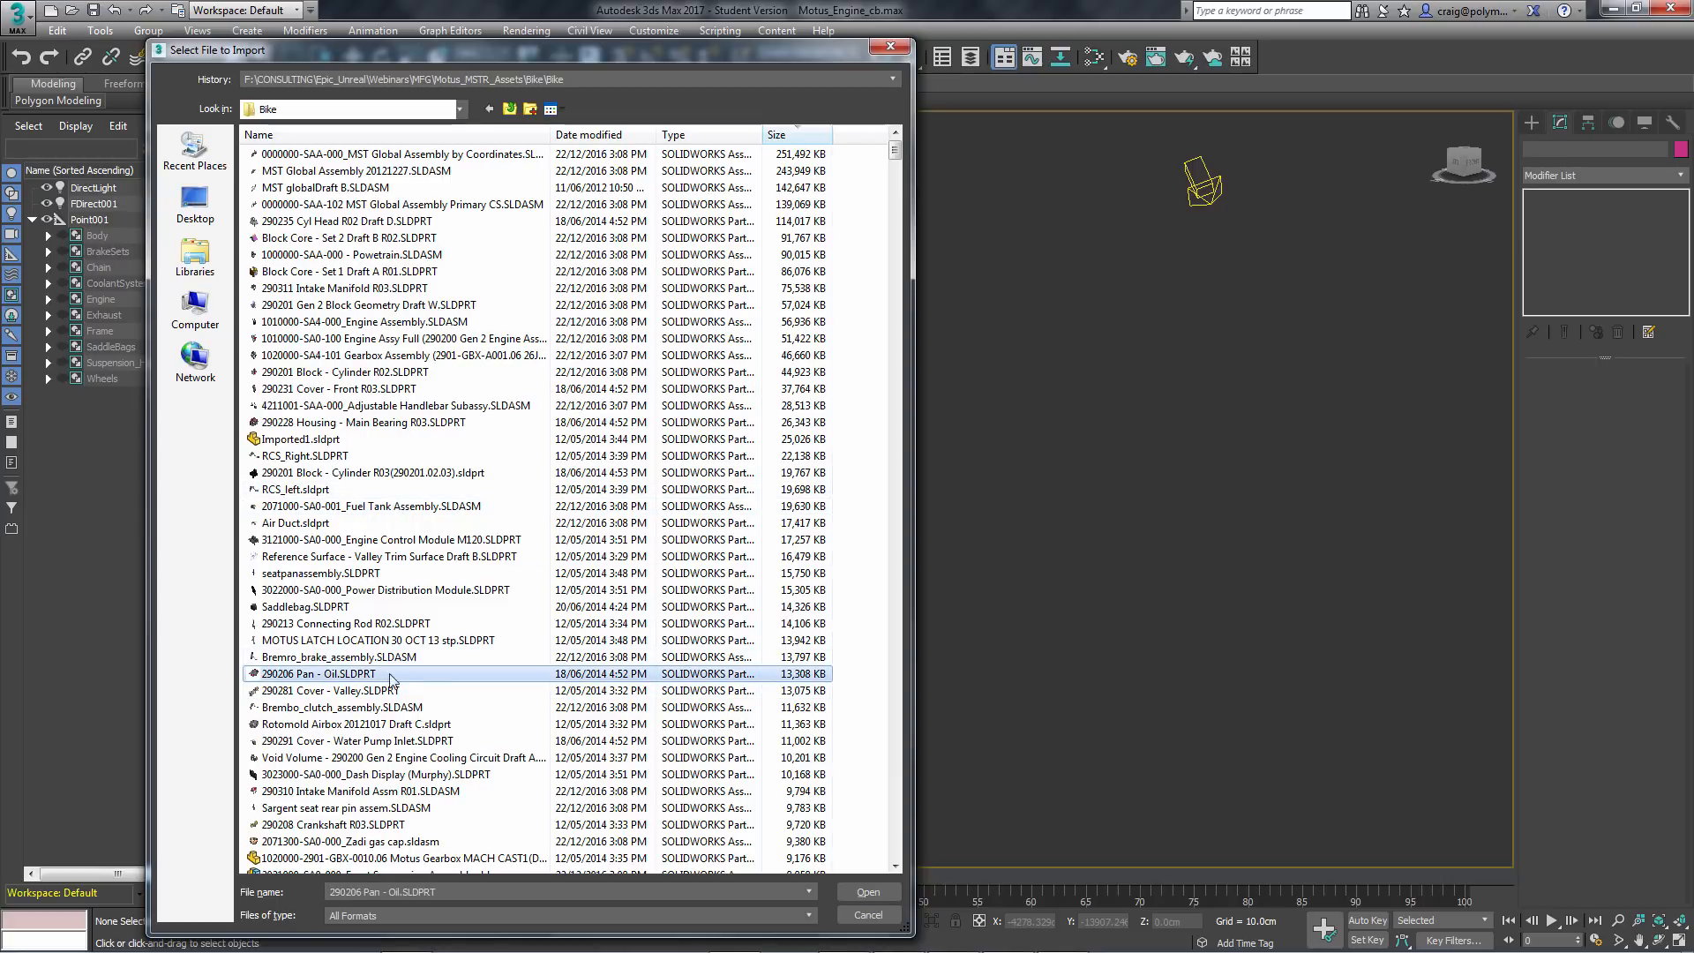
left_click(868, 891)
Import the part with Convert to Mesh on, Z-Up axis, hierarchy Using Grouping and mesh resolution 0
left_click_drag(833, 346, 842, 384)
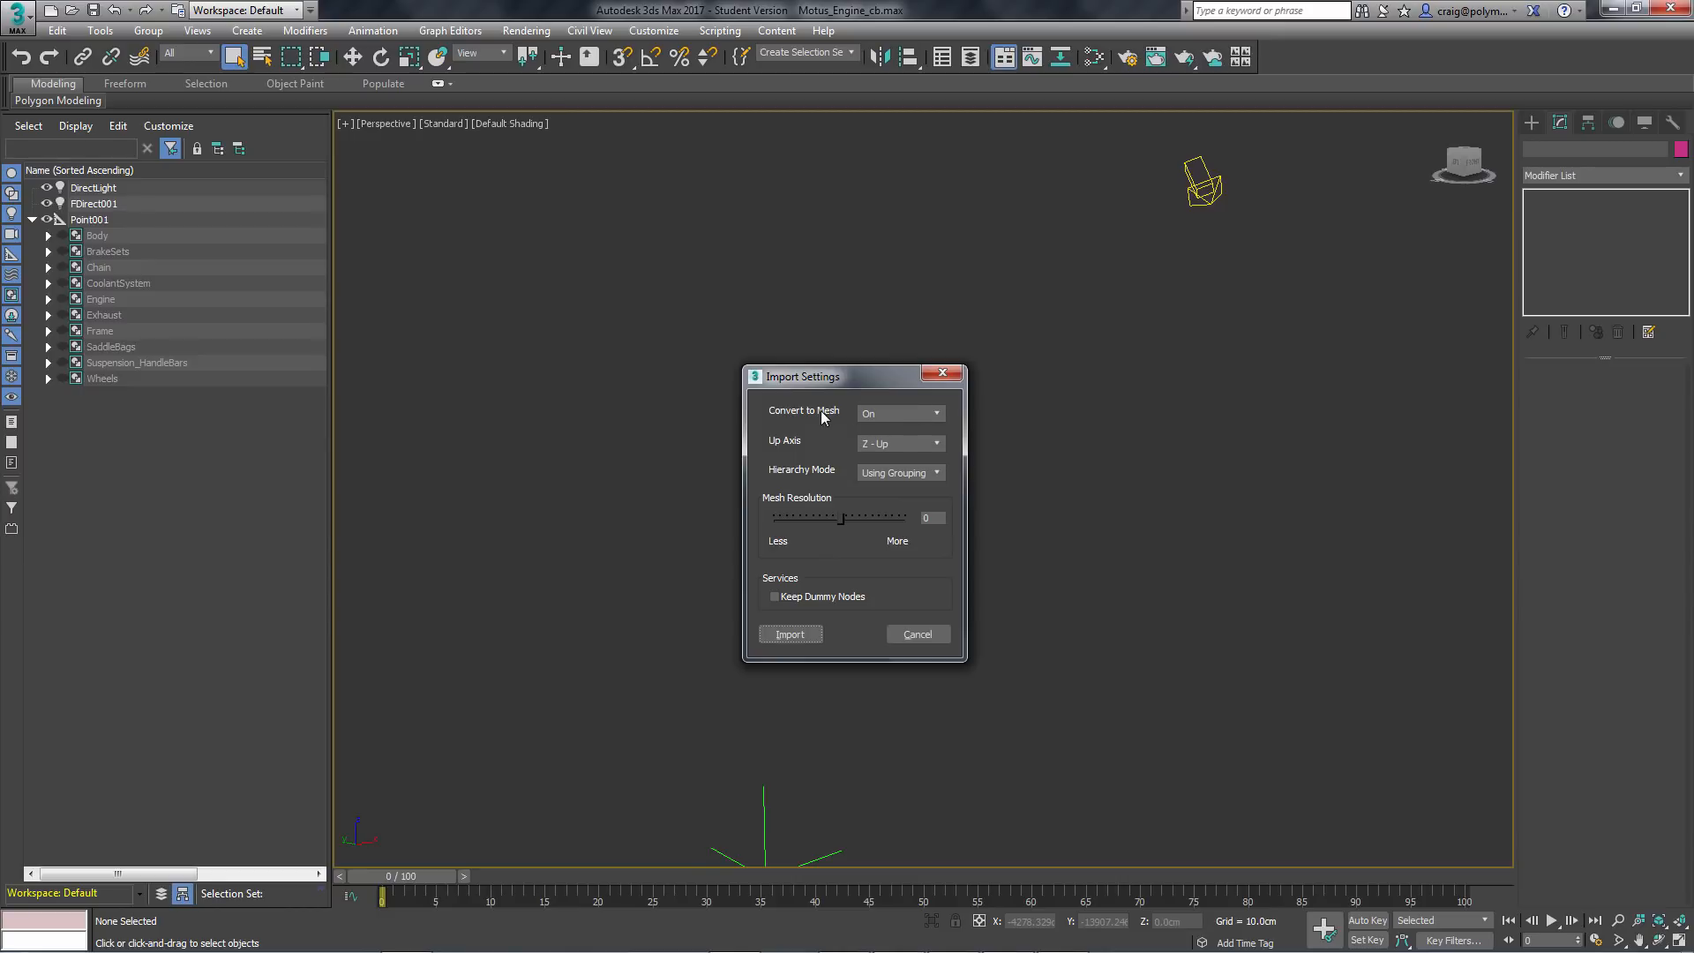
left_click(927, 475)
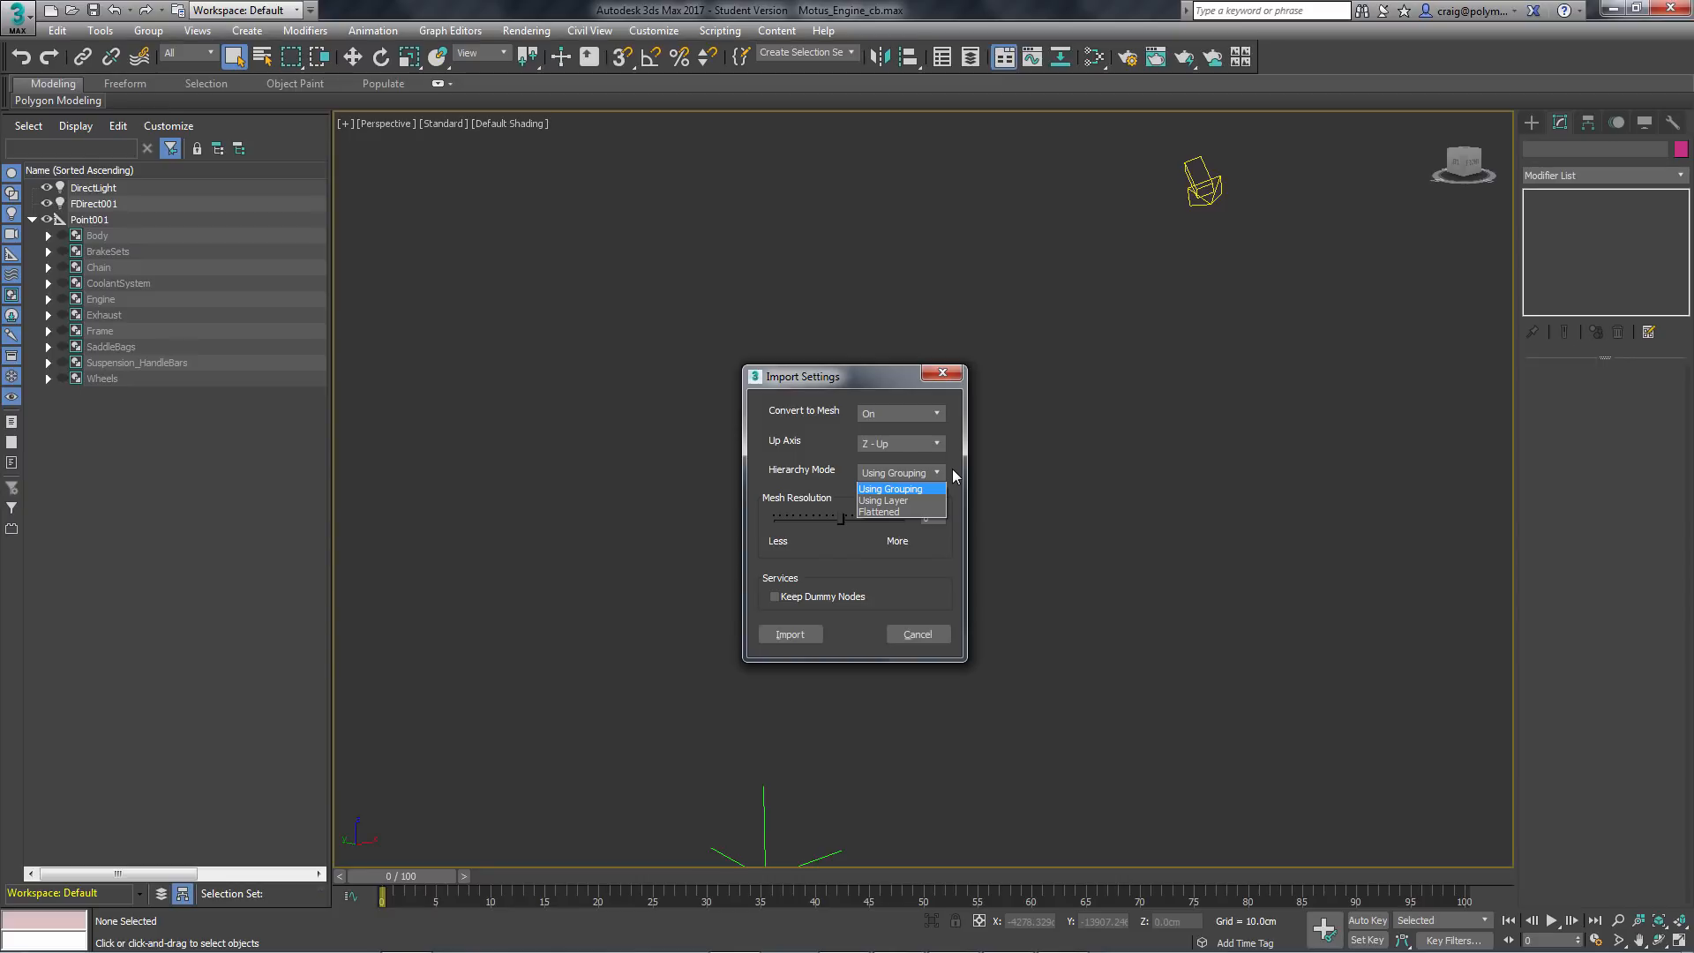
left_click(952, 471)
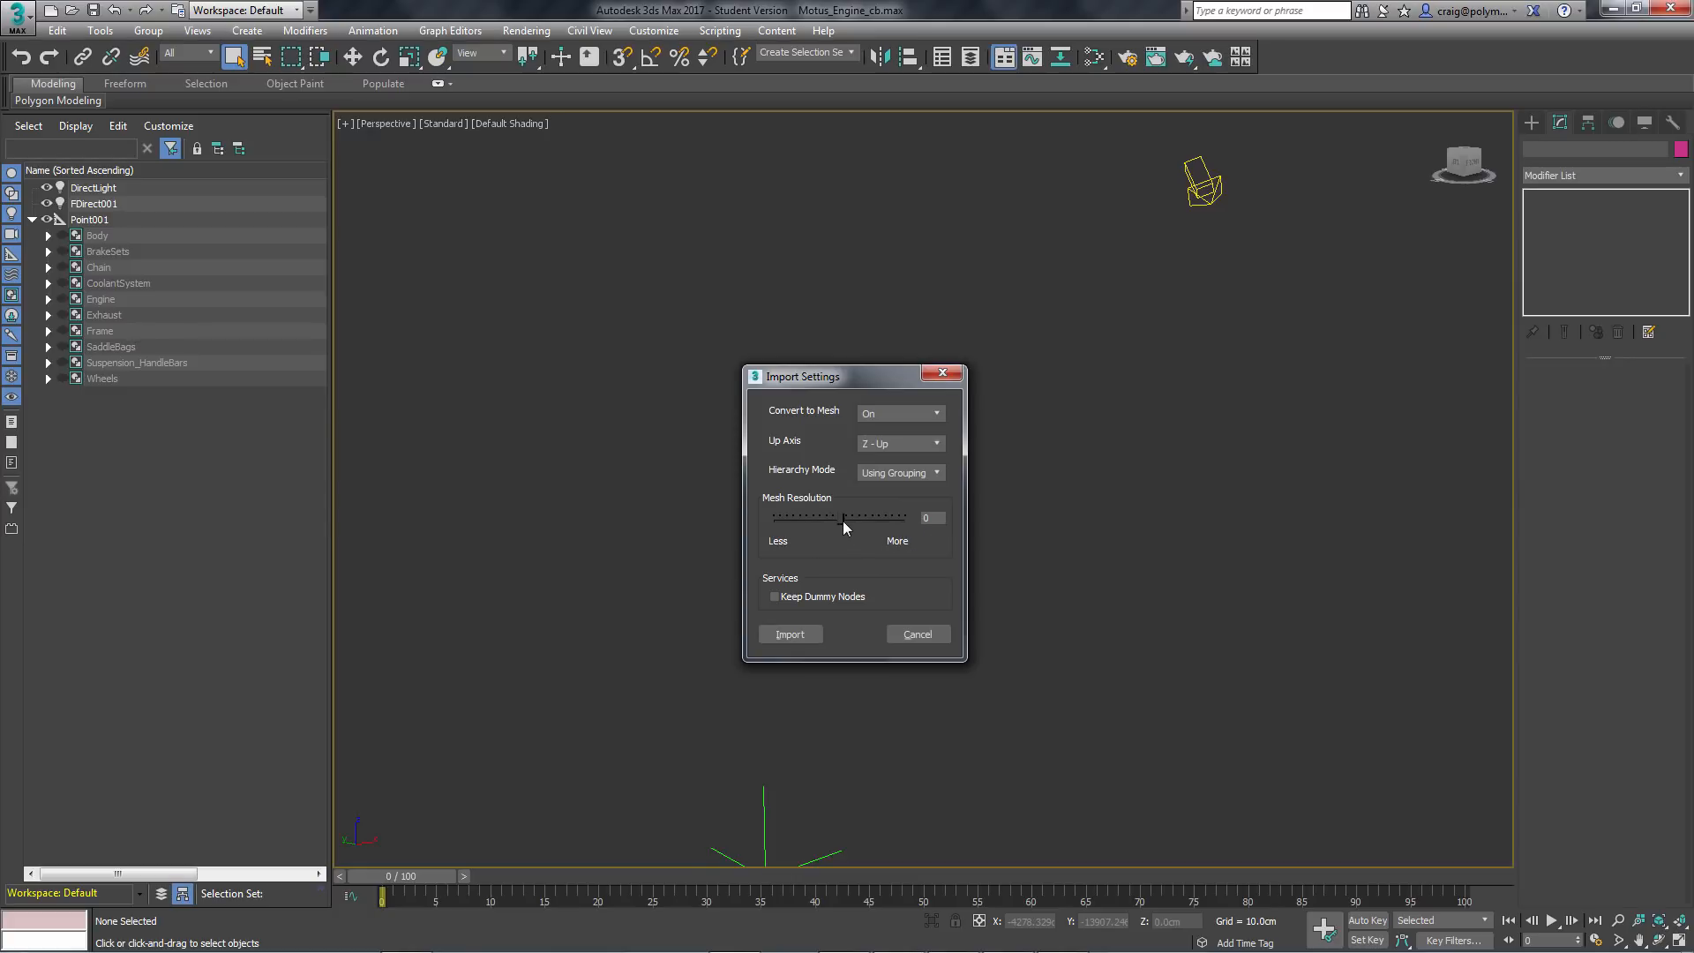
mouse_move(840, 521)
left_mouse_down()
mouse_move(813, 521)
mouse_move(878, 521)
mouse_move(838, 524)
left_mouse_up()
left_click(788, 634)
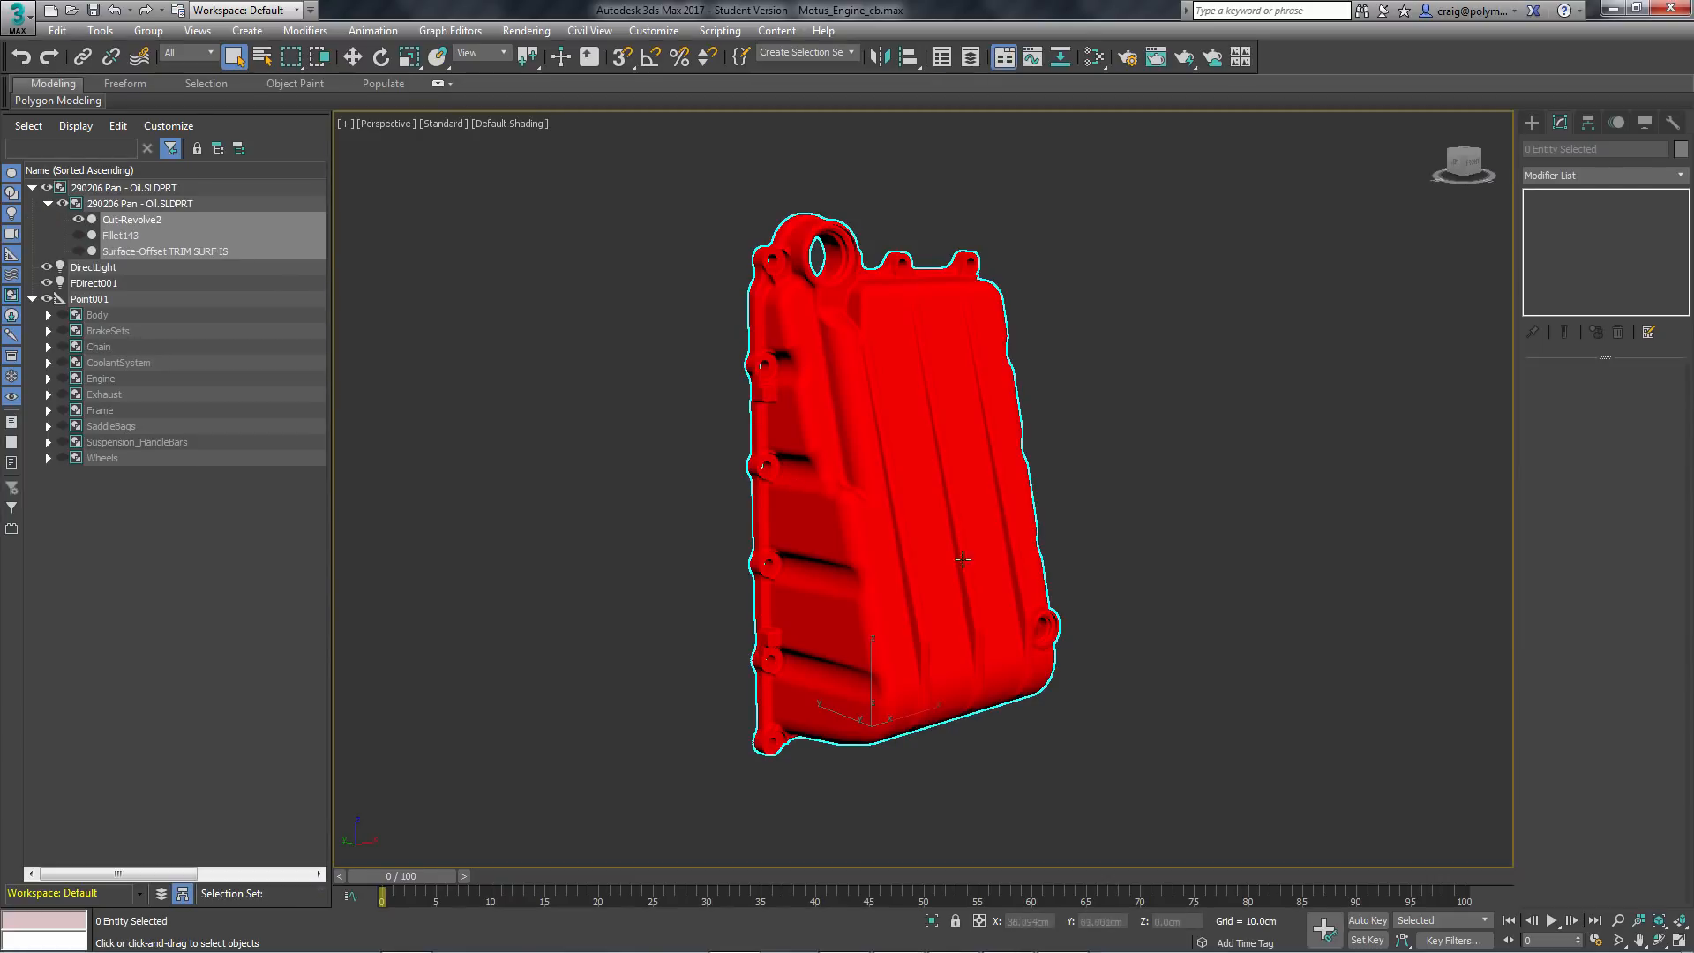
Deselect the oil pan and display its open inner side with Wireframe Override
middle_click_drag(1204, 585, 778, 377, "alt")
scroll(886, 614, "up", 2)
left_click(527, 116)
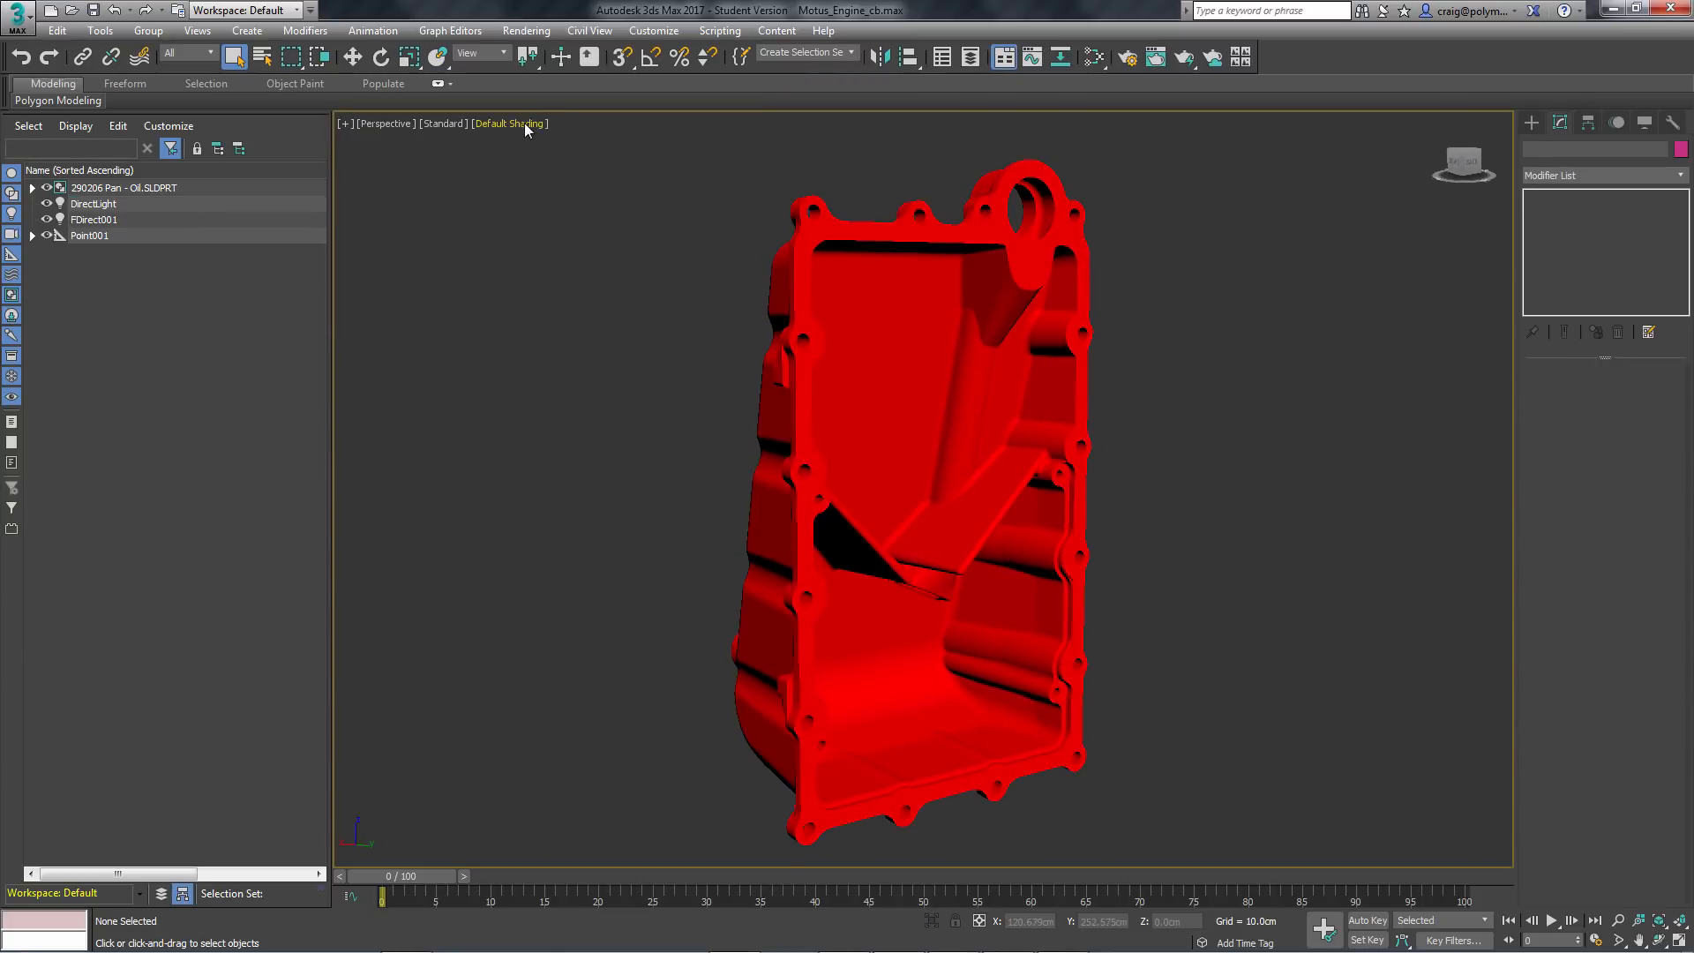
left_click(524, 124)
left_click(596, 284)
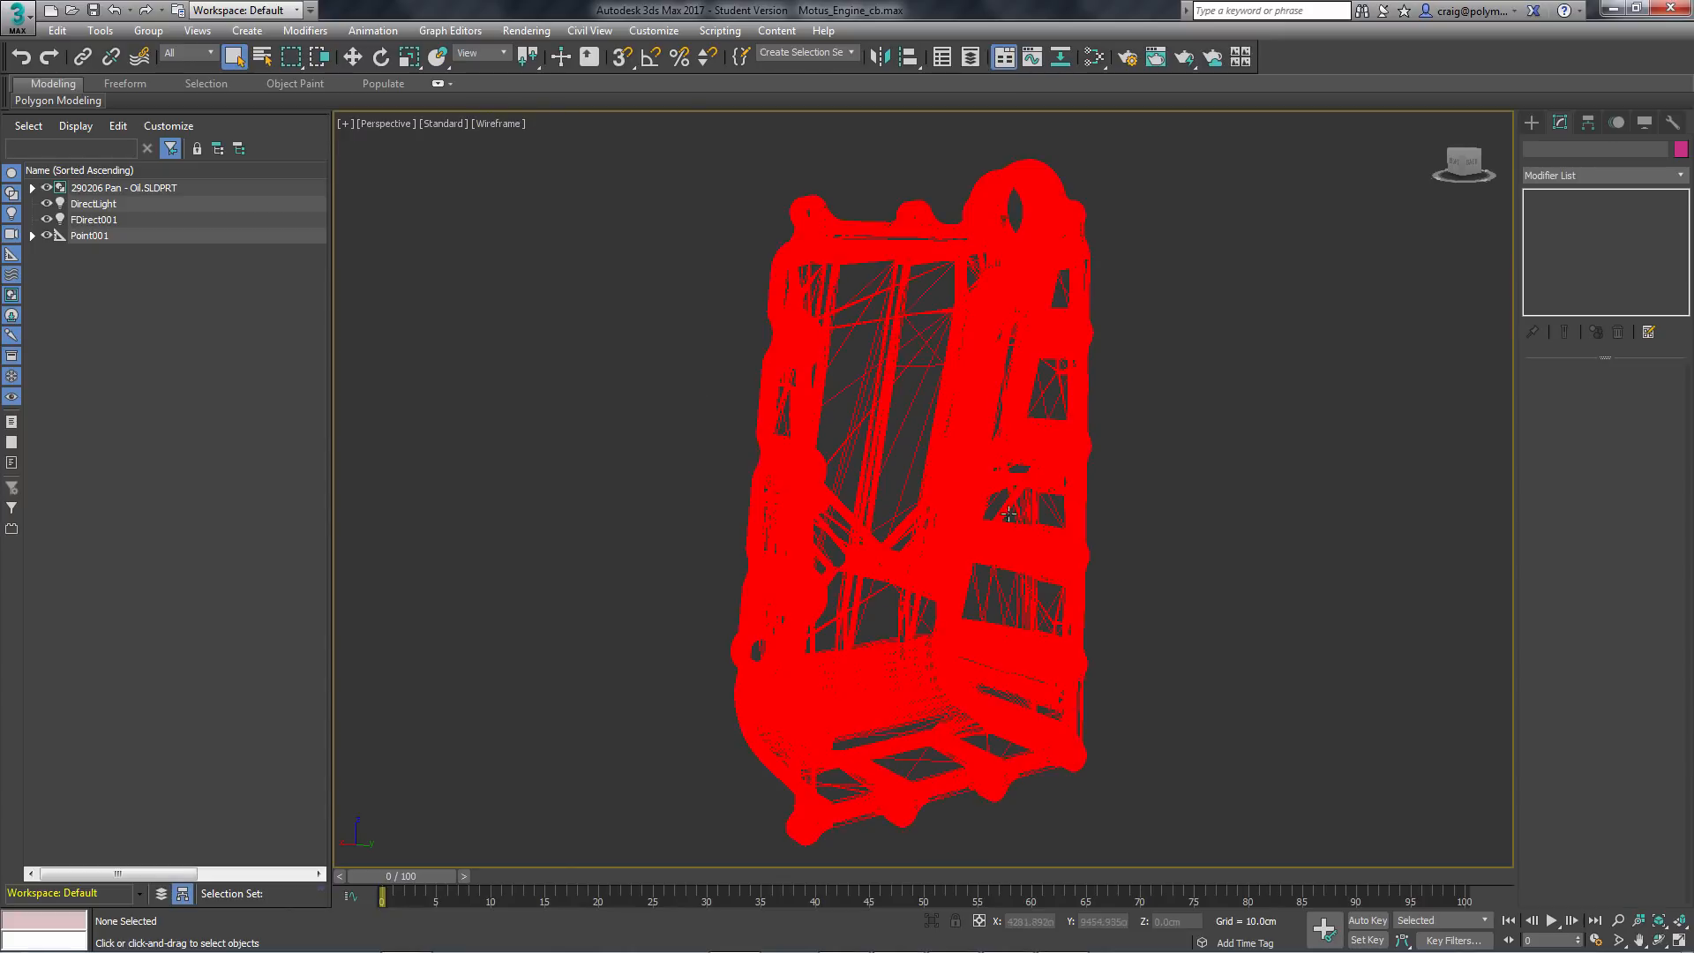
Examine the density of the oil pan's wireframe mesh up close and as a whole
scroll(881, 600, "up", 5)
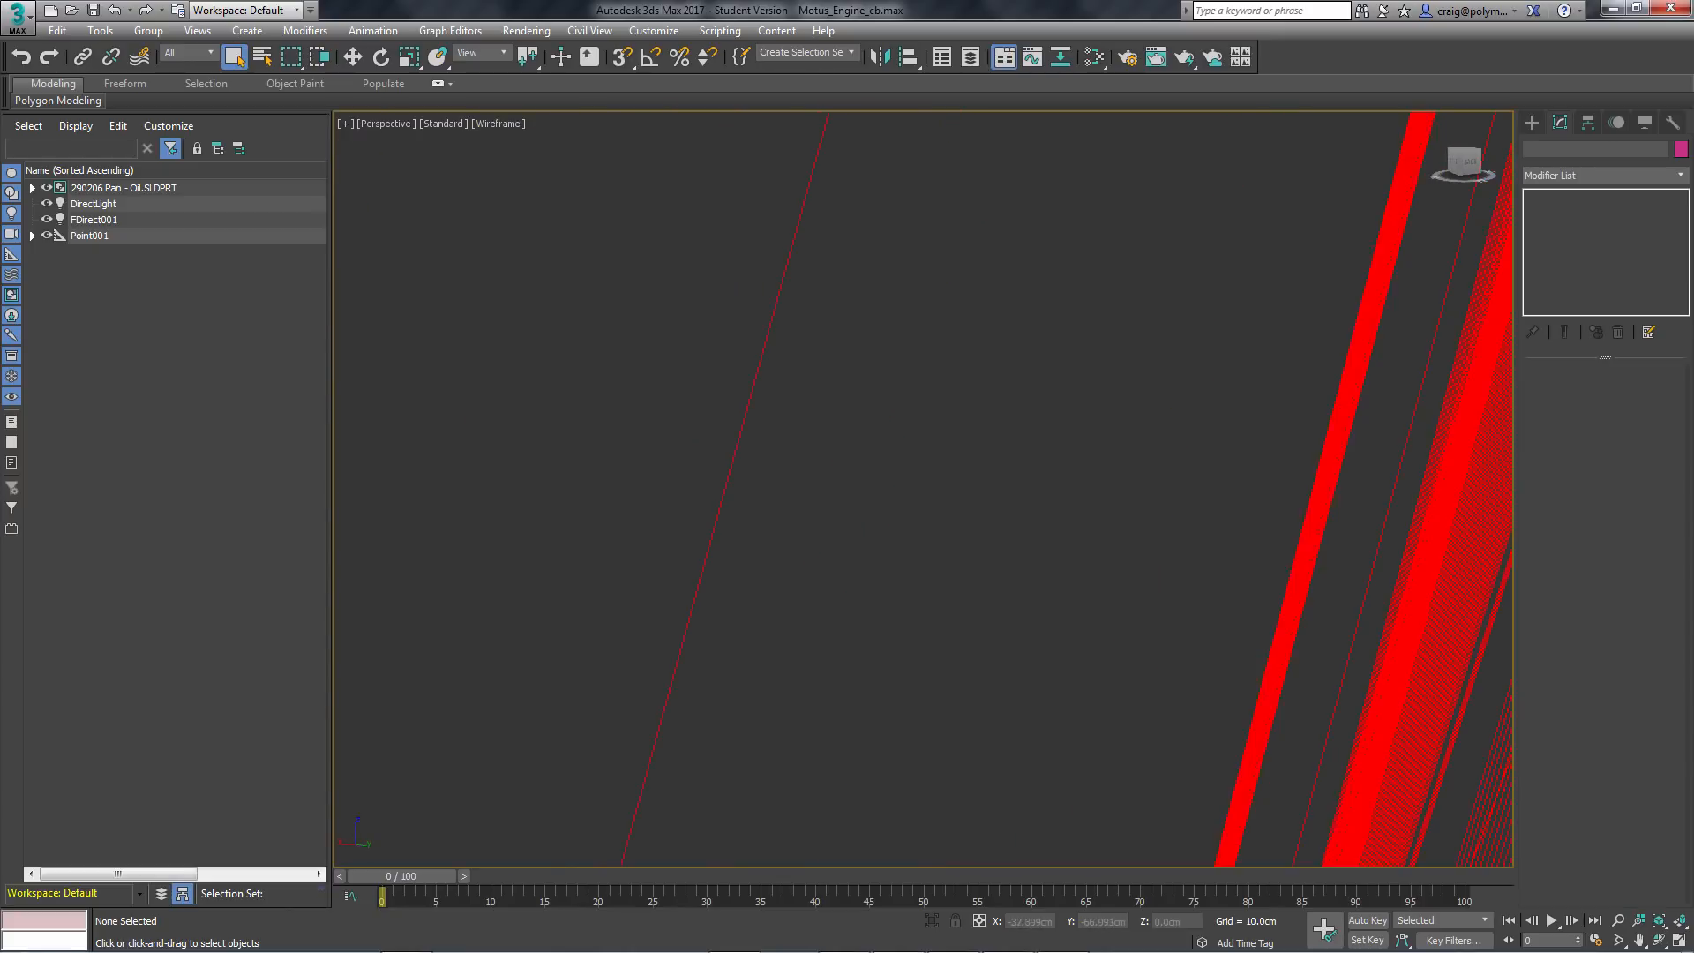
scroll(988, 607, "down", 2)
middle_click_drag(992, 611, 628, 427)
scroll(627, 427, "up", 1)
scroll(750, 459, "down", 7)
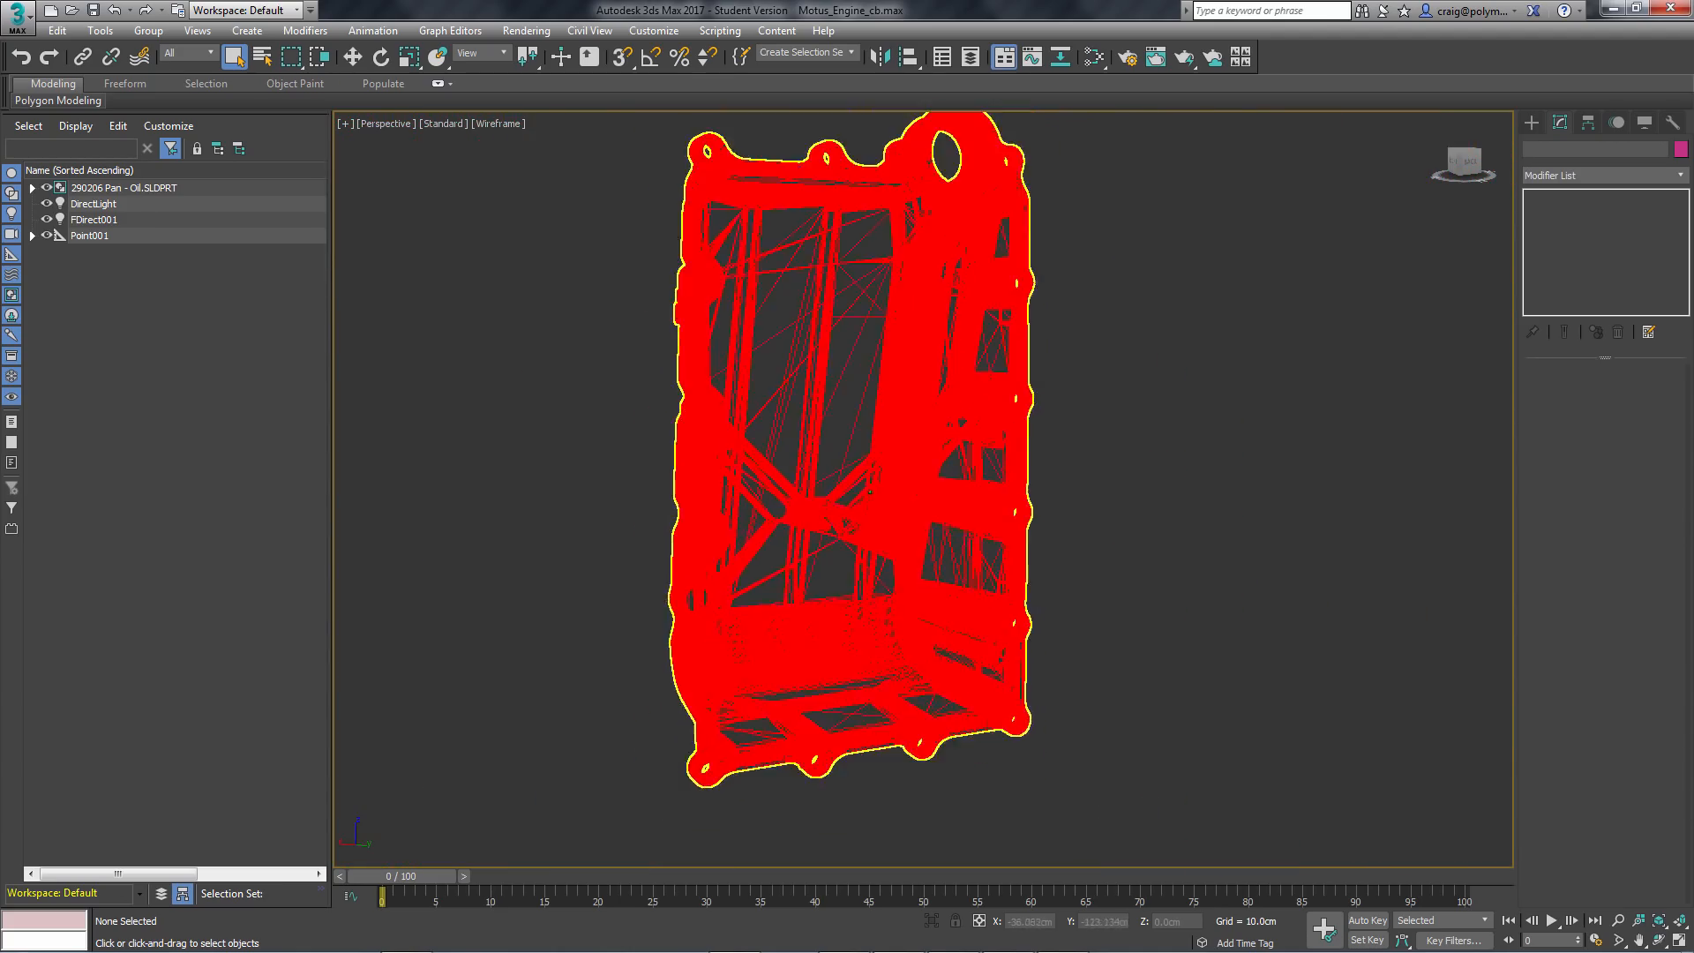
scroll(773, 463, "up", 1)
middle_click_drag(773, 463, 863, 534)
scroll(858, 499, "down", 2)
scroll(863, 534, "up", 2)
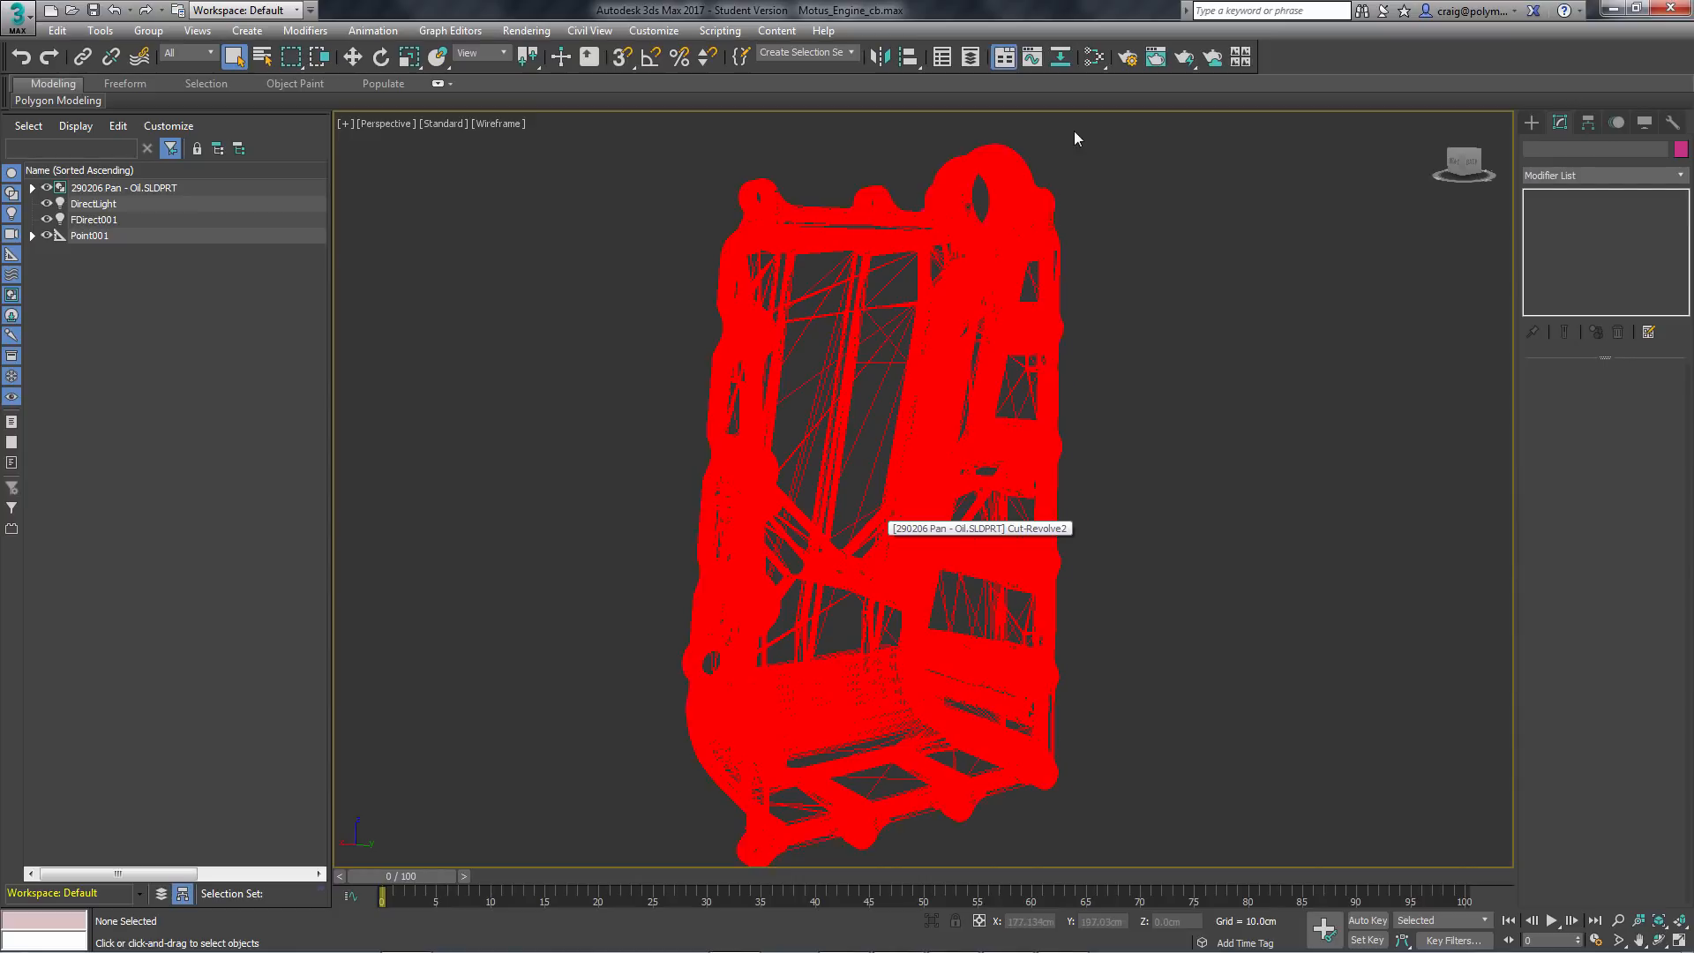
Return the viewport to Default Shading and inspect the oil pan from its inner and outer sides
left_click(507, 126)
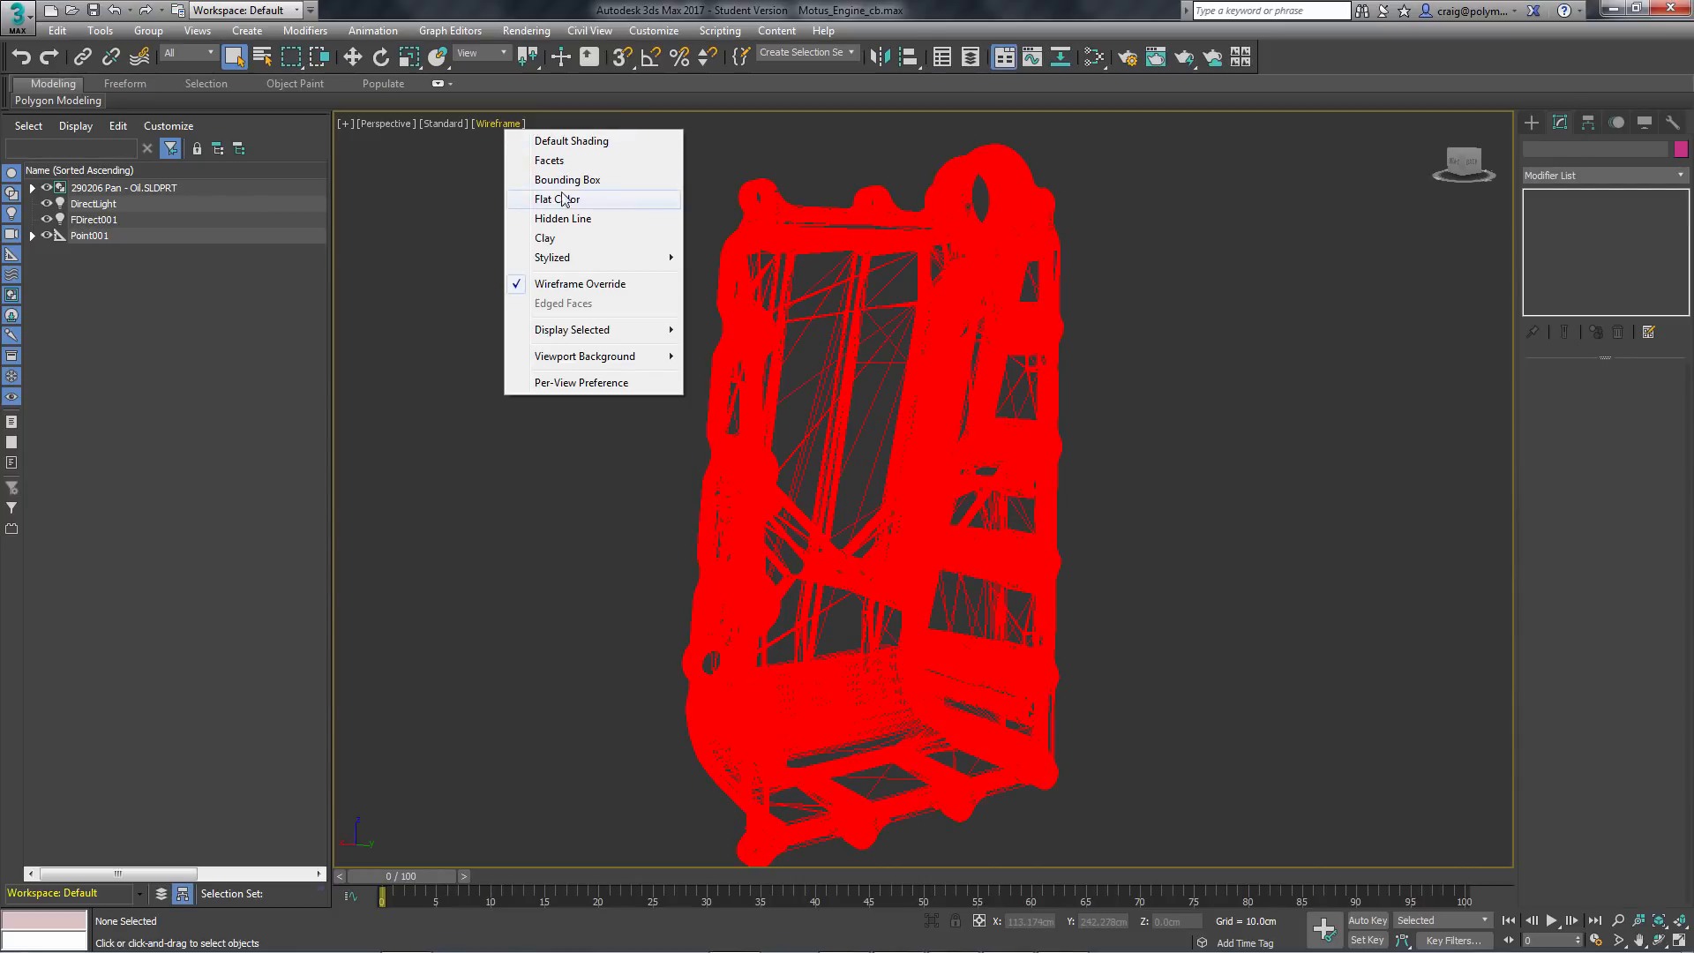
left_click(569, 141)
middle_click_drag(1223, 574, 1153, 575, "alt")
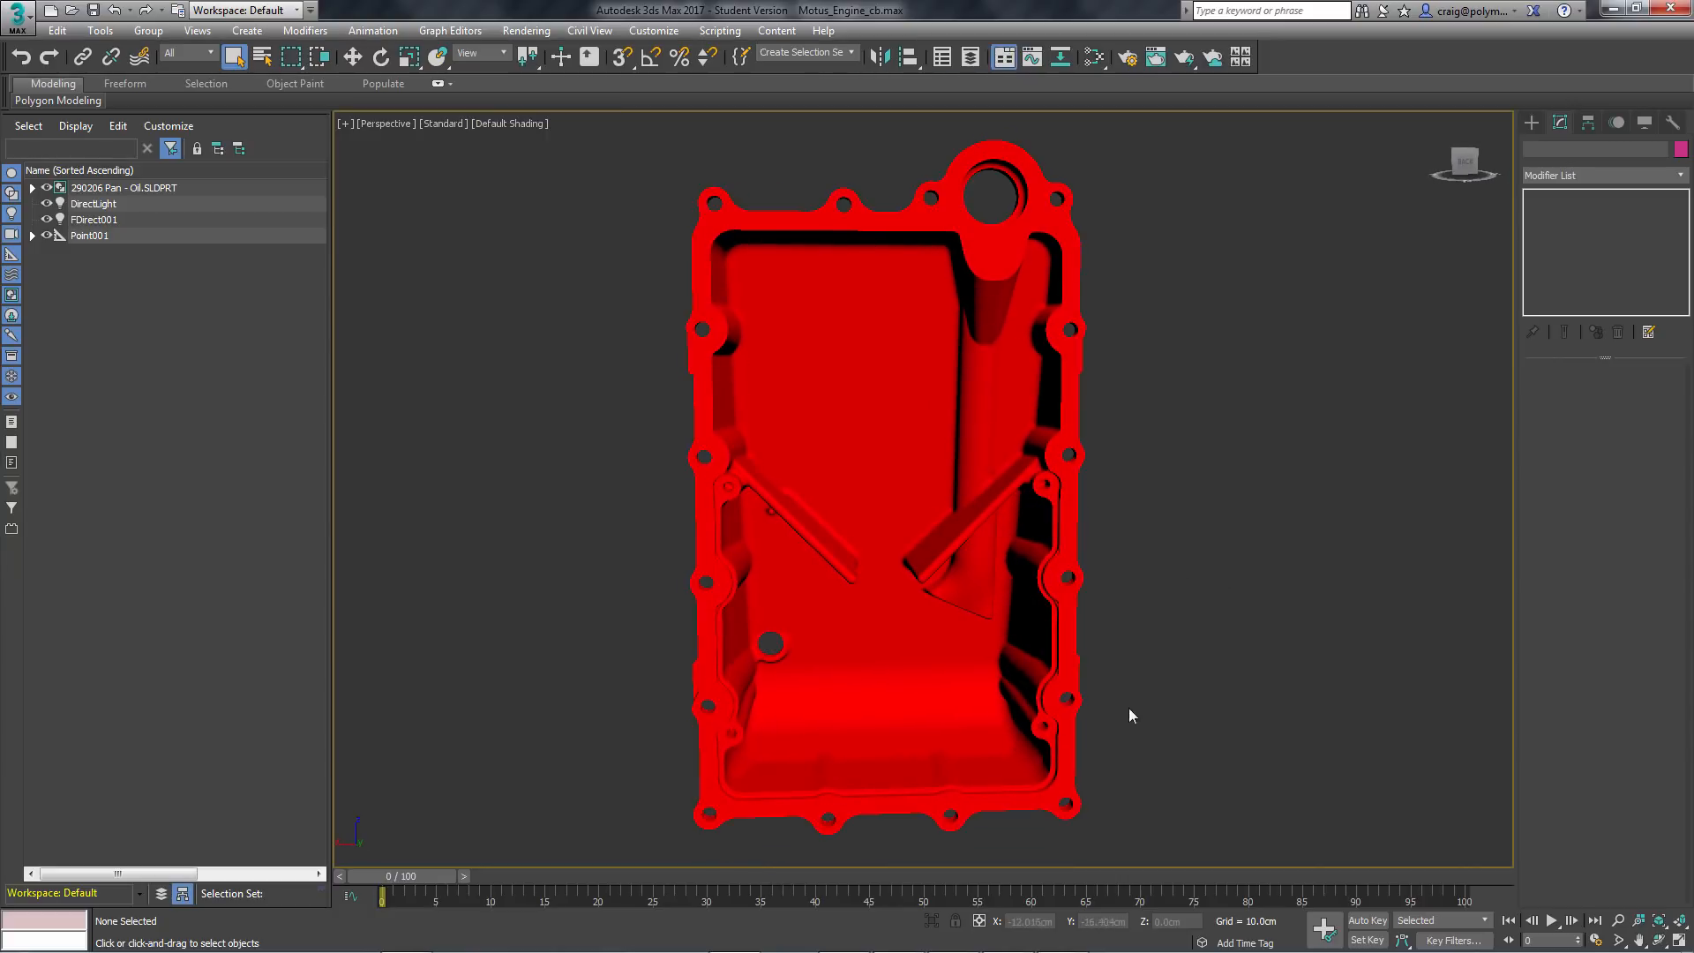
middle_click_drag(1159, 670, 1426, 674, "alt")
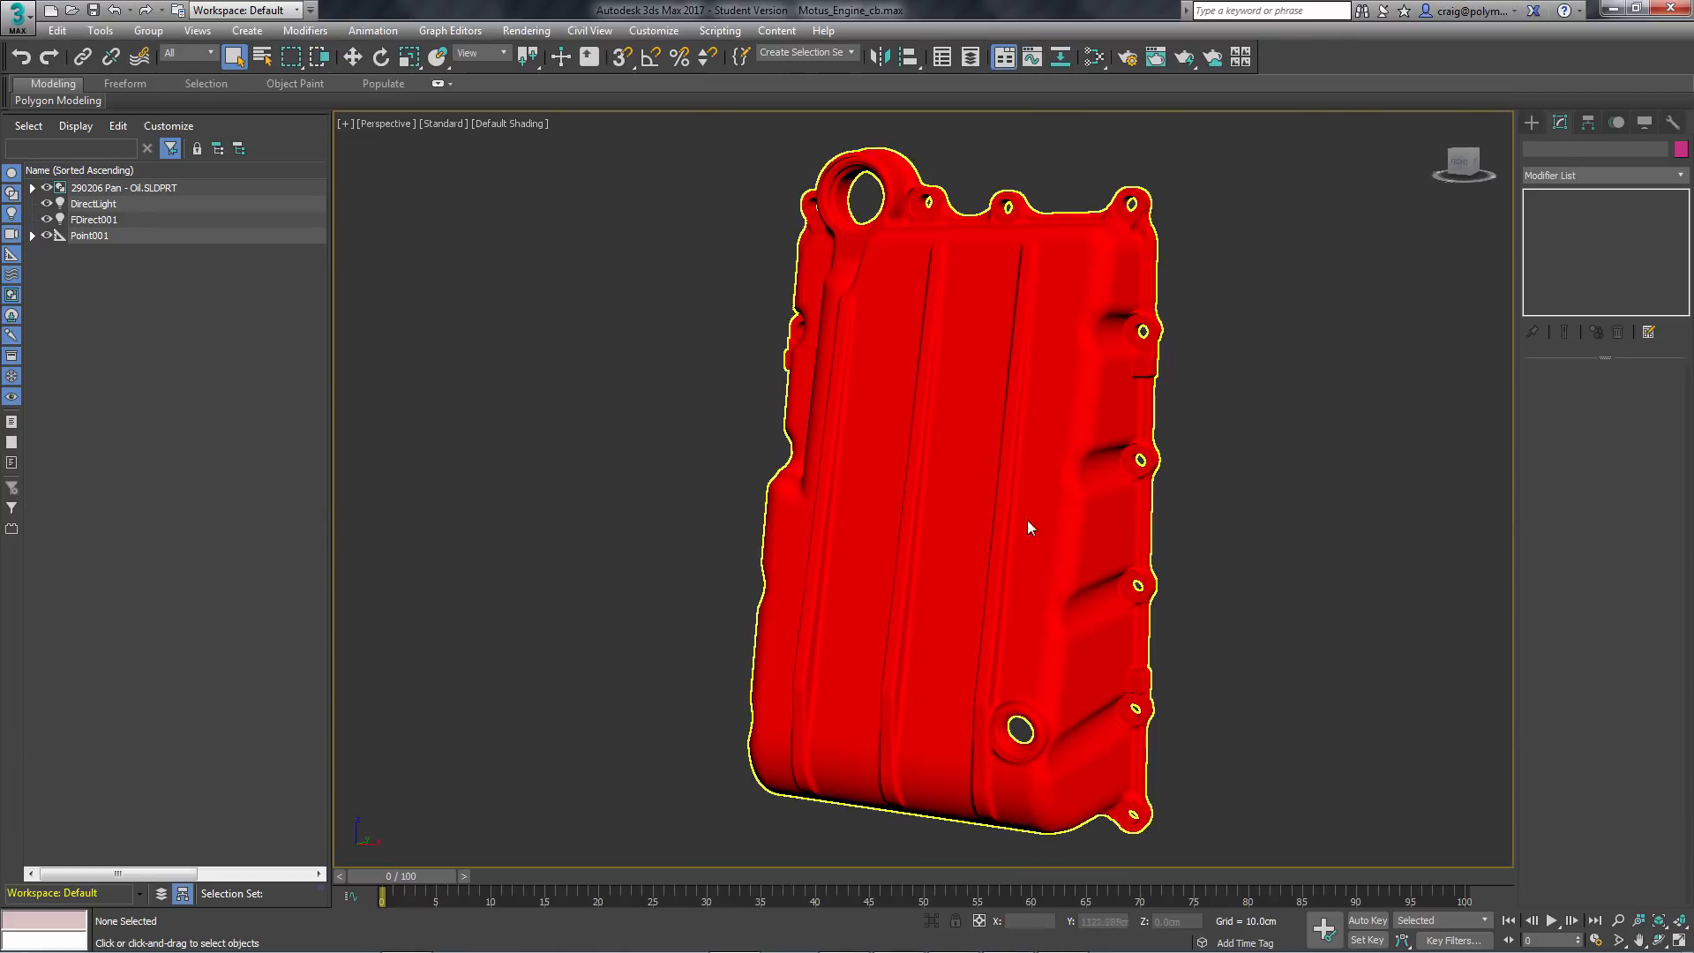
mouse_move(1184, 691)
middle_mouse_down("alt")
mouse_move(1251, 681)
mouse_move(1164, 669)
mouse_move(1181, 678)
middle_mouse_up("alt")
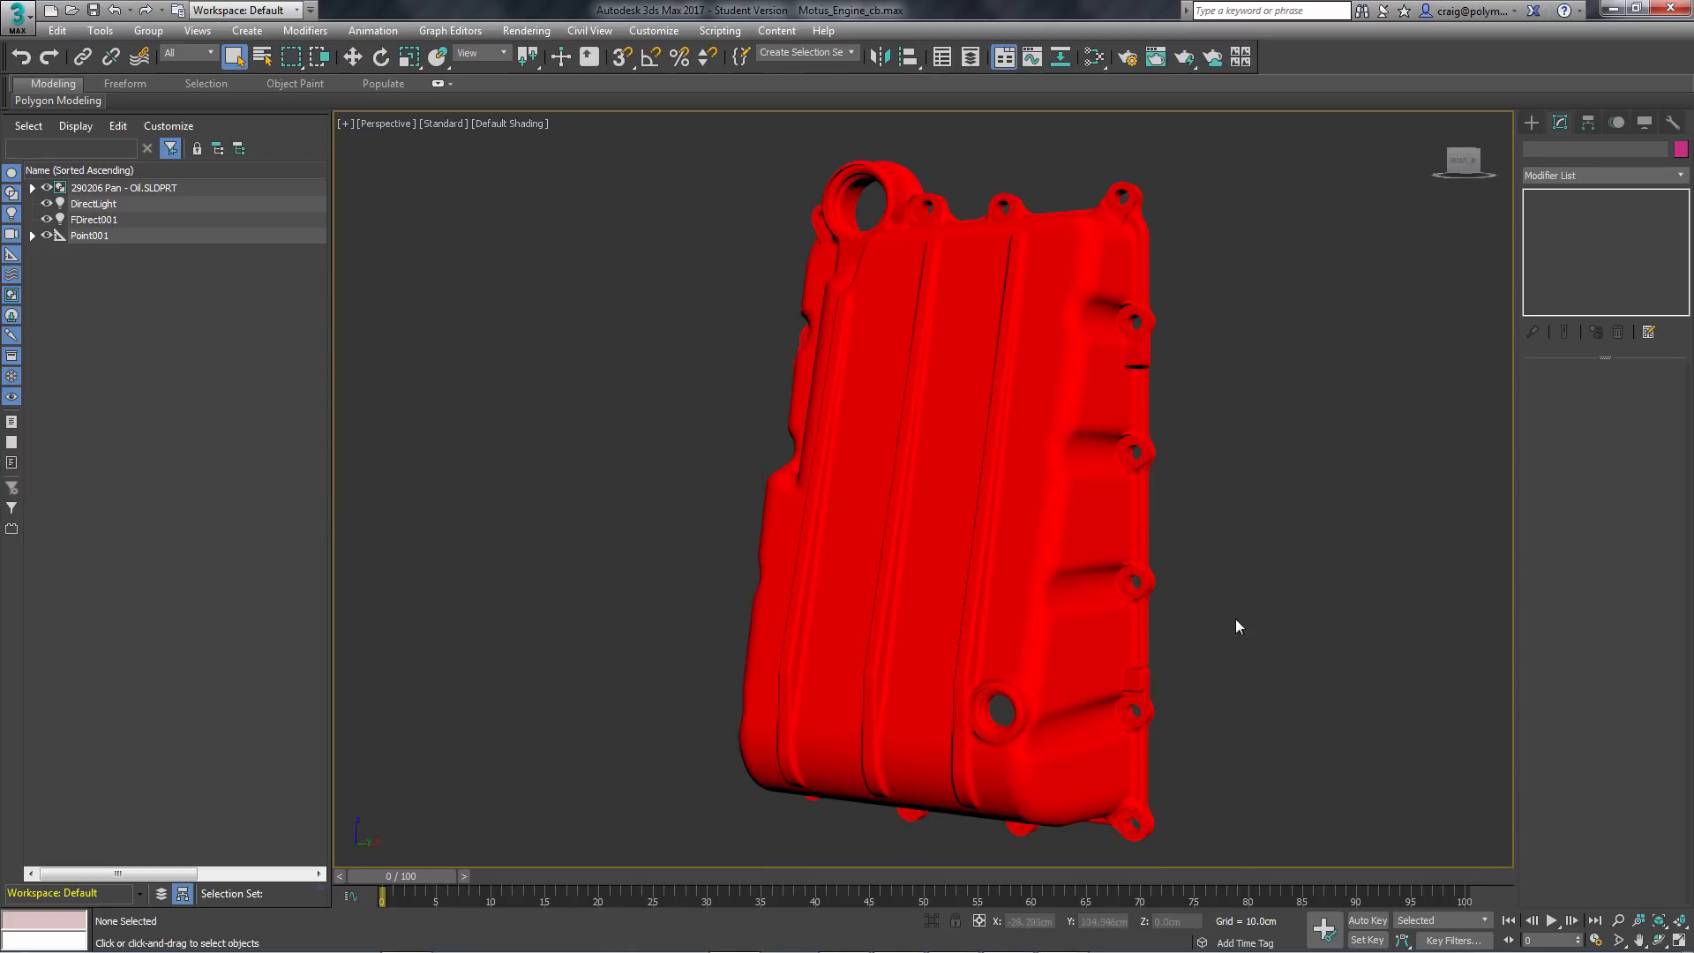
middle_click_drag(1252, 648, 1003, 653, "alt")
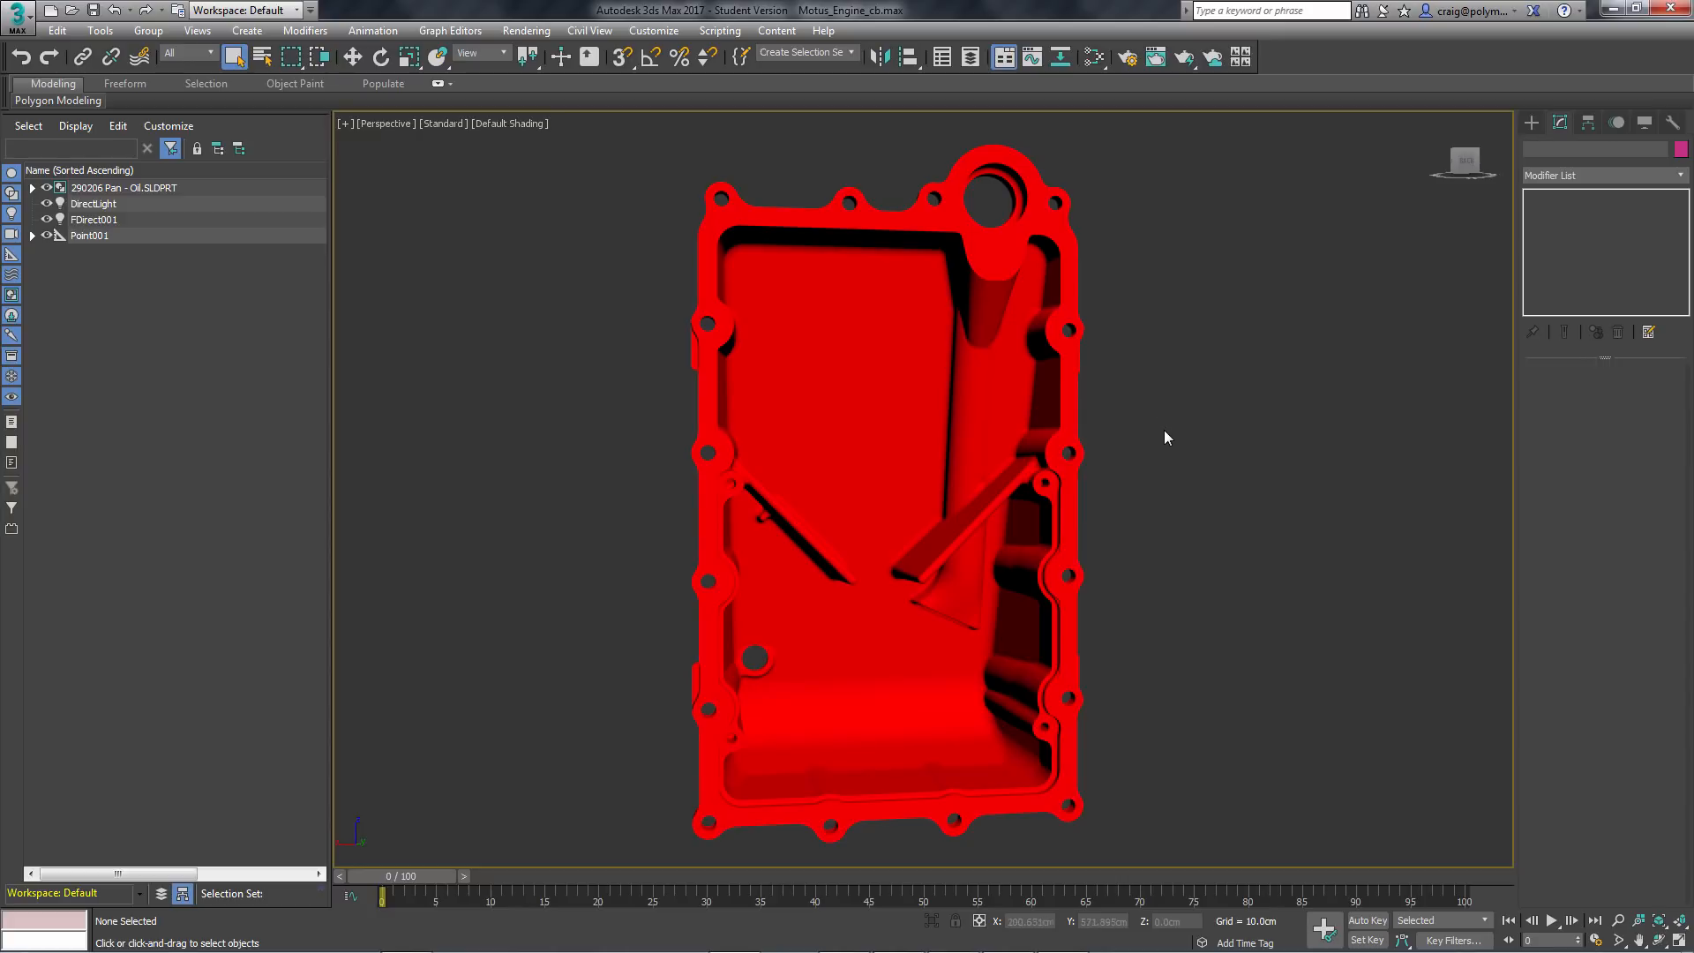
Show the polygon, vertex and frame-rate statistics in the viewport
key("7")
middle_click_drag(553, 417, 574, 431, "alt")
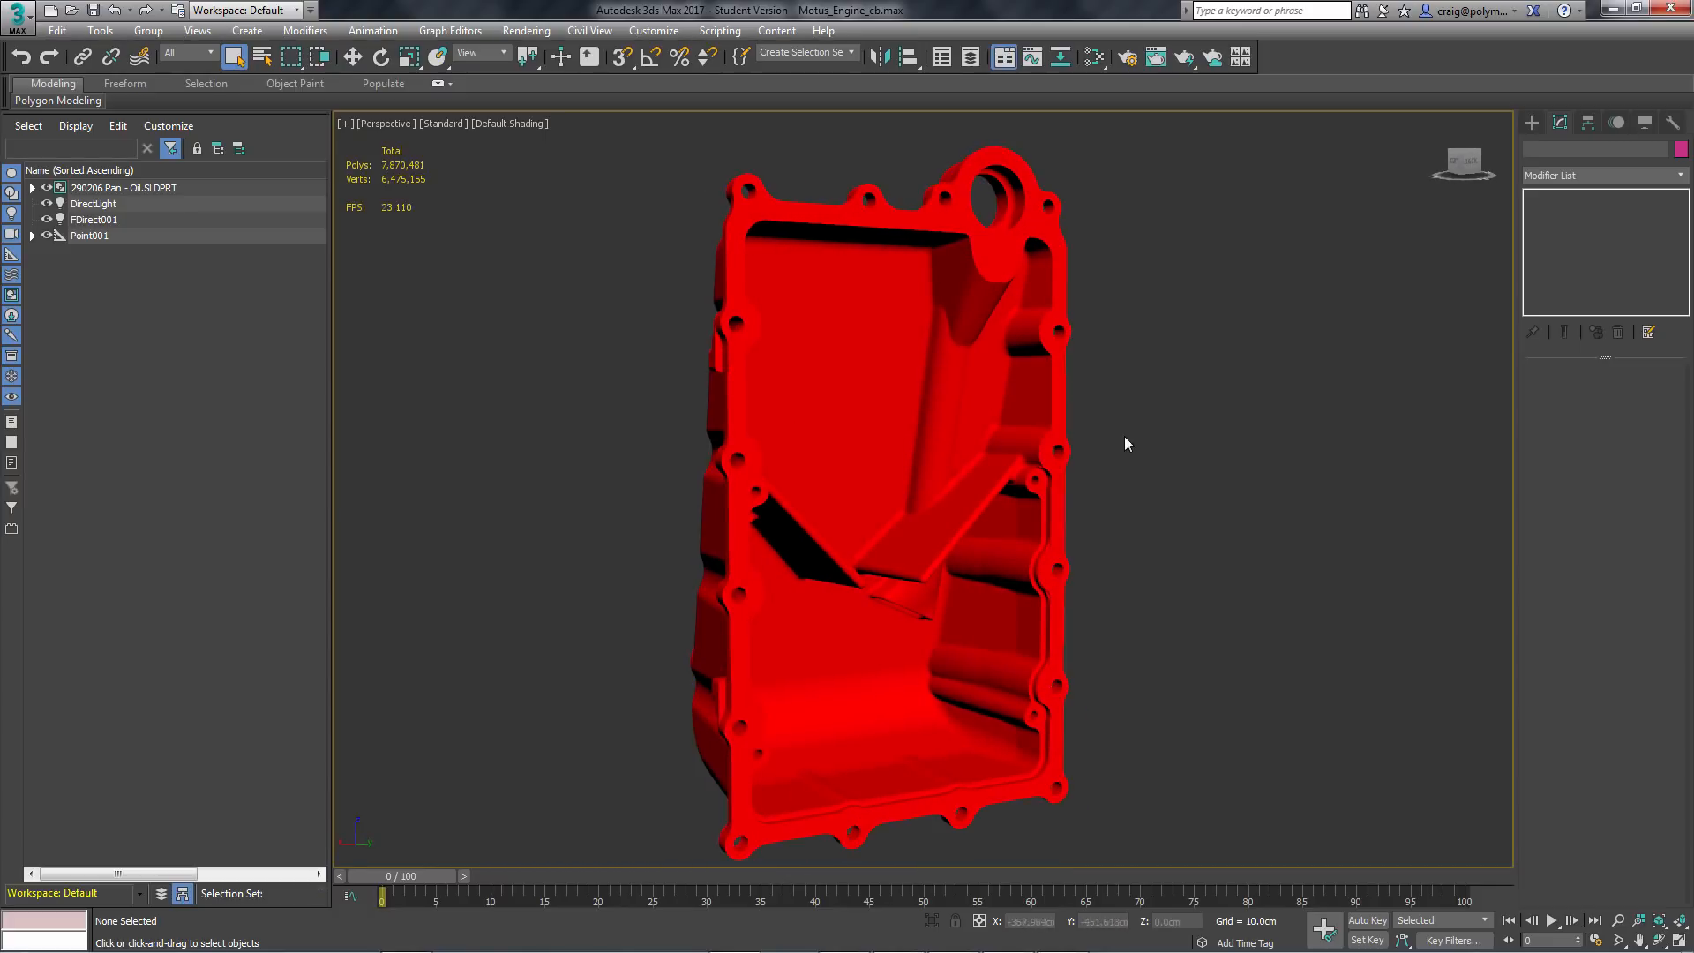
middle_click_drag(1124, 436, 1133, 449, "alt")
Select the oil pan group and convert it to Editable Poly
left_click(1038, 410)
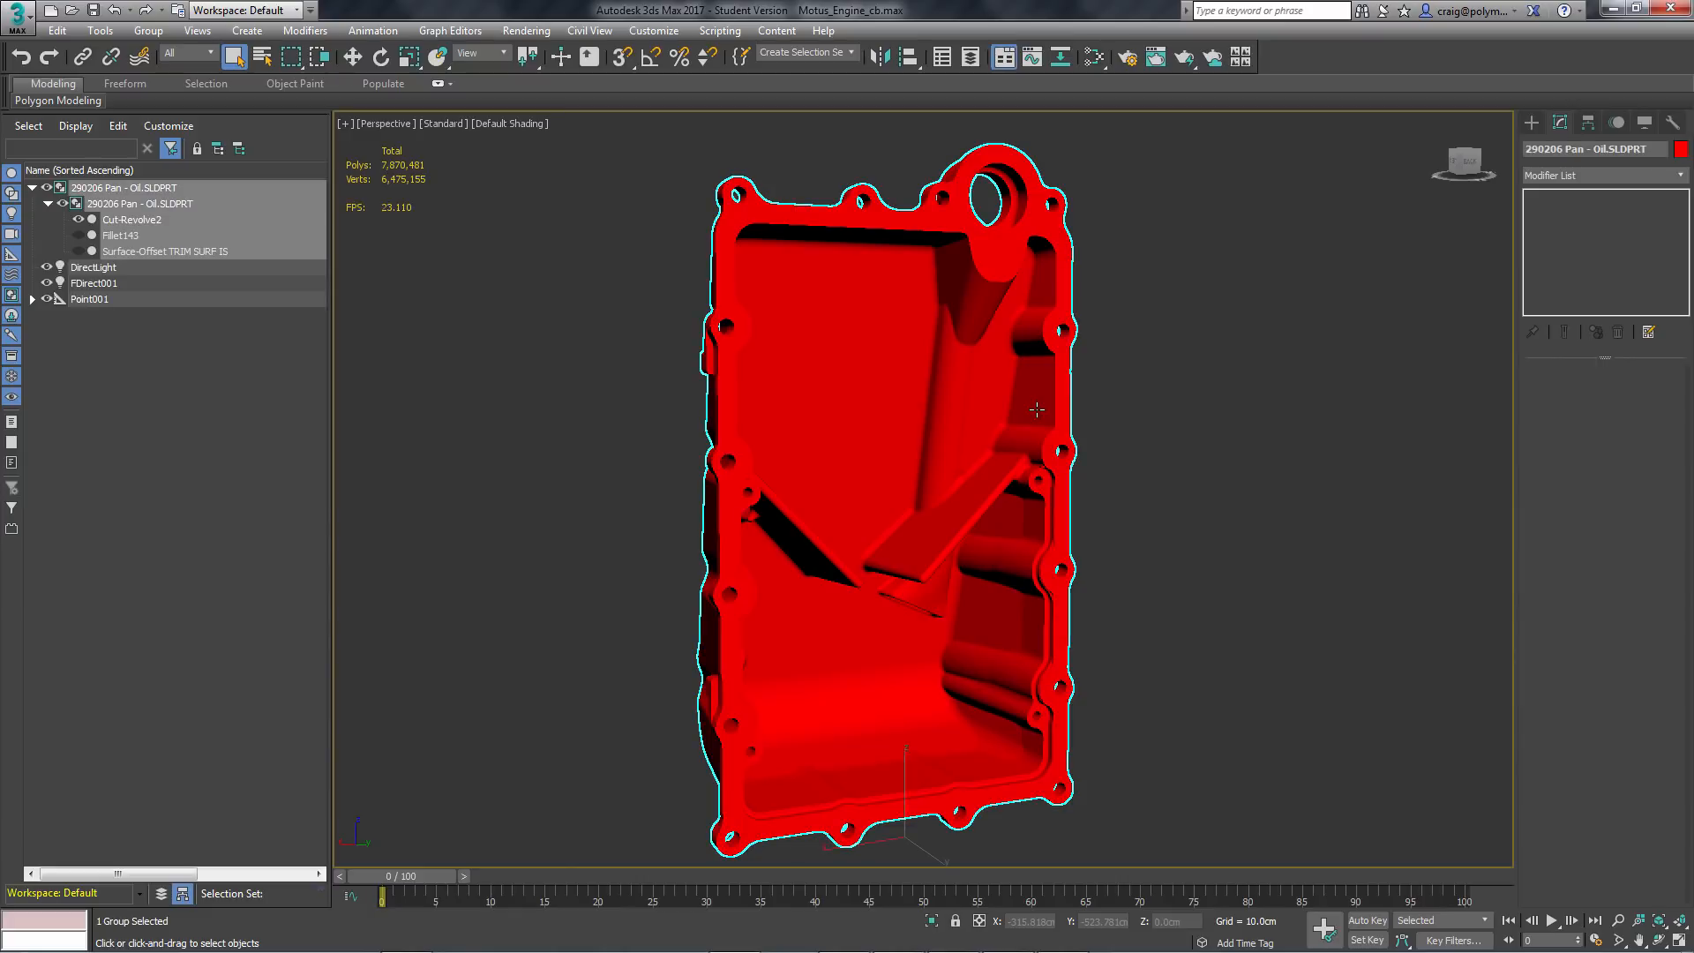
right_click(1037, 409)
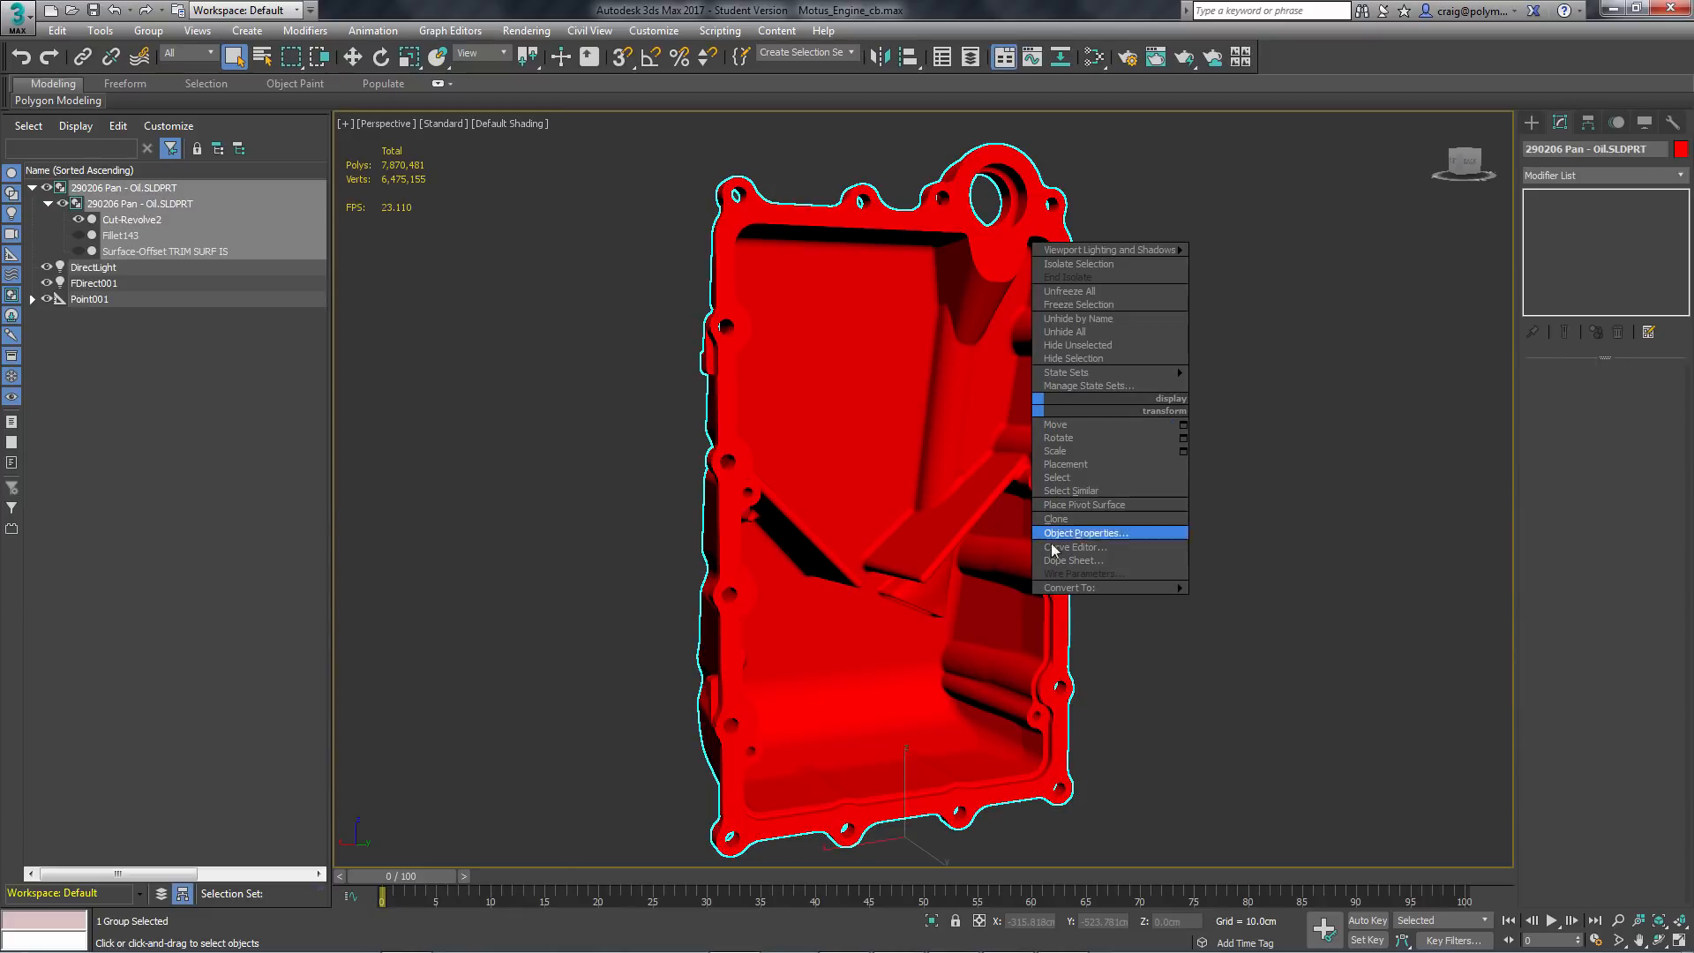
mouse_move(1063, 590)
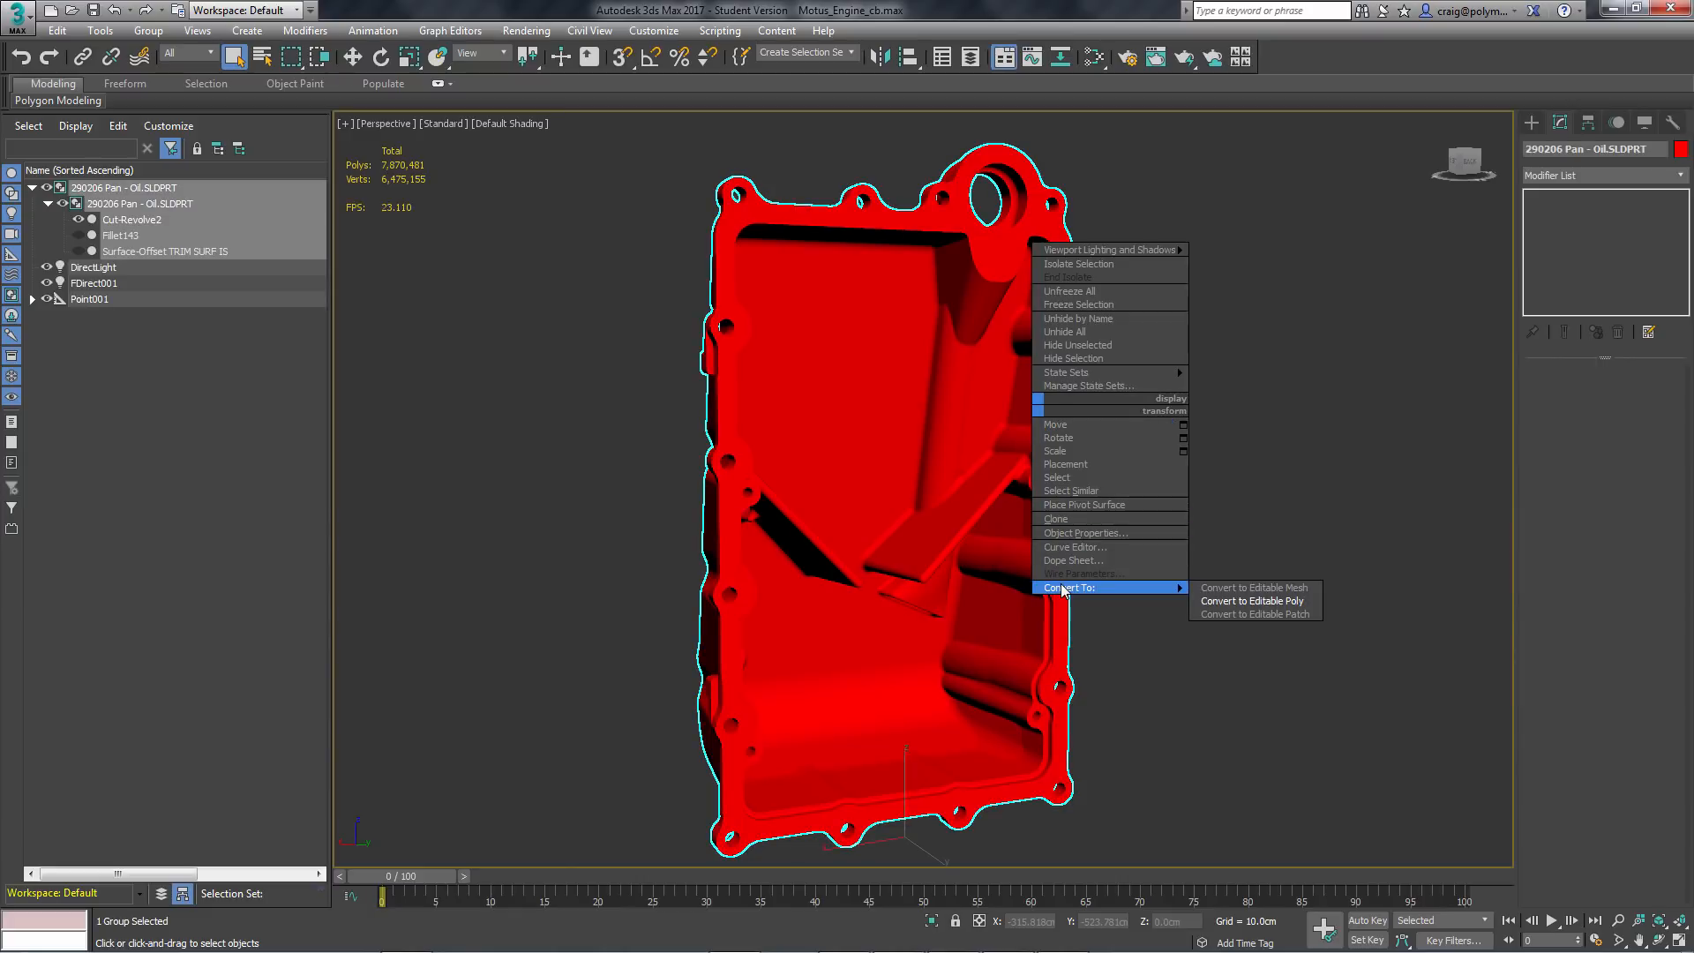
left_click(1256, 602)
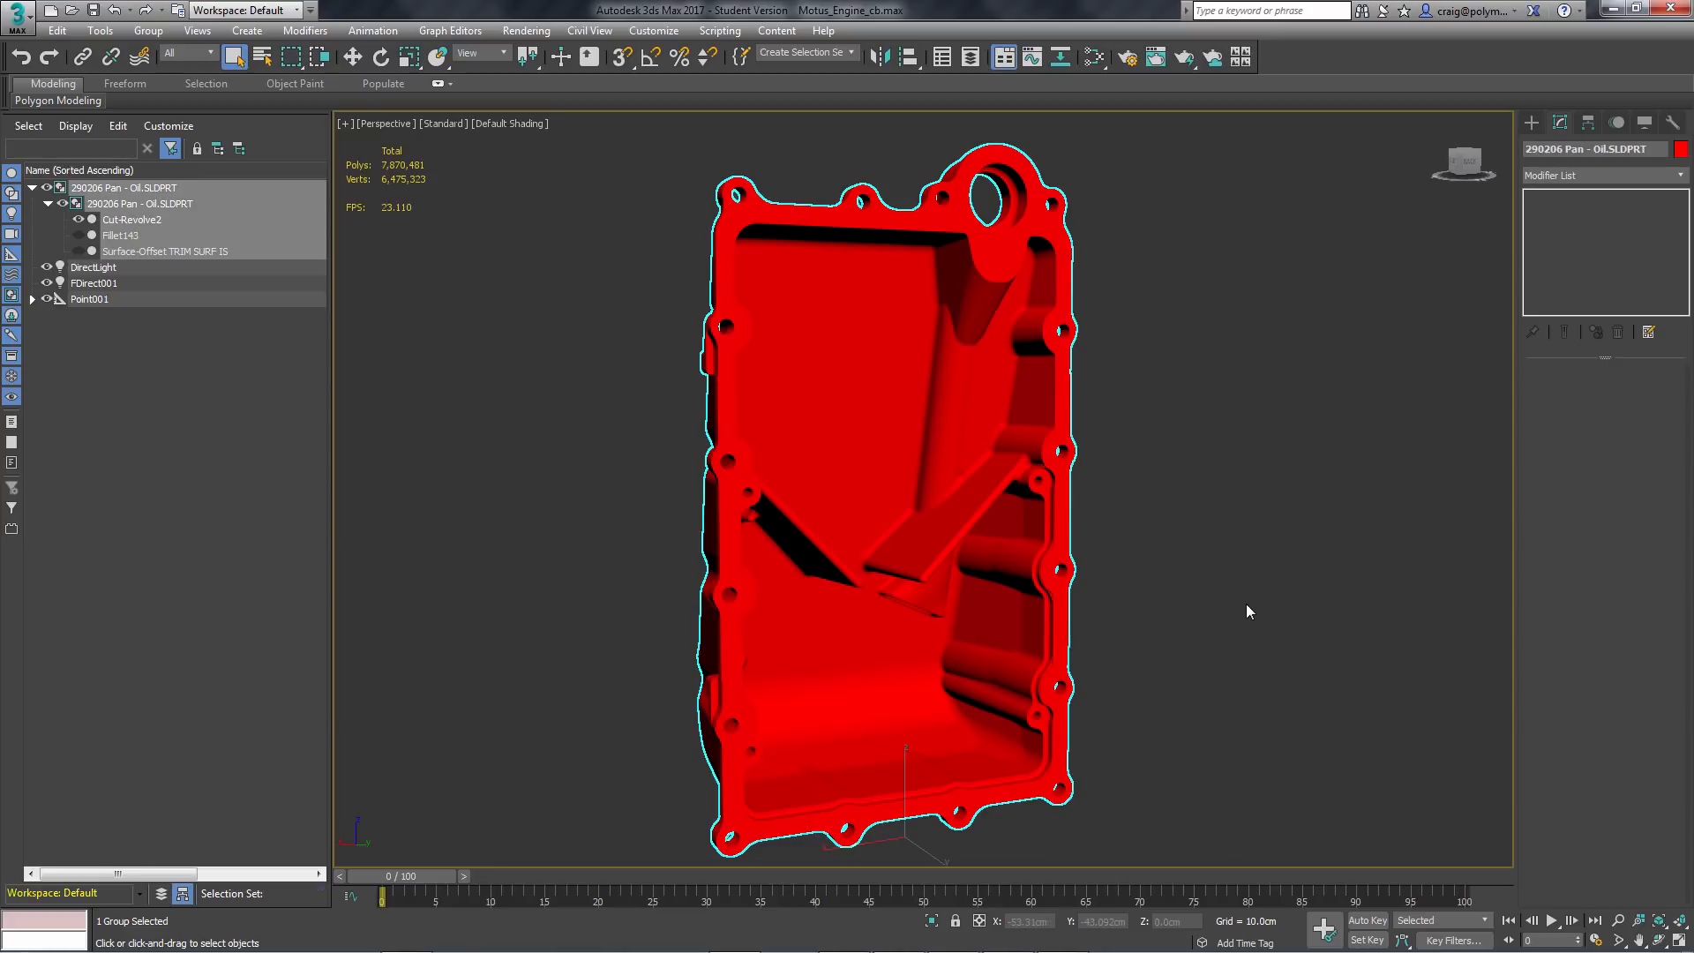
Add a ProOptimizer modifier to the oil pan and calculate its optimization data
middle_click_drag(1246, 603, 1222, 602, "alt")
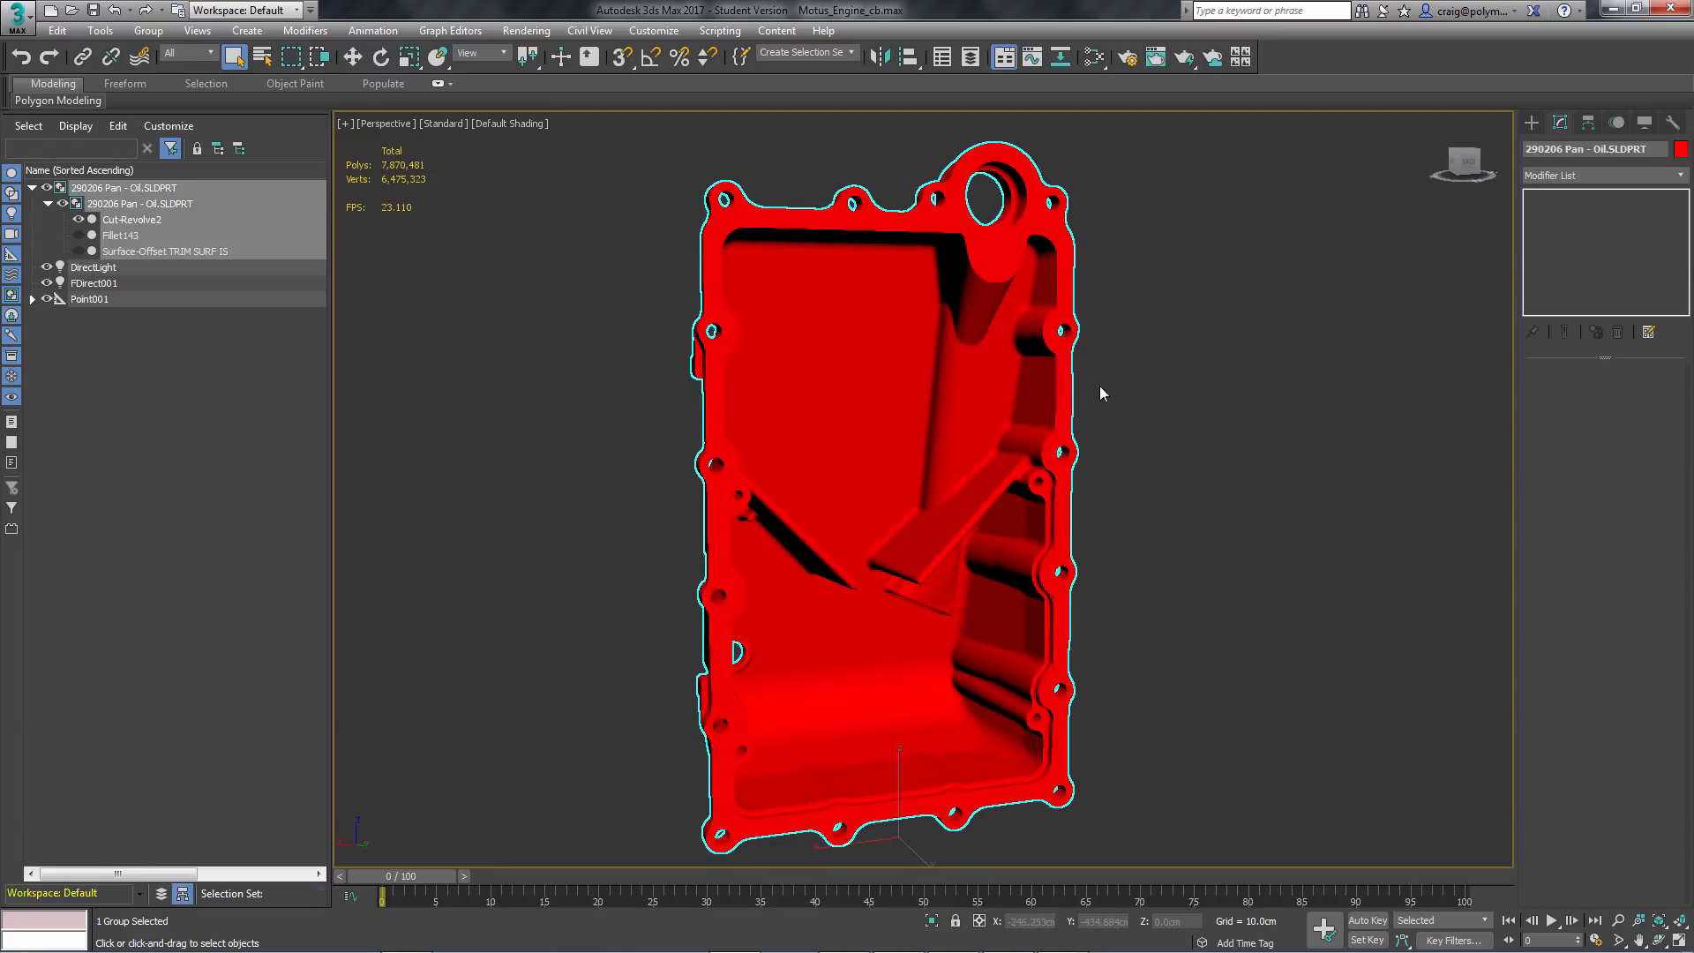
left_click(1629, 172)
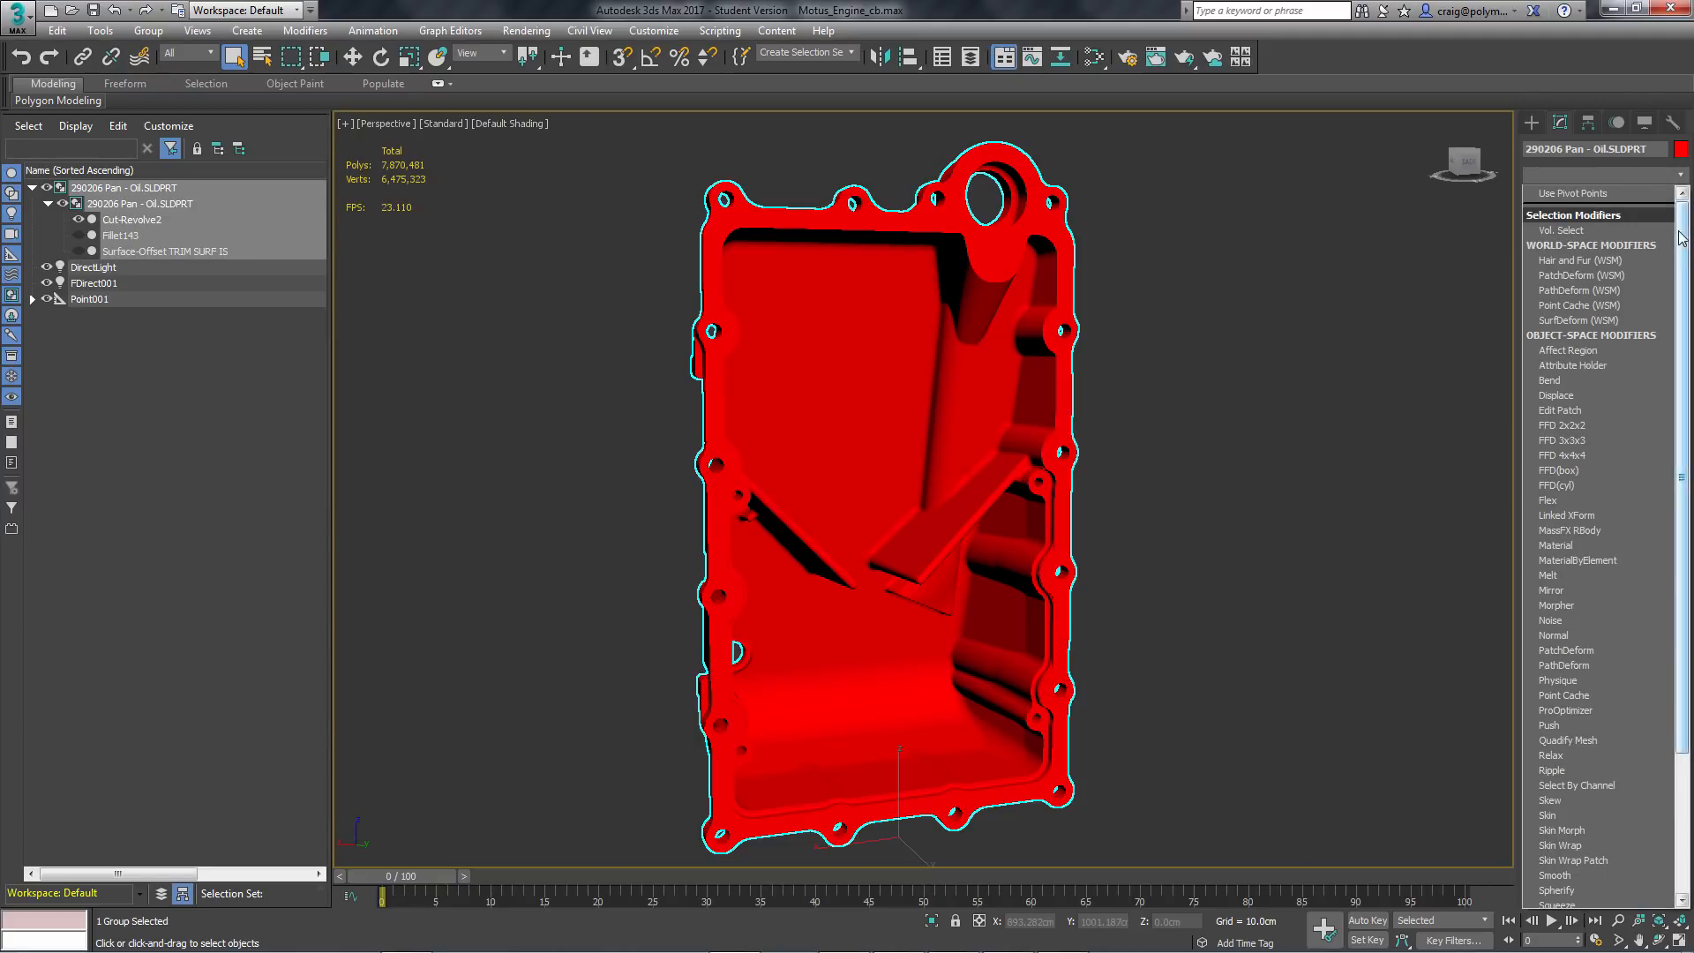
scroll(1602, 547, "down", 10)
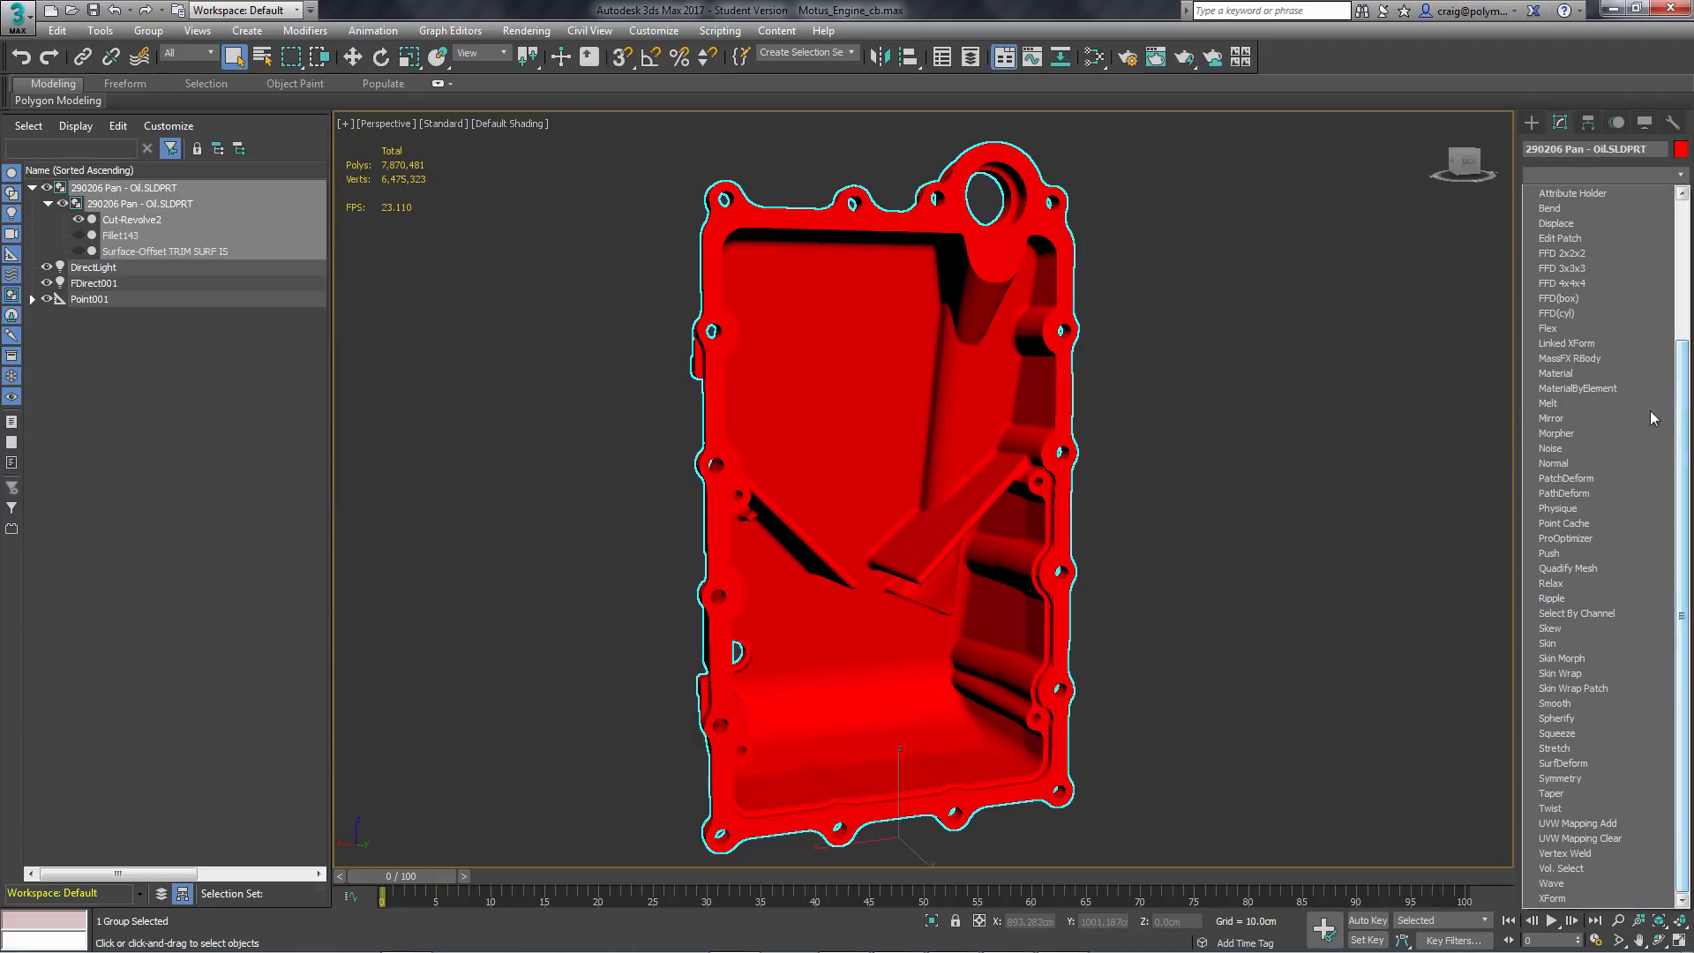
left_click(1573, 536)
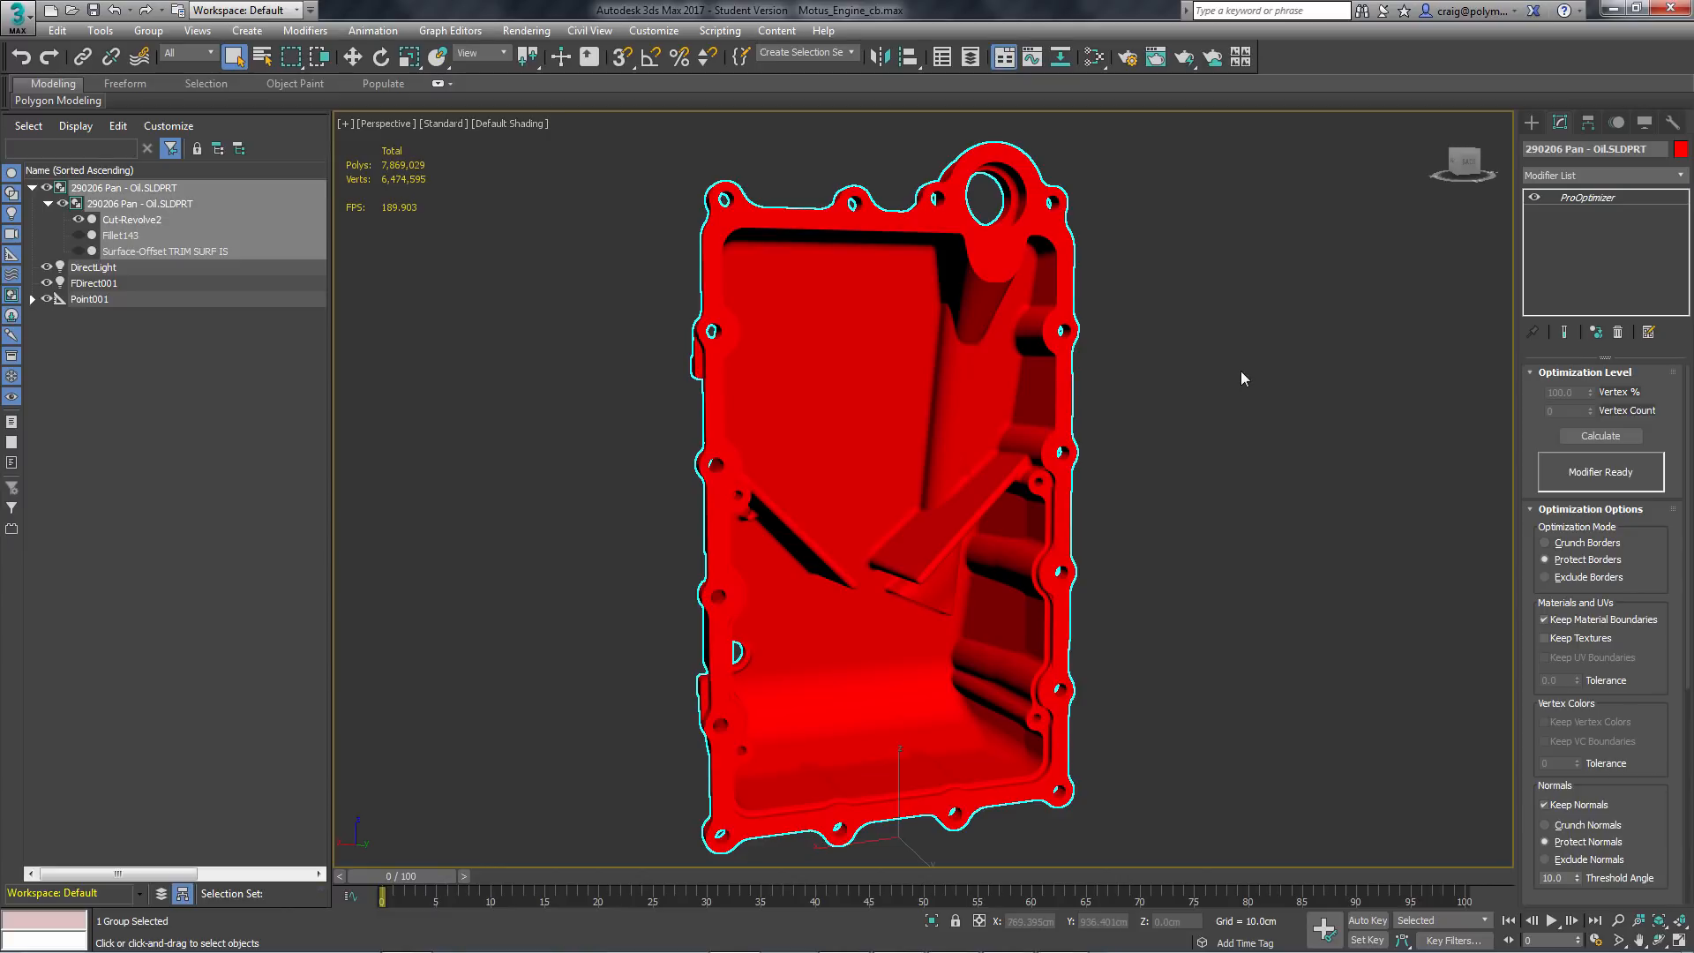
left_click(1591, 197)
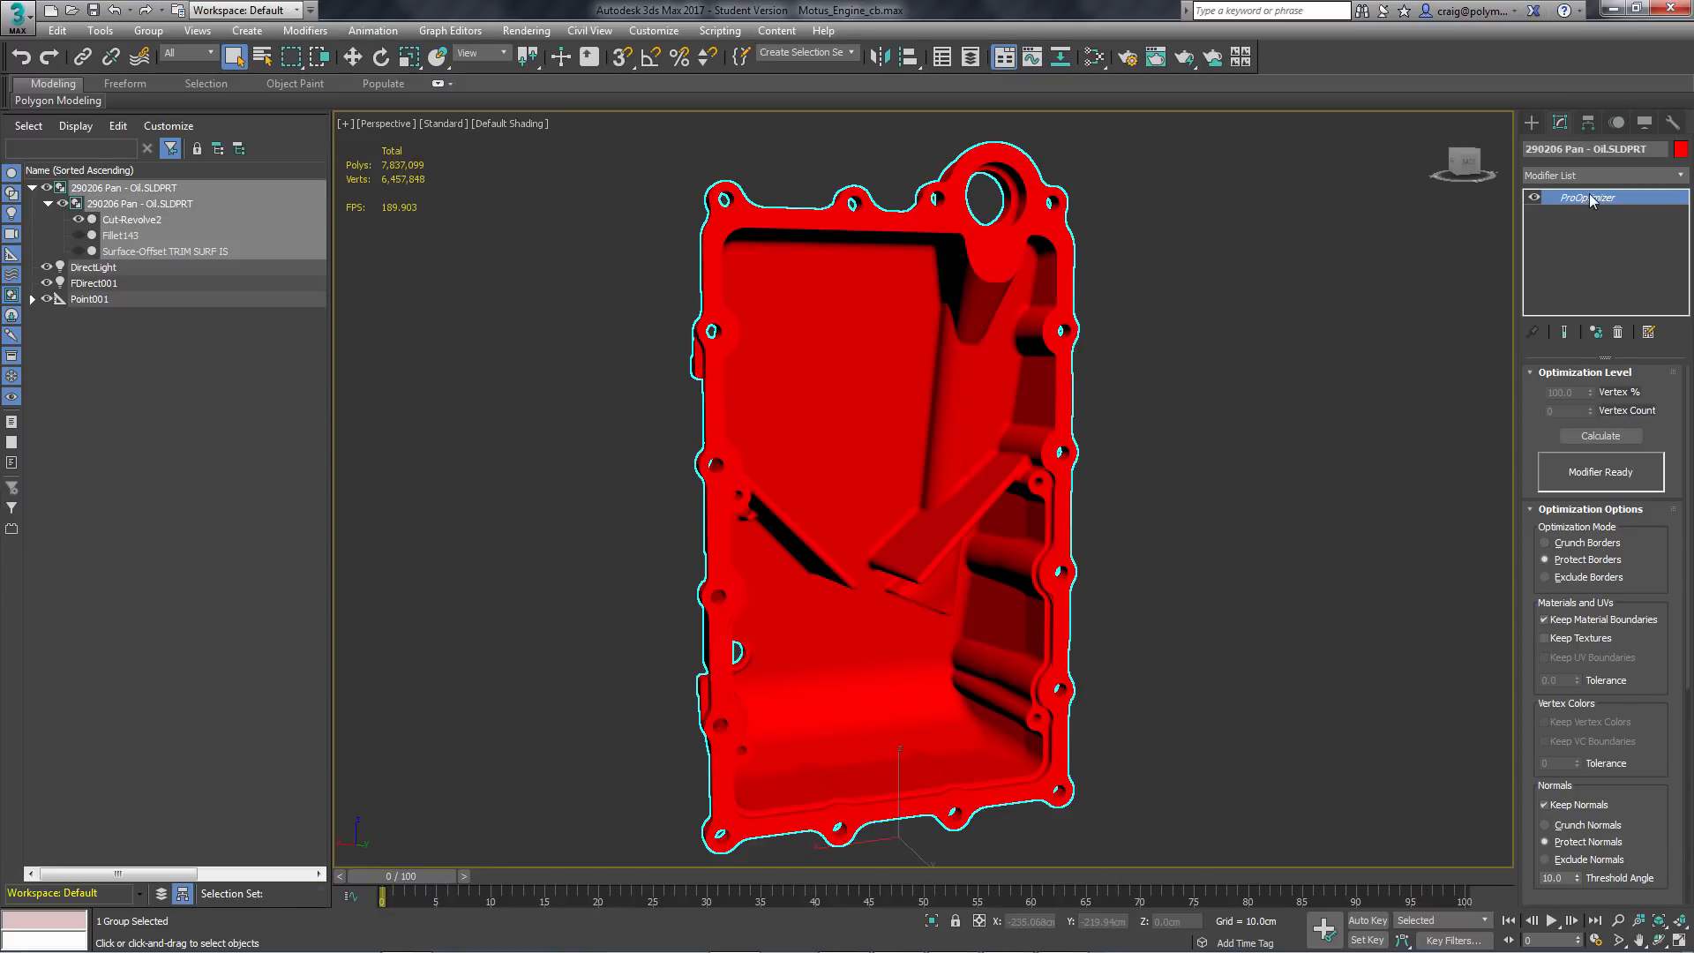
left_click(1588, 438)
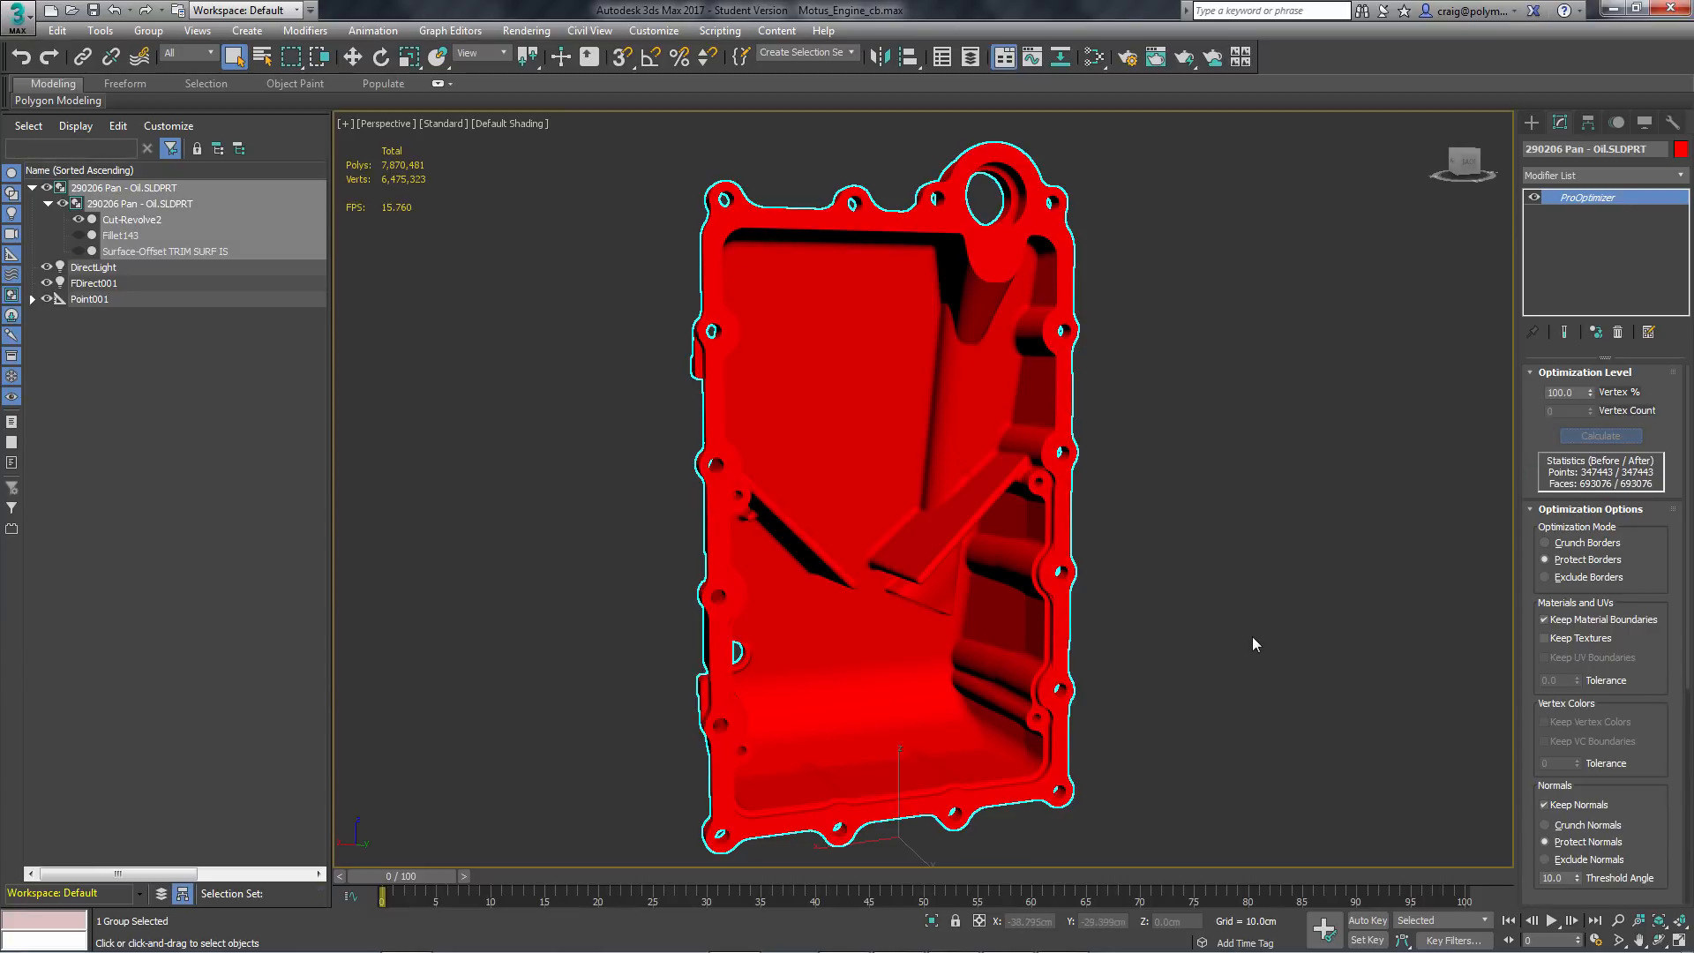
Turn on Edged Faces and examine the dense mesh around the pan's inner ribs and fillets
left_click(512, 125)
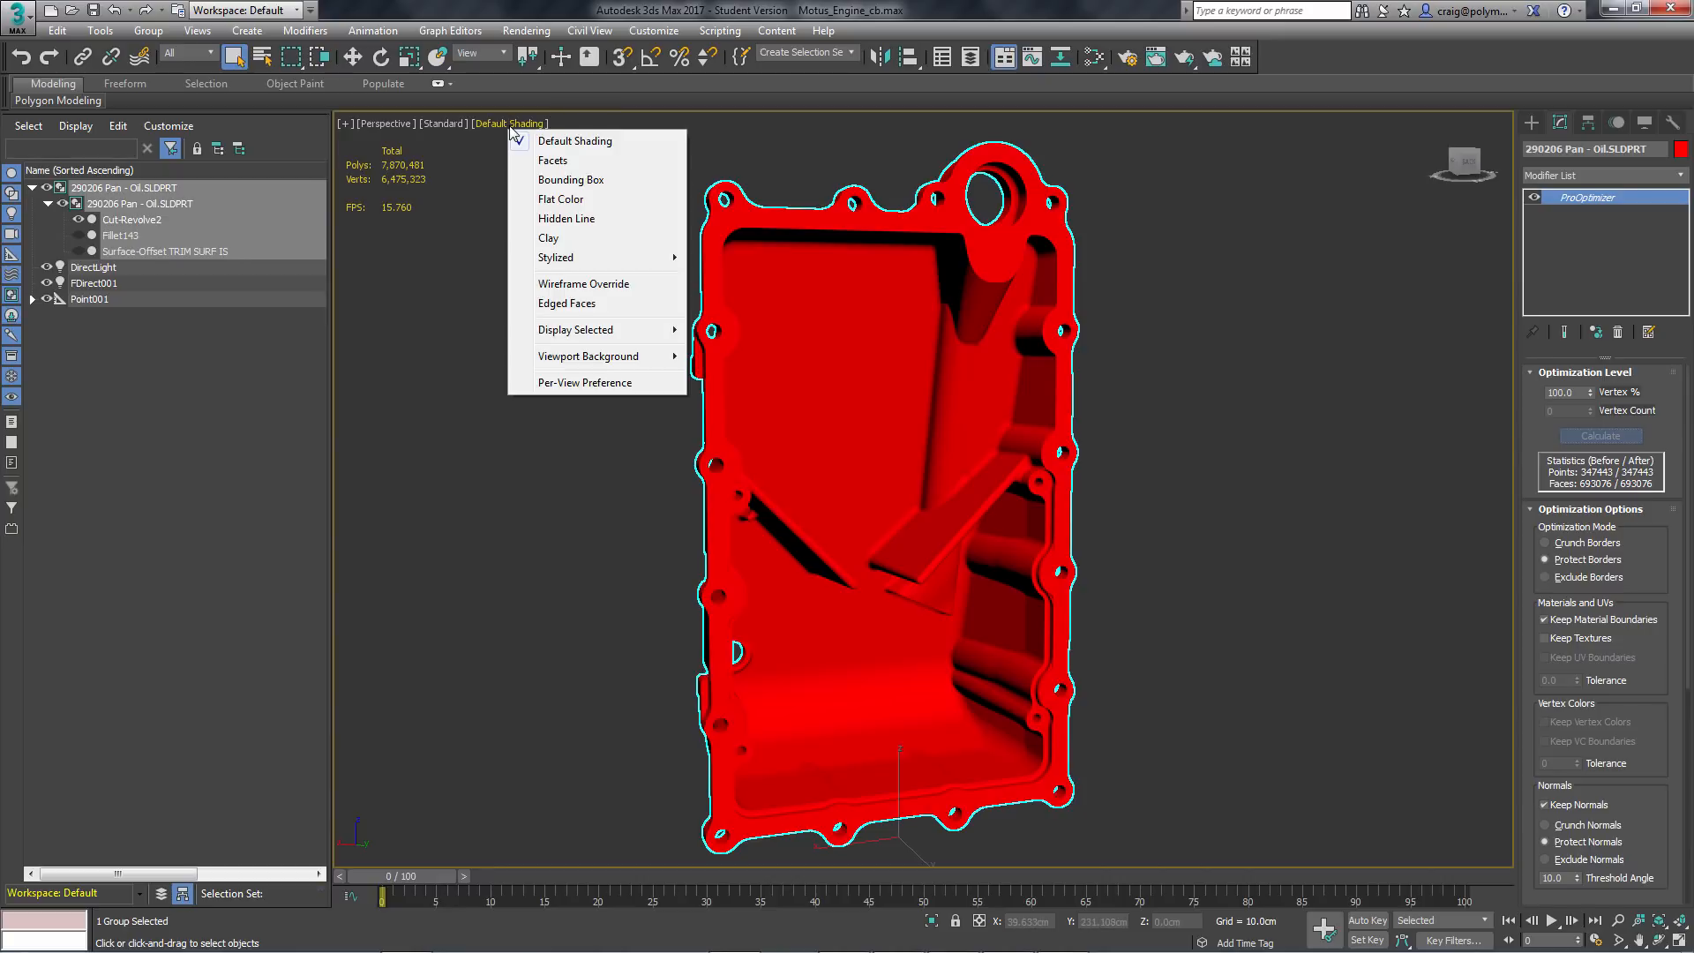
left_click(586, 303)
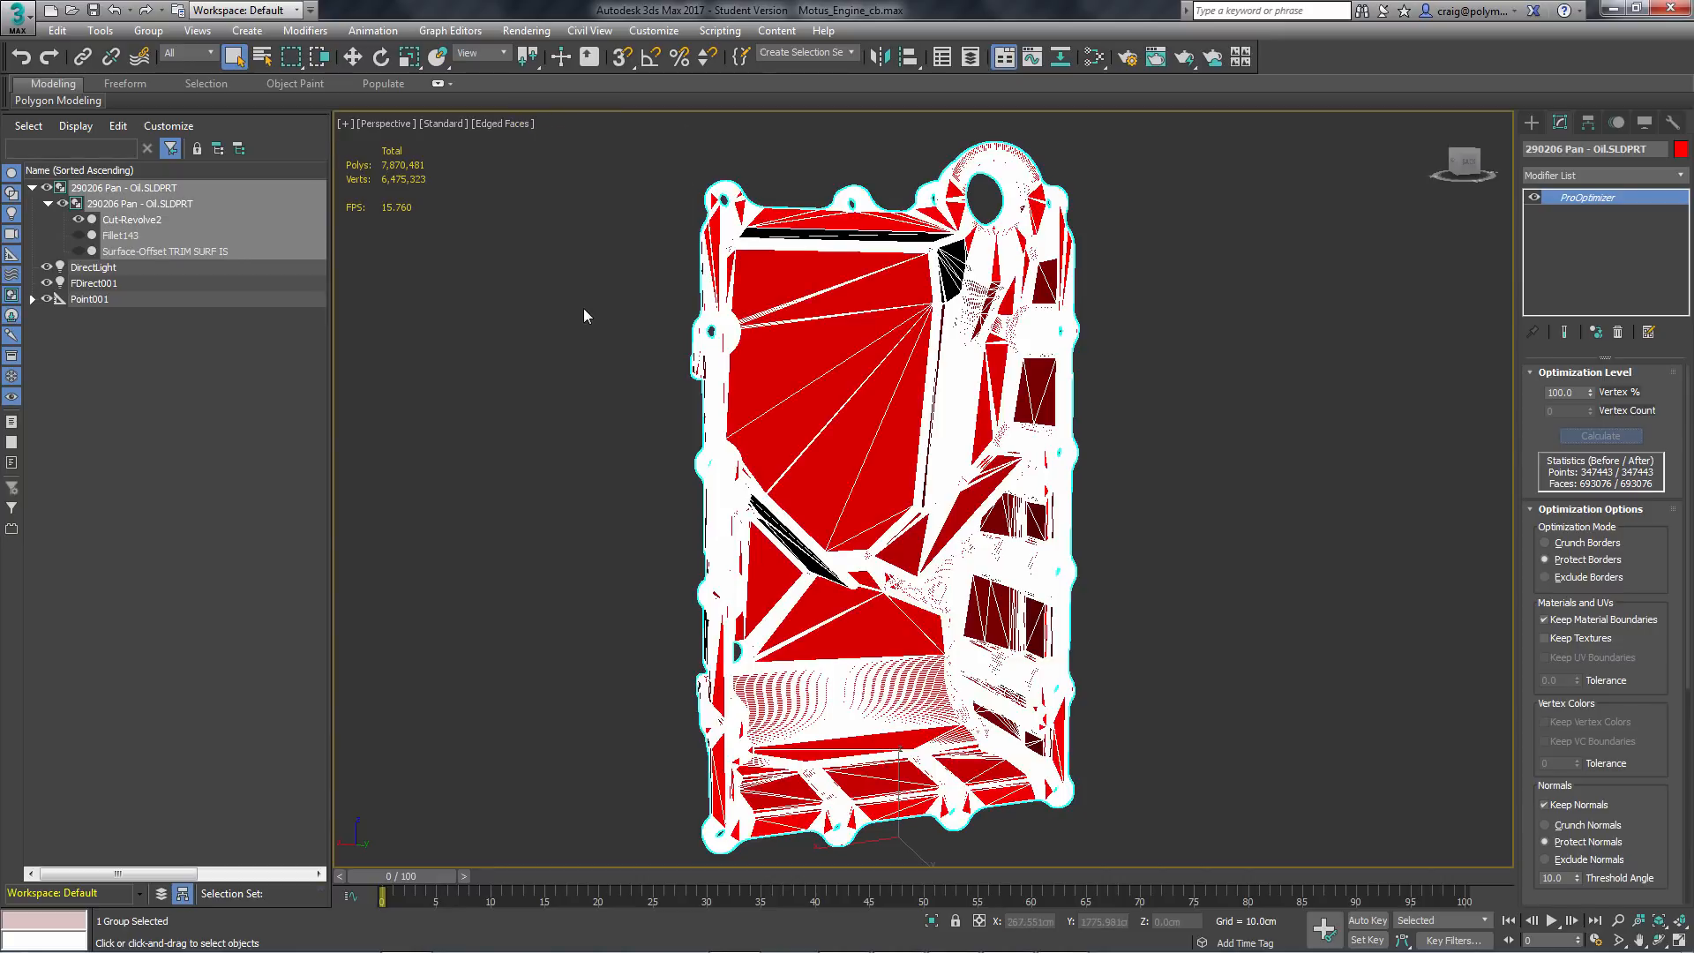
scroll(986, 569, "up", 4)
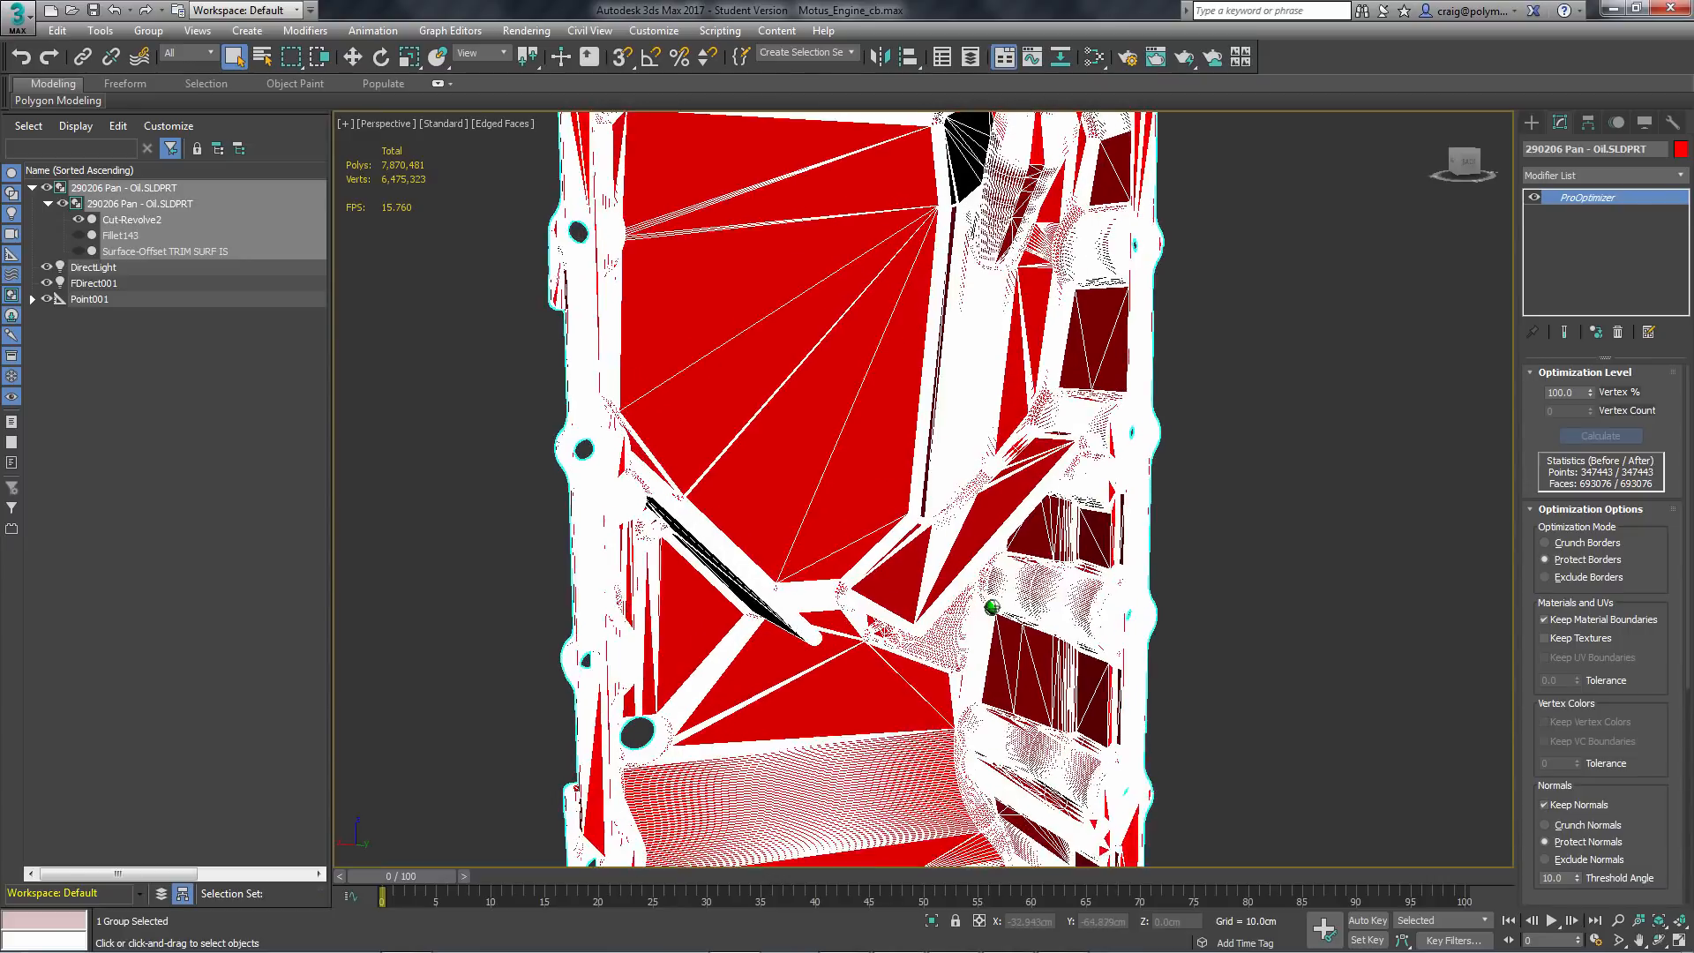
scroll(987, 569, "up", 5)
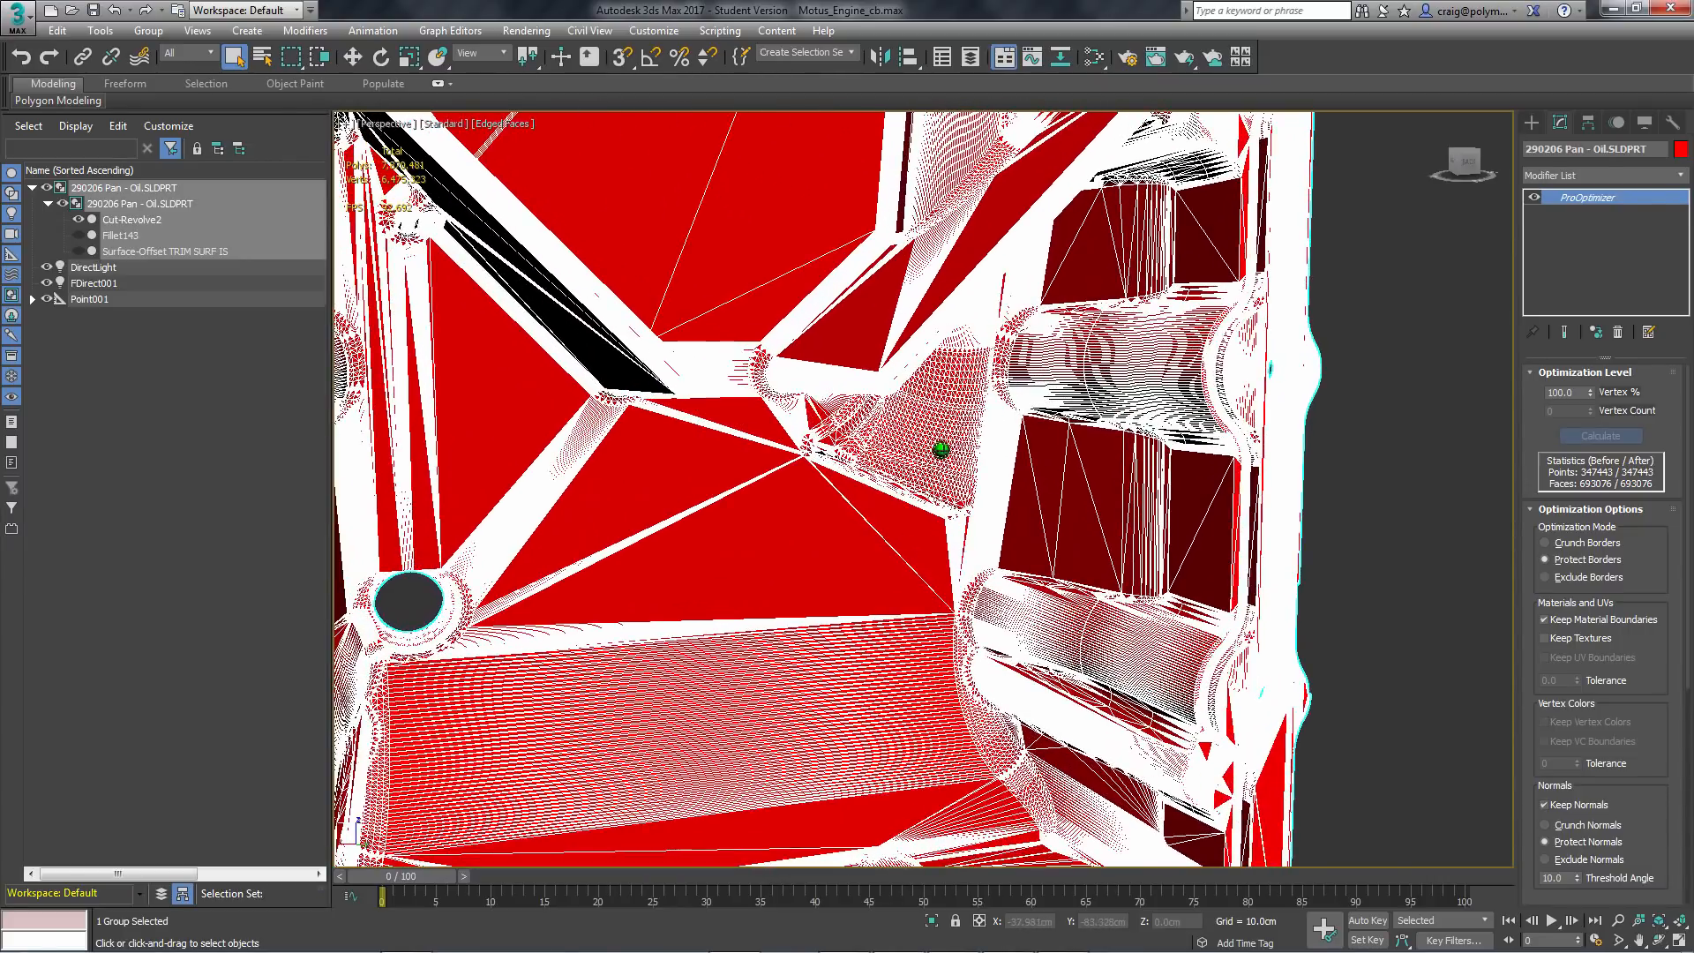
middle_click_drag(970, 496, 976, 509, "alt")
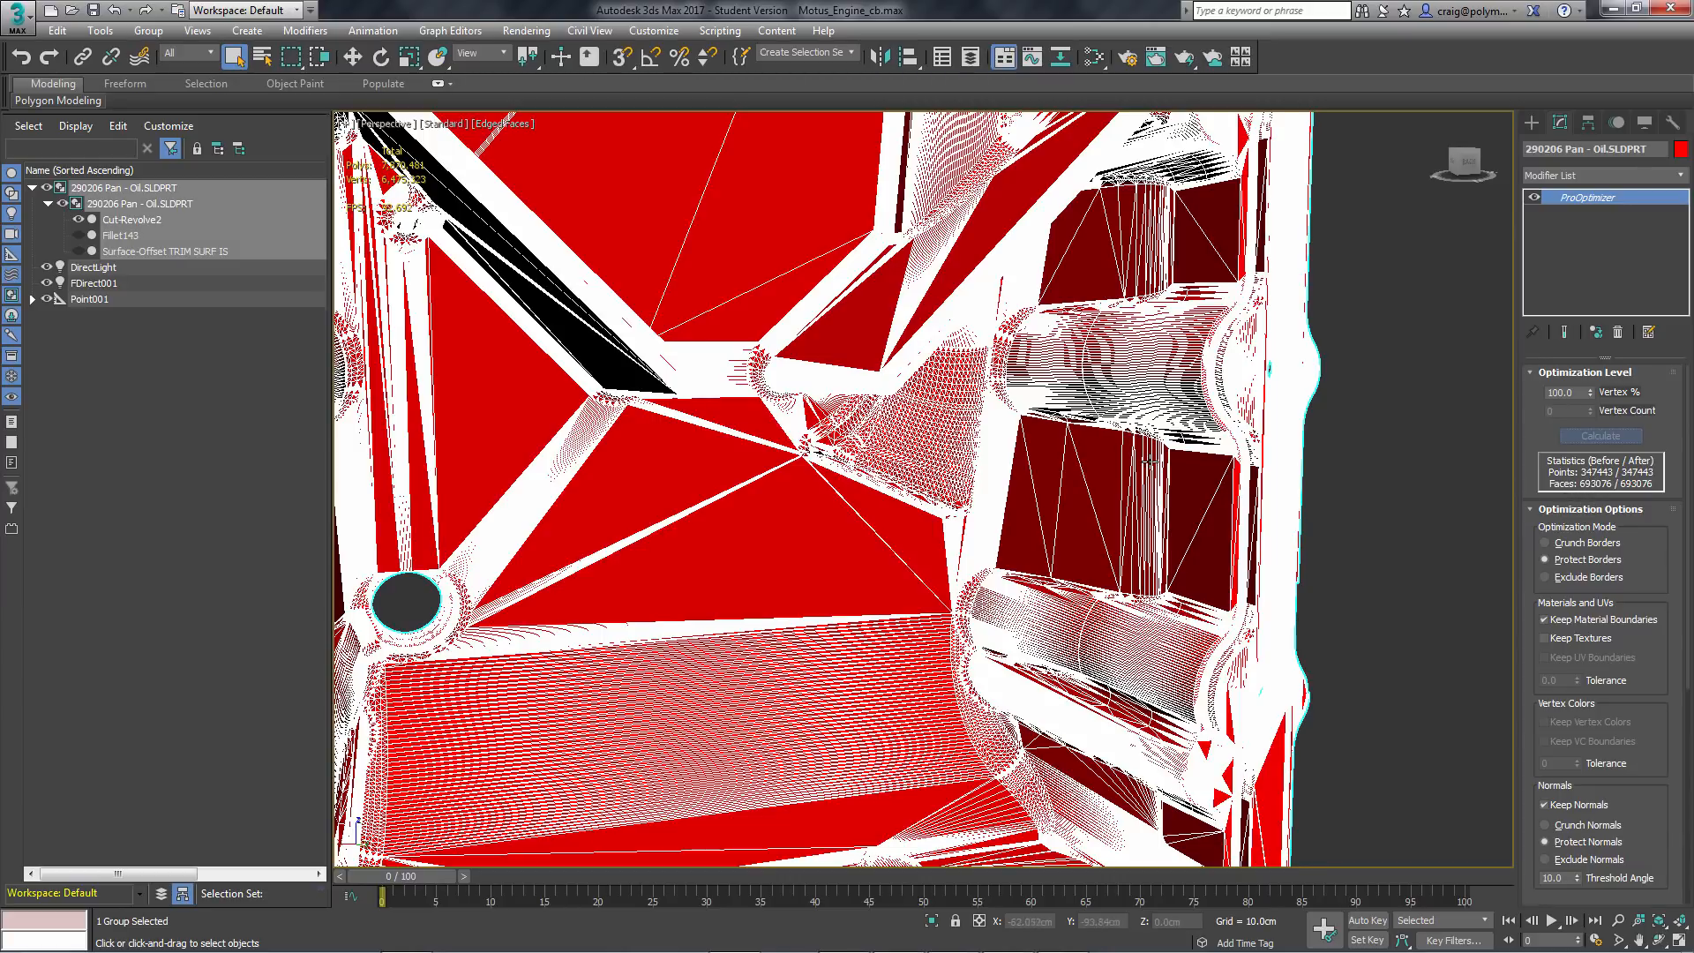
Lower the oil pan's ProOptimizer vertex percentage to 34.5 while checking the mesh around the inner ribs
scroll(930, 487, "down", 5)
scroll(931, 487, "up", 4)
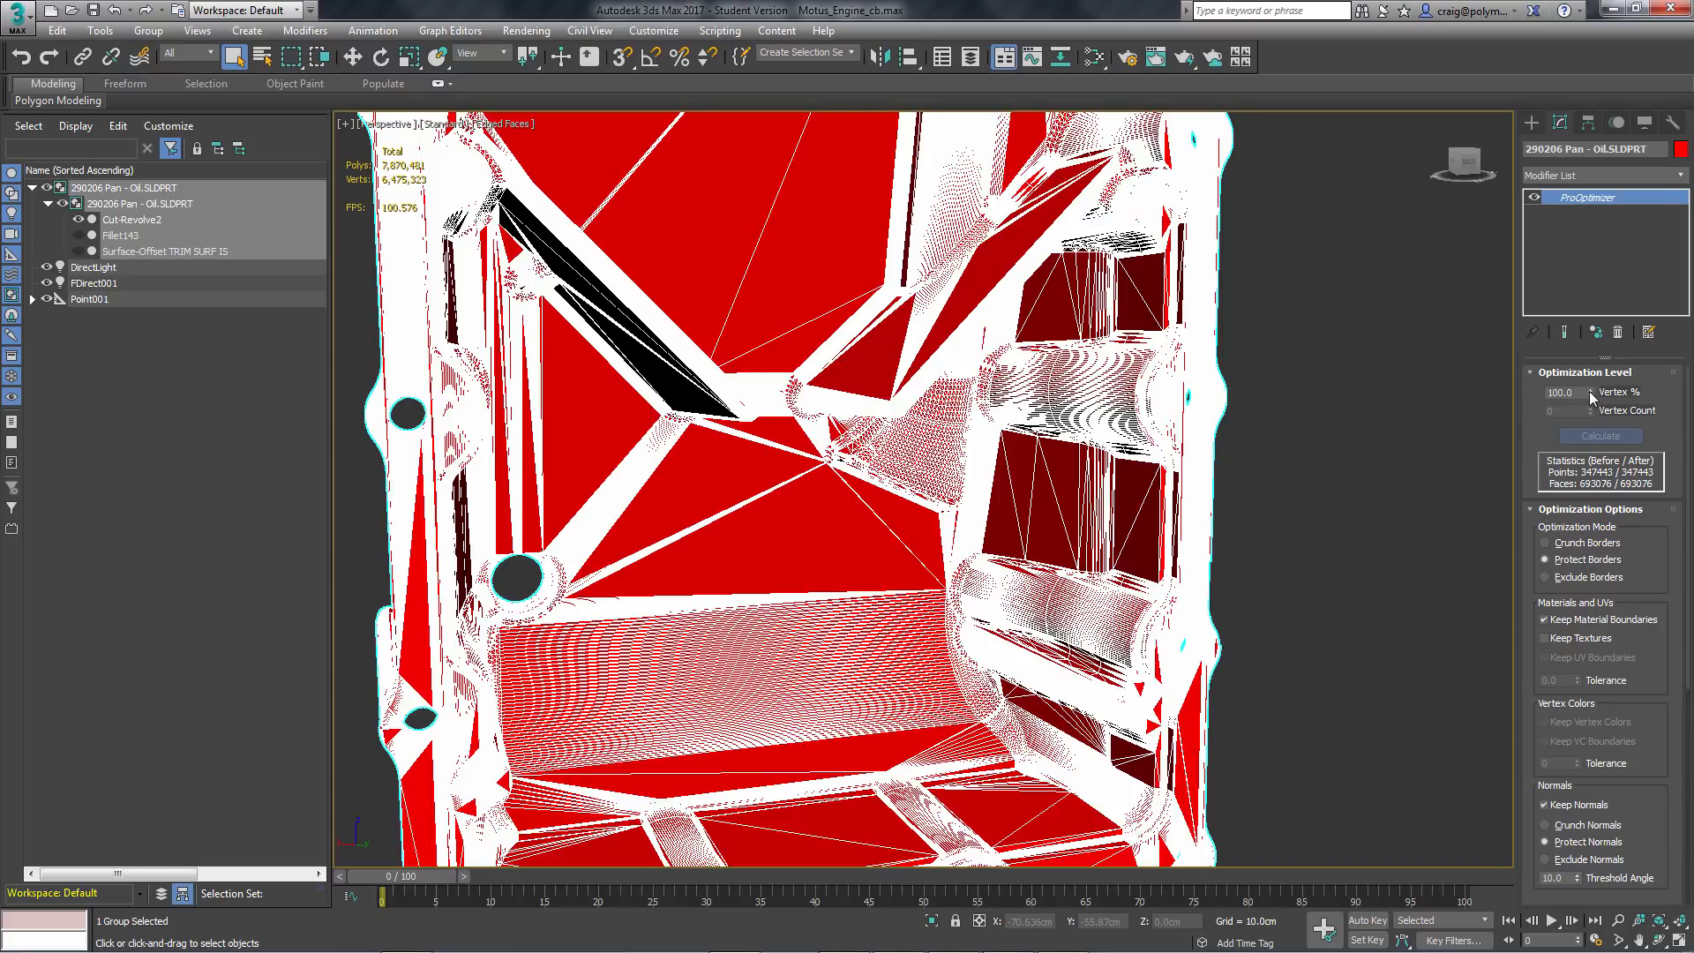
left_click_drag(1591, 391, 1587, 794)
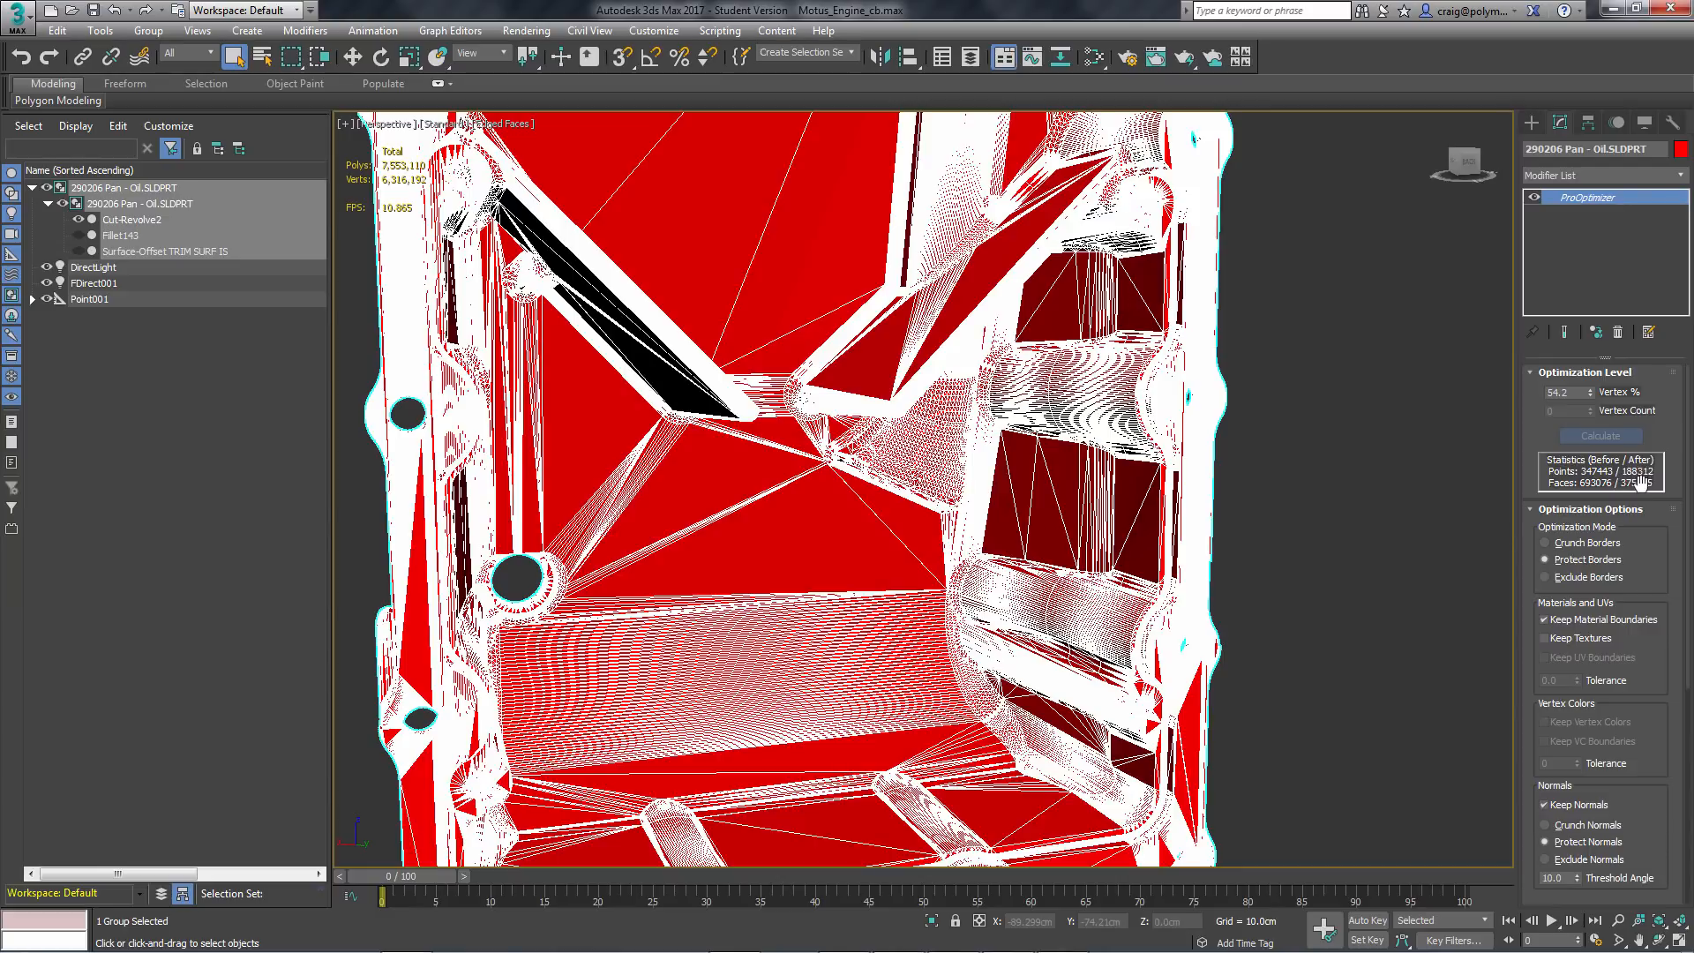
left_click_drag(1593, 399, 1591, 570)
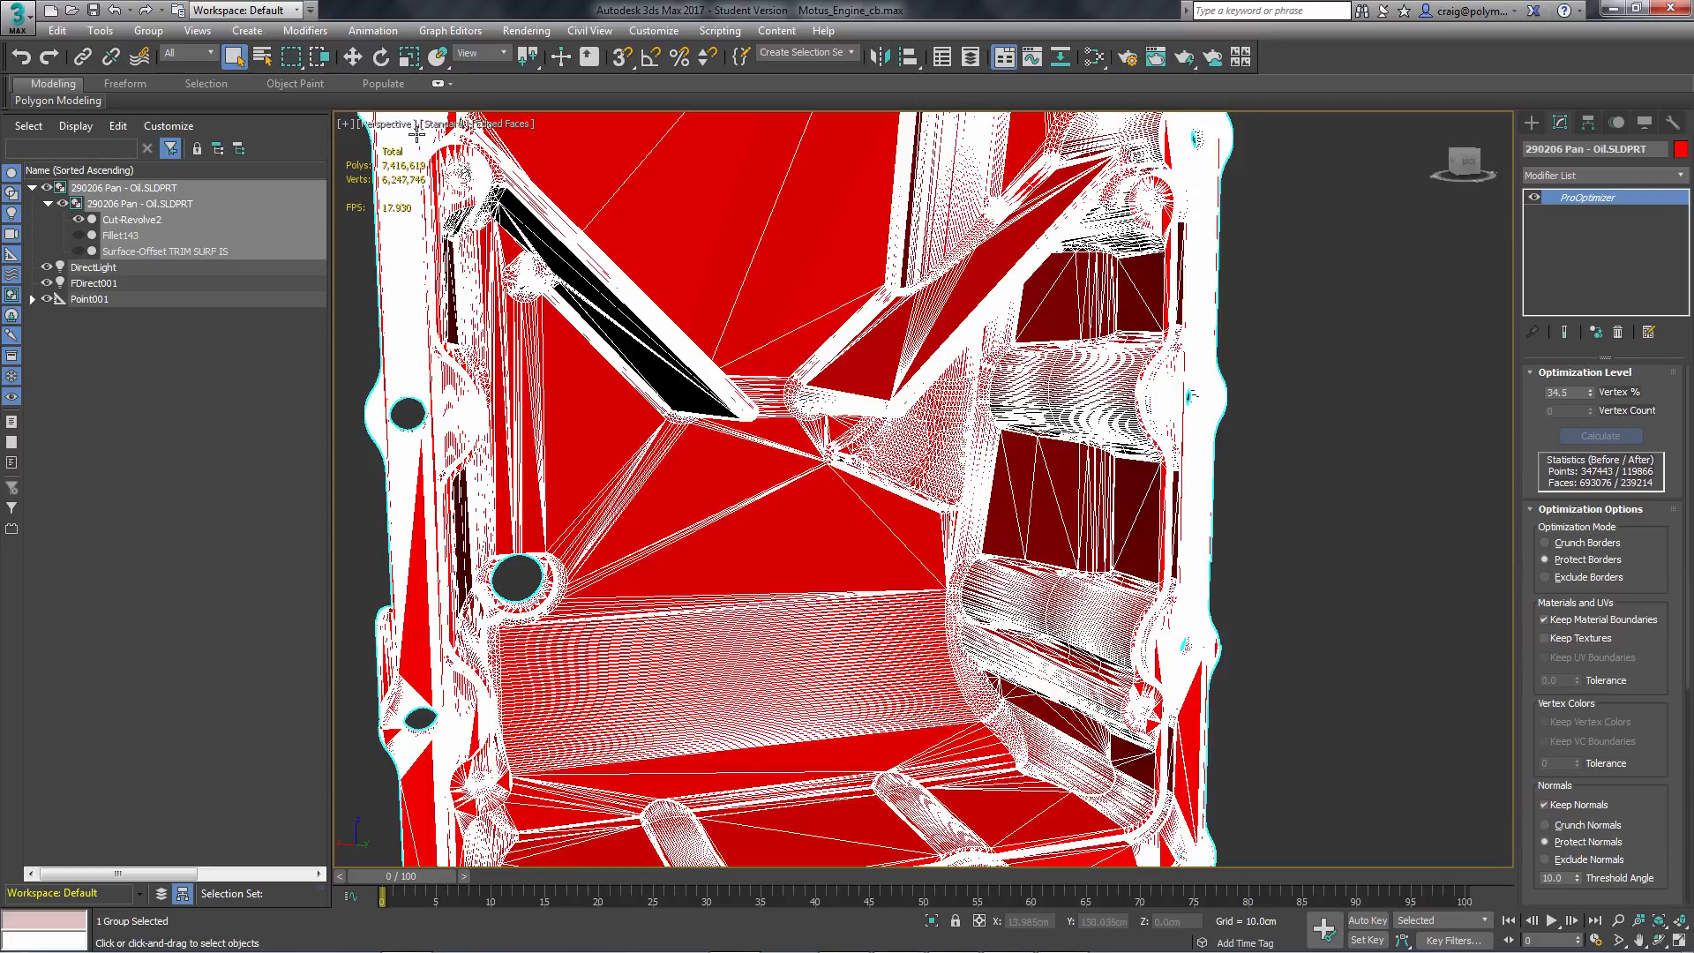
Turn off Edged Faces and inspect the whole shaded oil pan for loss of shape
left_click(494, 124)
left_click(551, 302)
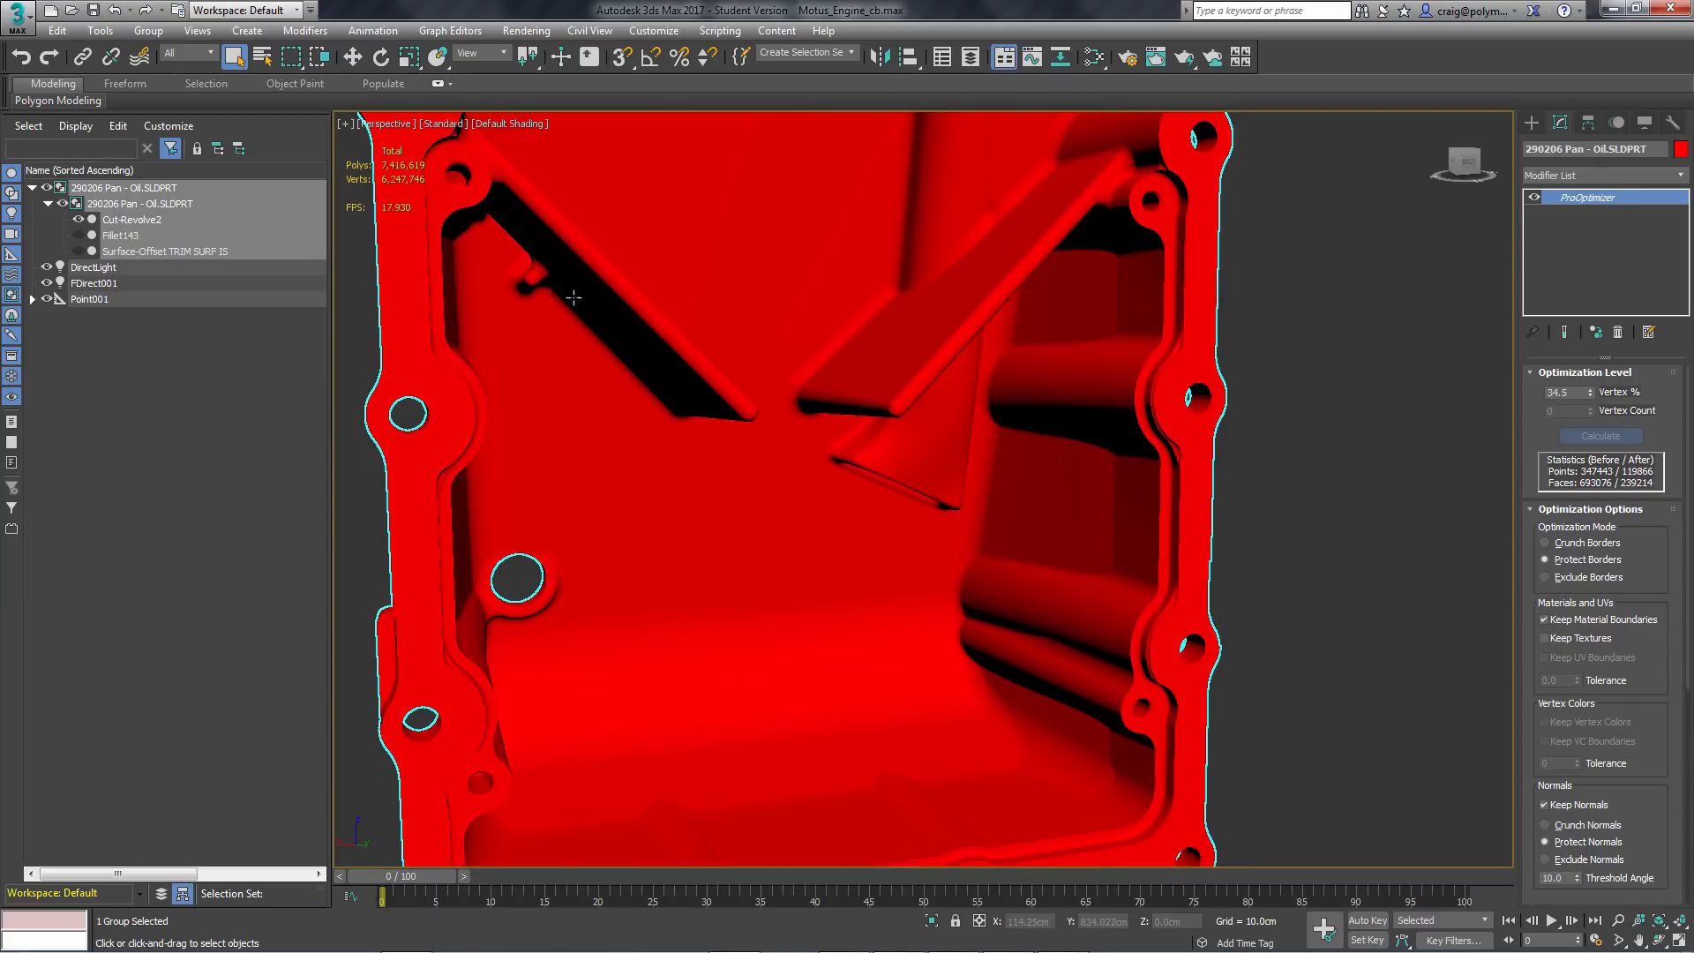
scroll(1253, 467, "down", 4)
middle_click_drag(1253, 478, 1276, 602)
scroll(1126, 568, "down", 3)
mouse_move(1127, 568)
middle_mouse_down("alt")
mouse_move(1342, 575)
mouse_move(1380, 556)
mouse_move(1105, 556)
middle_mouse_up("alt")
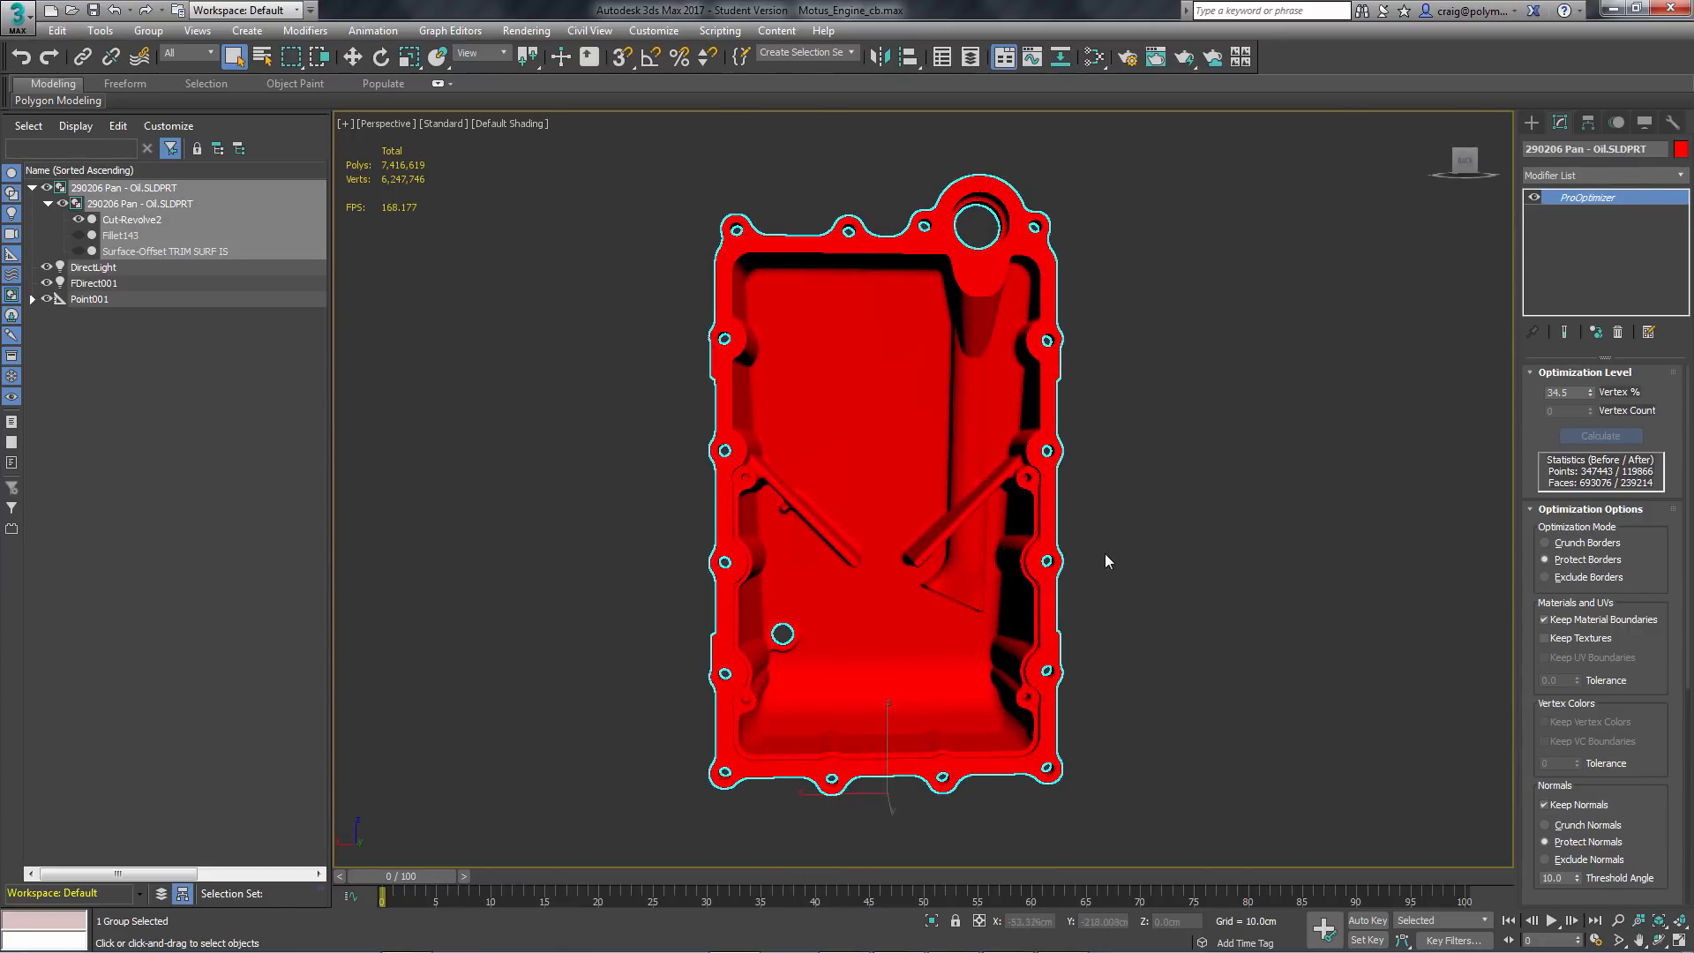
scroll(1105, 556, "up", 3)
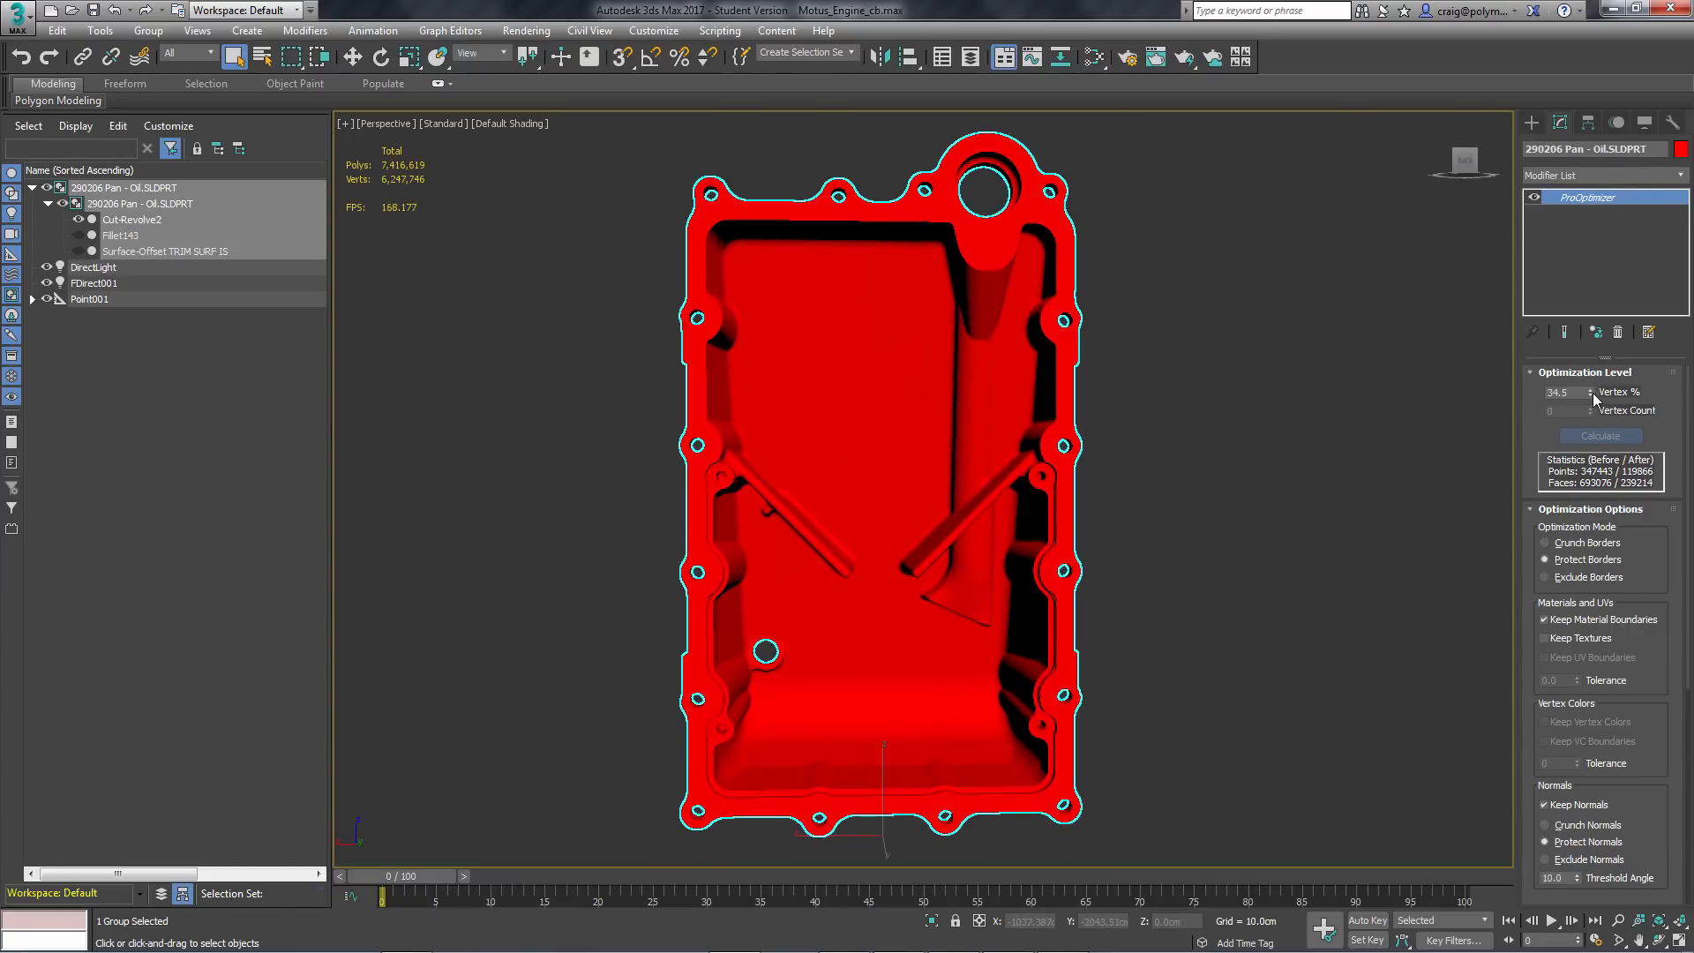
Set the ProOptimizer vertex percentage to 27.5 and display the oil pan with Wireframe Override
left_click_drag(1591, 393, 990, 304)
left_click(512, 123)
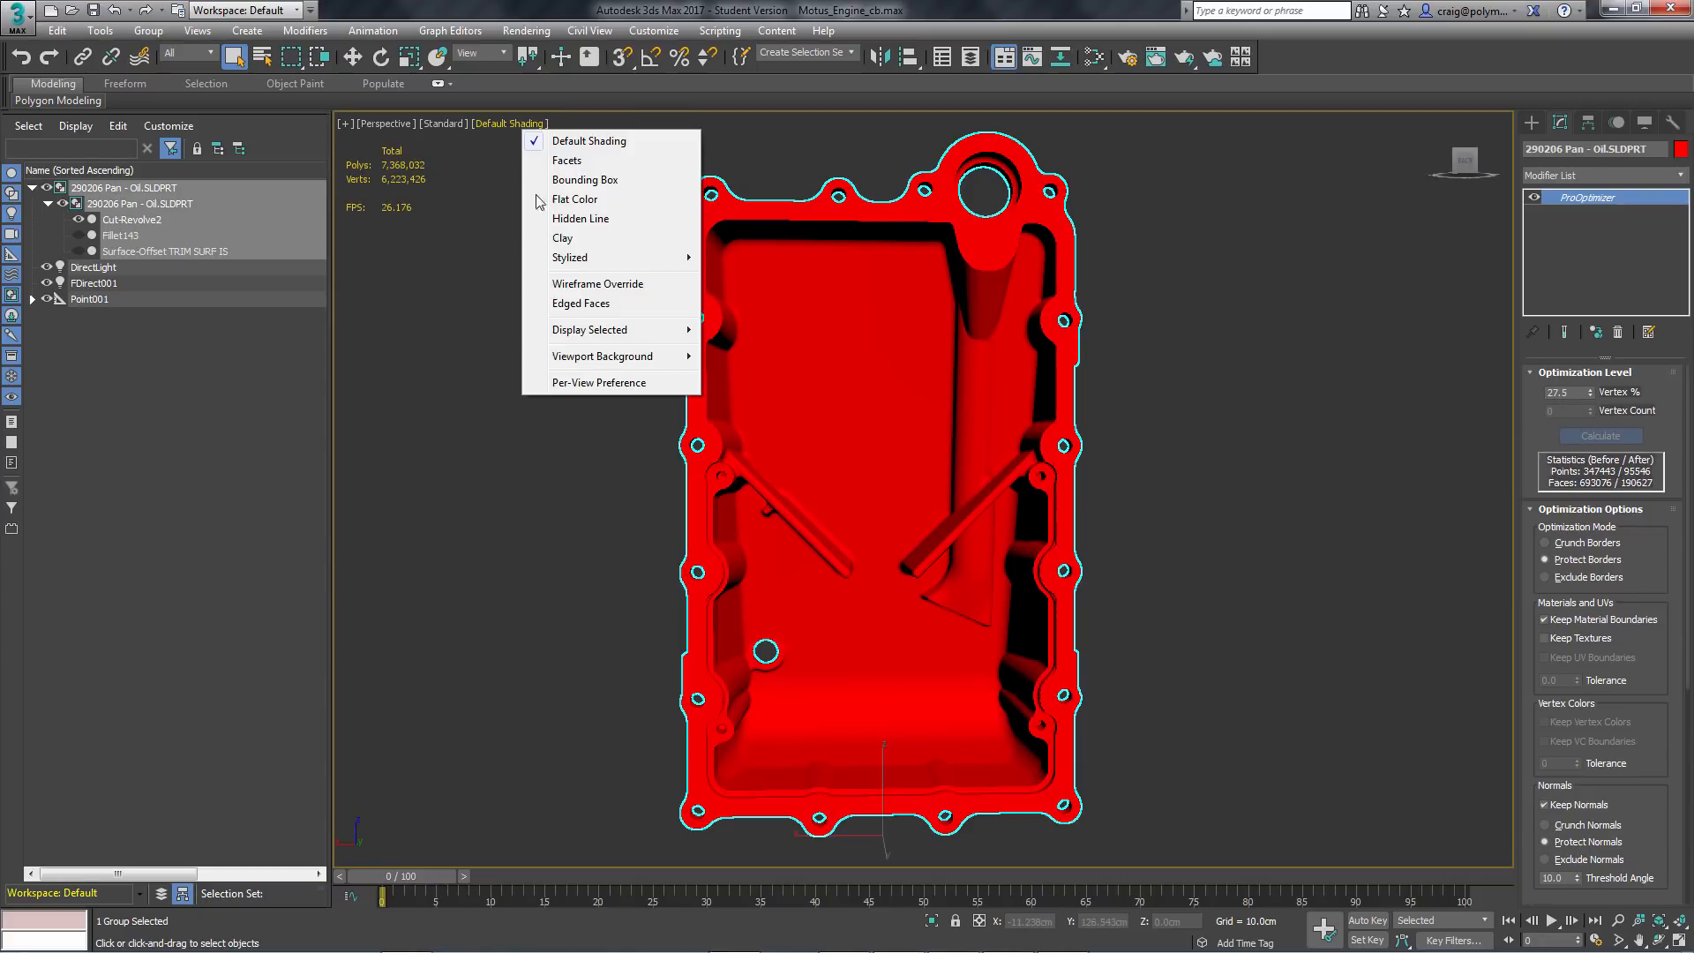
left_click(565, 284)
middle_click_drag(1142, 492, 1179, 496, "alt")
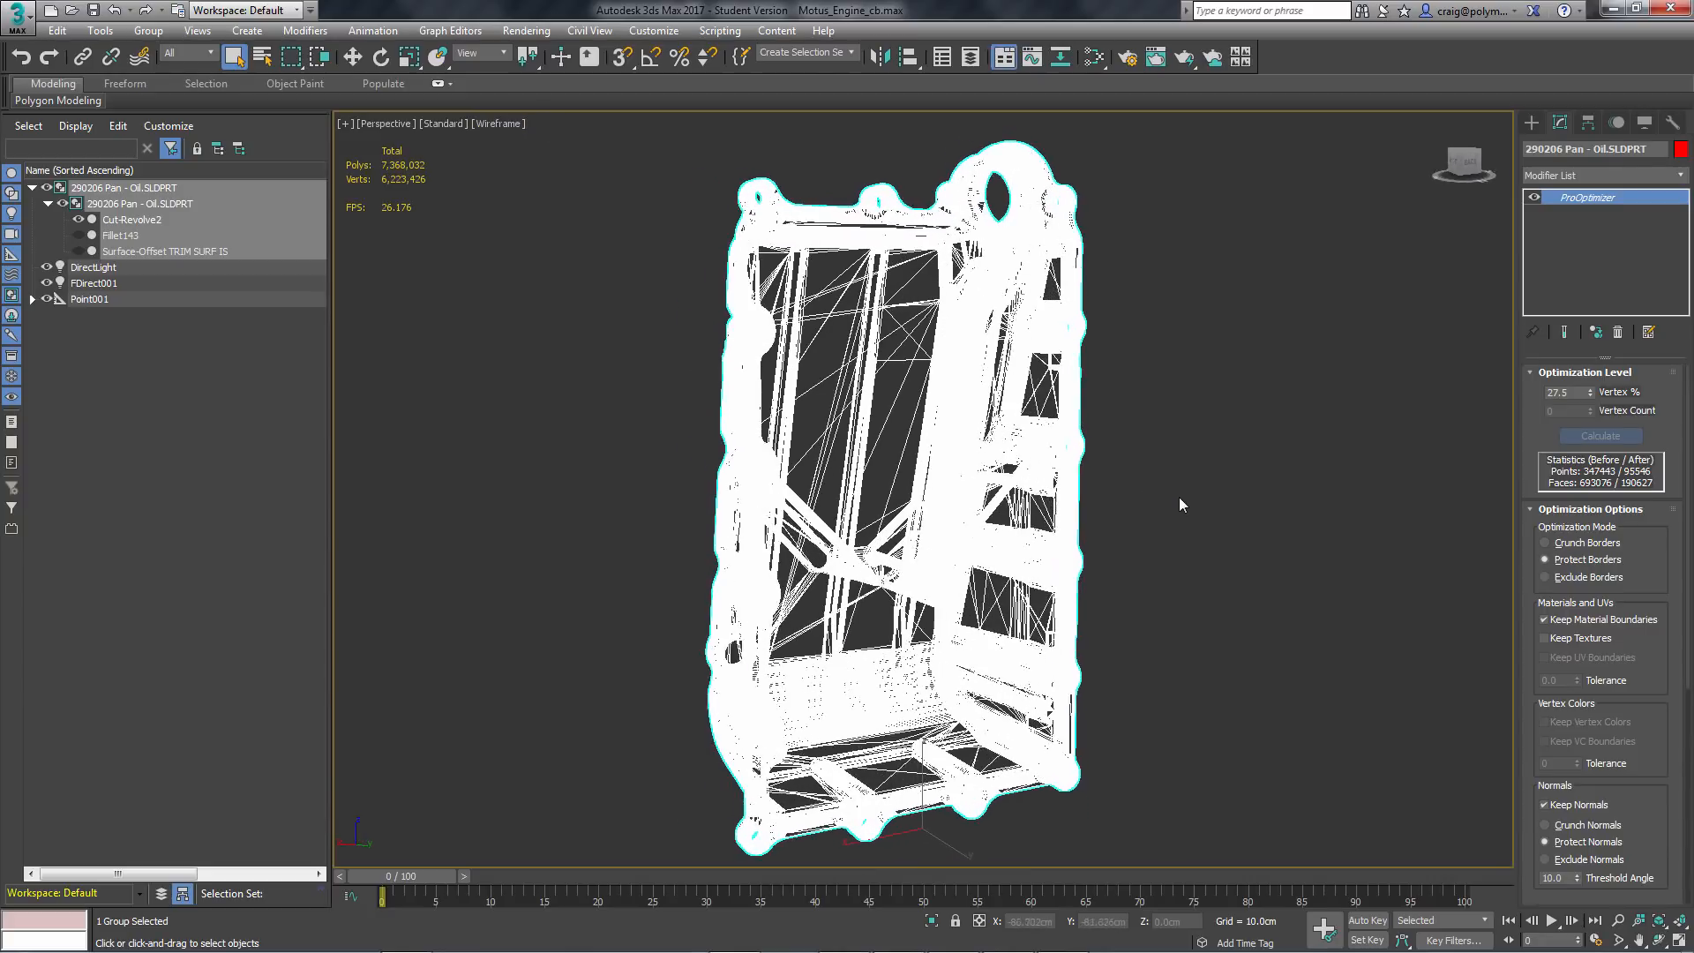
Lower the vertex percentage to 17.2 while viewing the wireframe up close, and restore the shaded display
scroll(1179, 496, "up", 6)
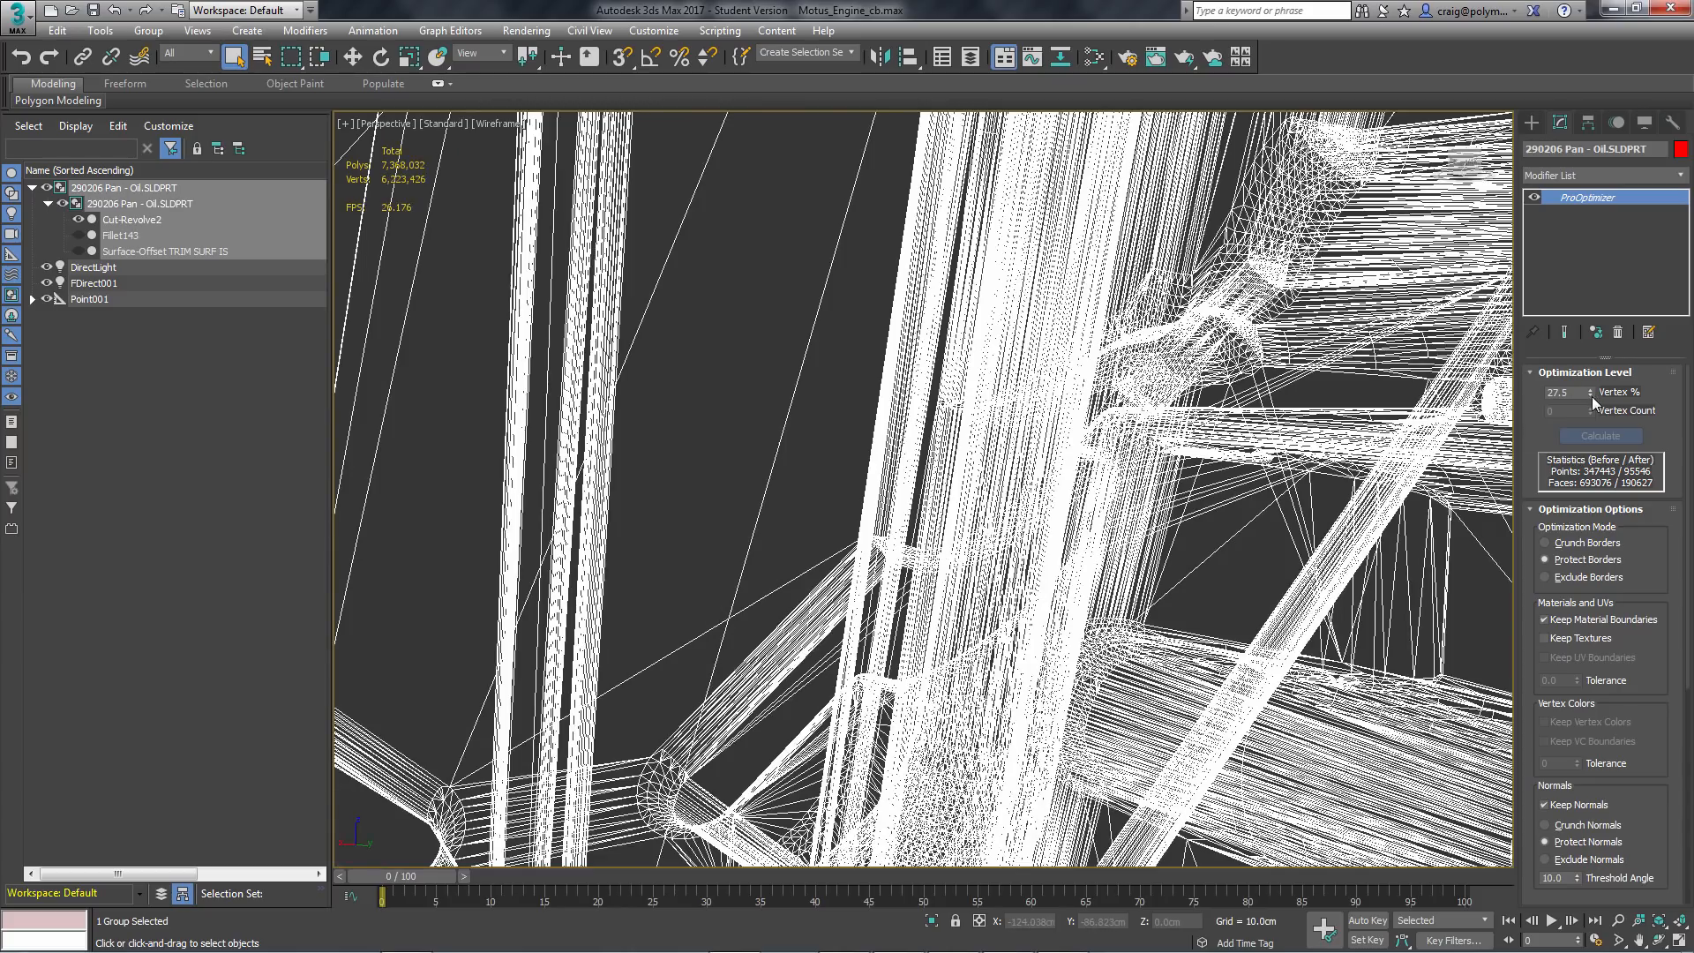
left_click_drag(1591, 399, 1591, 457)
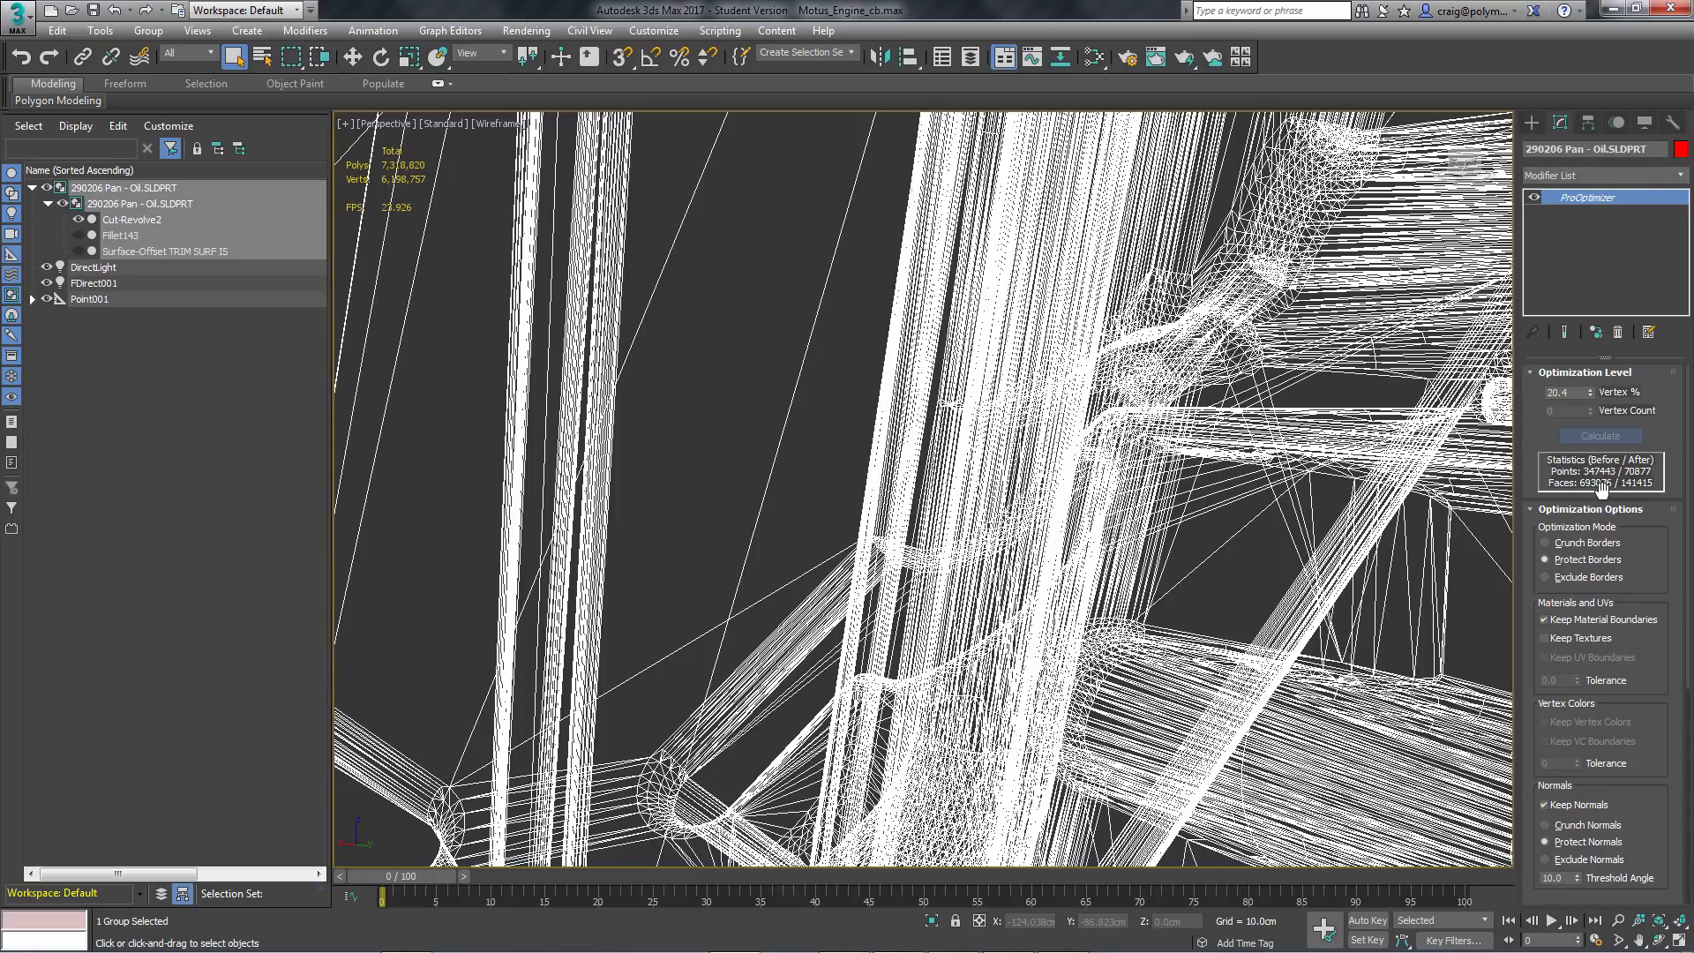
left_click_drag(1591, 394, 1592, 421)
scroll(1291, 552, "down", 4)
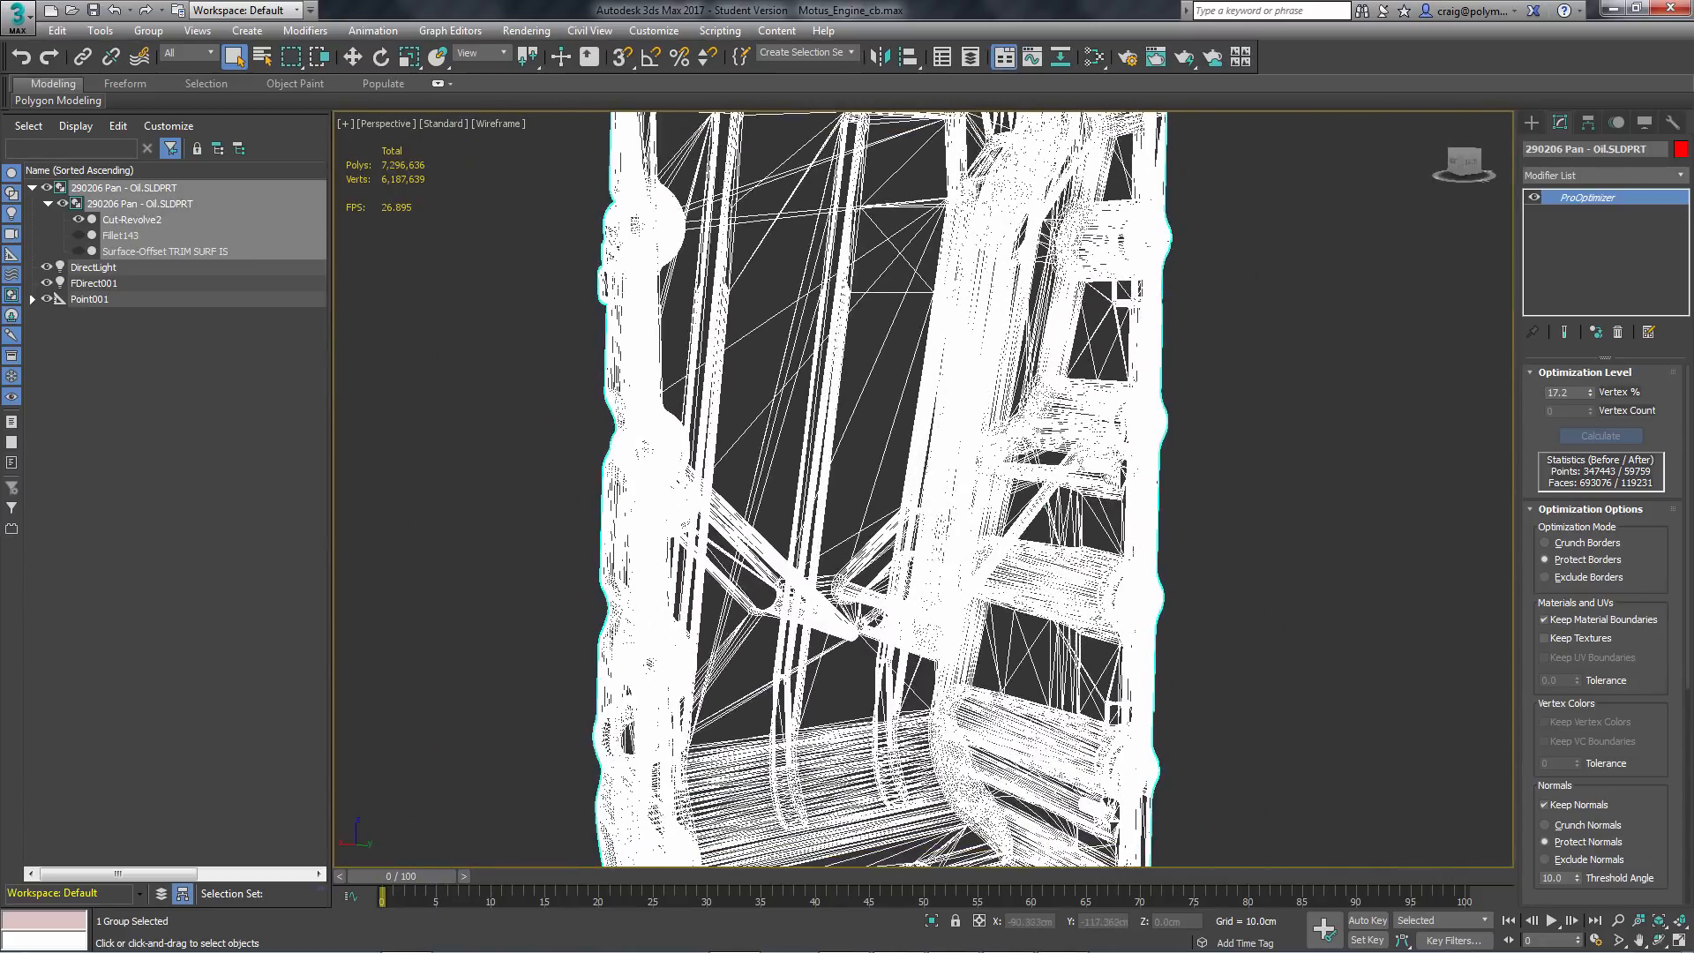
left_click(504, 124)
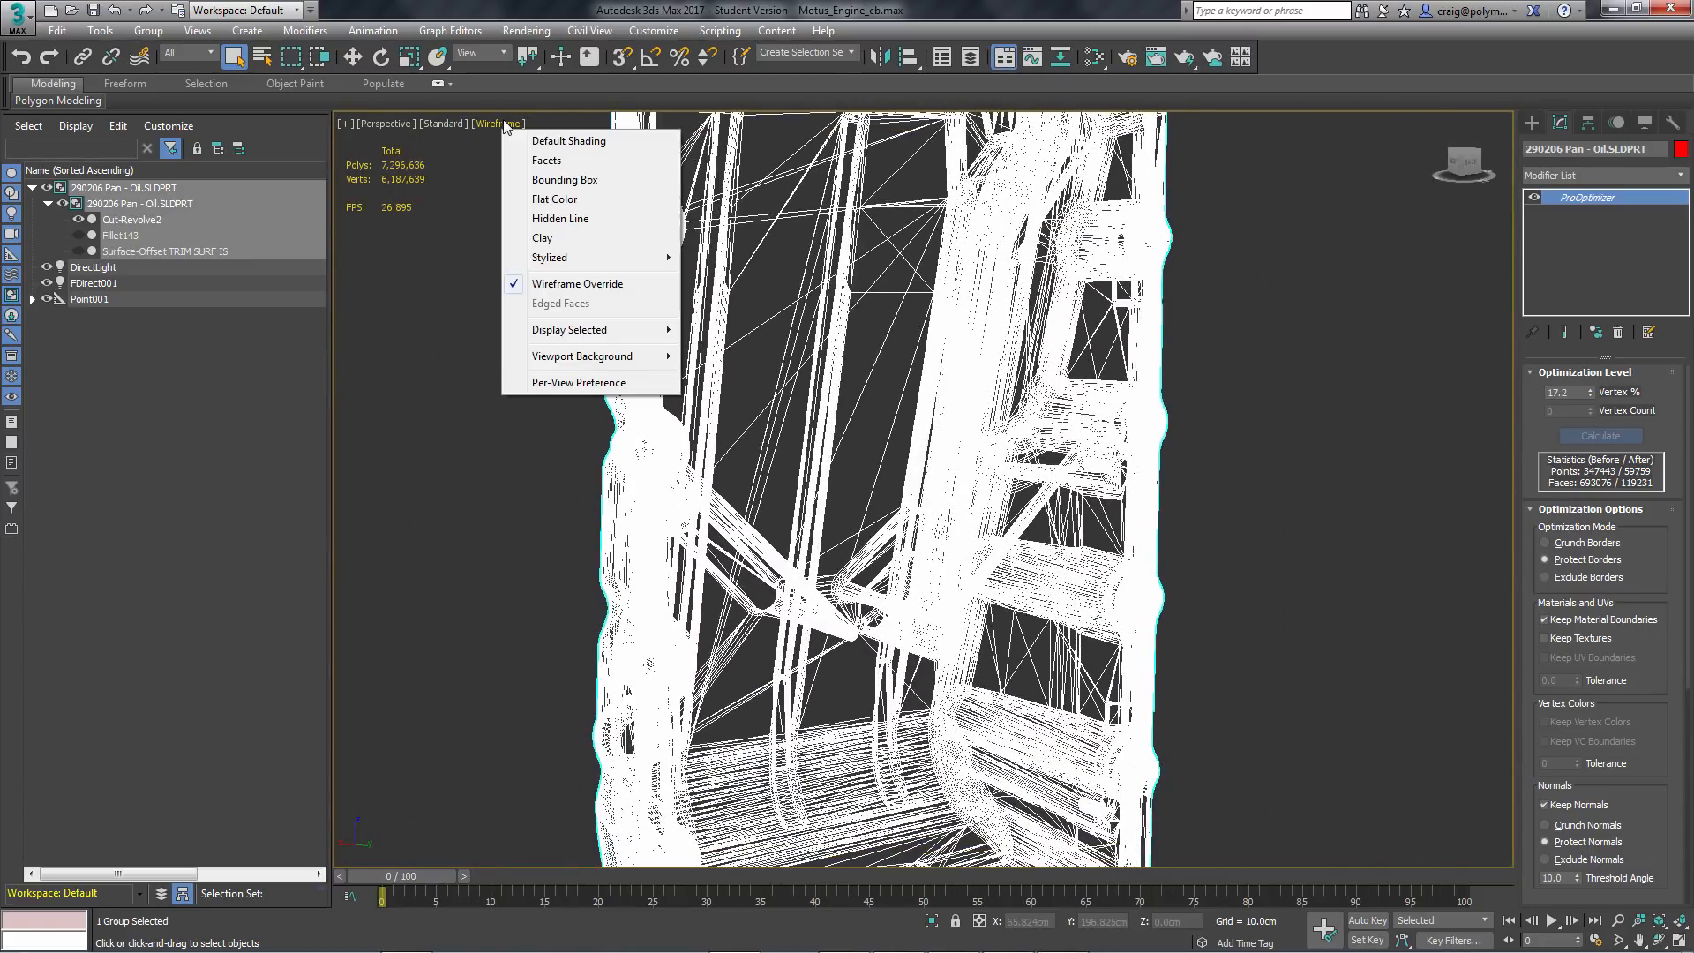
left_click(566, 284)
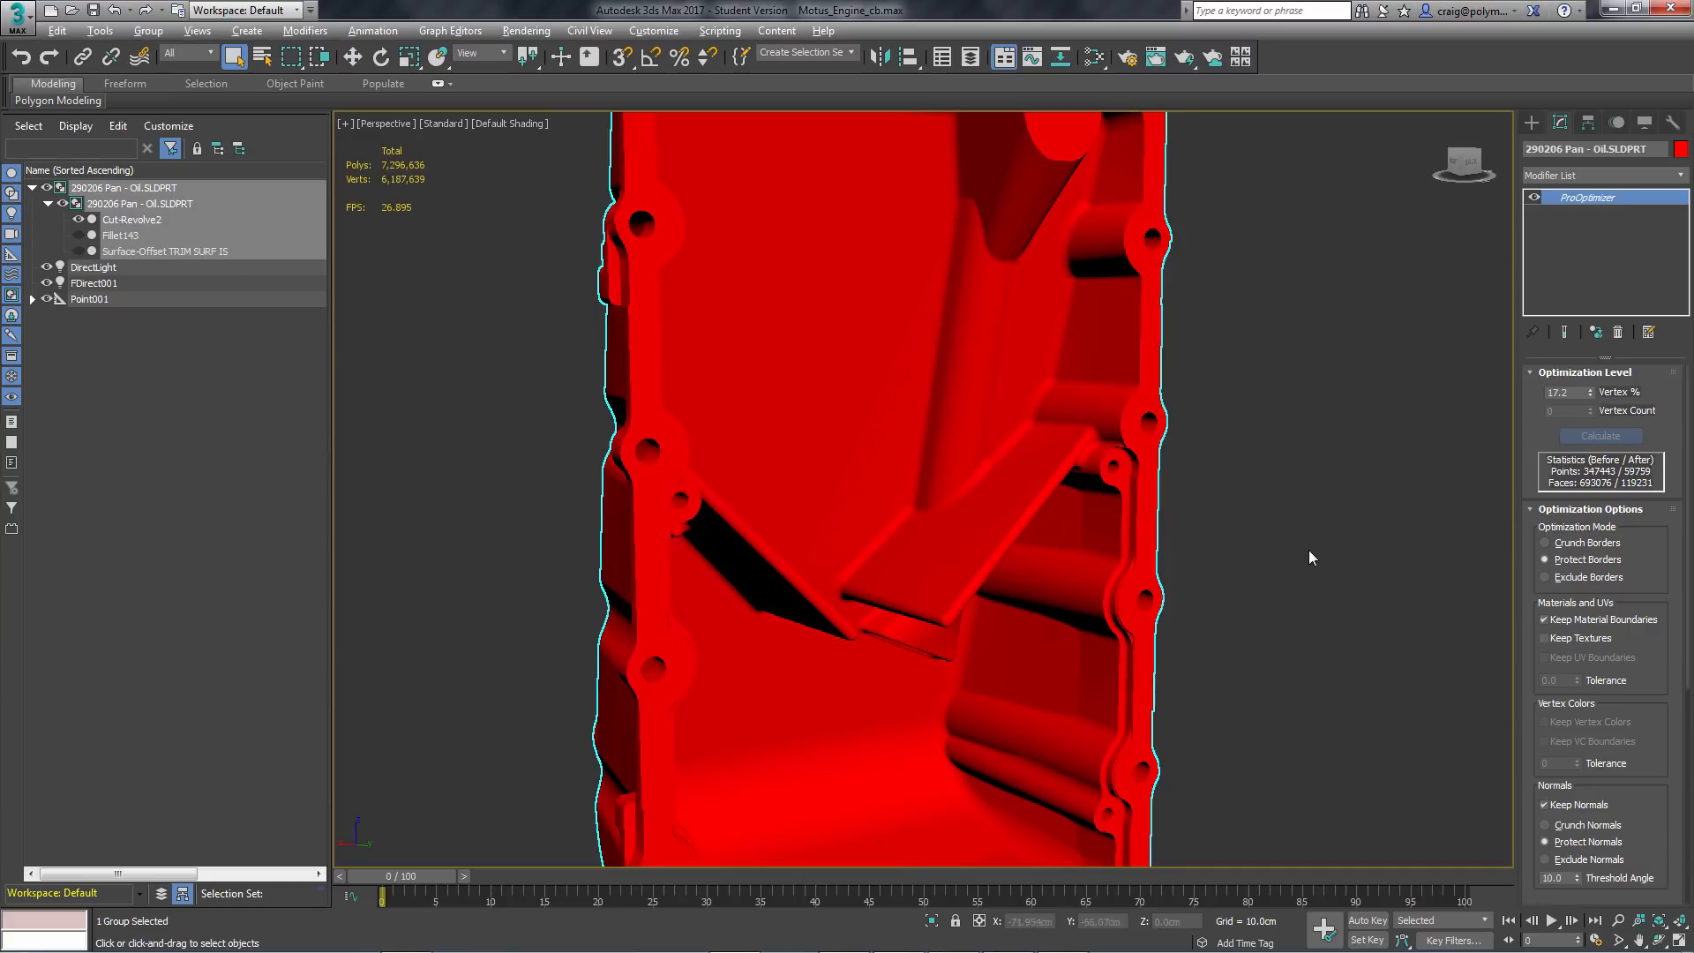
Lower the oil pan's vertex percentage to 11.0 and inspect the shaded interior from different angles
scroll(1309, 558, "down", 5)
middle_click_drag(1188, 521, 1050, 441, "alt")
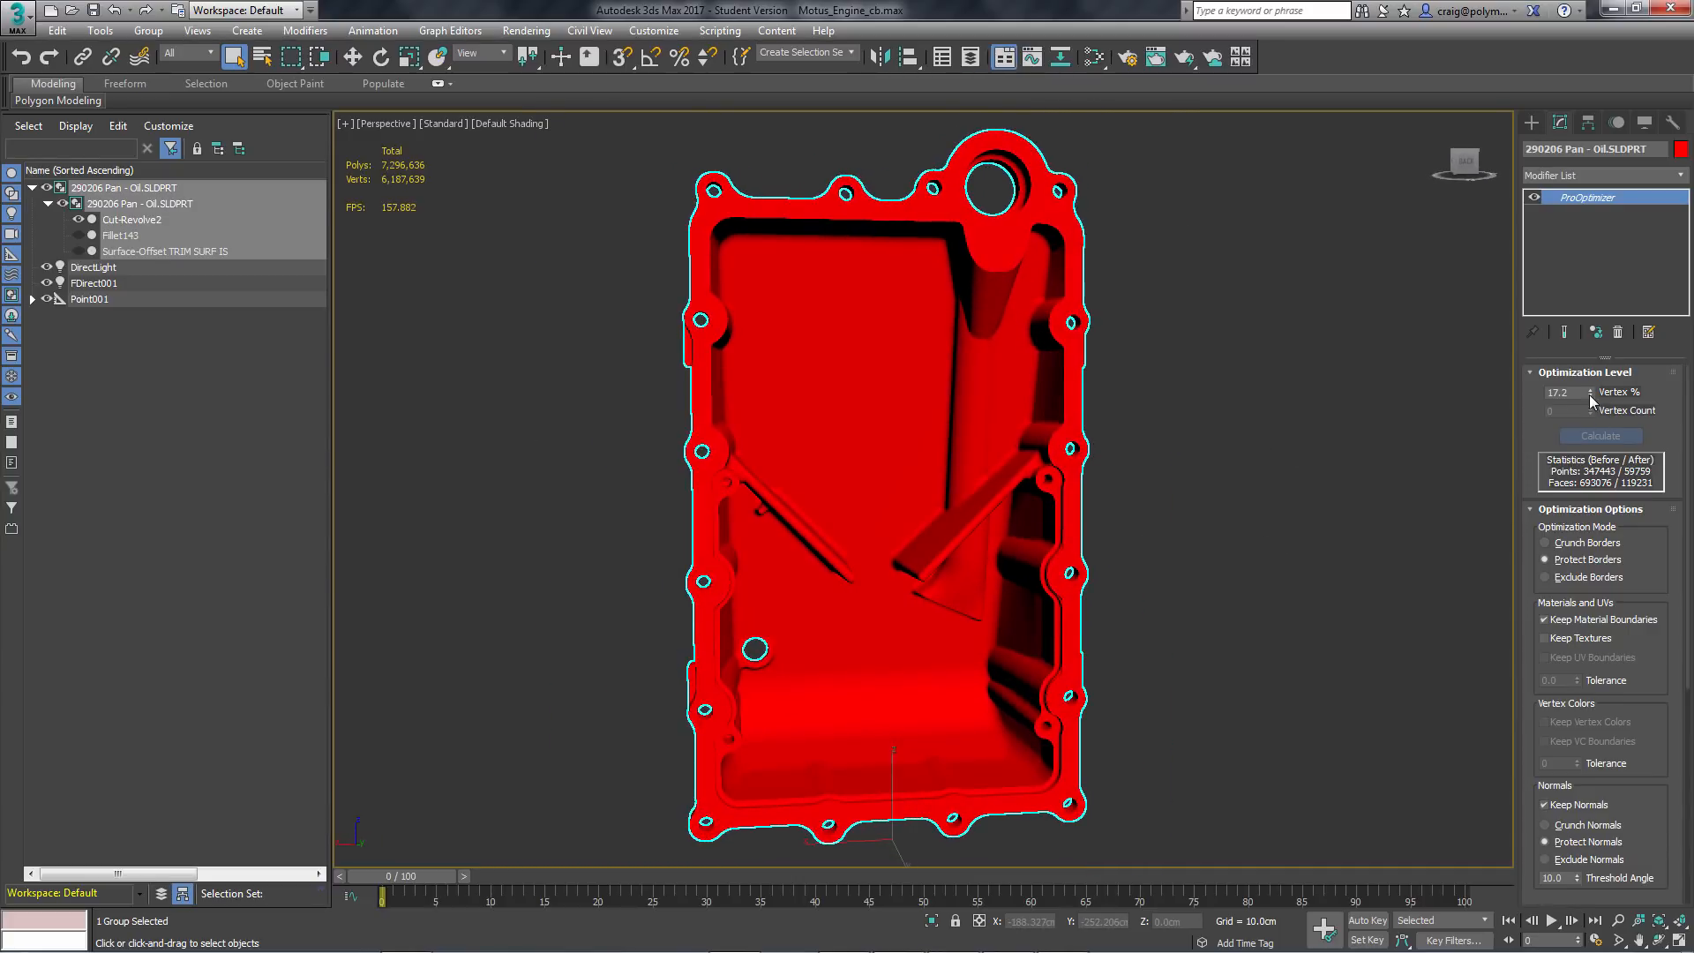
left_click_drag(1590, 395, 1590, 446)
mouse_move(548, 574)
middle_mouse_down("alt")
mouse_move(745, 575)
mouse_move(556, 569)
middle_mouse_up("alt")
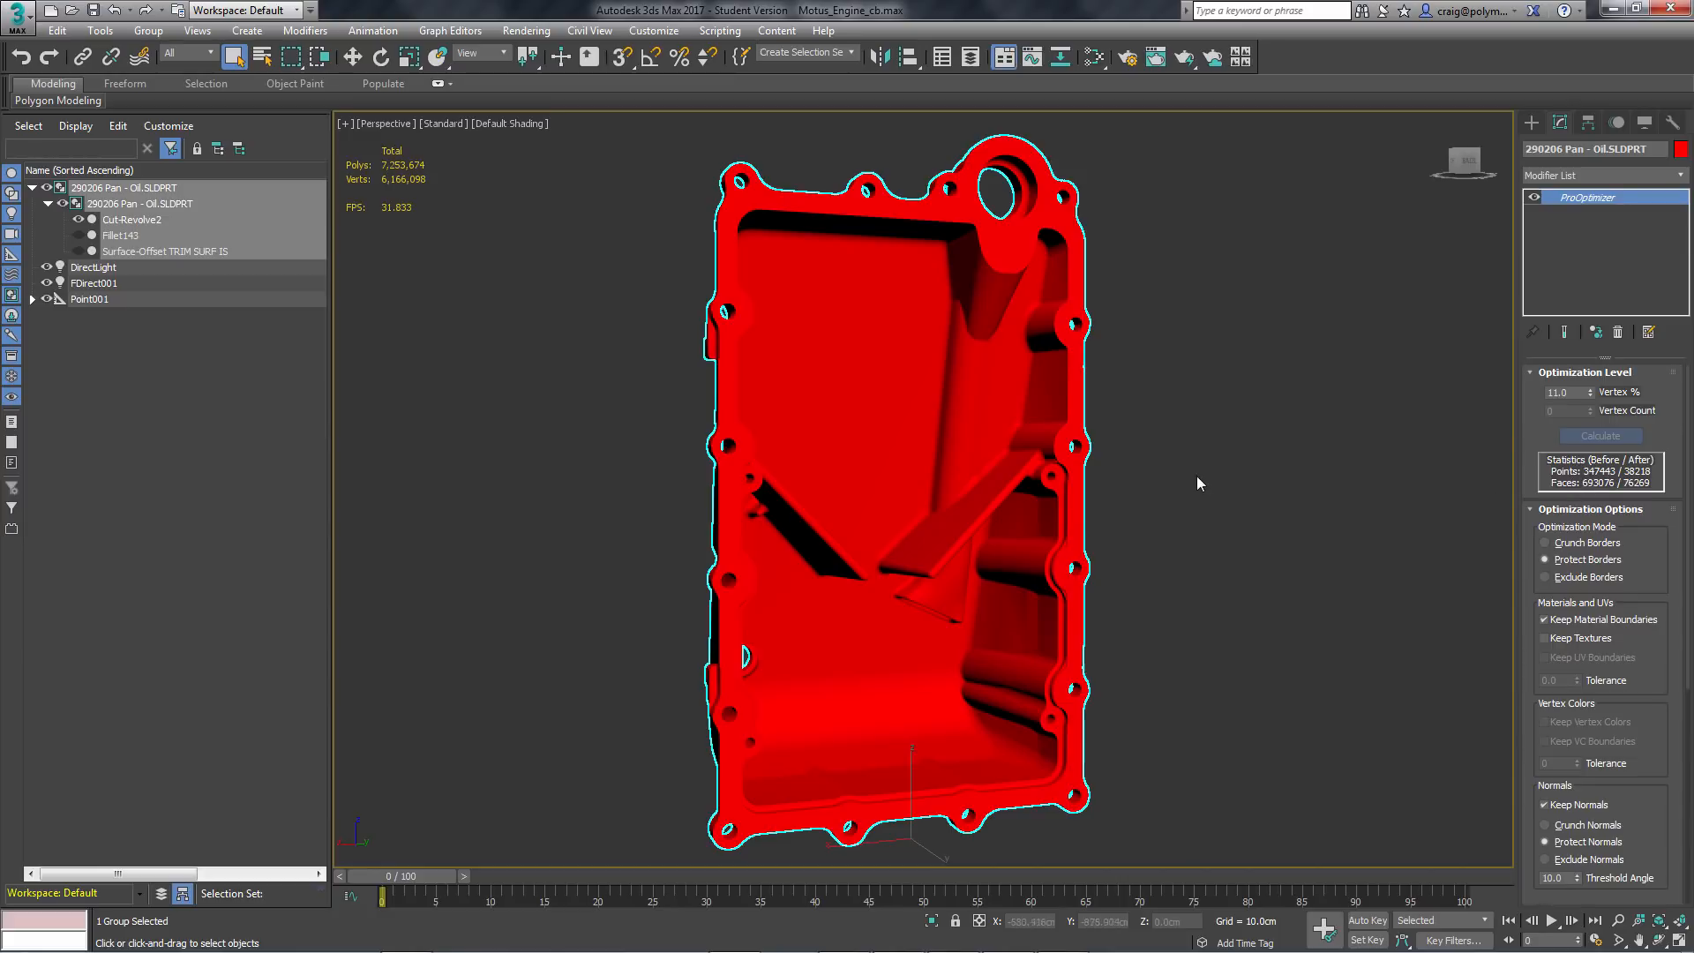
middle_click_drag(1258, 495, 1218, 504, "alt")
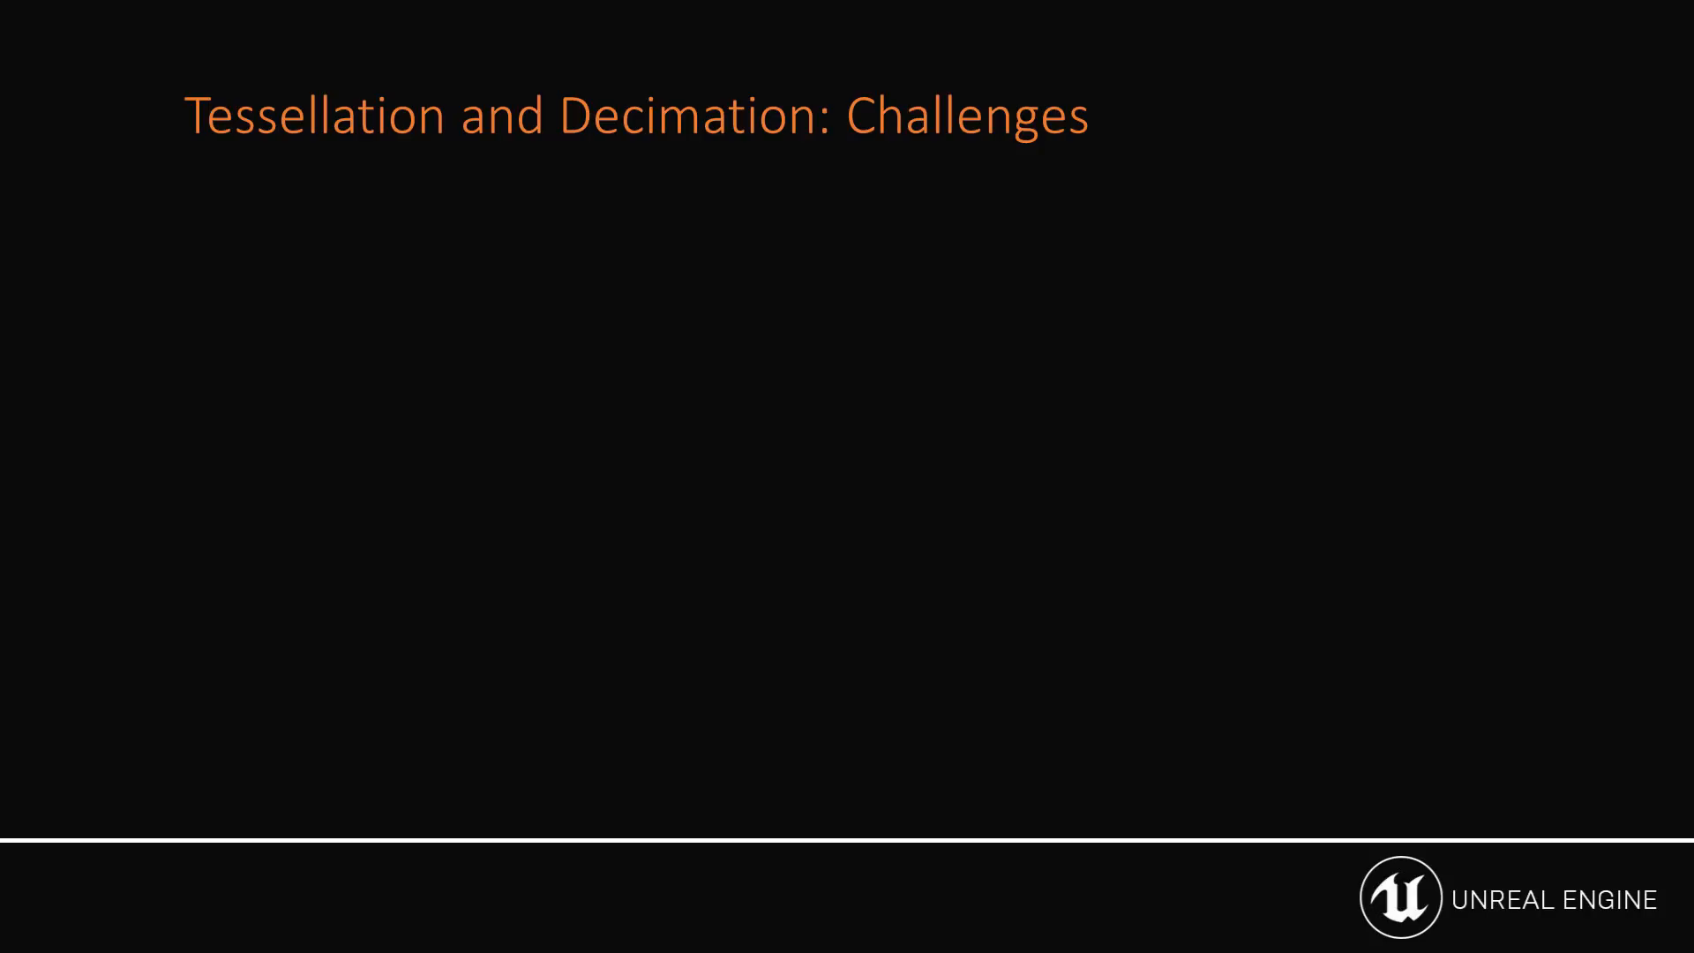
key("Right")
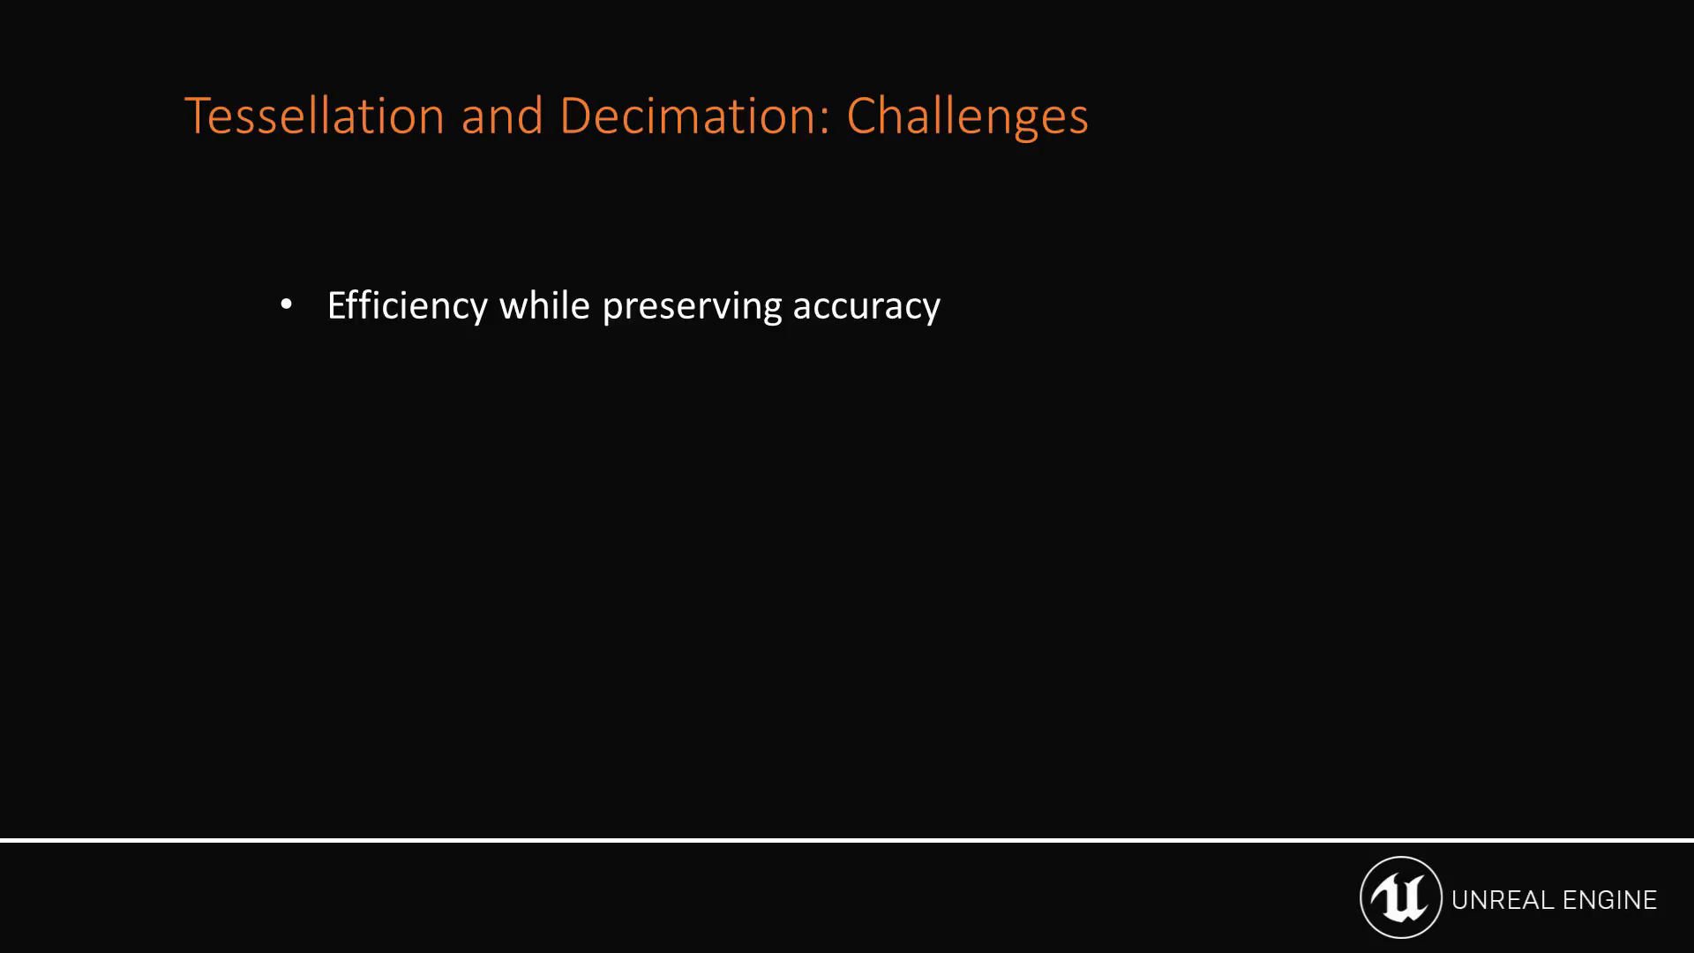
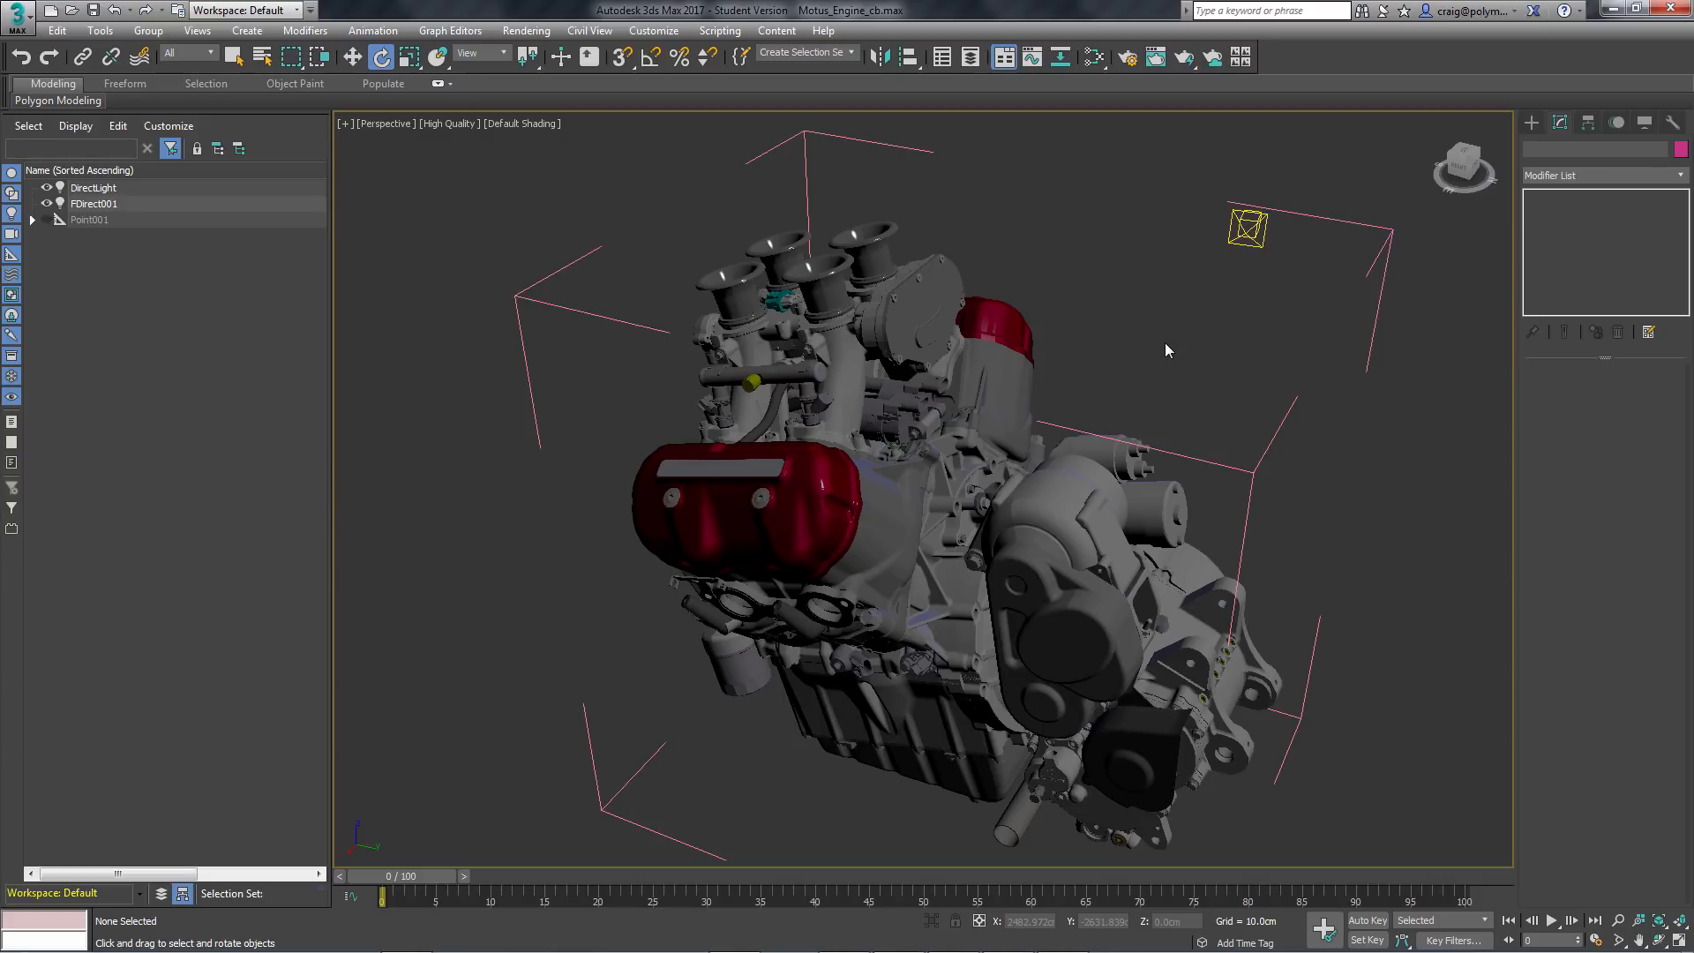
Select the engine's upper intake trumpet nearest the round cover, frame it in the view and convert it to Editable Poly
left_click(882, 254)
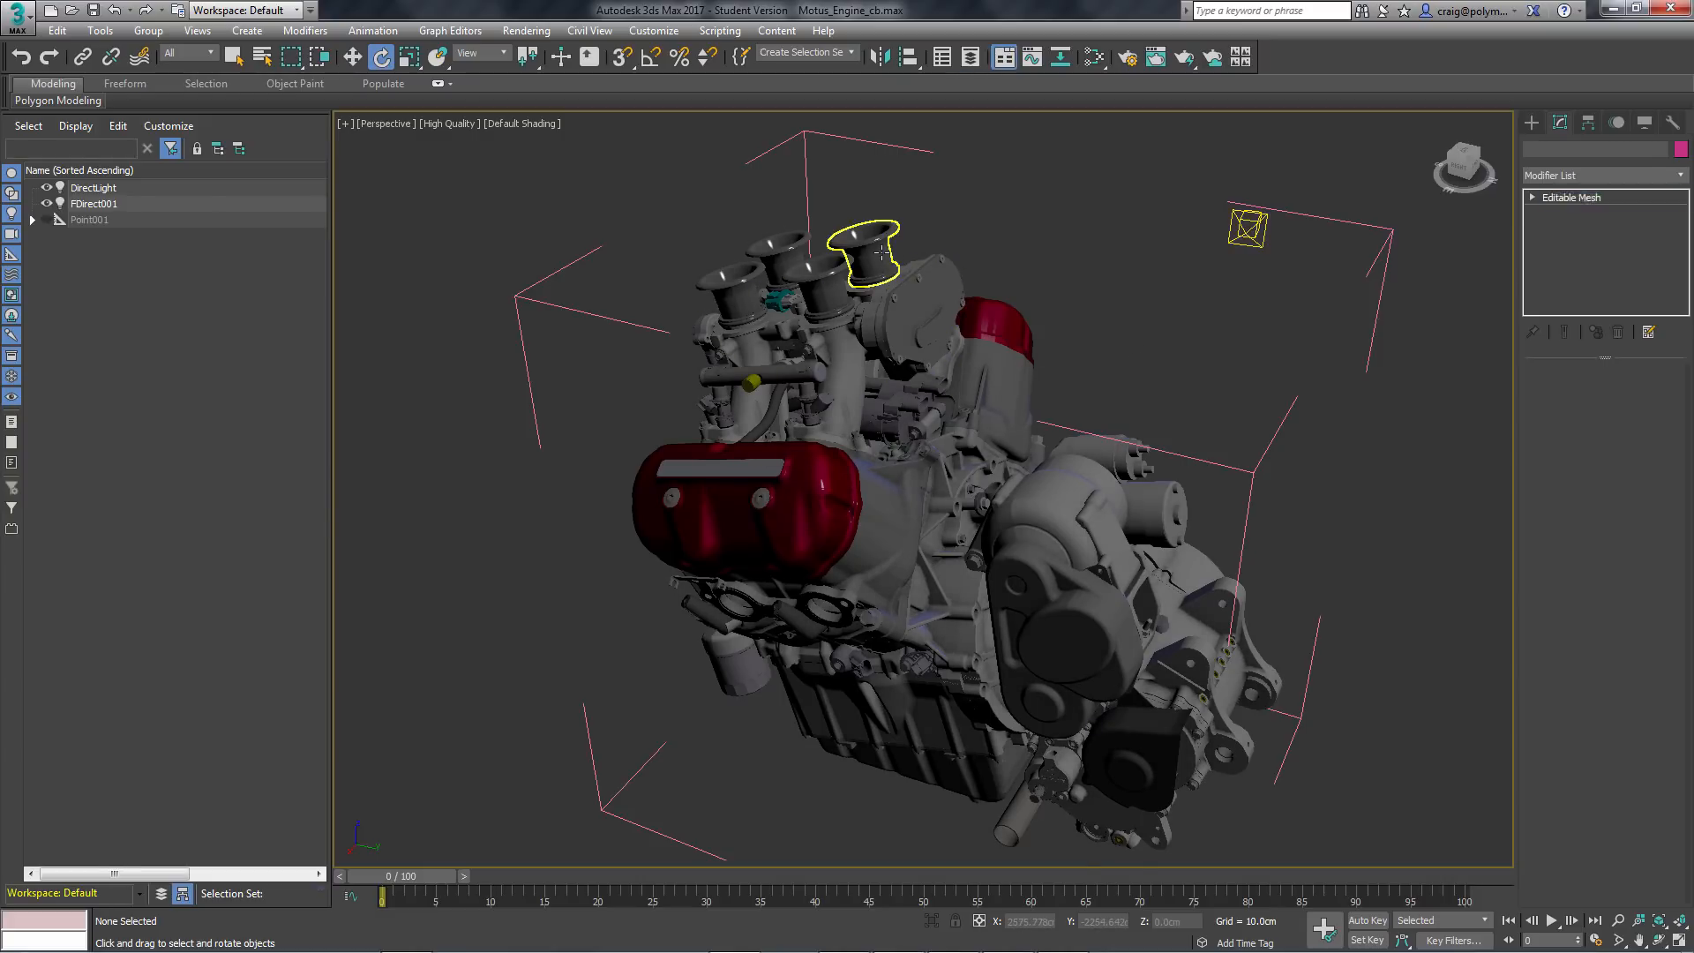
key("z")
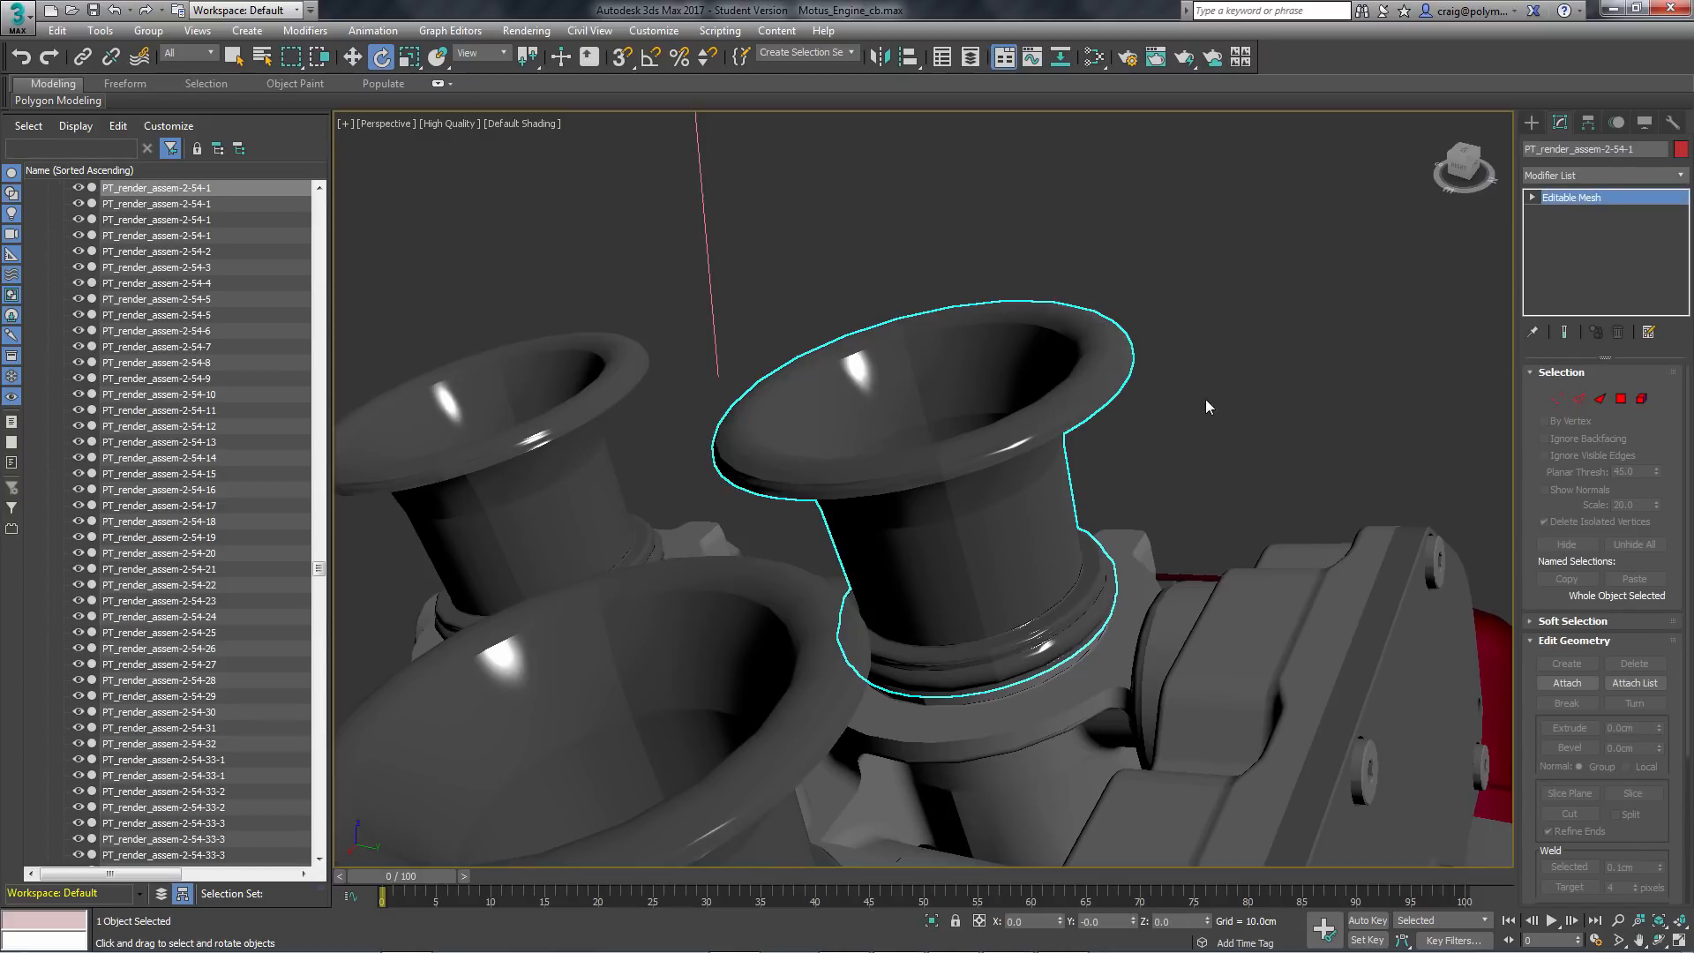
middle_click_drag(1246, 395, 1220, 369, "alt")
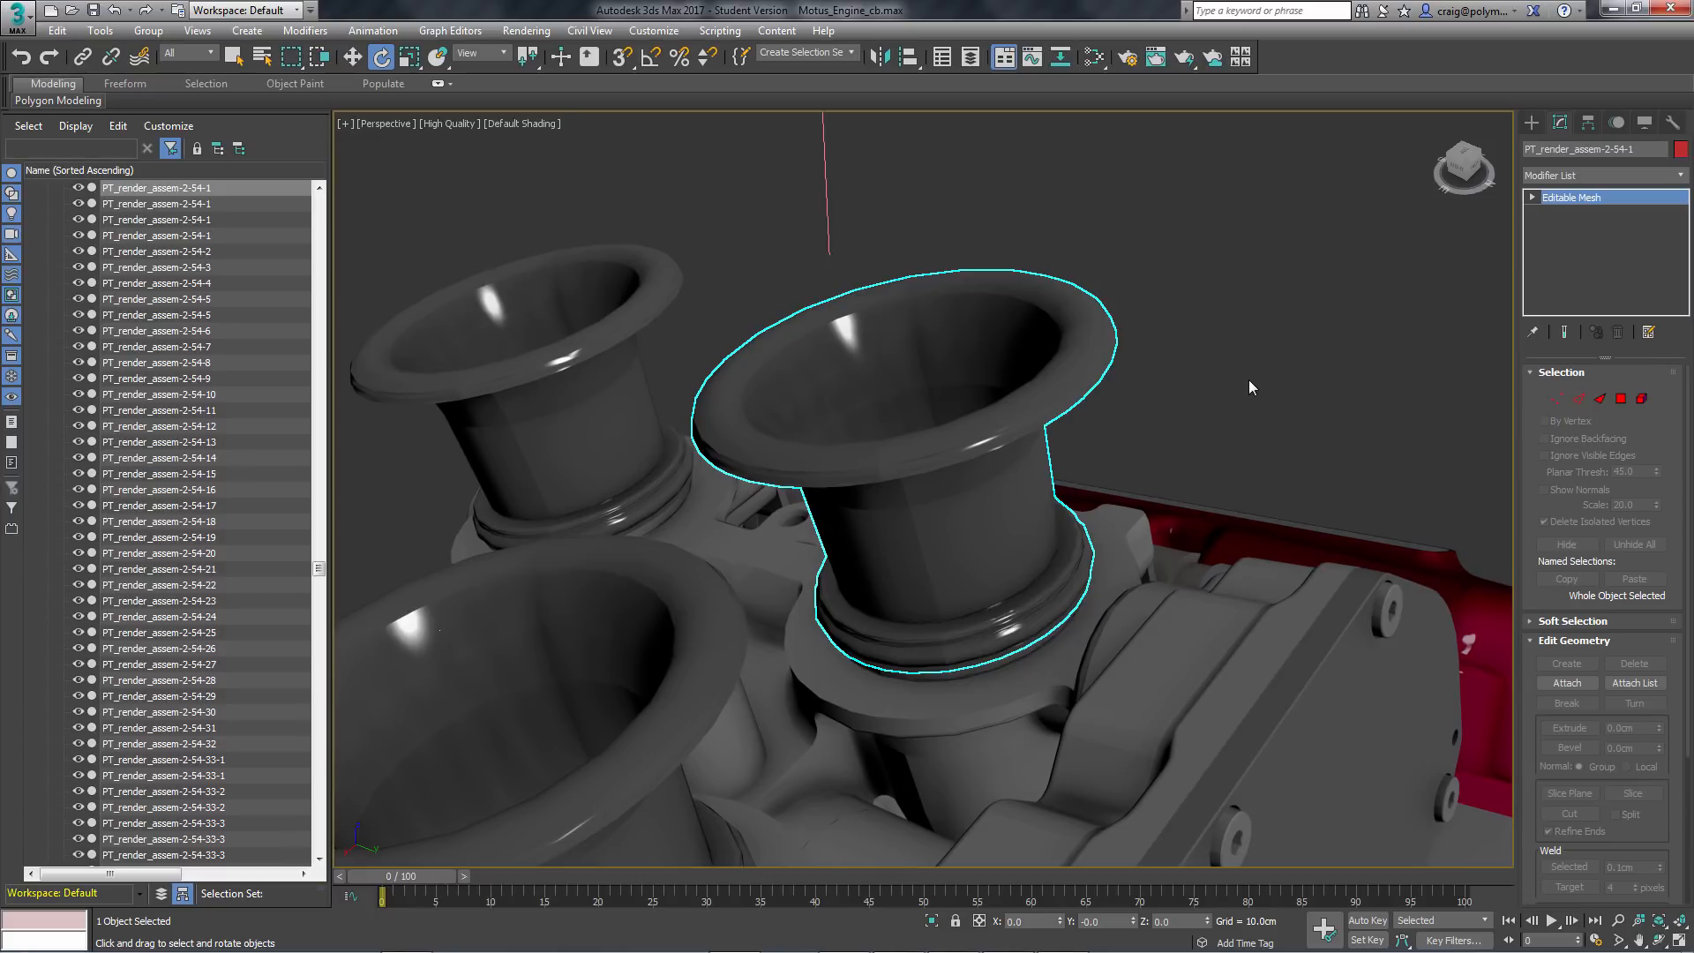
right_click(964, 476)
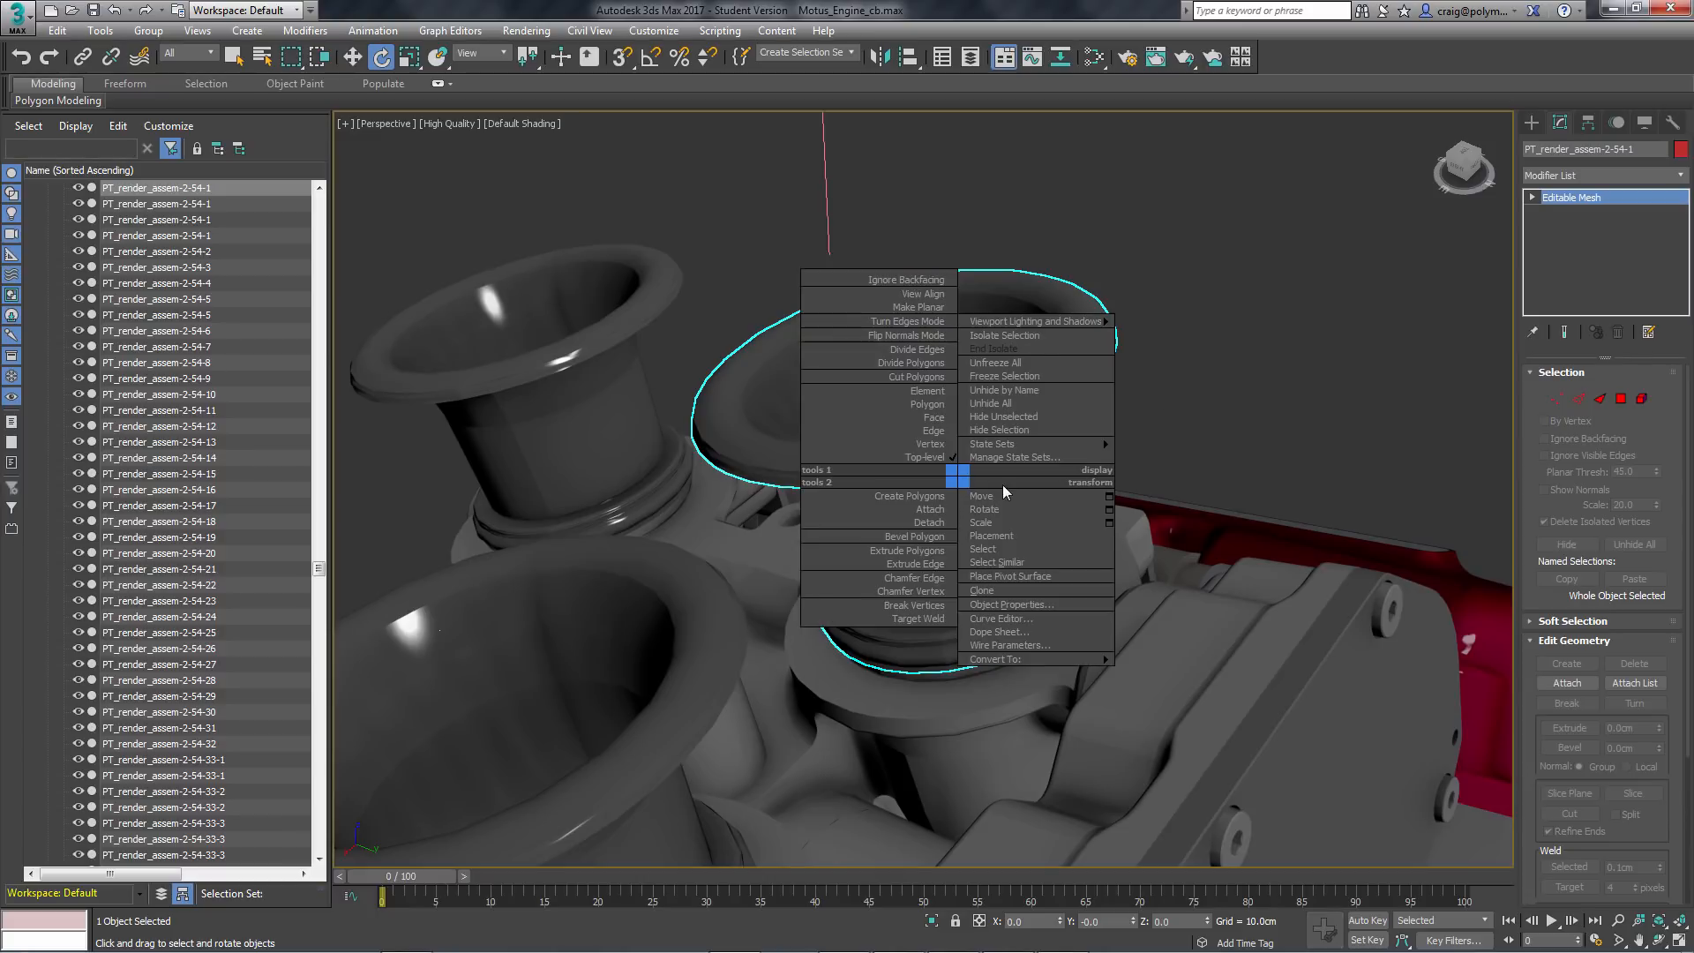
mouse_move(1032, 662)
left_click(1183, 672)
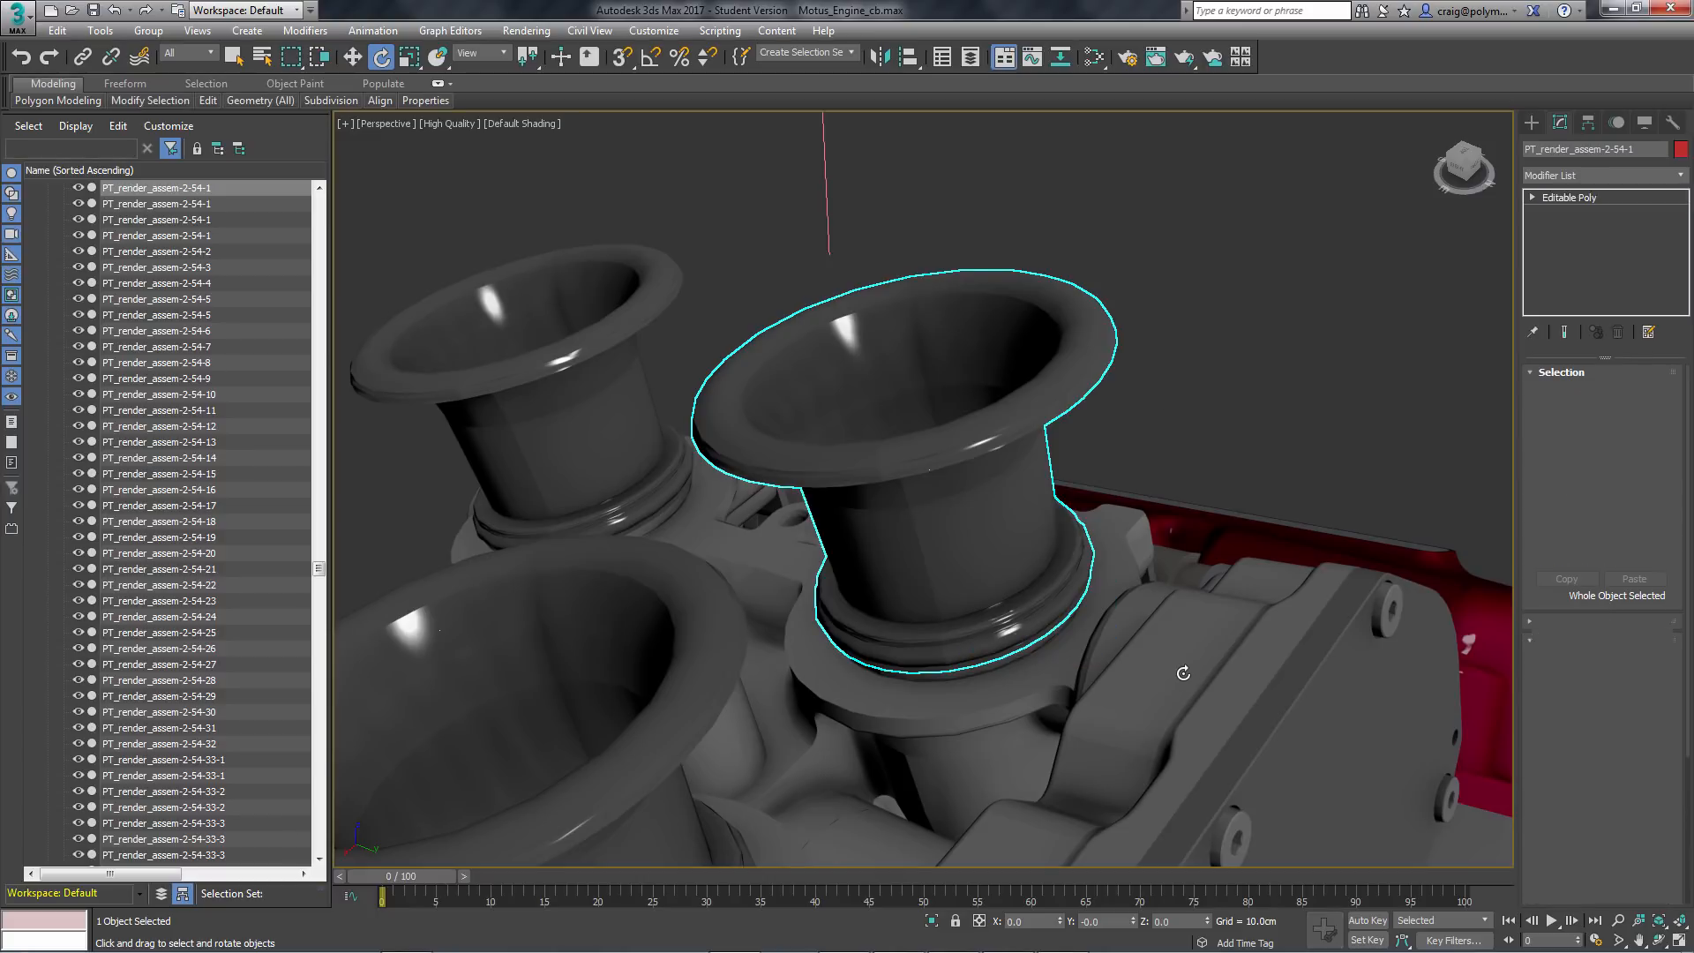
Add an Unwrap UVW modifier to the intake trumpet and enter its Polygon sub-object level
left_click(1679, 175)
left_click_drag(1685, 282, 1685, 701)
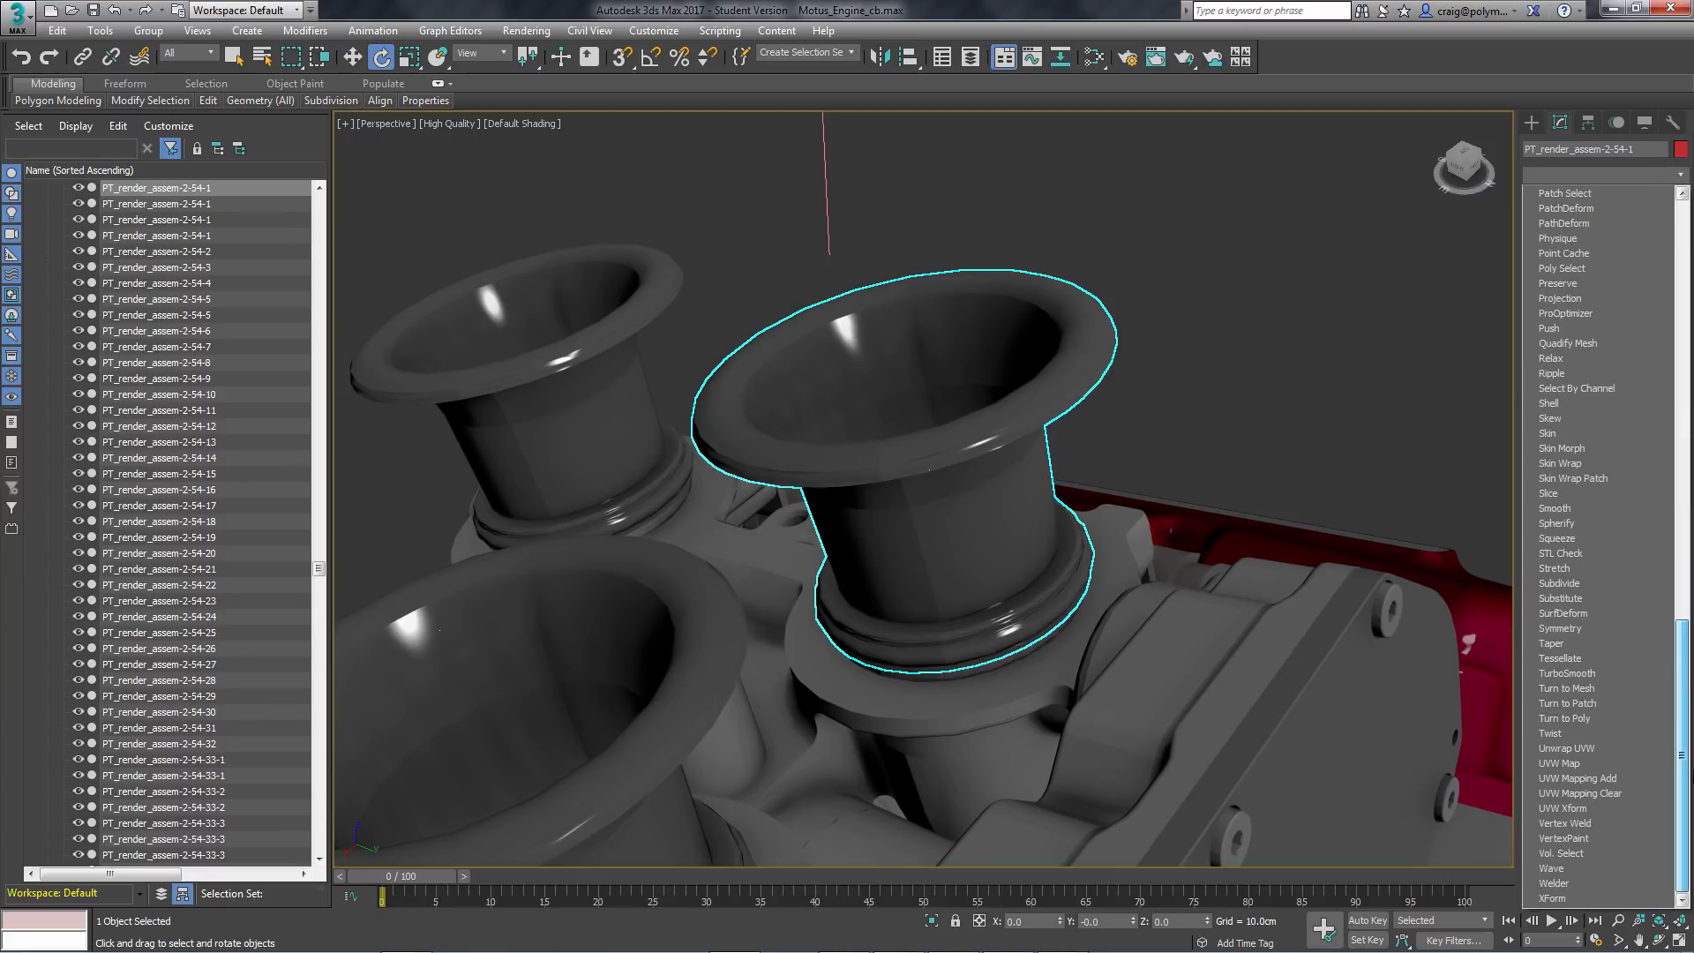
left_click(1567, 748)
left_click(1588, 198)
left_click(1551, 197)
left_click(1601, 243)
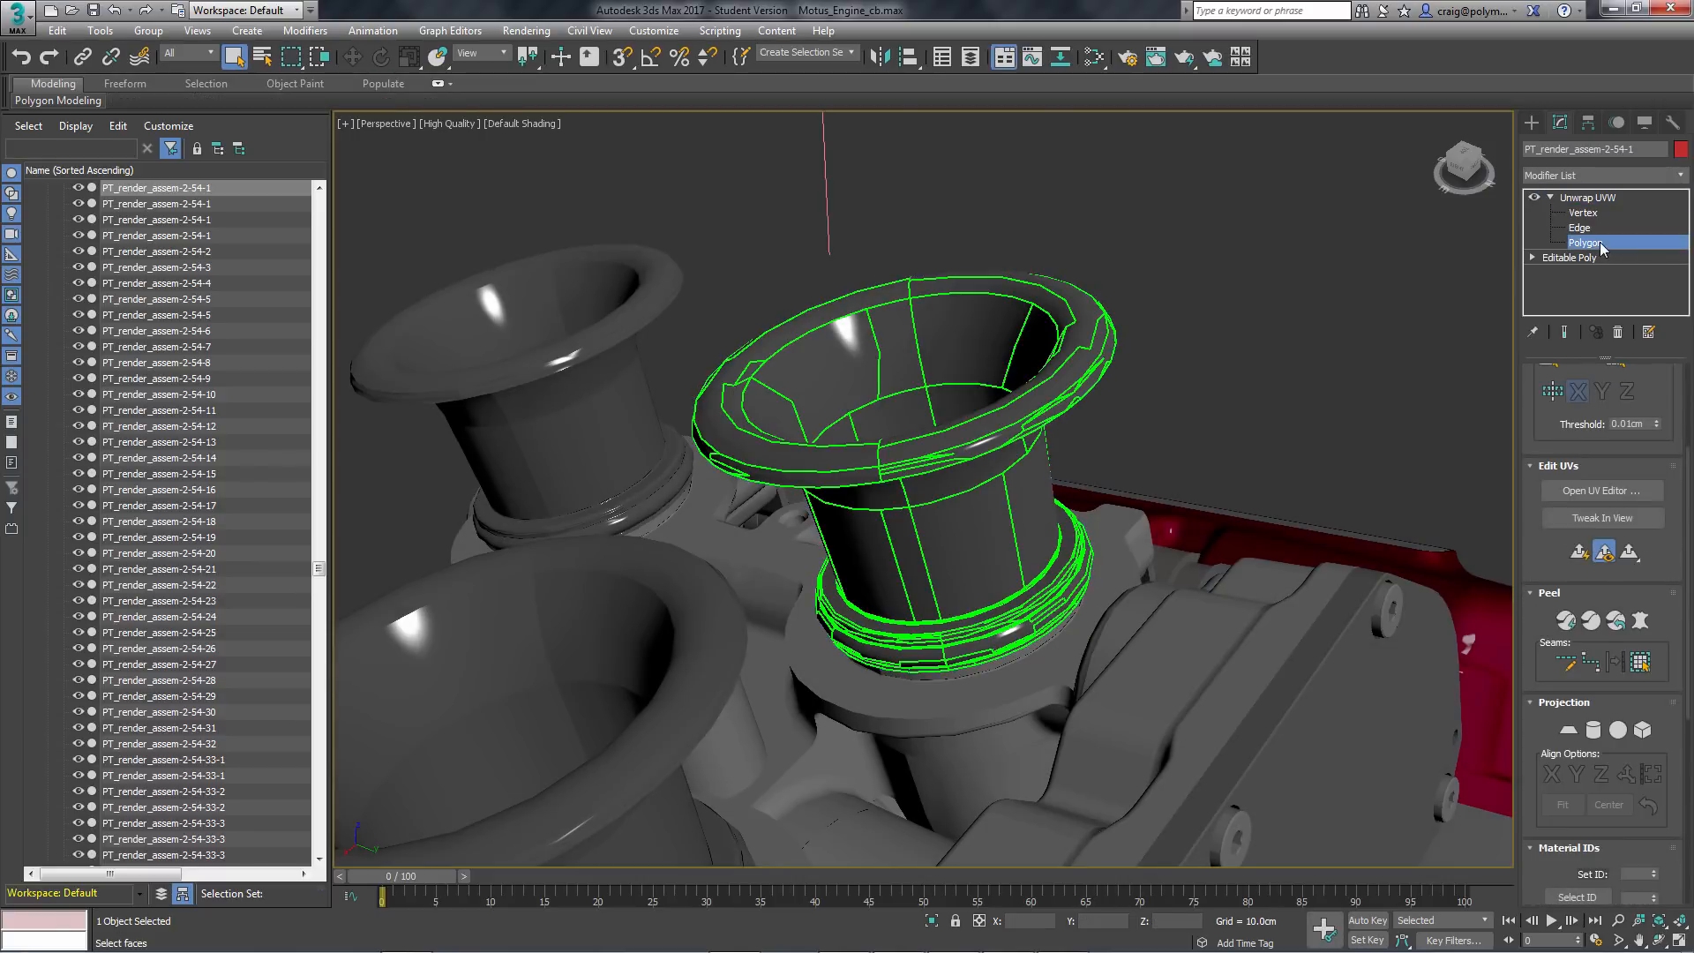
Open the UV editor and show the Texture Checker image on the intake trumpet
left_click(1601, 490)
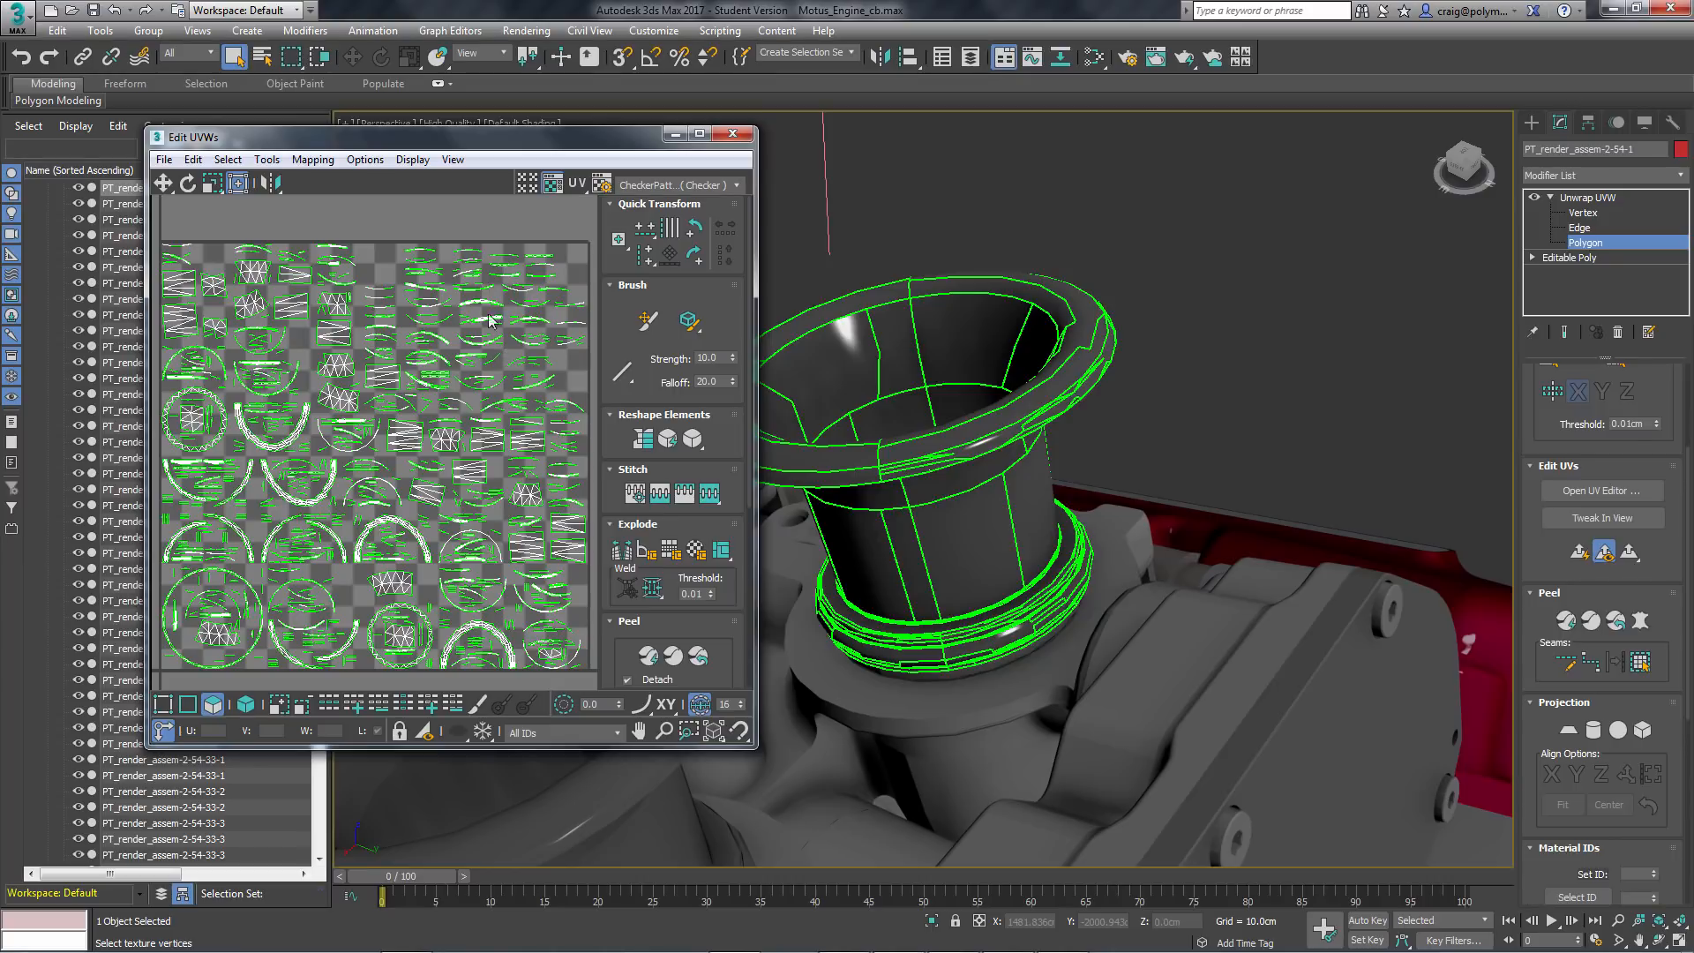
left_click(706, 187)
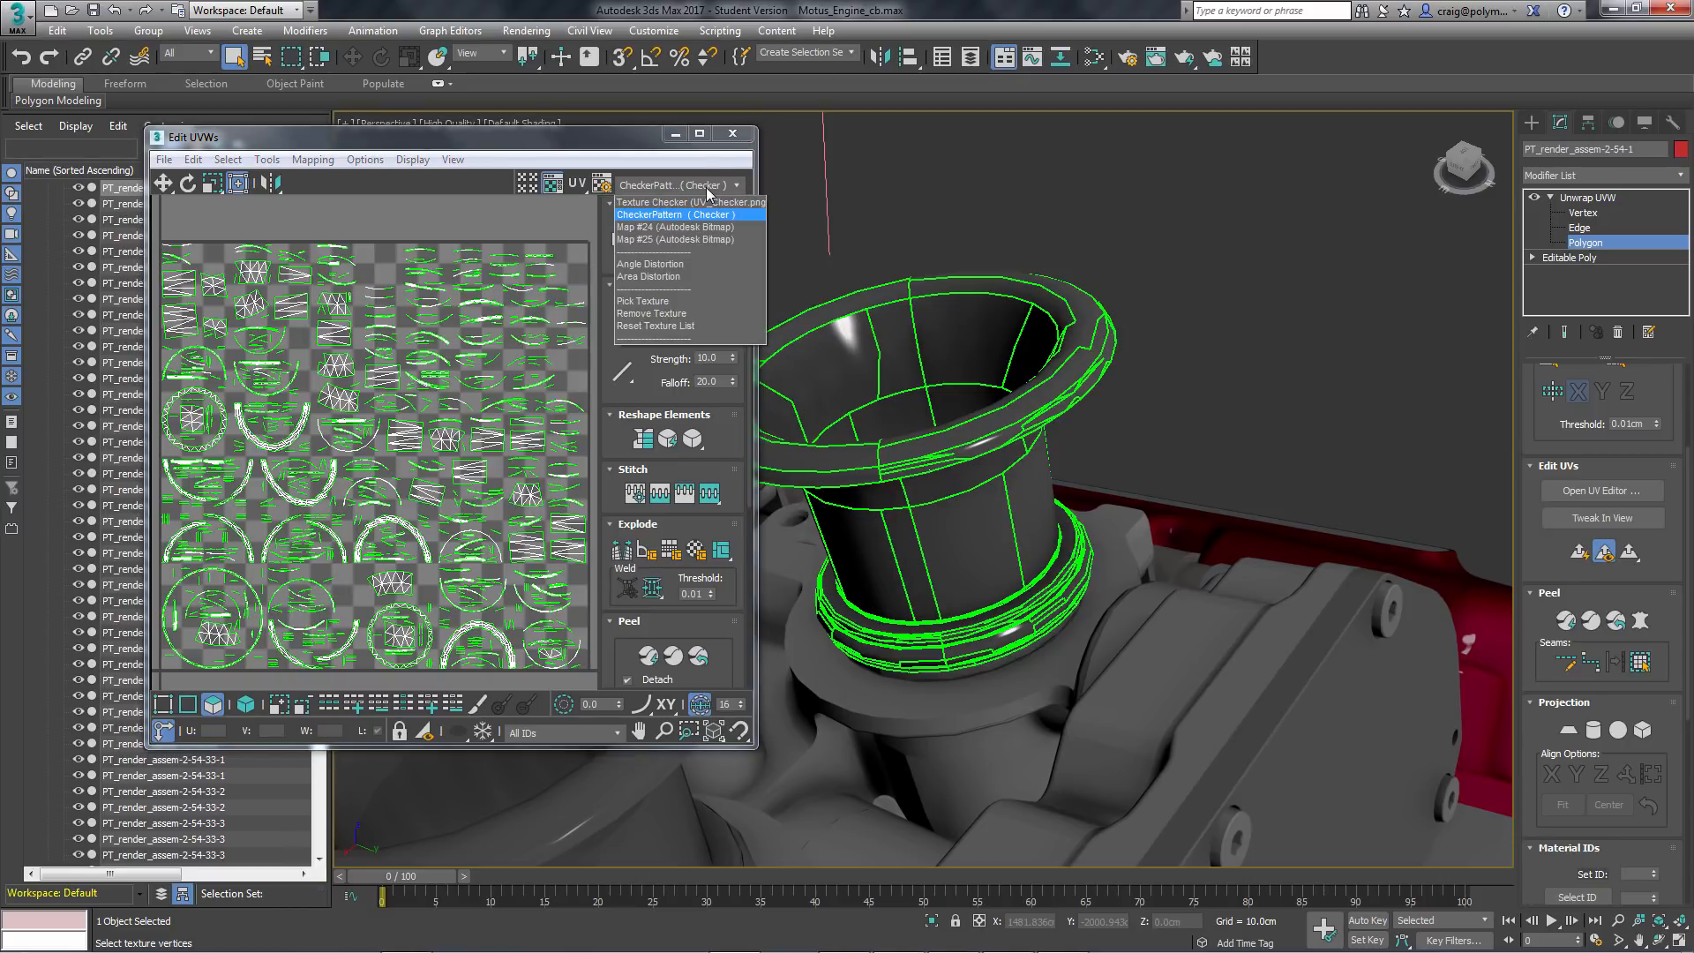
left_click(665, 203)
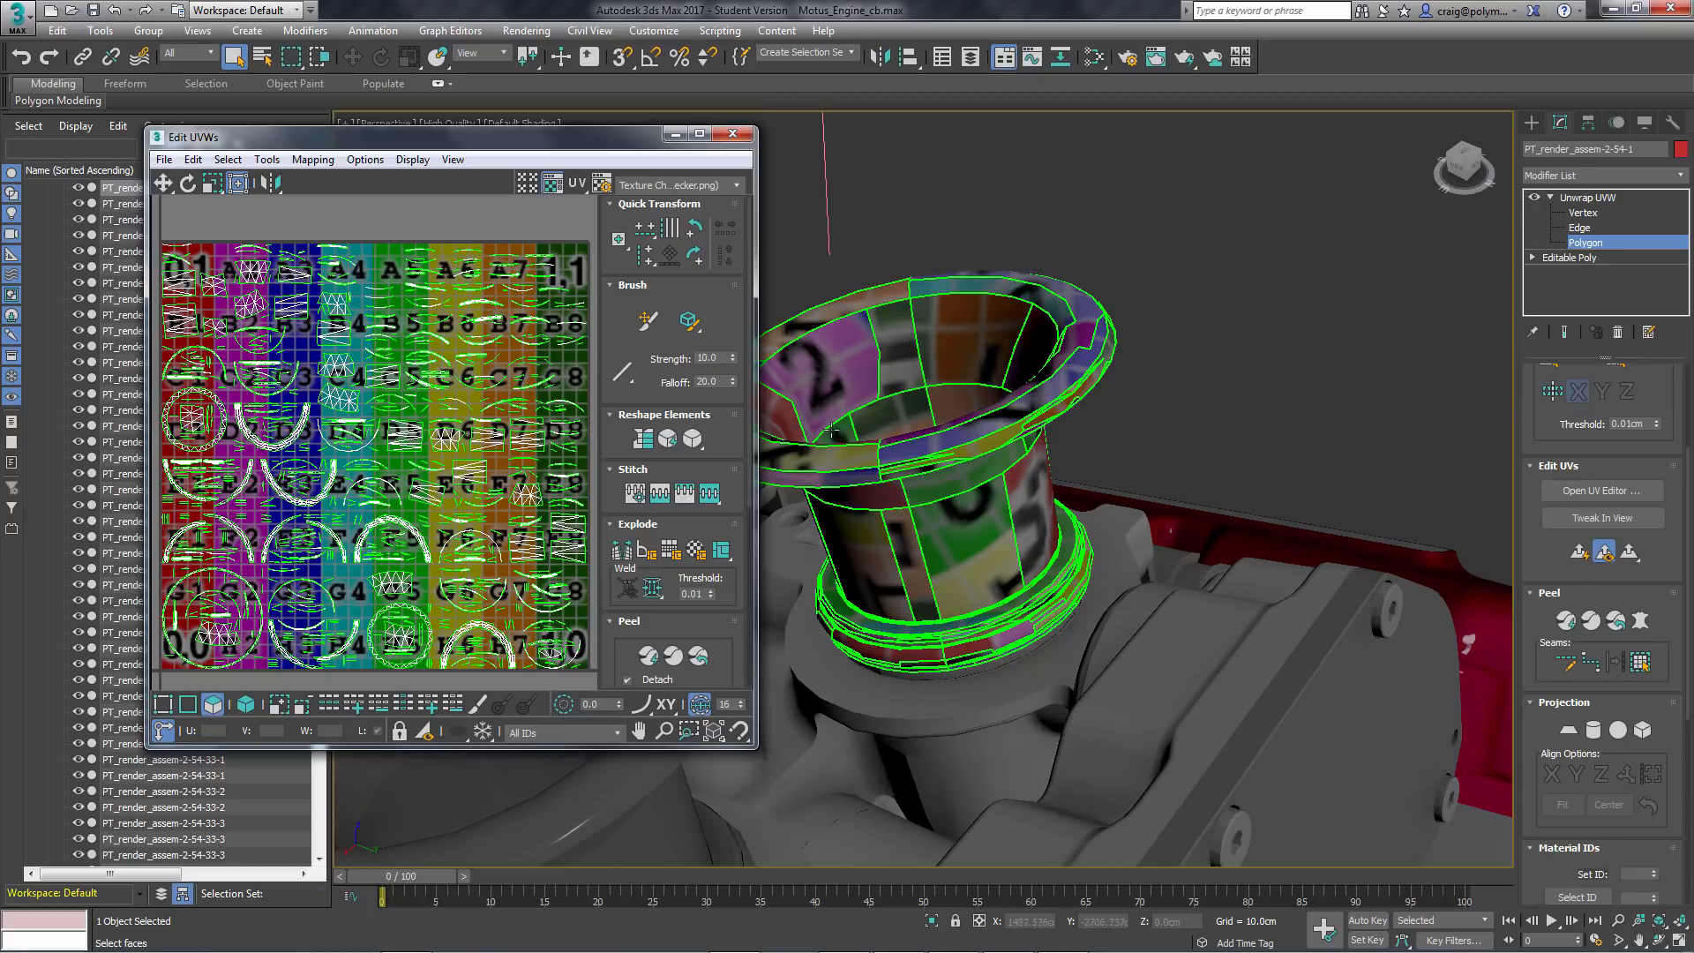
middle_click_drag(1177, 429, 1209, 456, "alt")
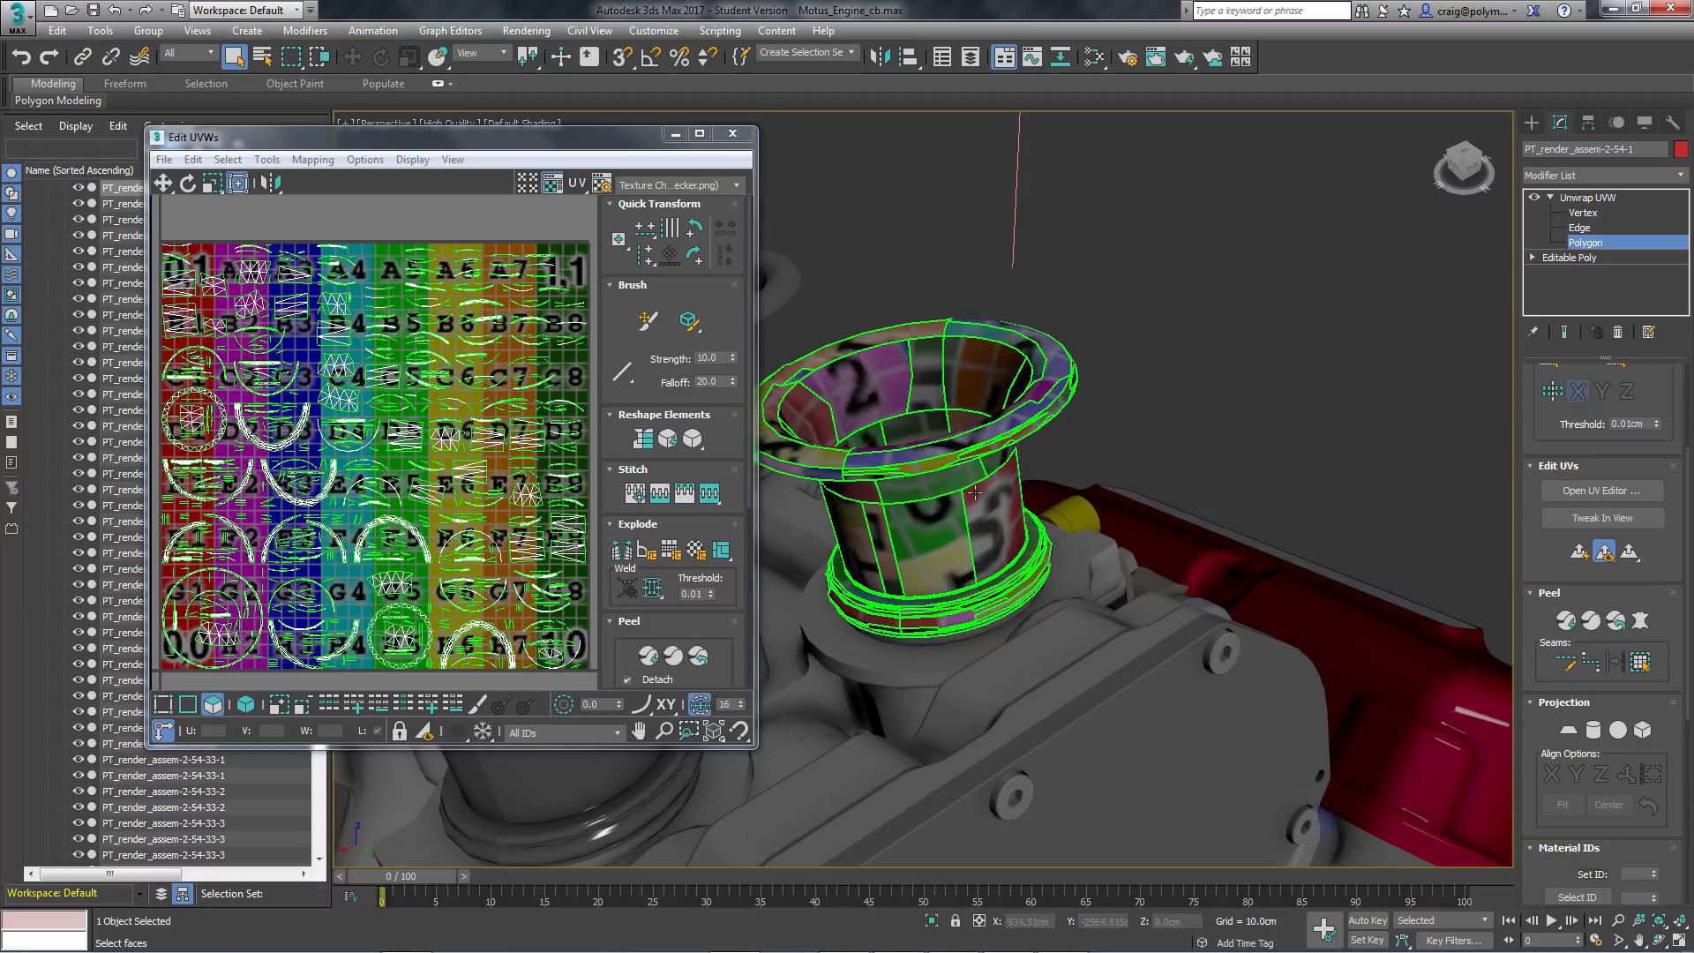
Apply Flatten Mapping to the intake trumpet's UVs with a 45.0 polygon angle threshold and 0.001 spacing
left_click(311, 159)
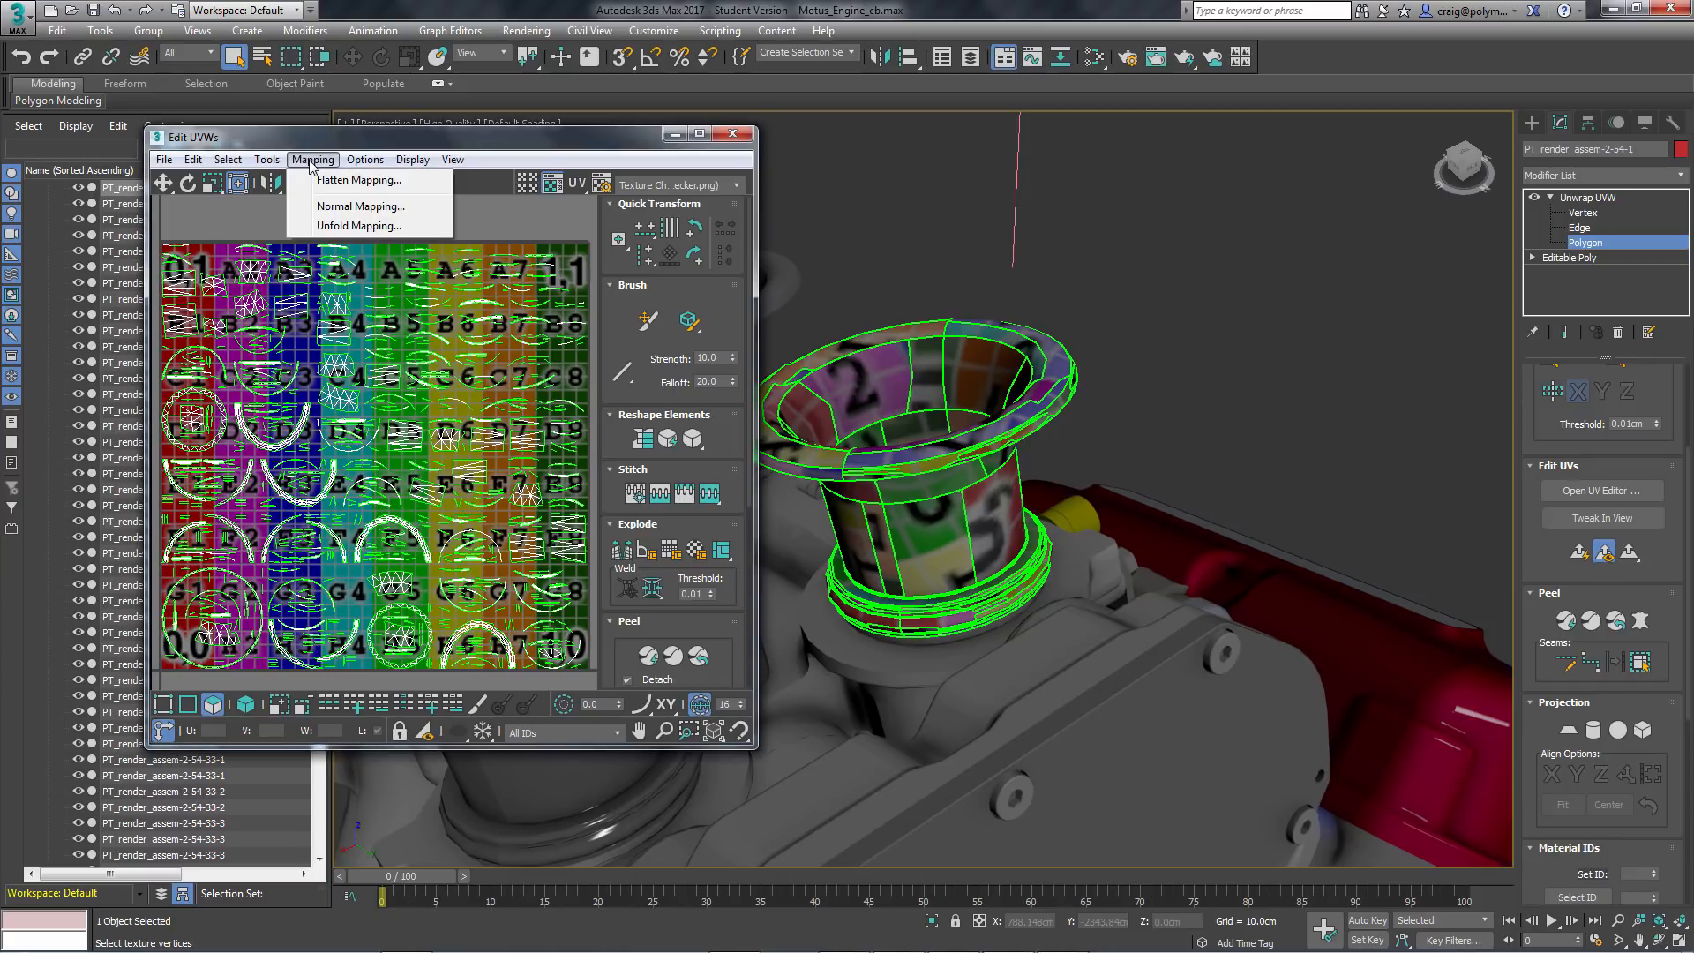
left_click(331, 181)
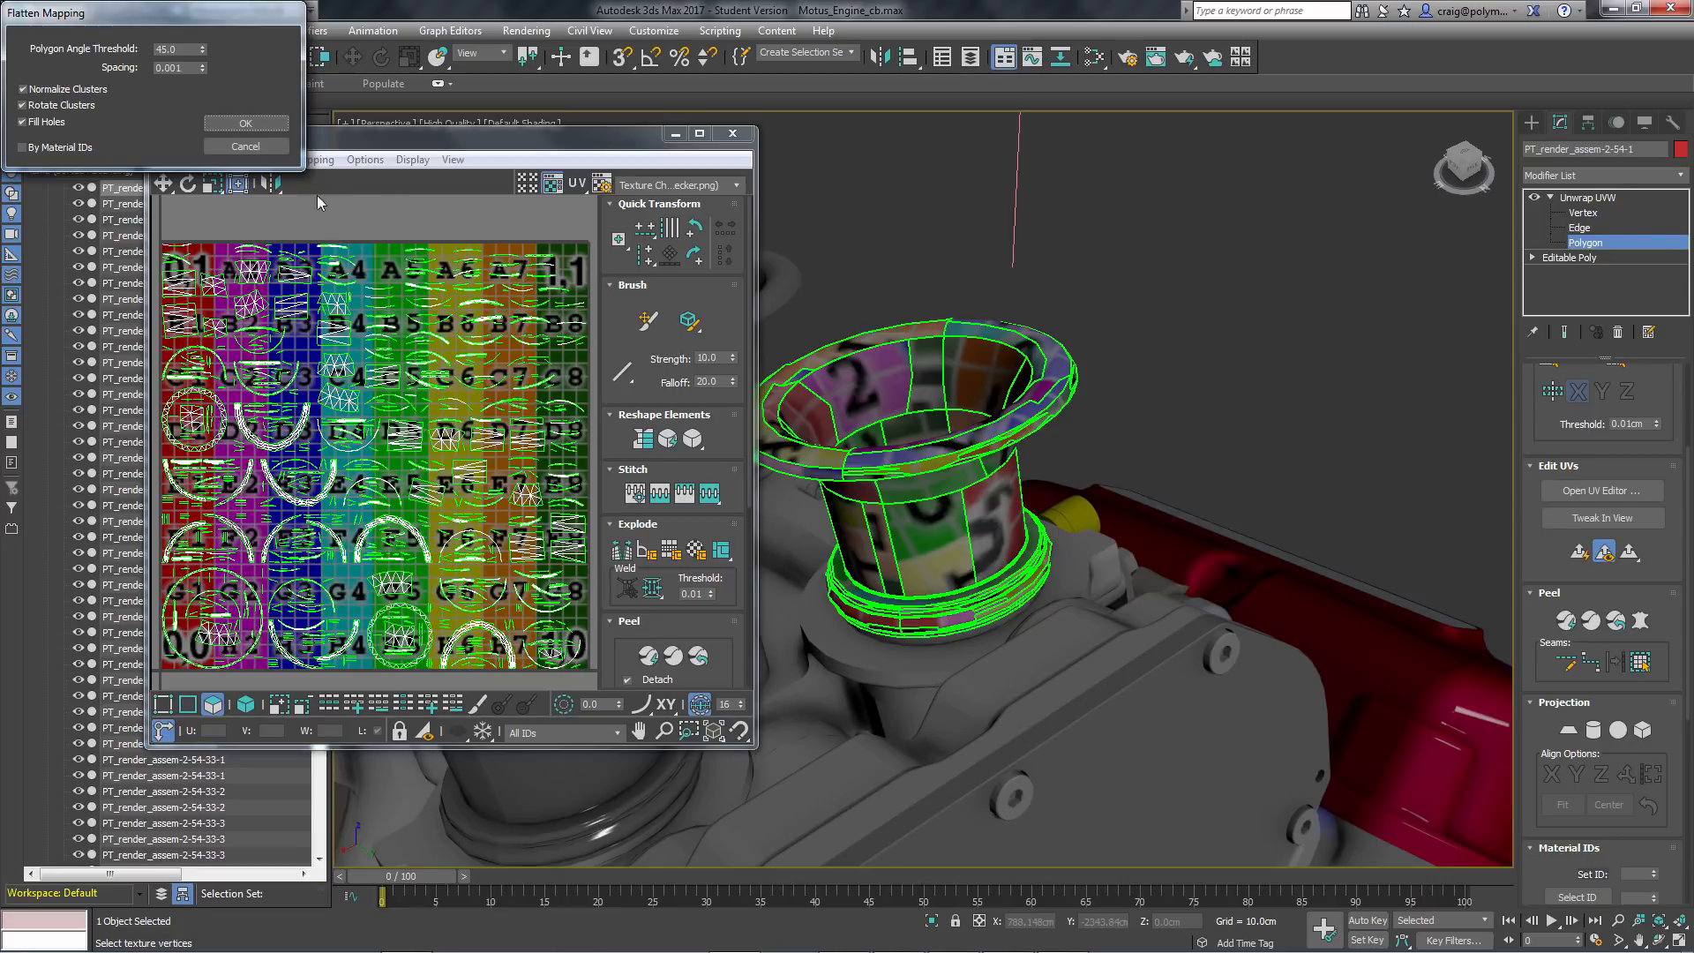
left_click(225, 121)
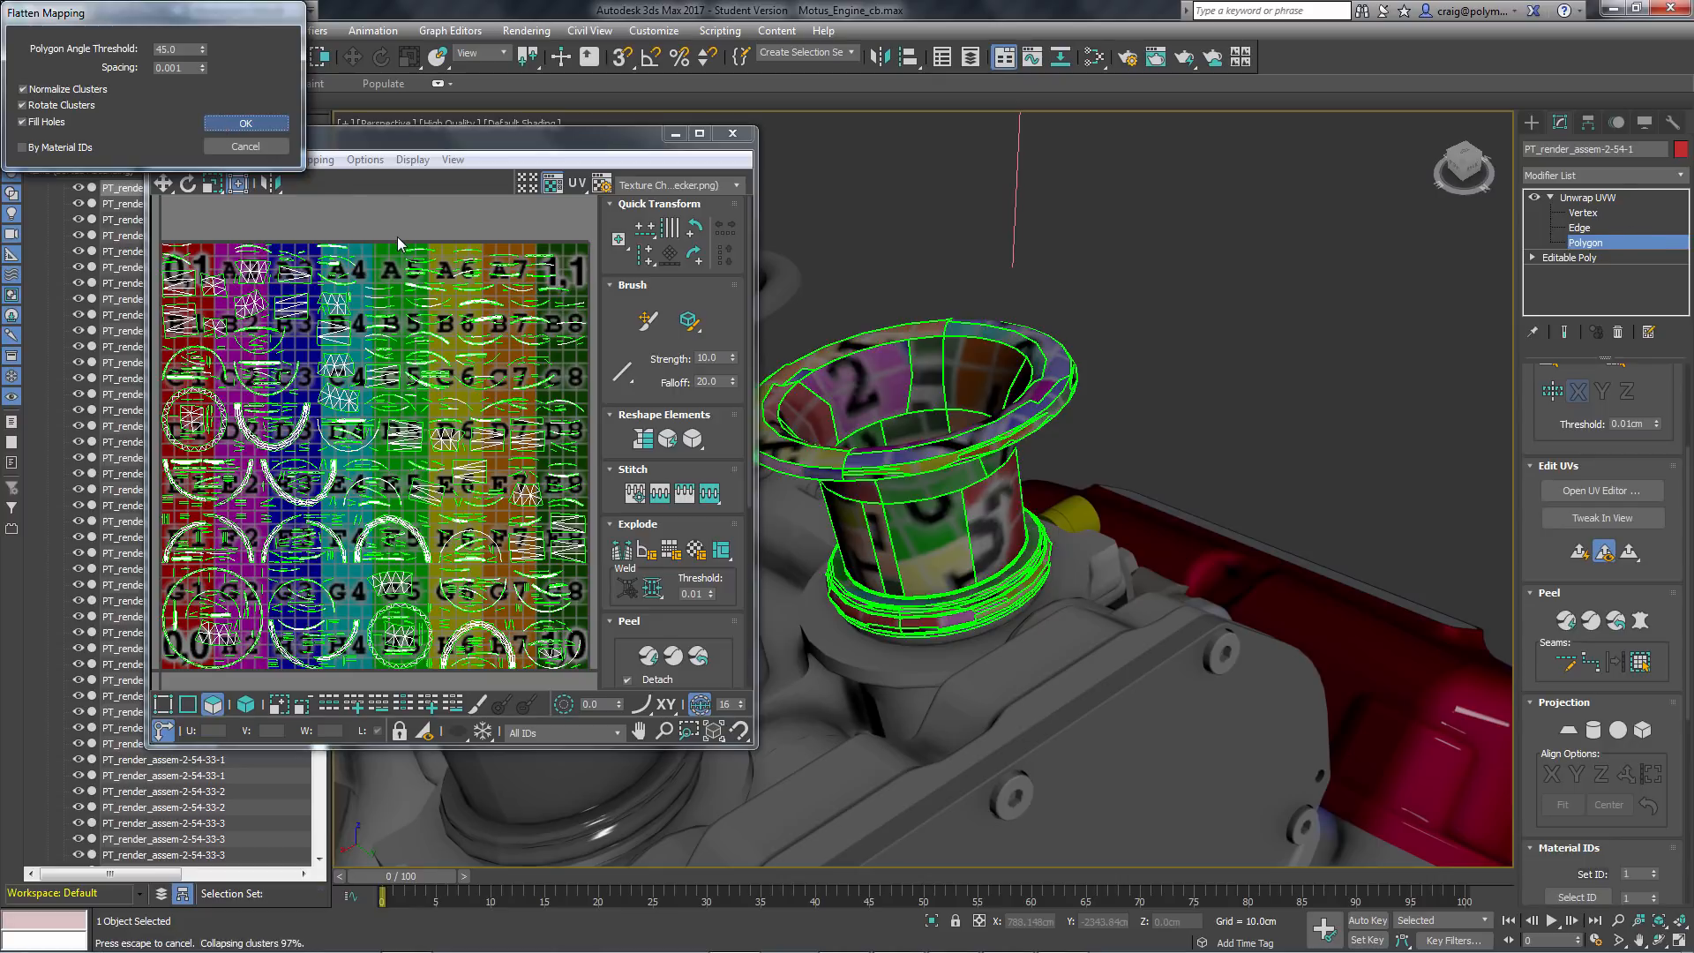
Reapply Flatten Mapping to the intake trumpet with the polygon angle threshold set to 80
left_click(313, 159)
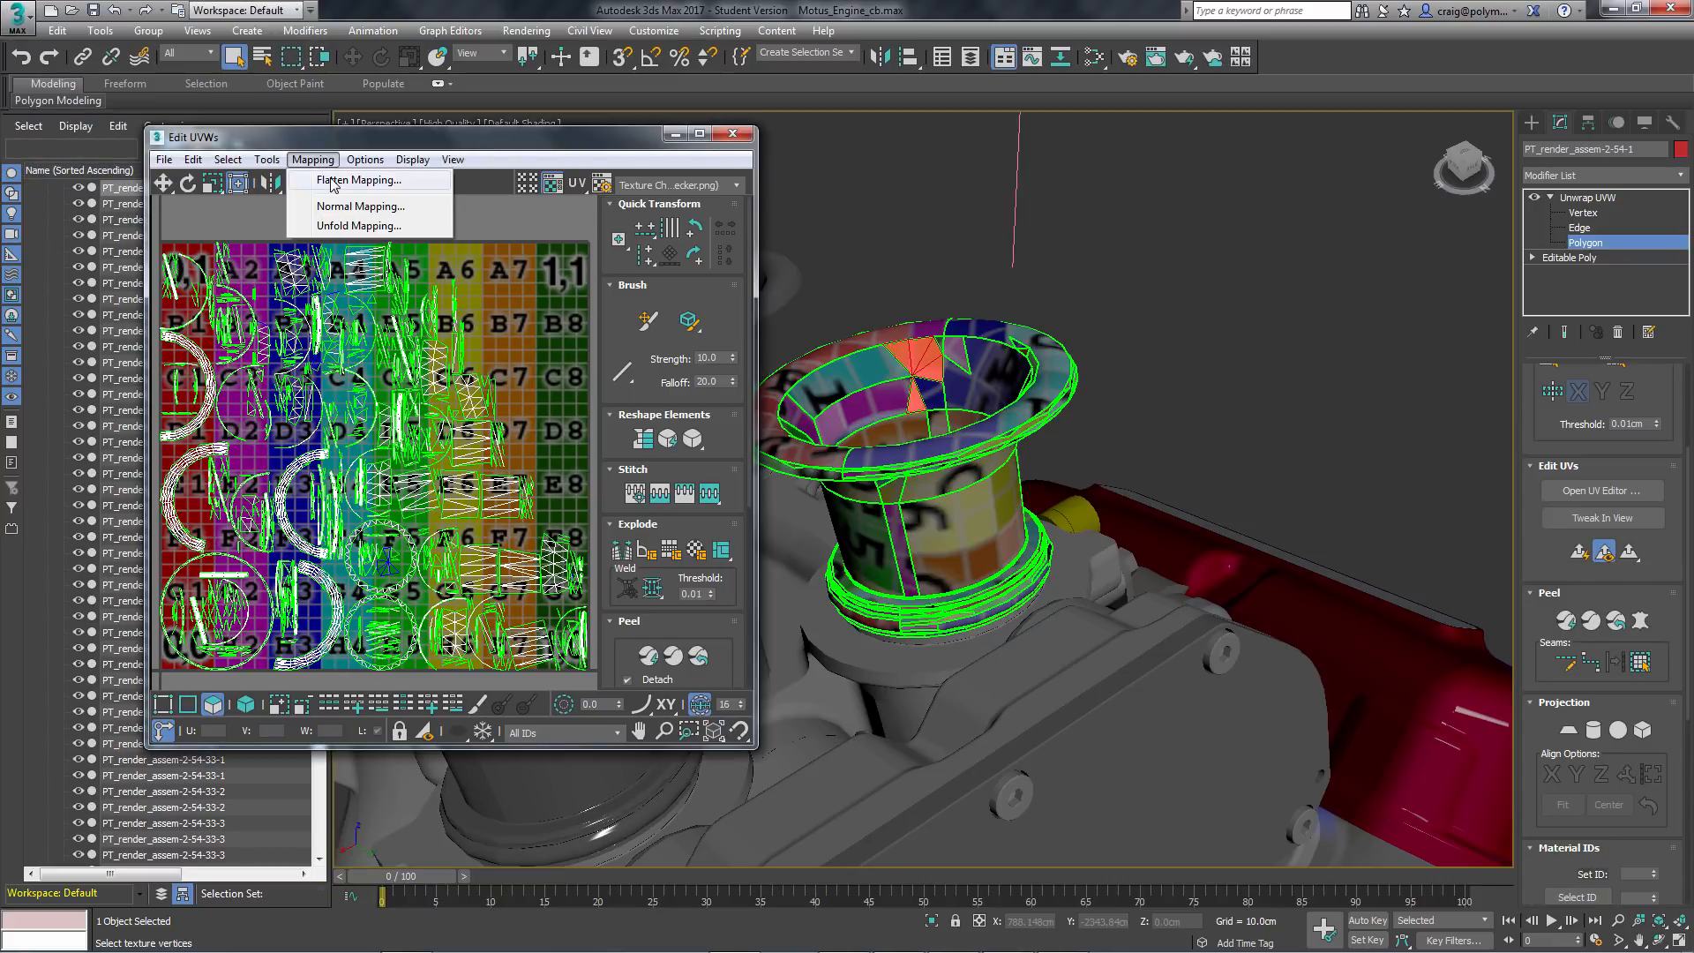
left_click(336, 180)
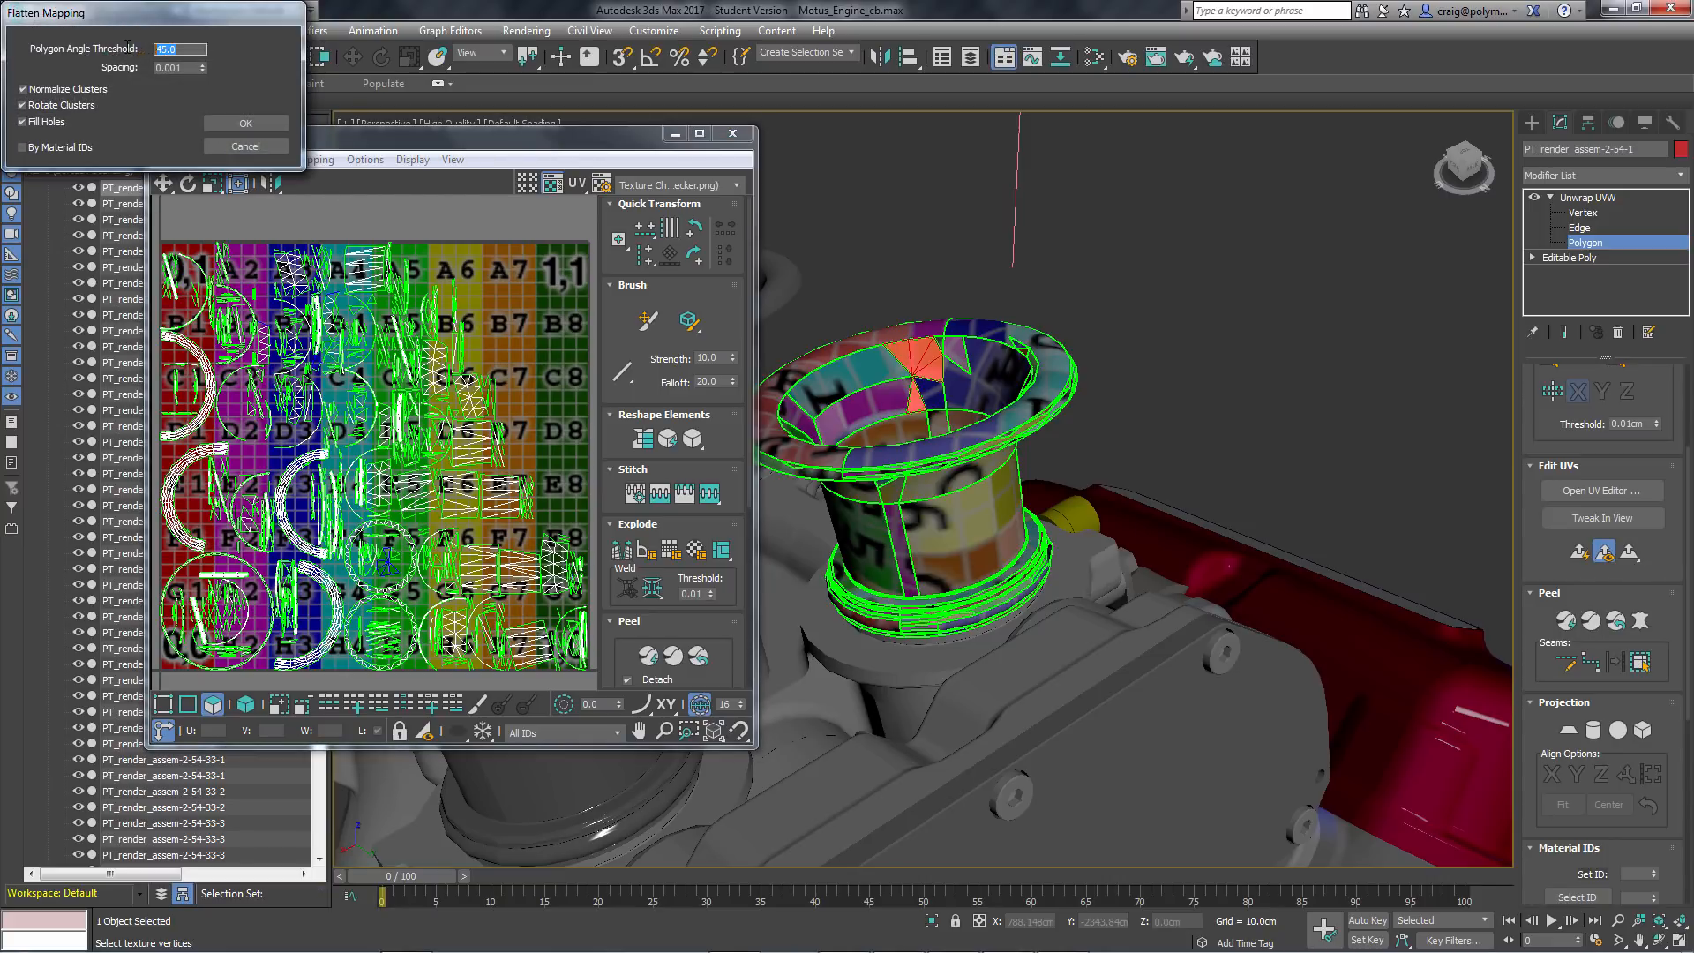
type("80")
key("Return")
left_click(224, 120)
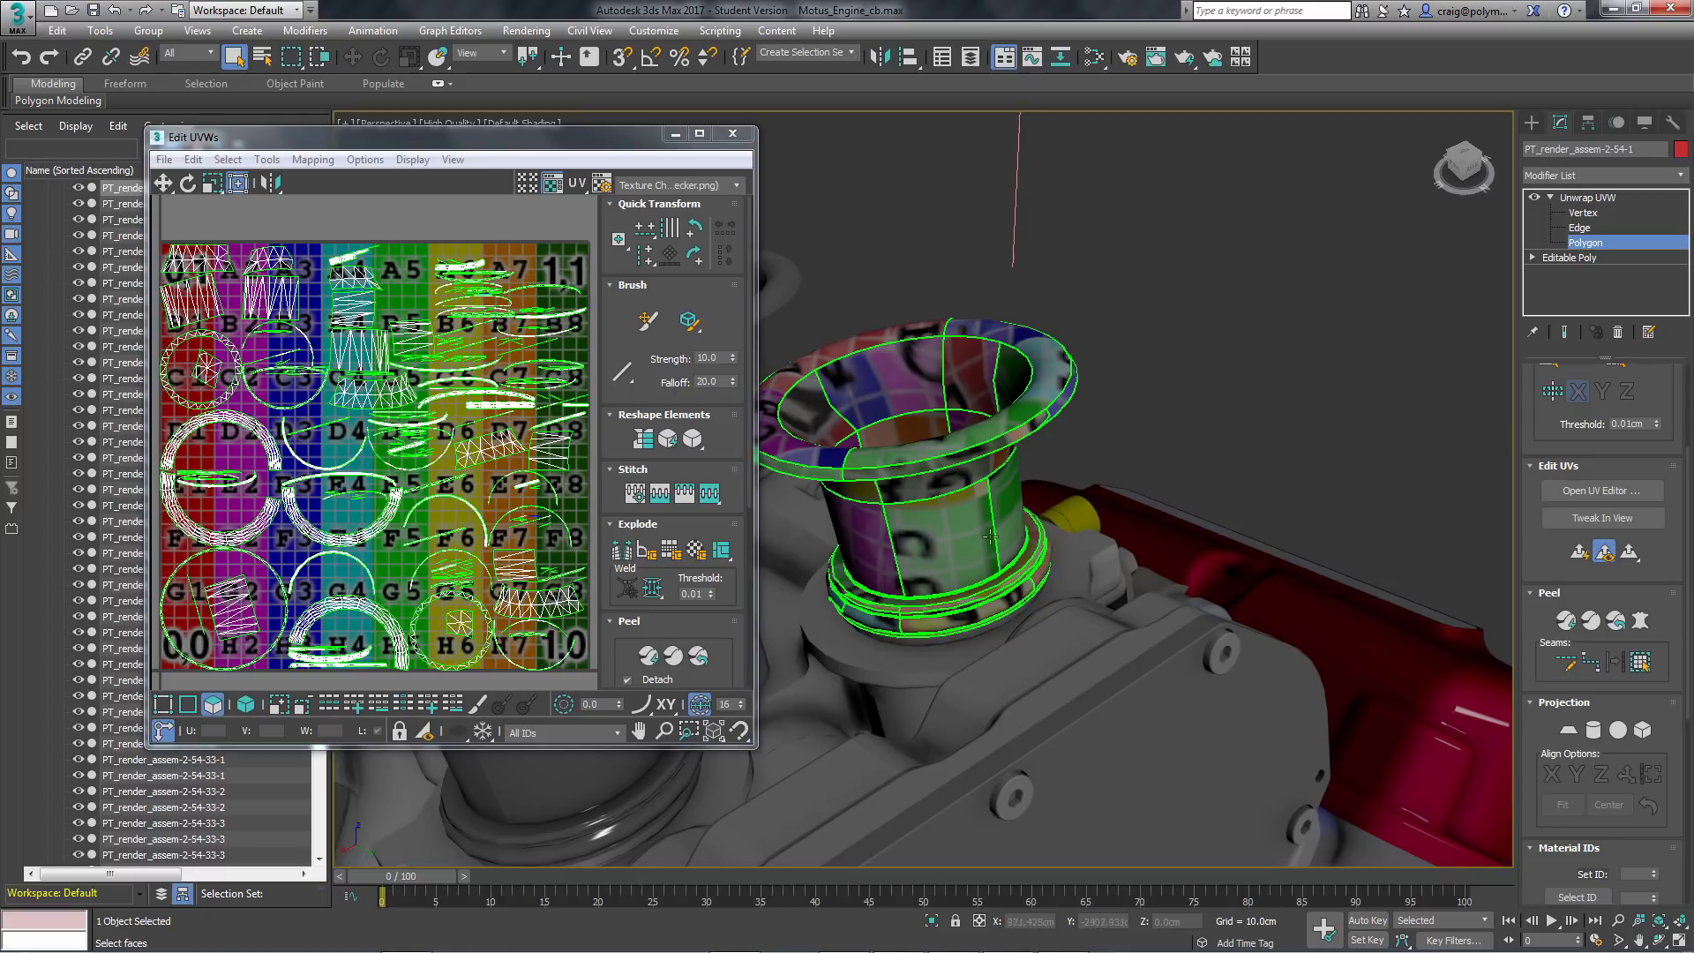
Set up a cylindrical projection on the intake trumpet, tilt its gizmo towards the trumpet's axis, and select all UV polygons
left_click(1594, 731)
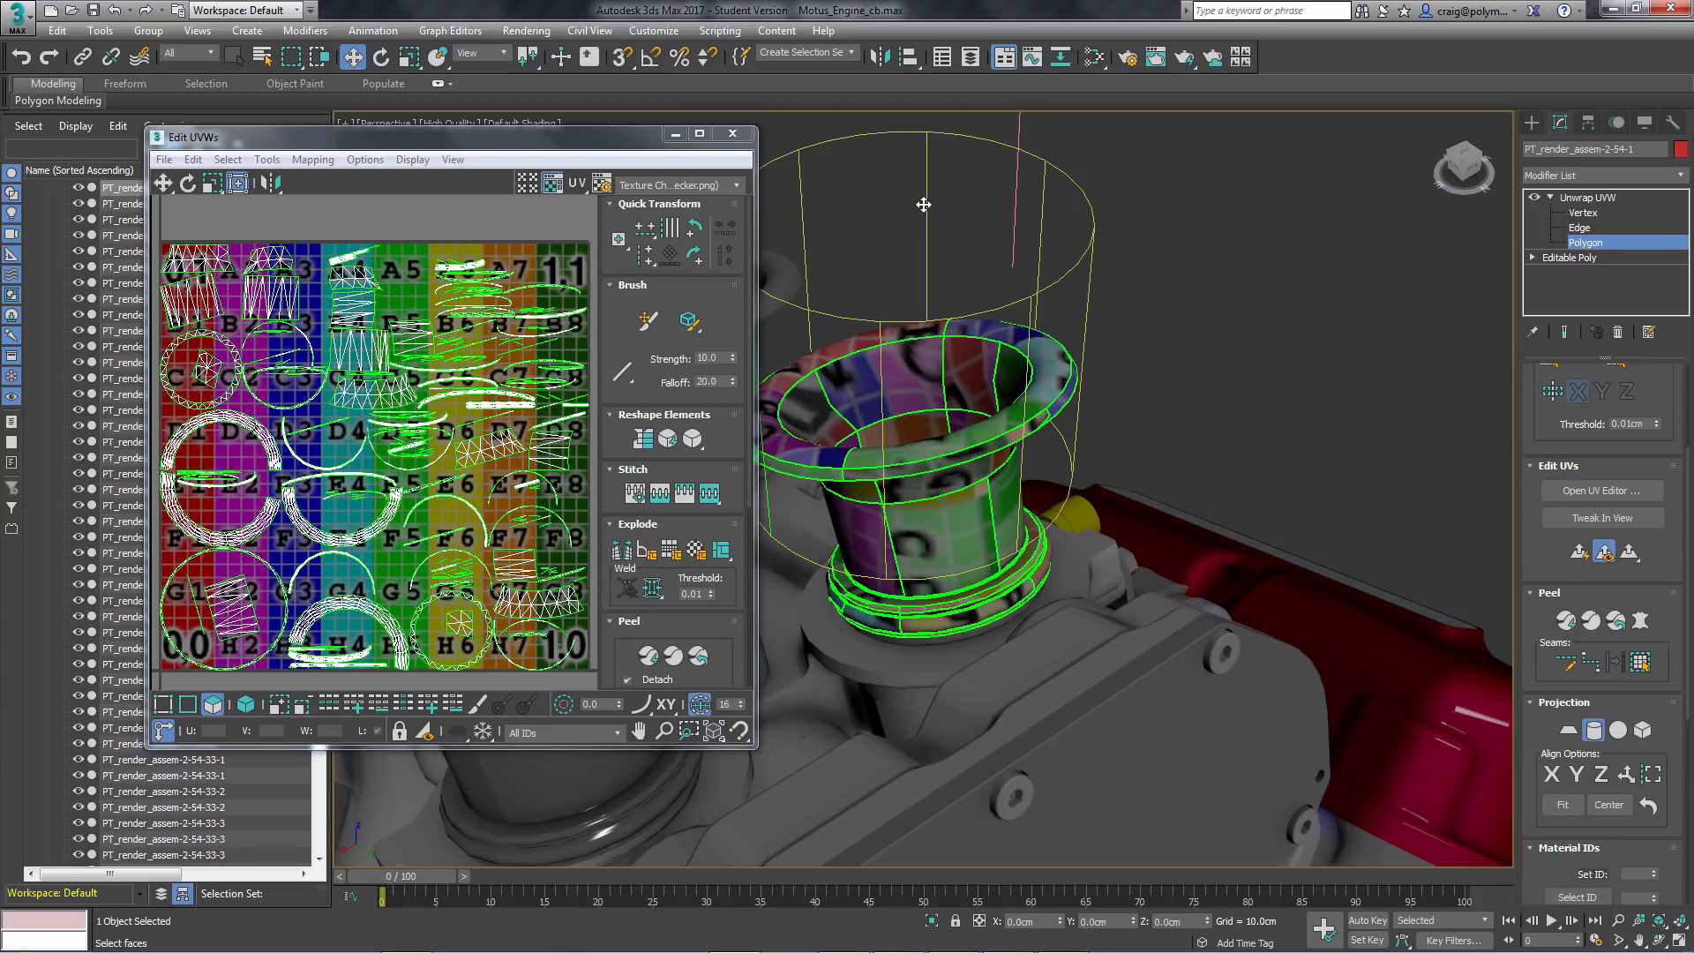
key("e")
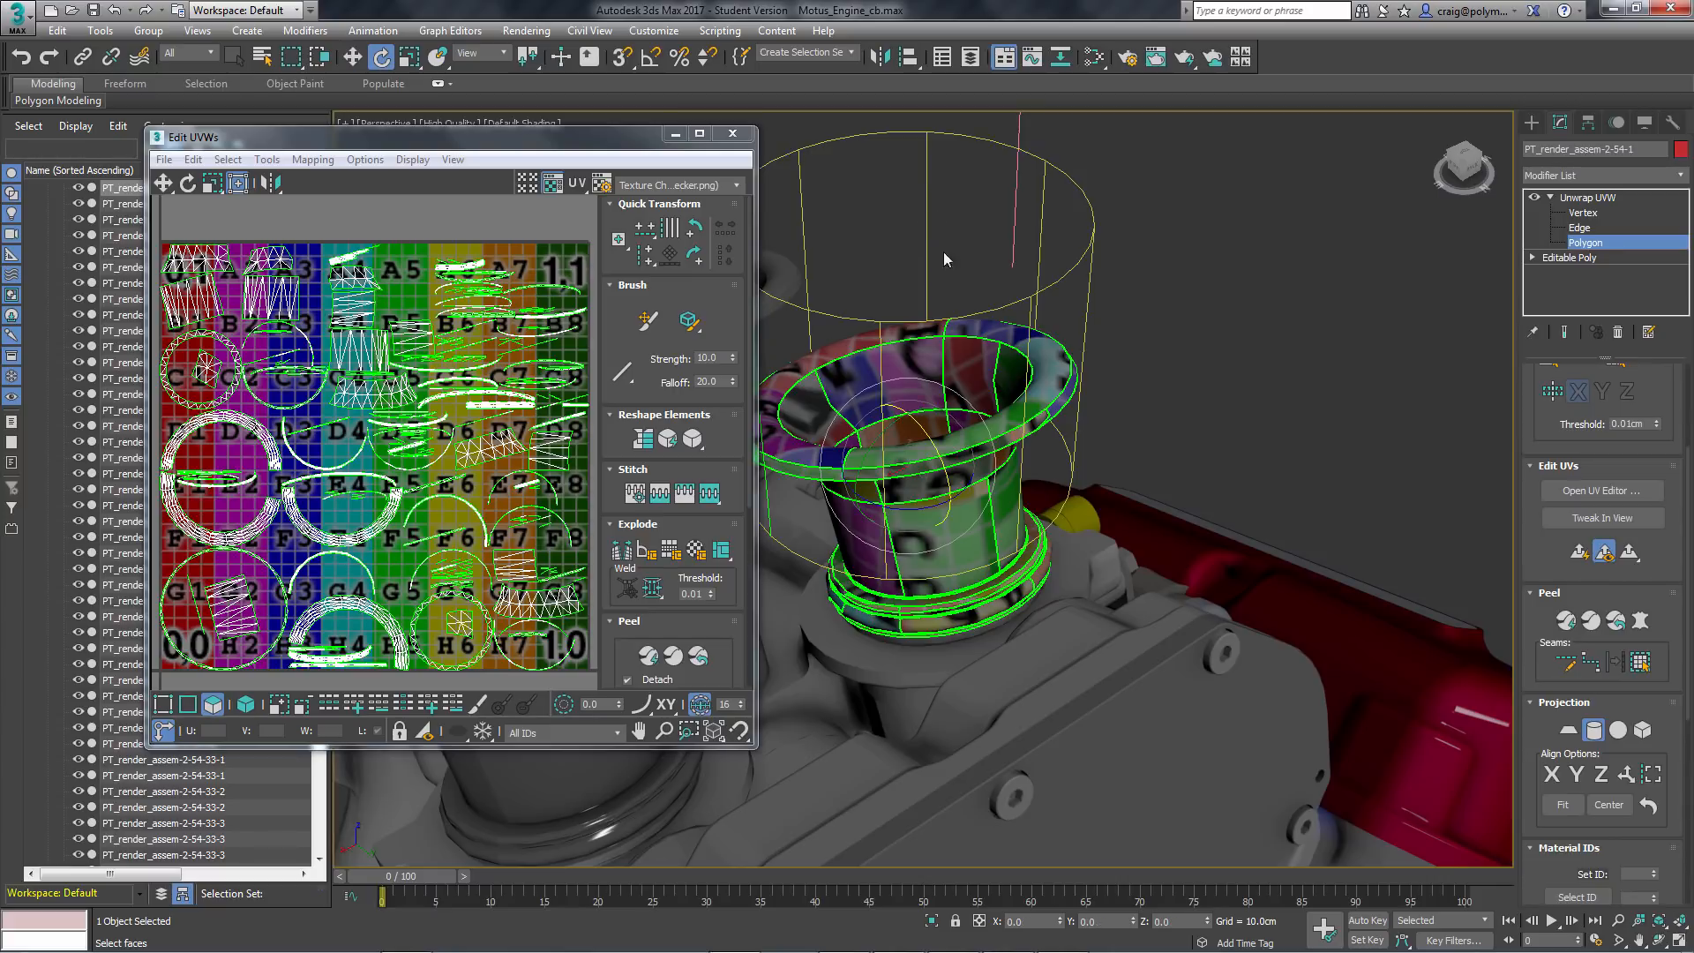
left_click_drag(927, 438, 917, 429)
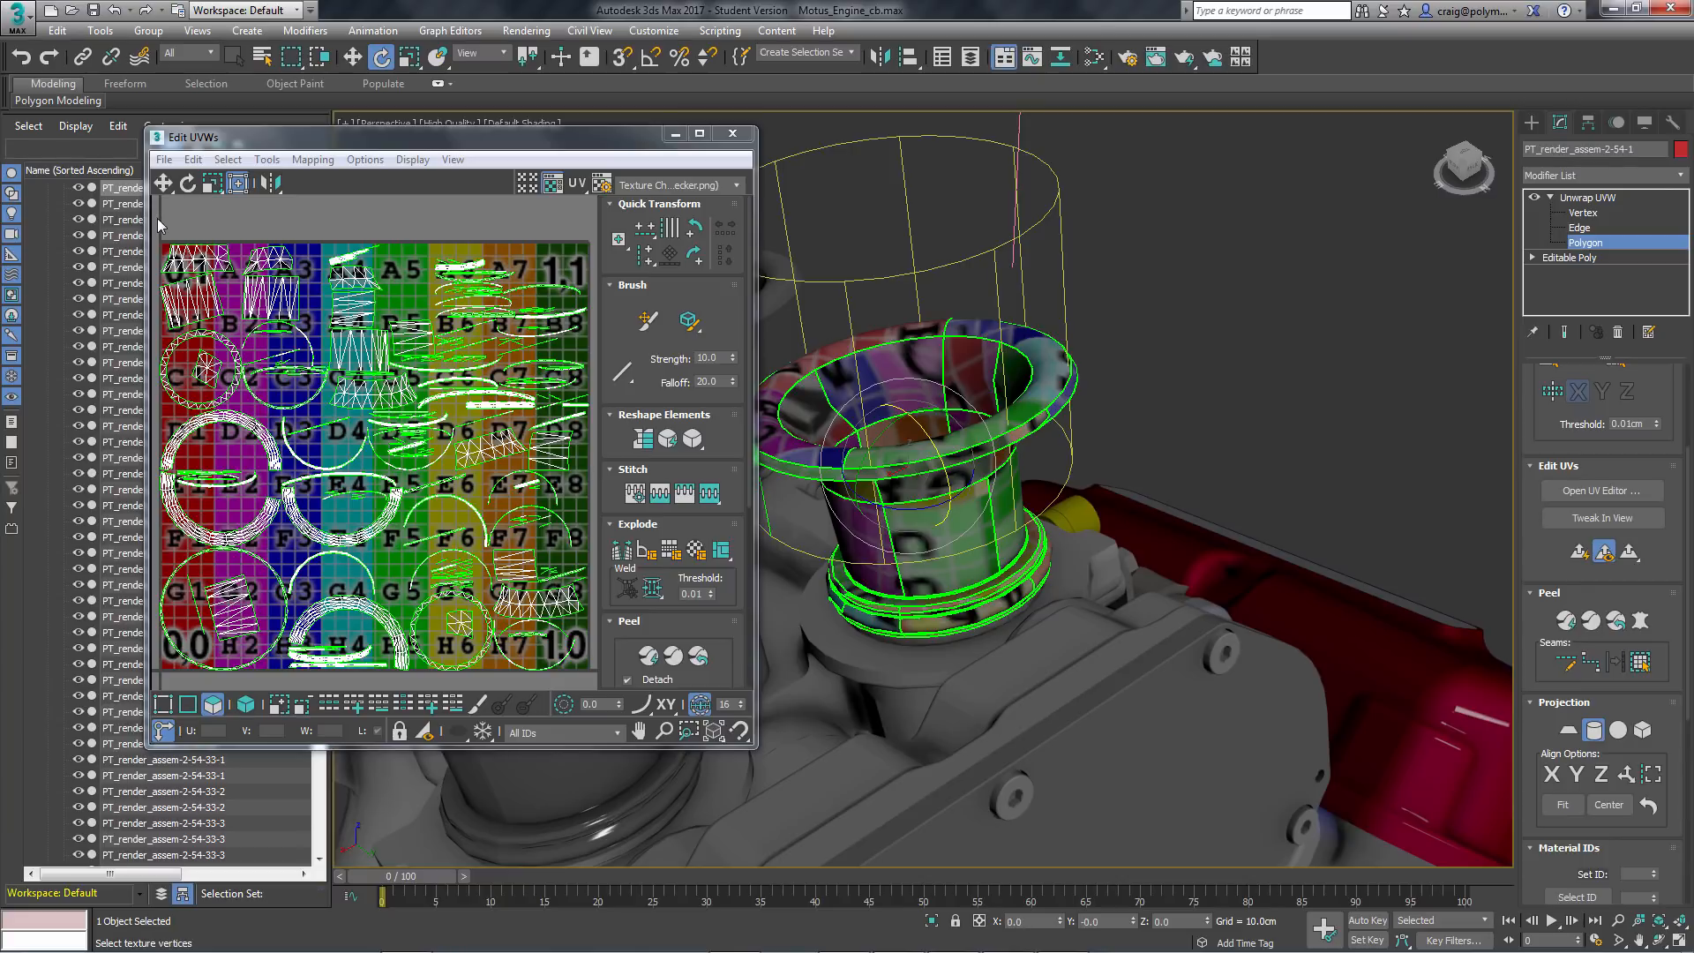
left_click_drag(159, 227, 485, 465)
left_click_drag(587, 637, 600, 677)
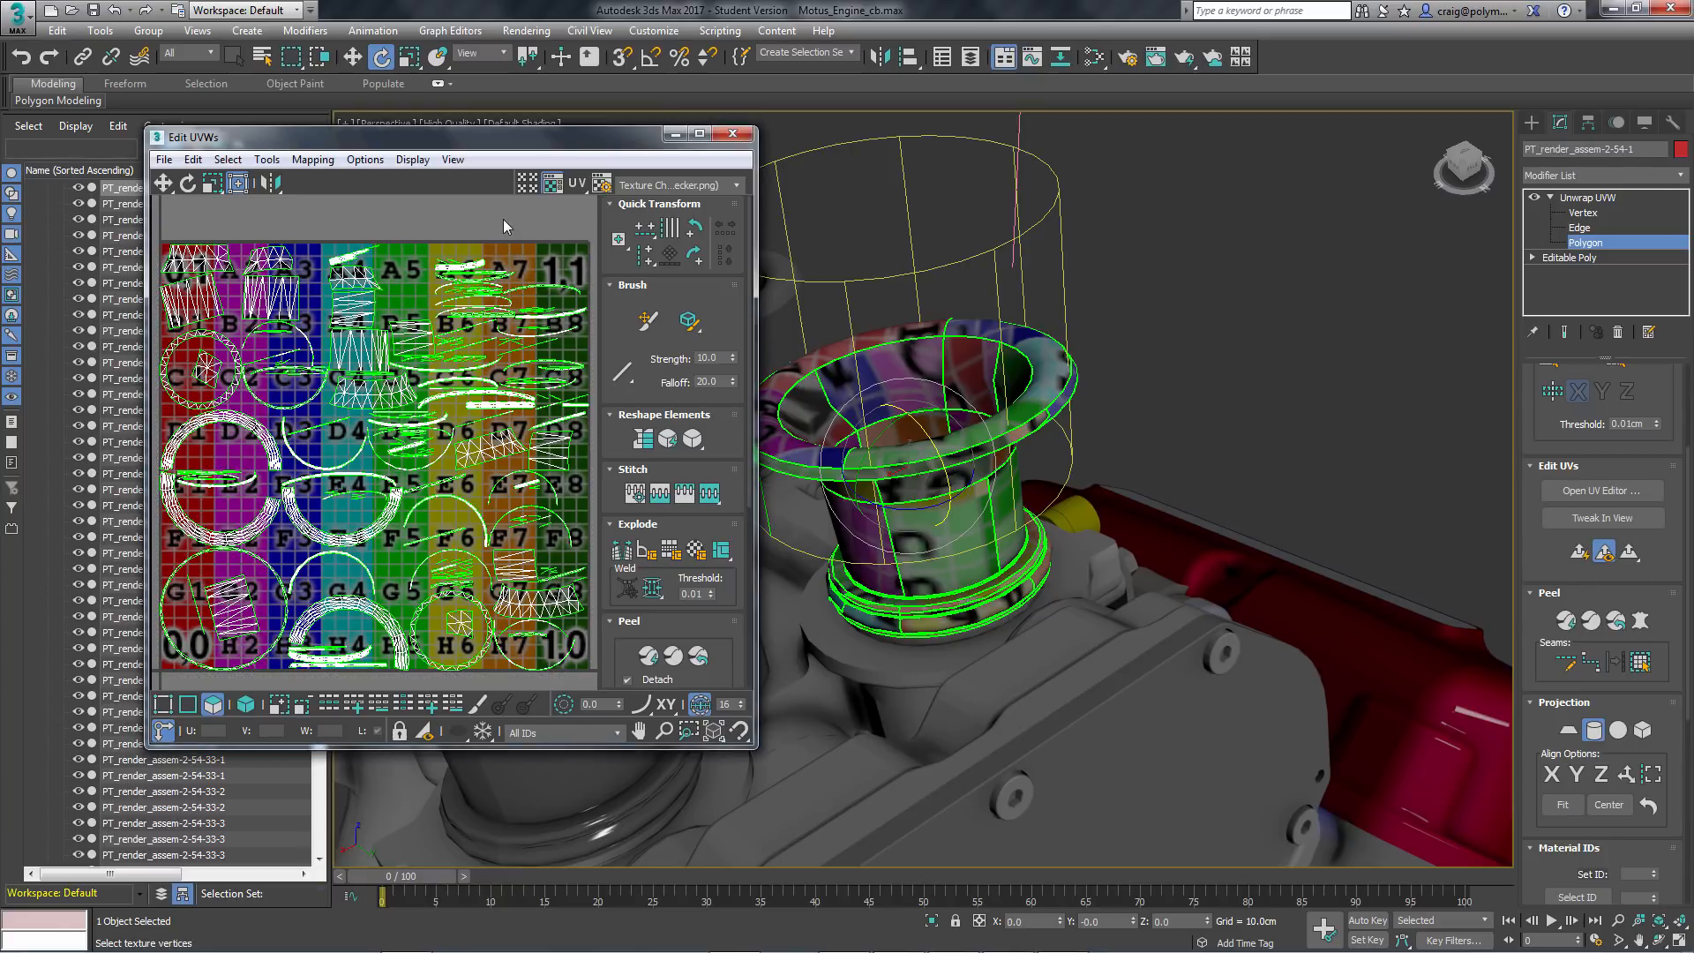
Apply Normal Mapping to the trumpet's UVs using Back/Front Mapping with 0.001 spacing
left_click(313, 160)
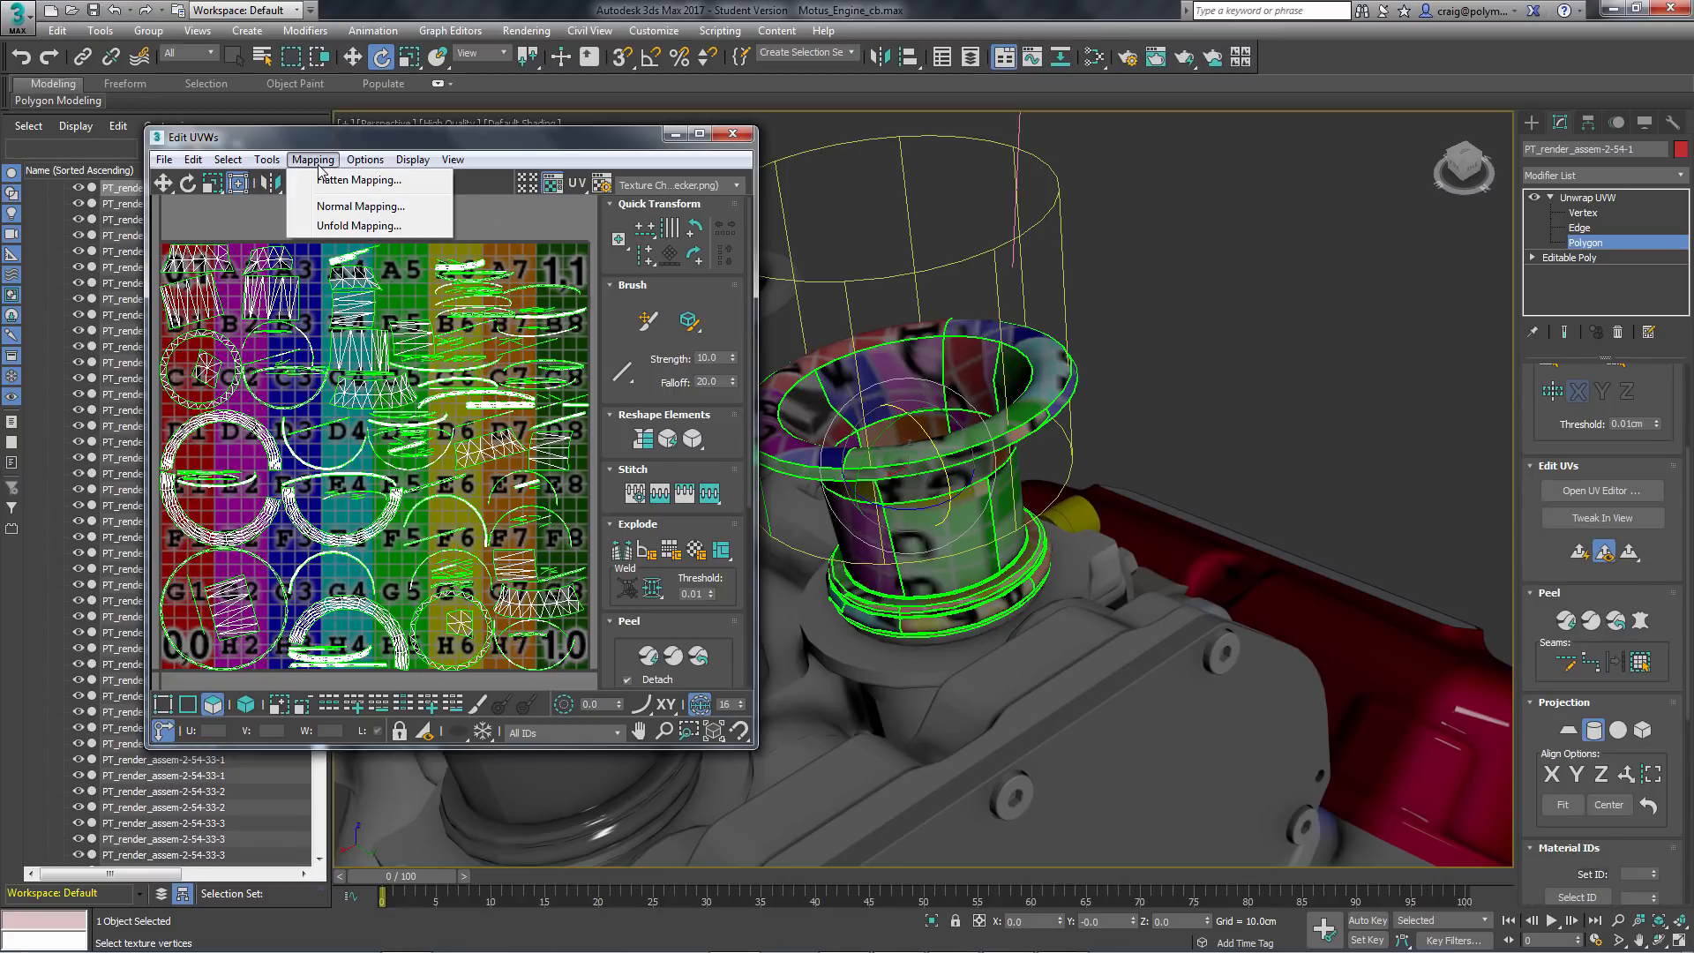
left_click(340, 210)
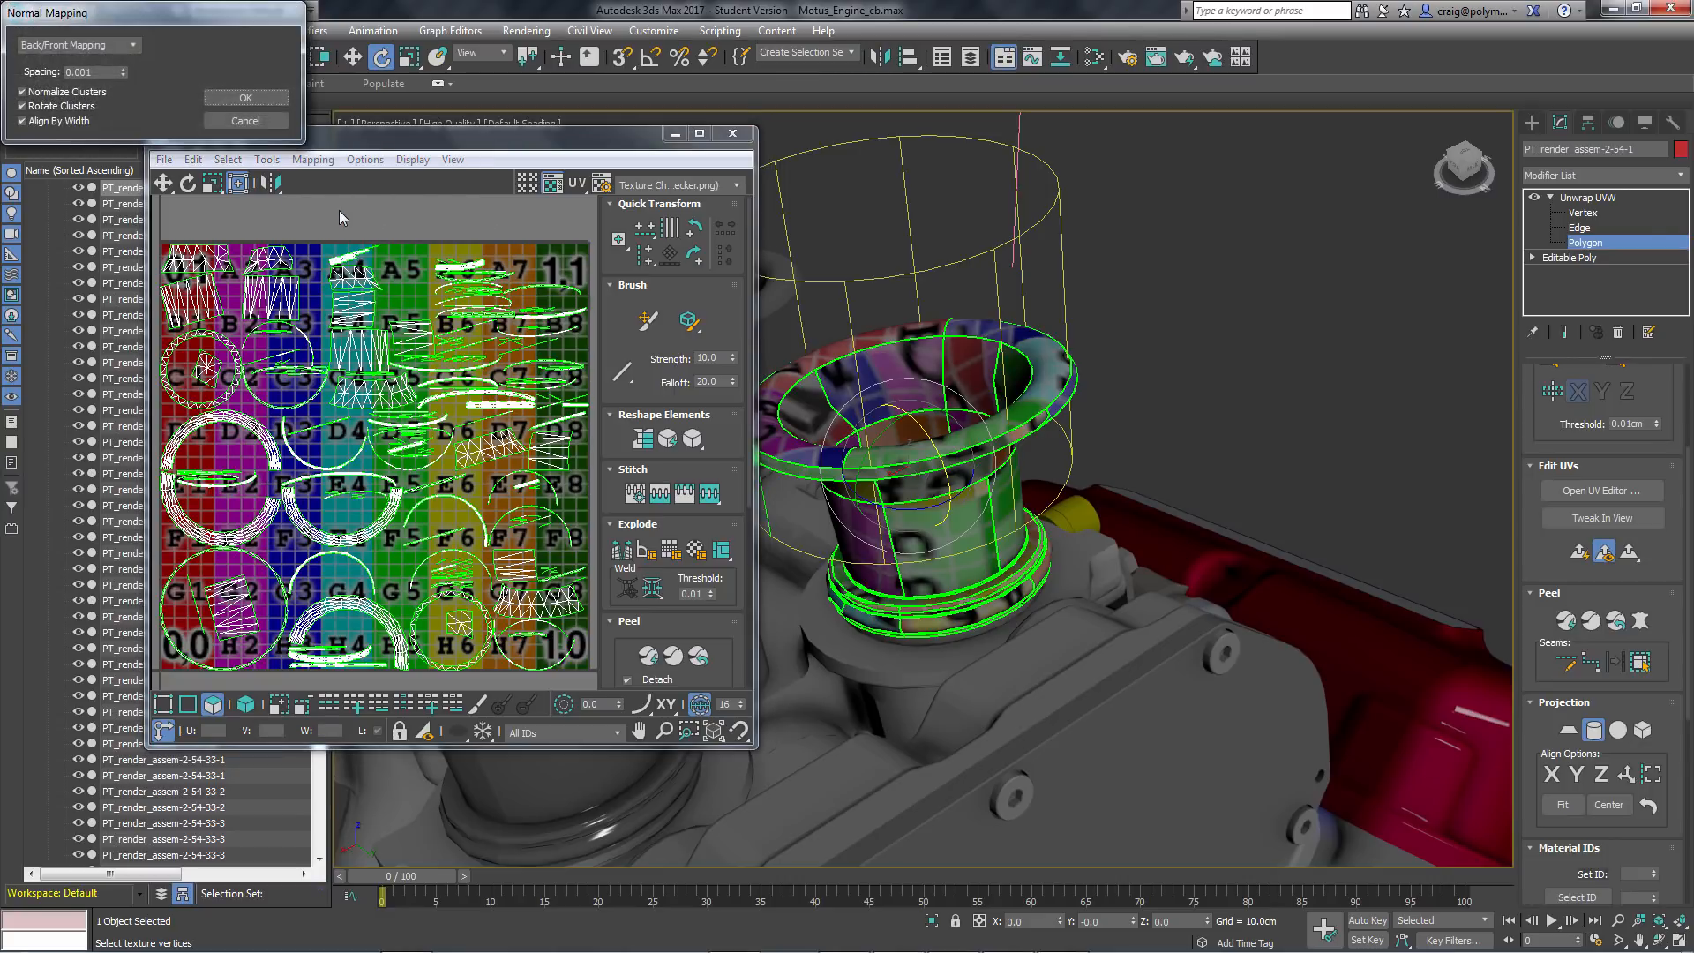
left_click(250, 99)
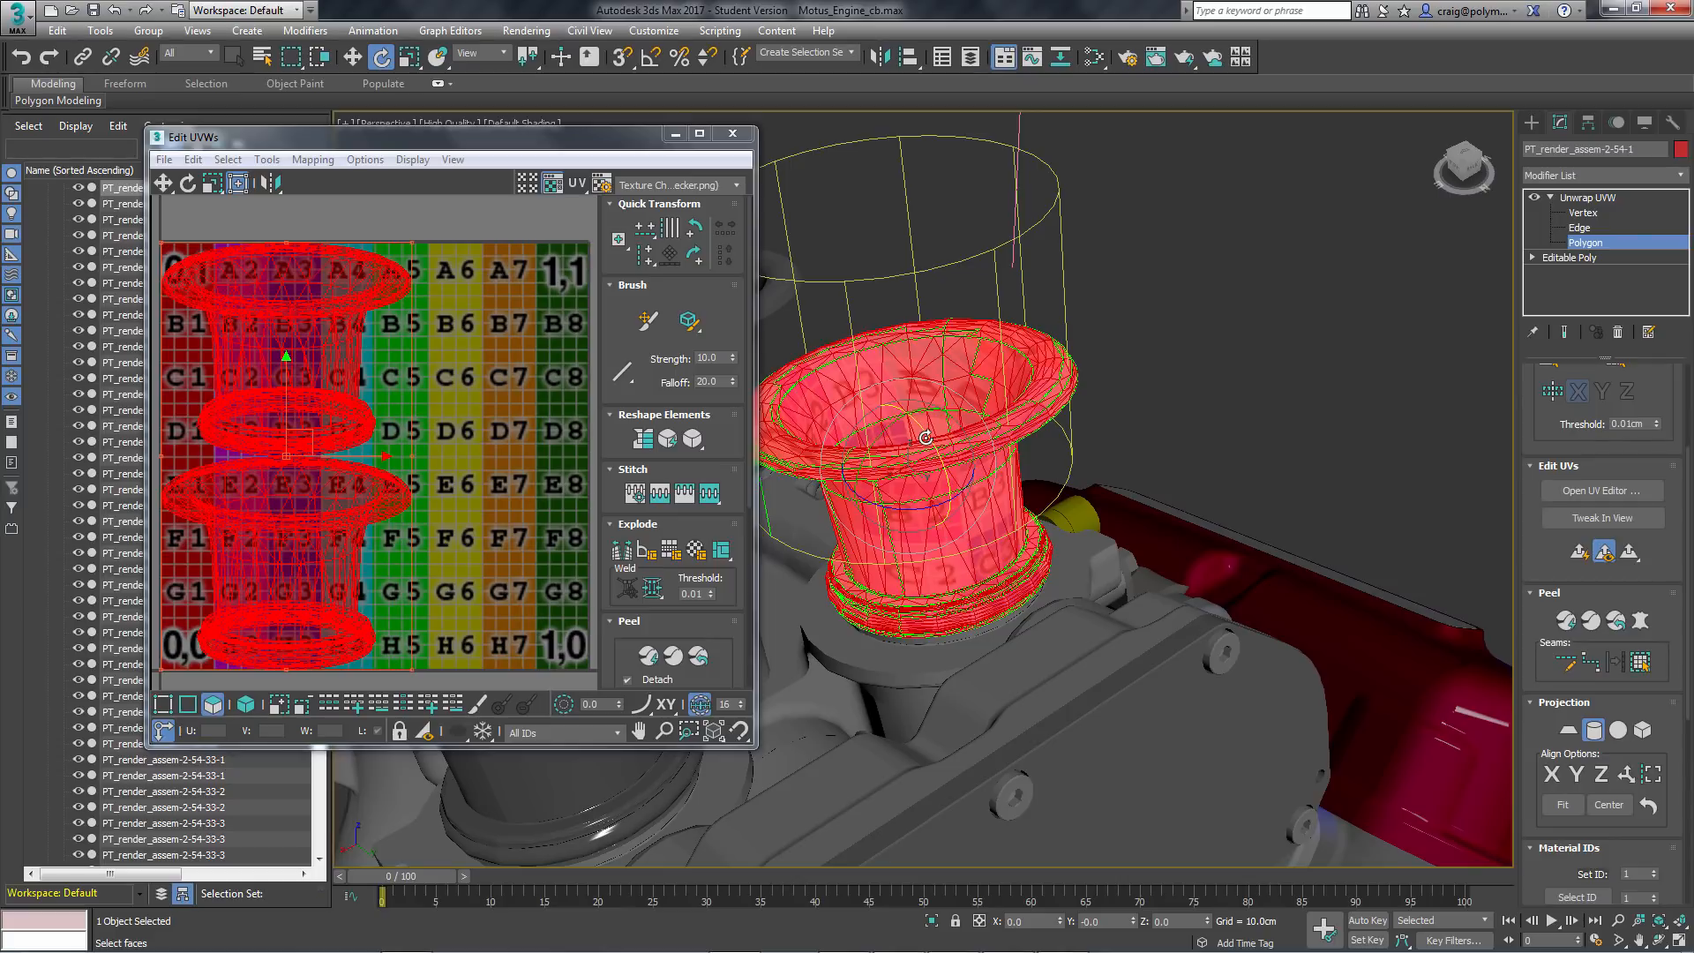
Rotate the cylindrical projection gizmo to follow the trumpet's axis and finish the projection
left_click_drag(925, 437, 919, 424)
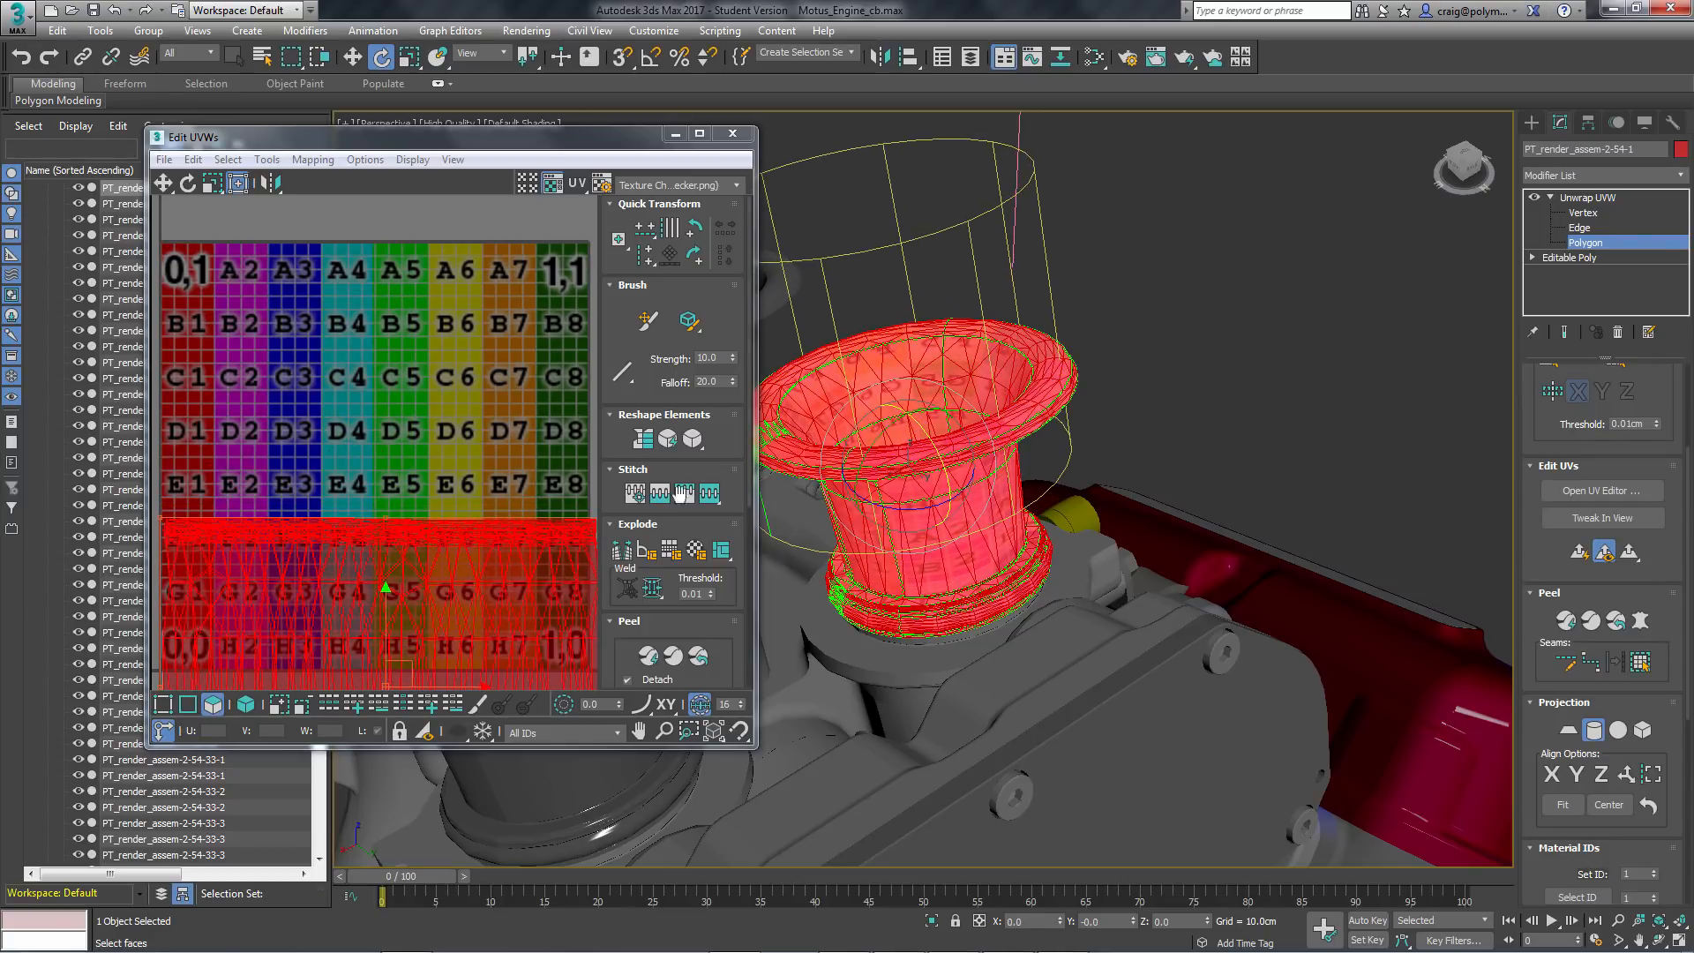
scroll(497, 434, "down", 3)
scroll(483, 431, "down", 3)
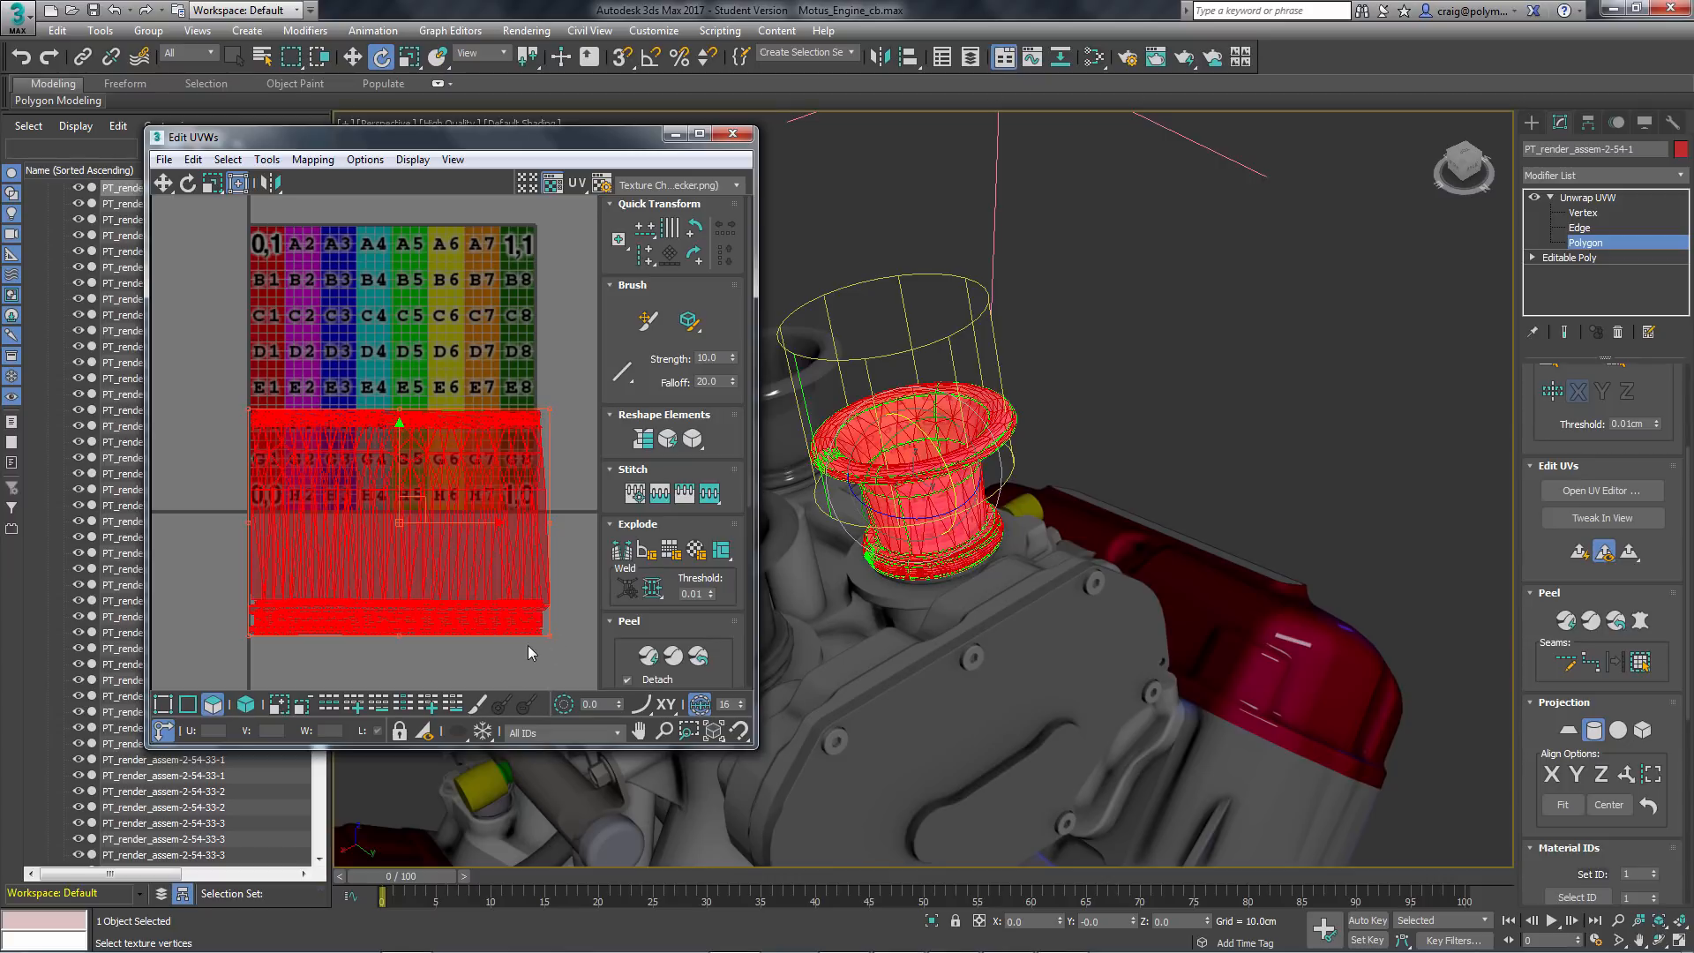
left_click(1595, 730)
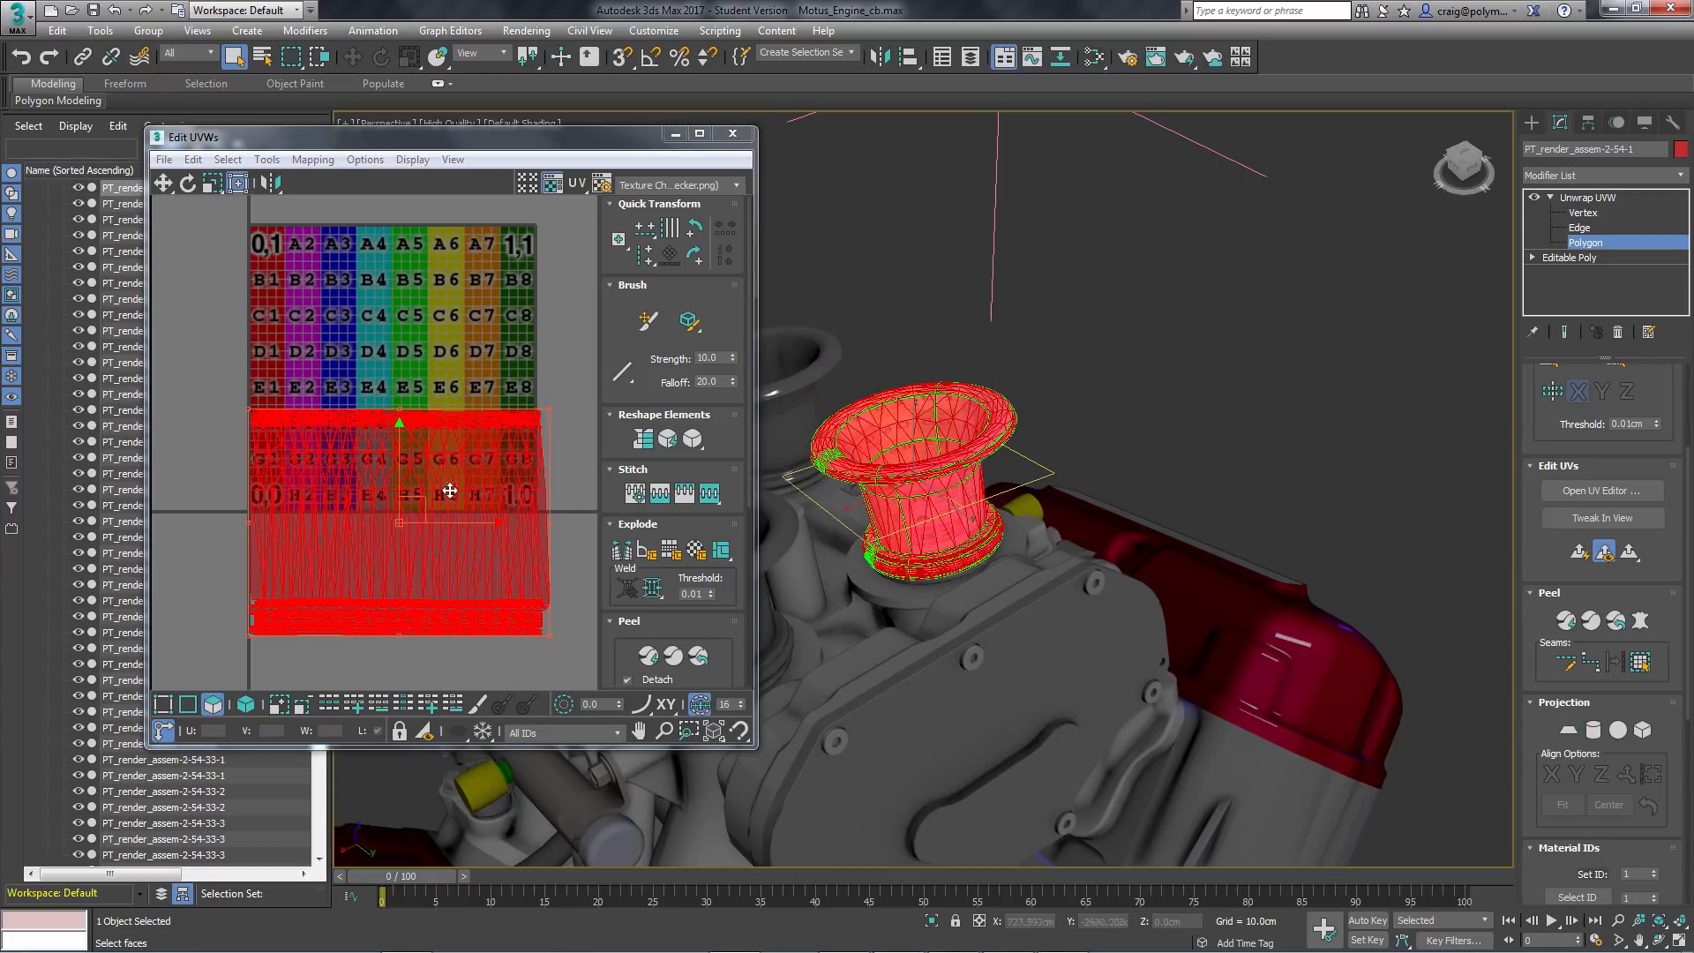
Move and scale the trumpet's cylindrical UVs to fit inside the checker texture tile, then clear the selection
left_click_drag(402, 421, 402, 268)
left_click_drag(548, 256, 537, 234)
left_click_drag(536, 487, 538, 496)
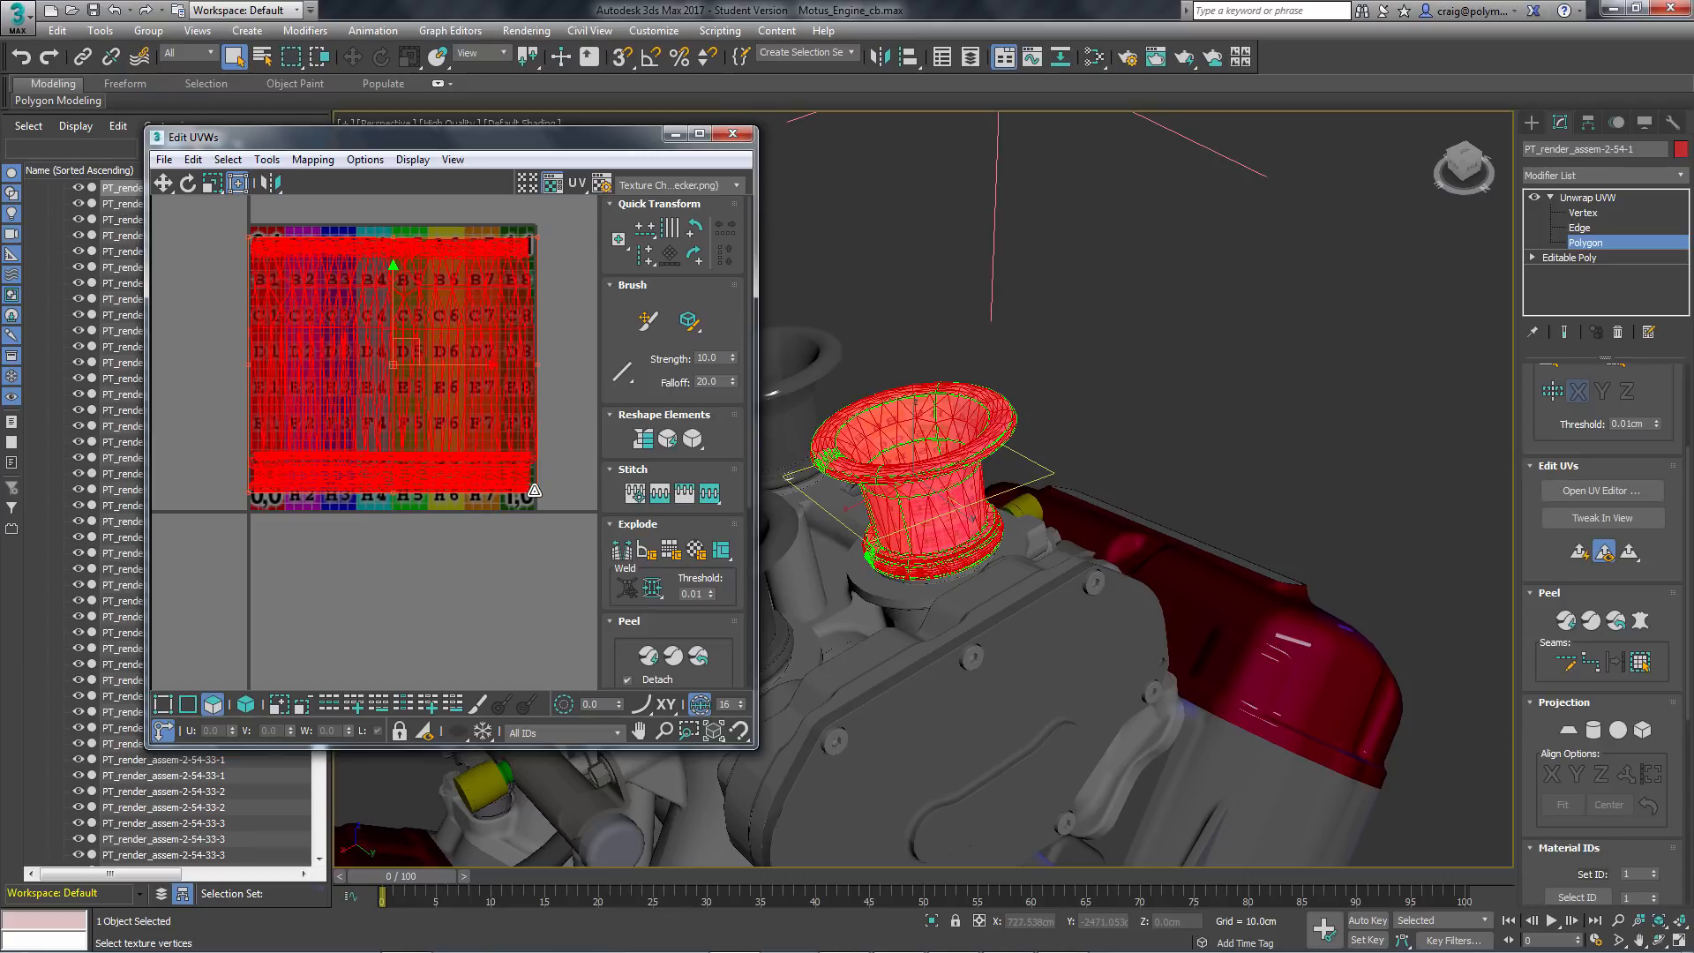
scroll(485, 594, "up", 2)
middle_click_drag(484, 594, 489, 674)
left_click(1142, 373)
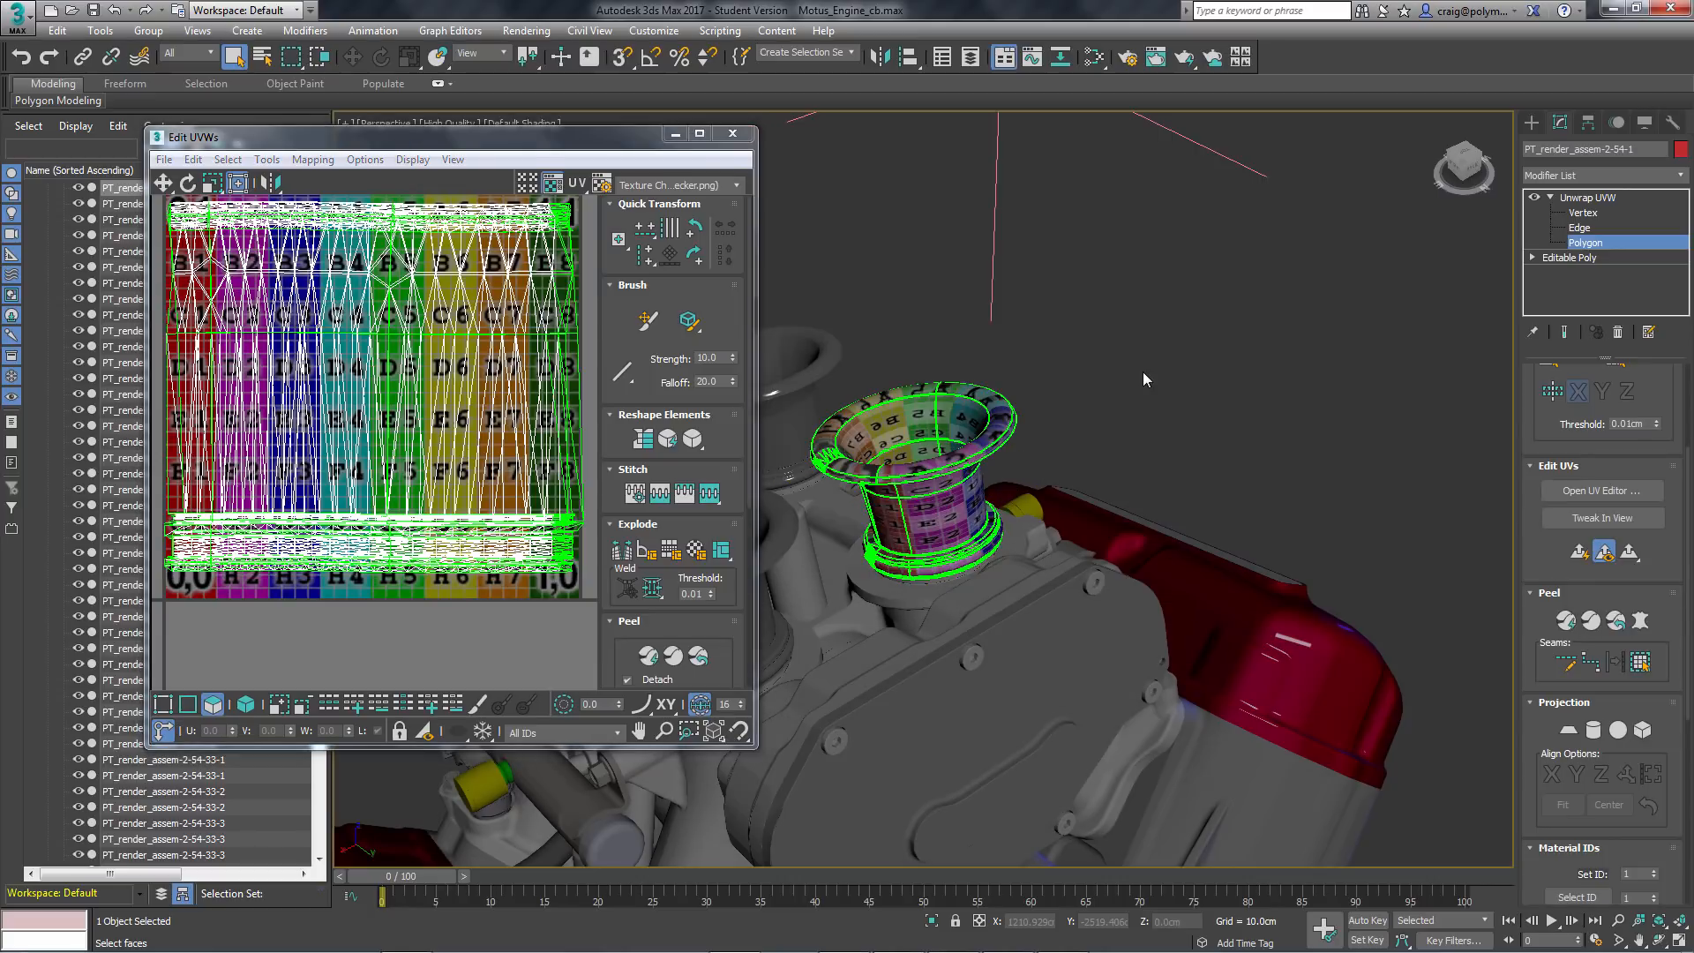
Squash all the trumpet's UVs vertically into the lower half of the tile and inspect the checker squares on the model
scroll(1121, 448, "up", 4)
middle_click_drag(1155, 440, 1190, 551)
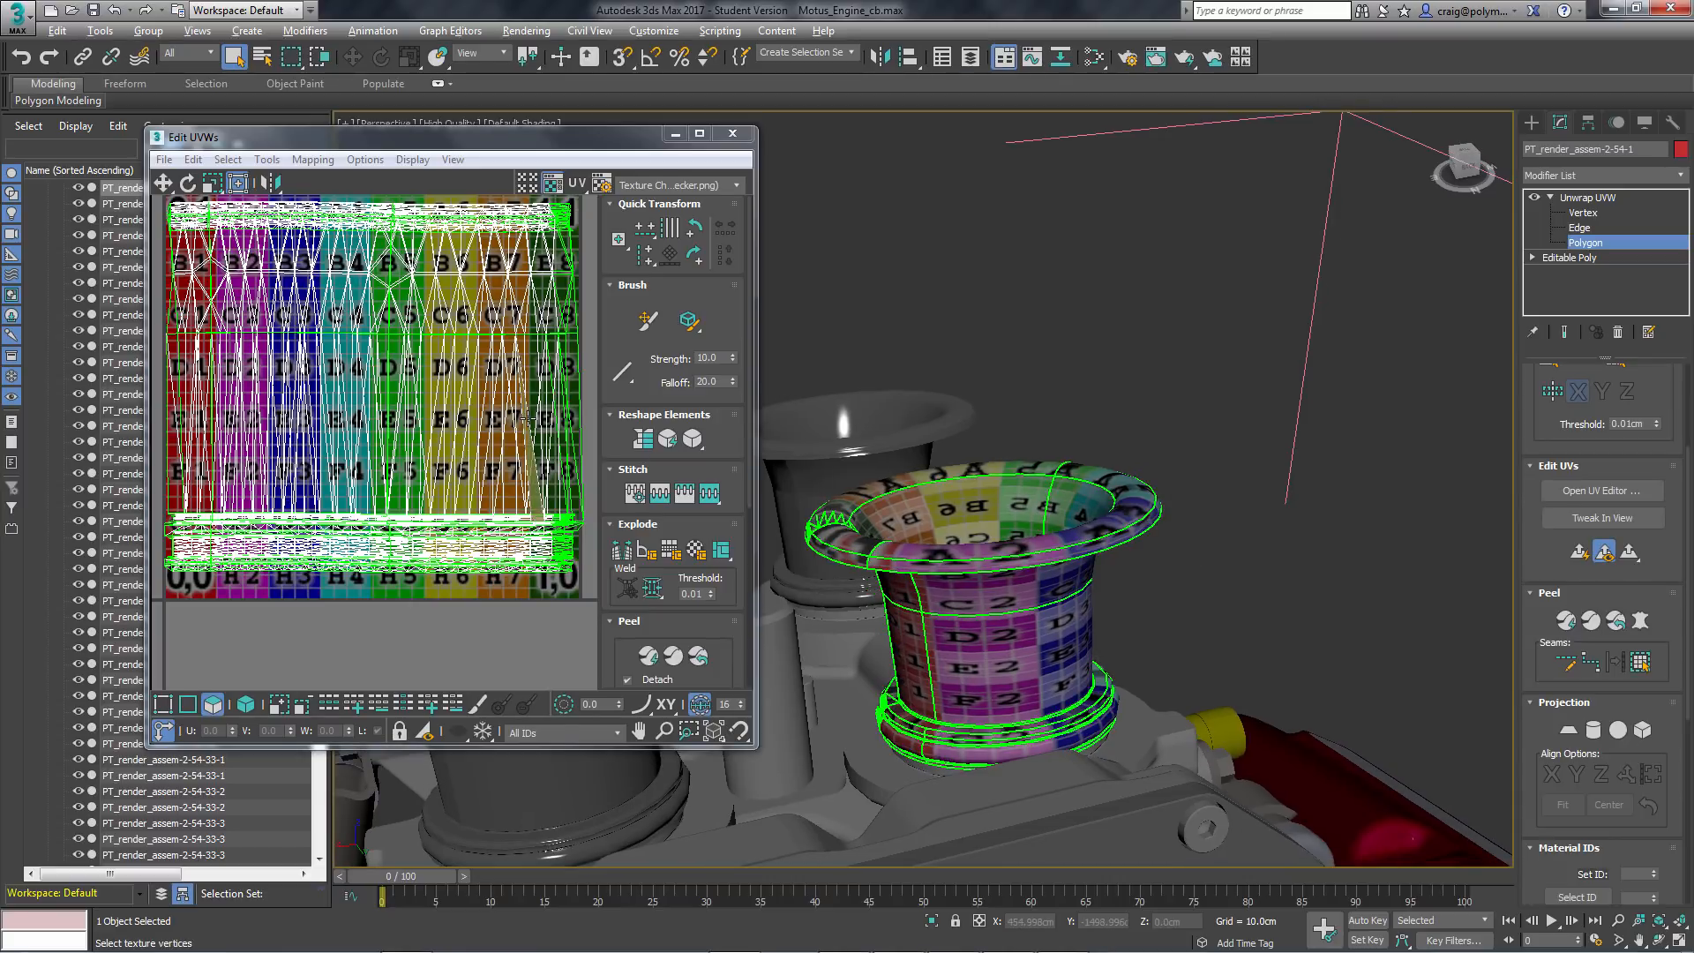
scroll(341, 263, "down", 3)
left_click_drag(256, 242, 597, 561)
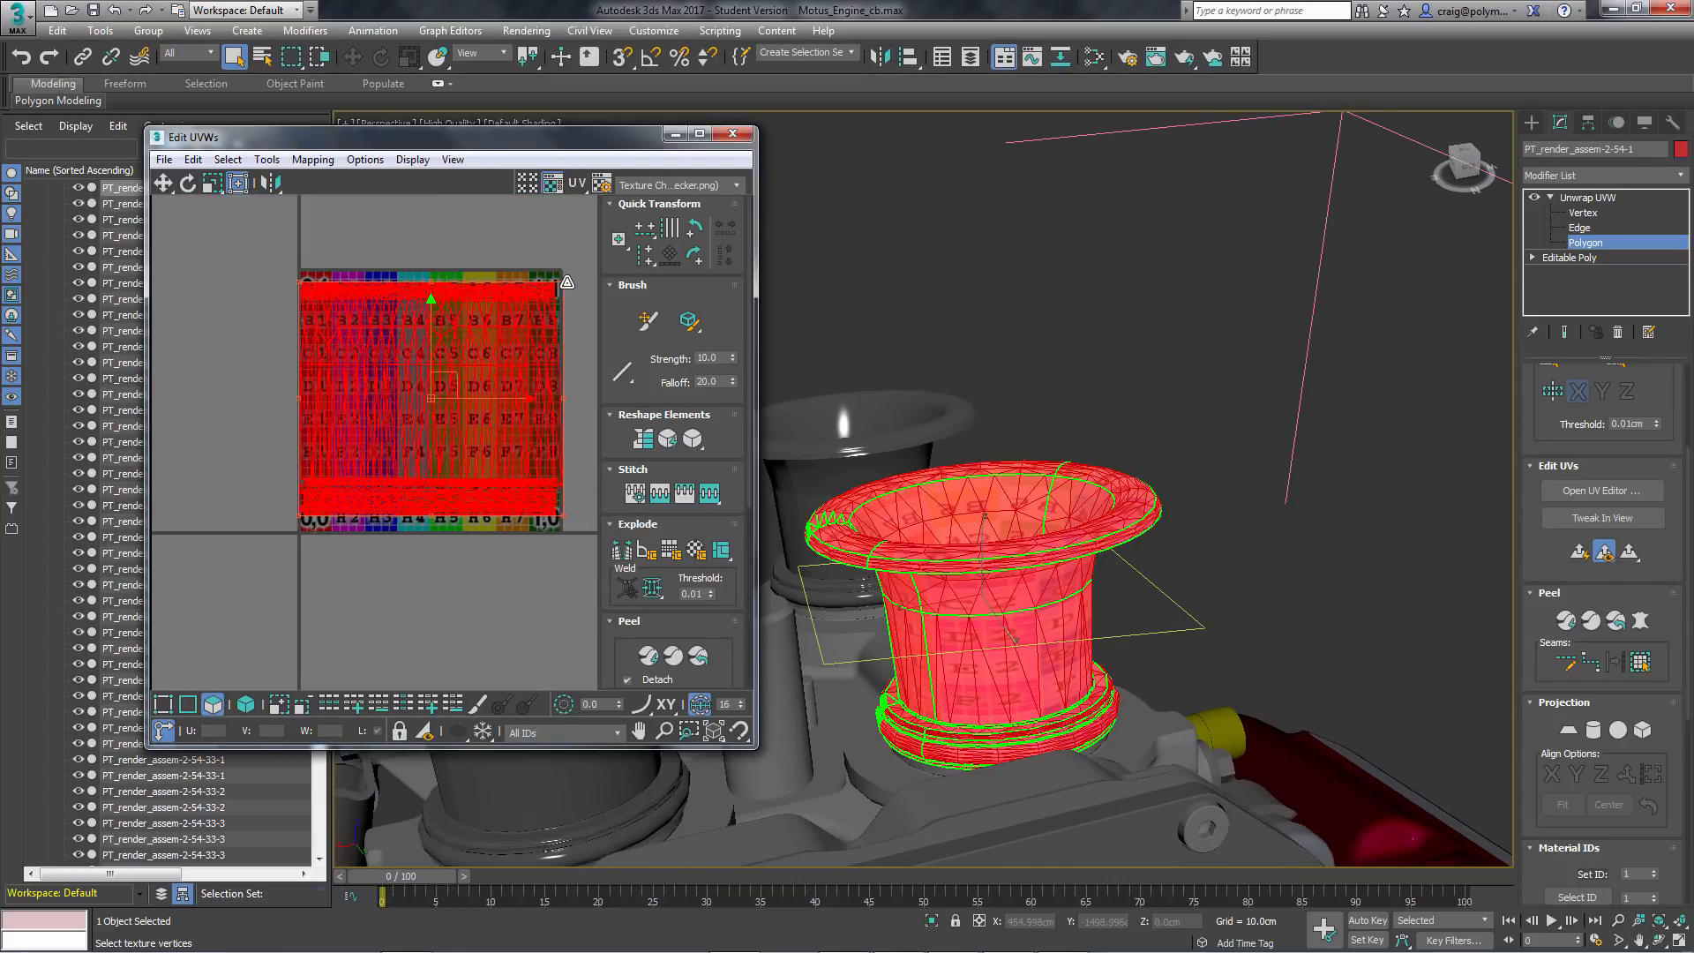
left_click_drag(561, 282, 562, 414)
left_click(1053, 348)
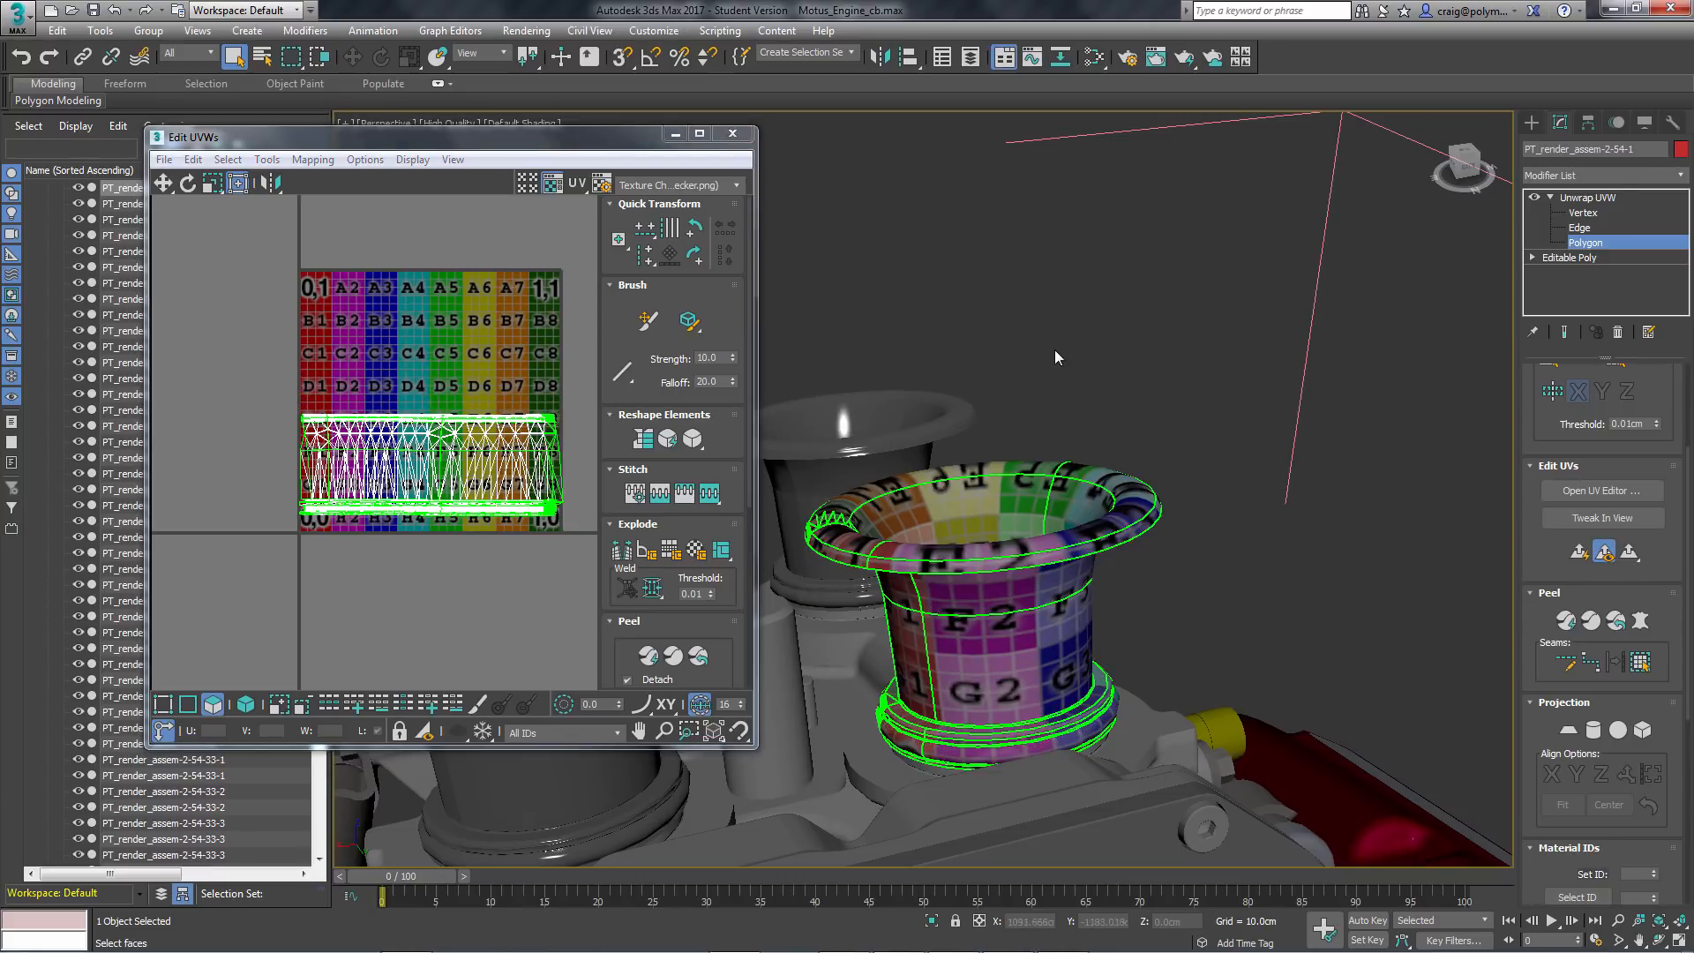
mouse_move(1071, 371)
middle_mouse_down("alt")
mouse_move(1070, 460)
mouse_move(1045, 353)
middle_mouse_up("alt")
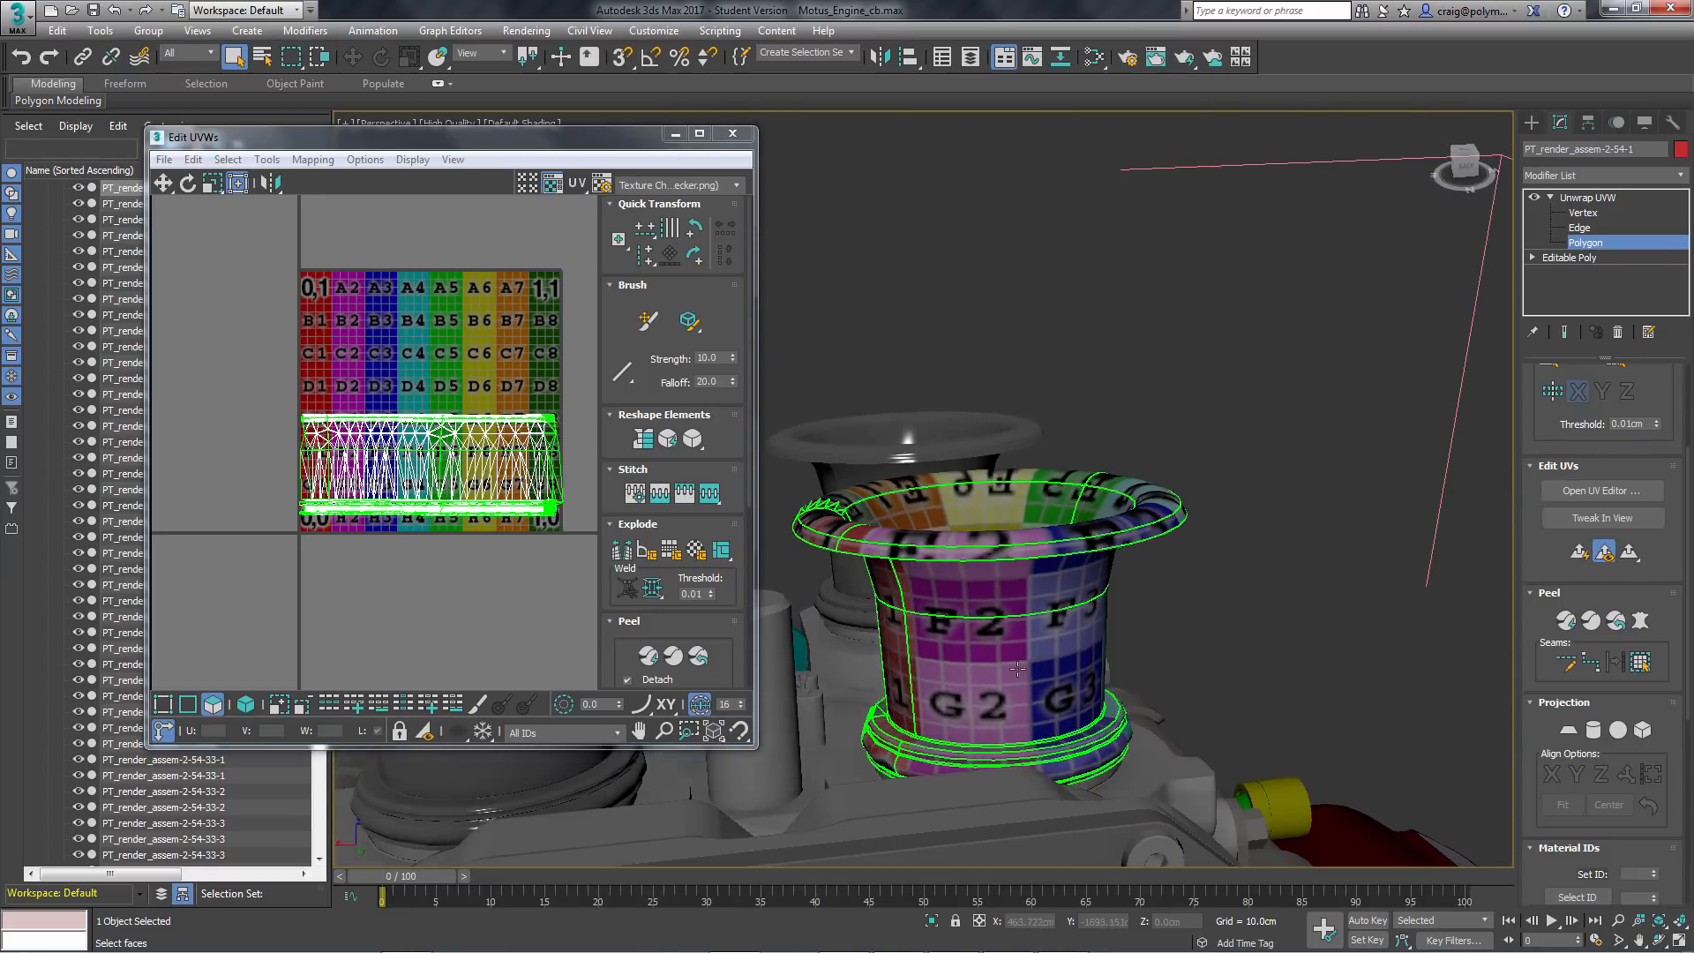
middle_click_drag(1118, 647, 1301, 631, "alt")
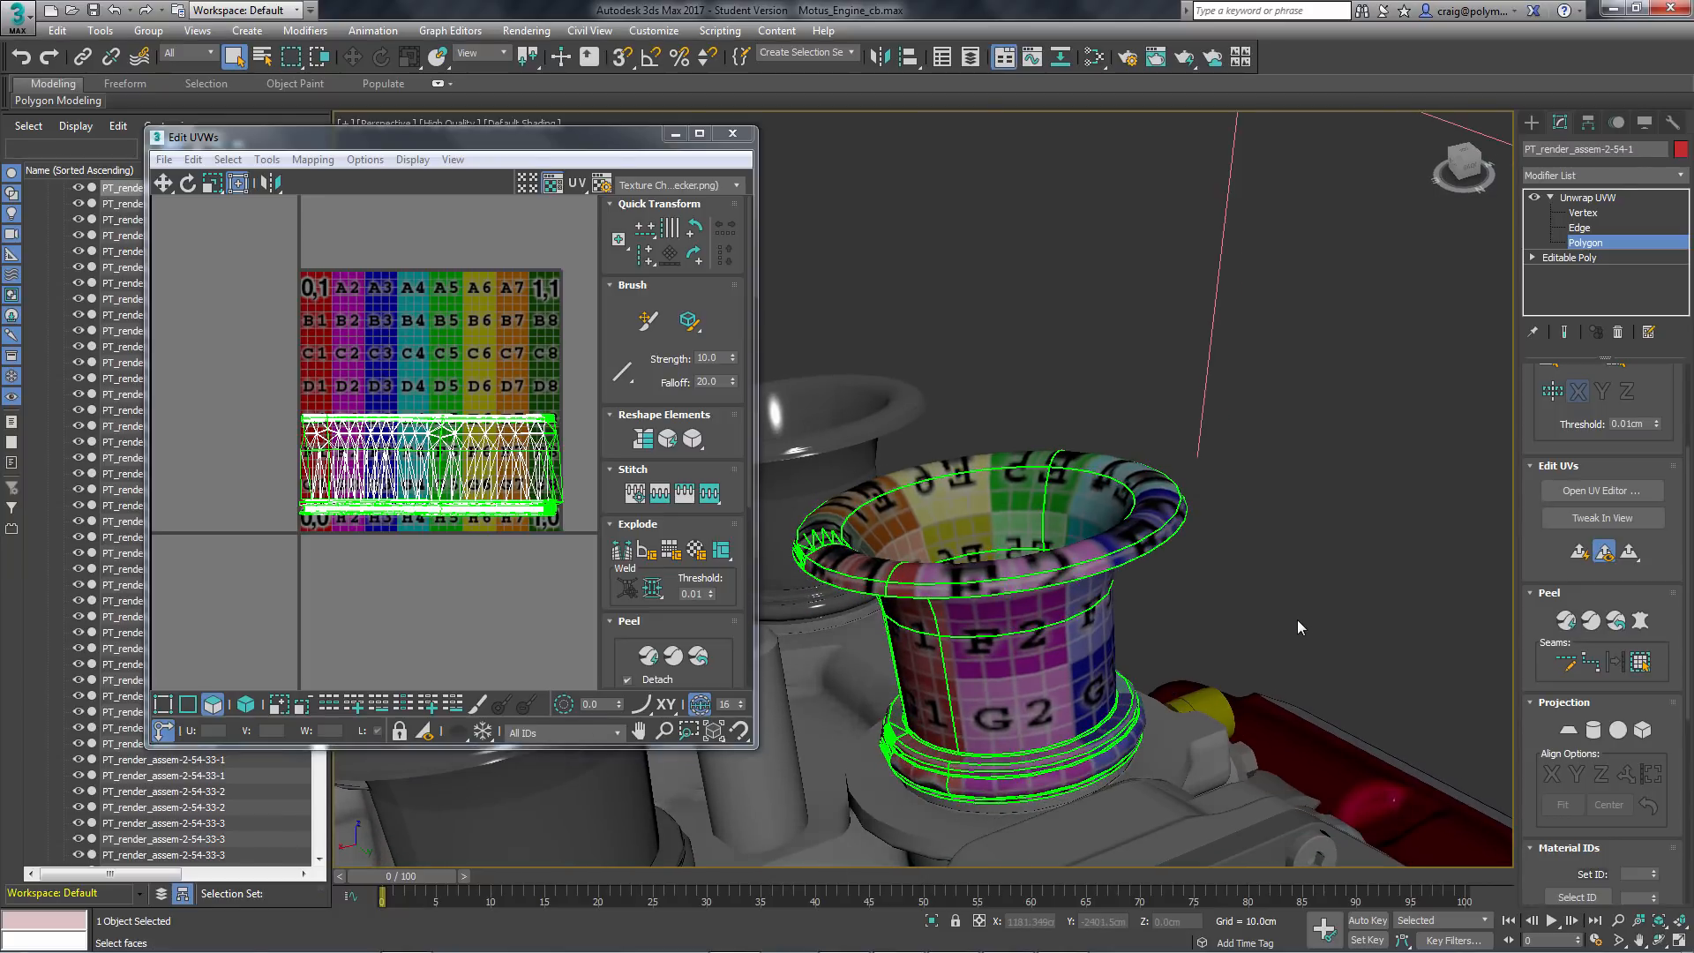
middle_click_drag(1352, 607, 1209, 552, "alt")
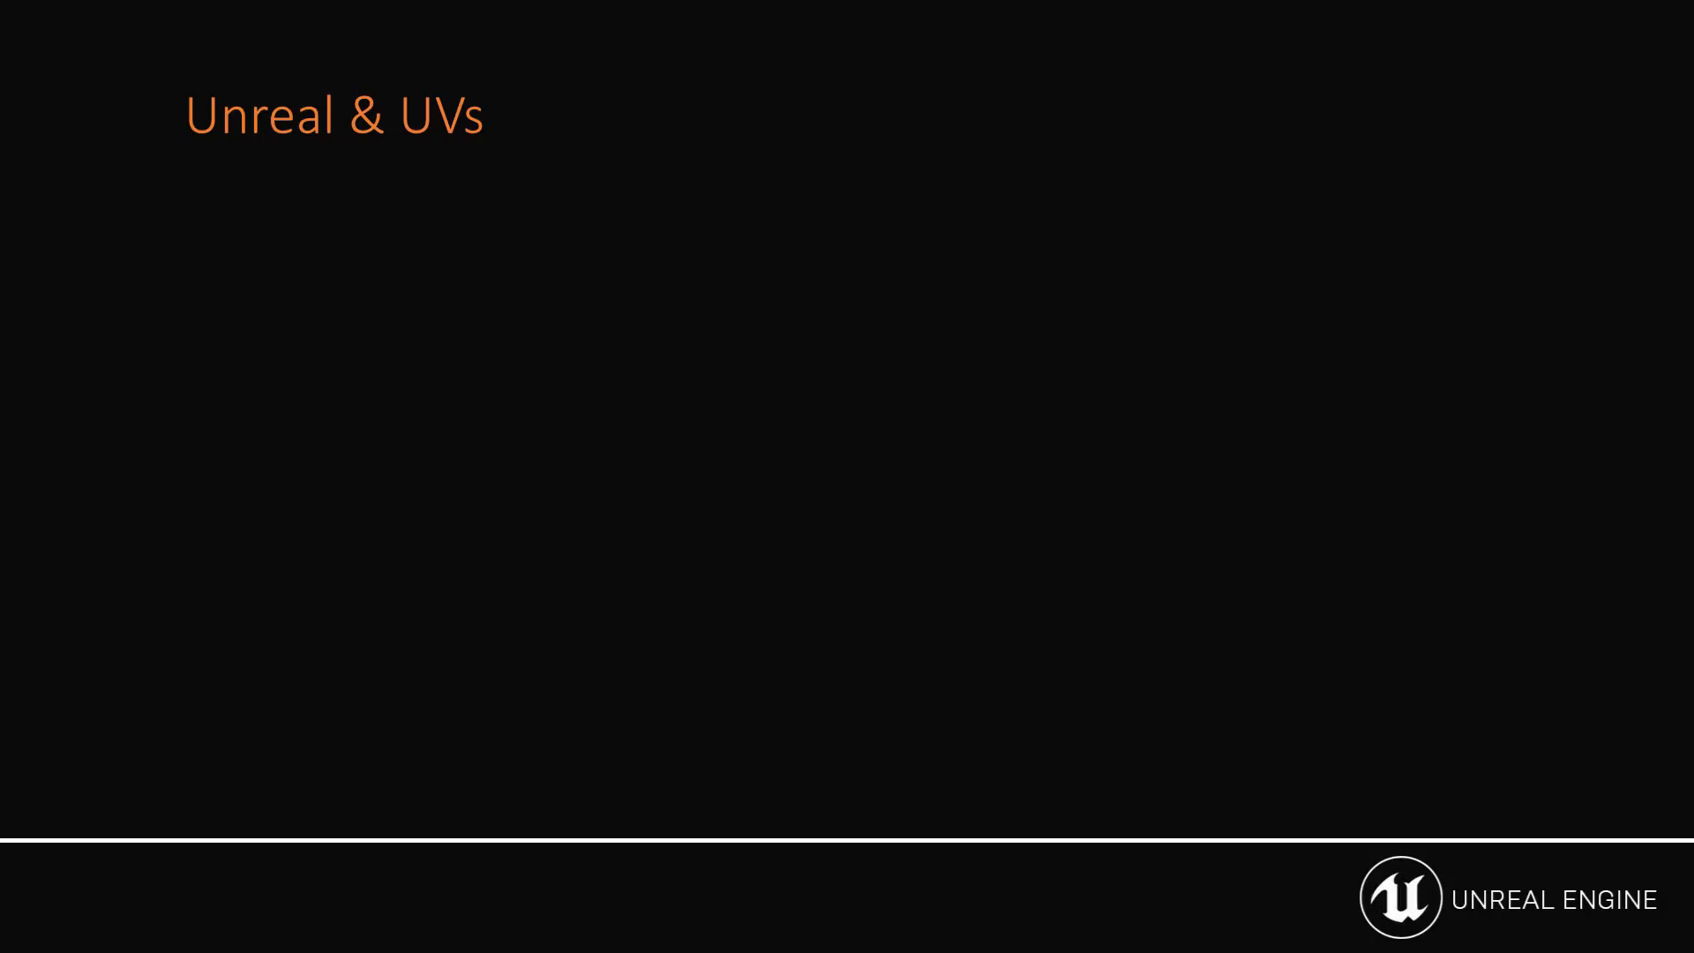
key("Right")
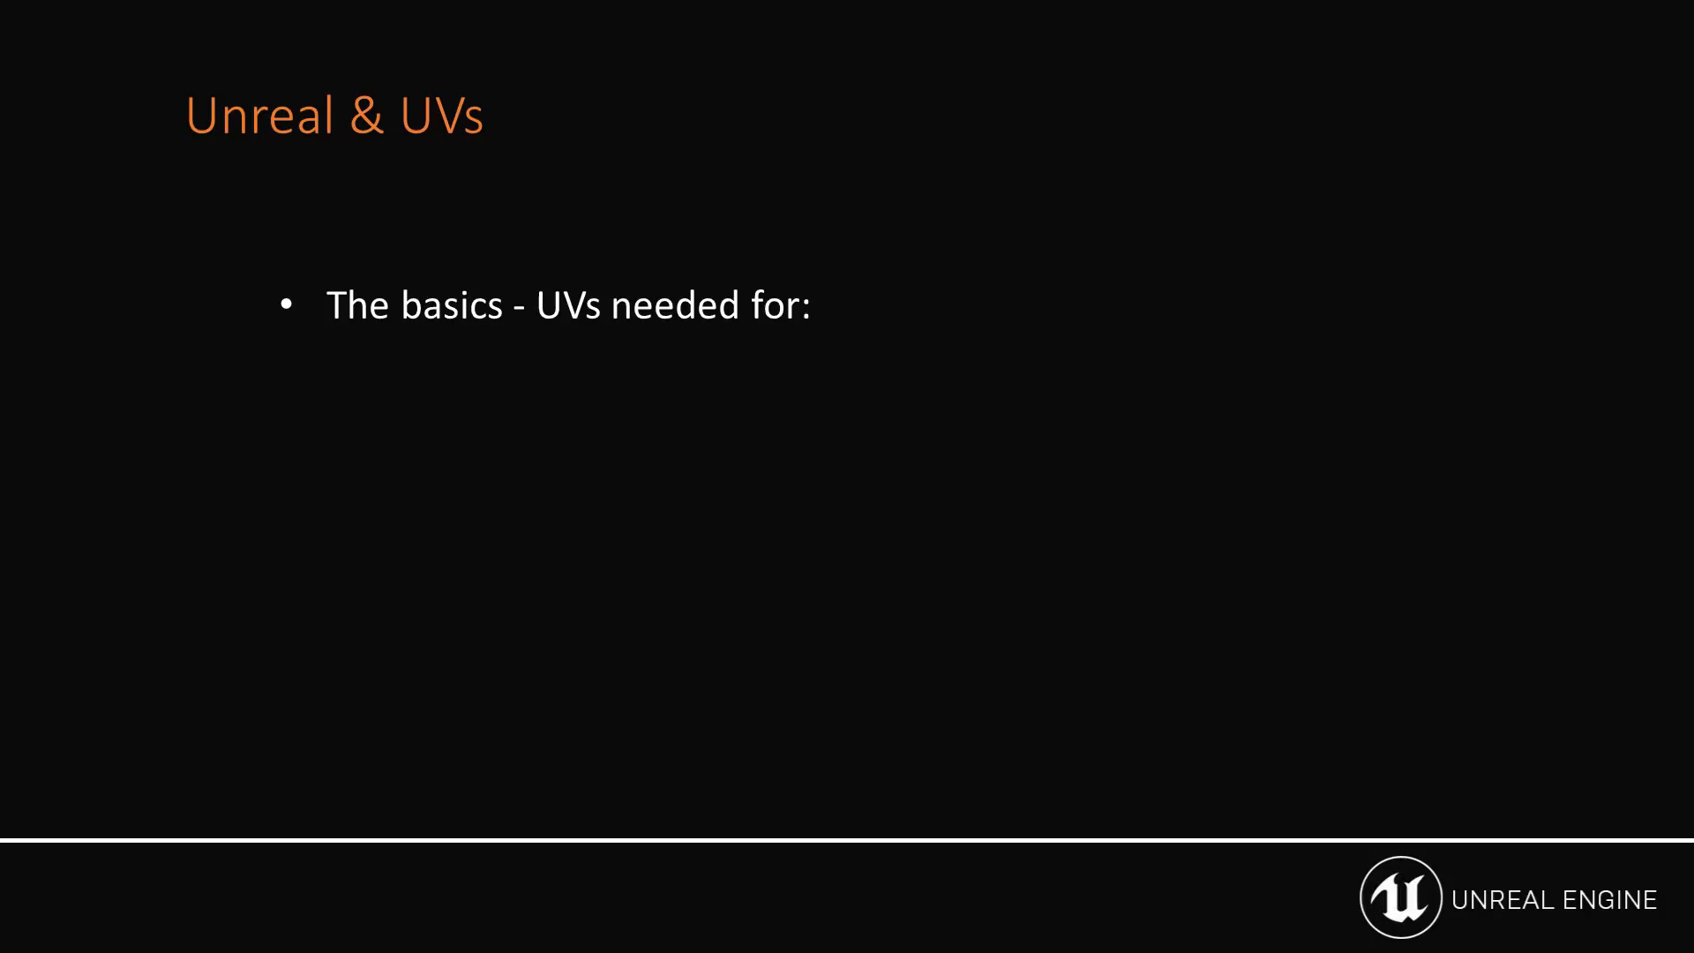
key("Right")
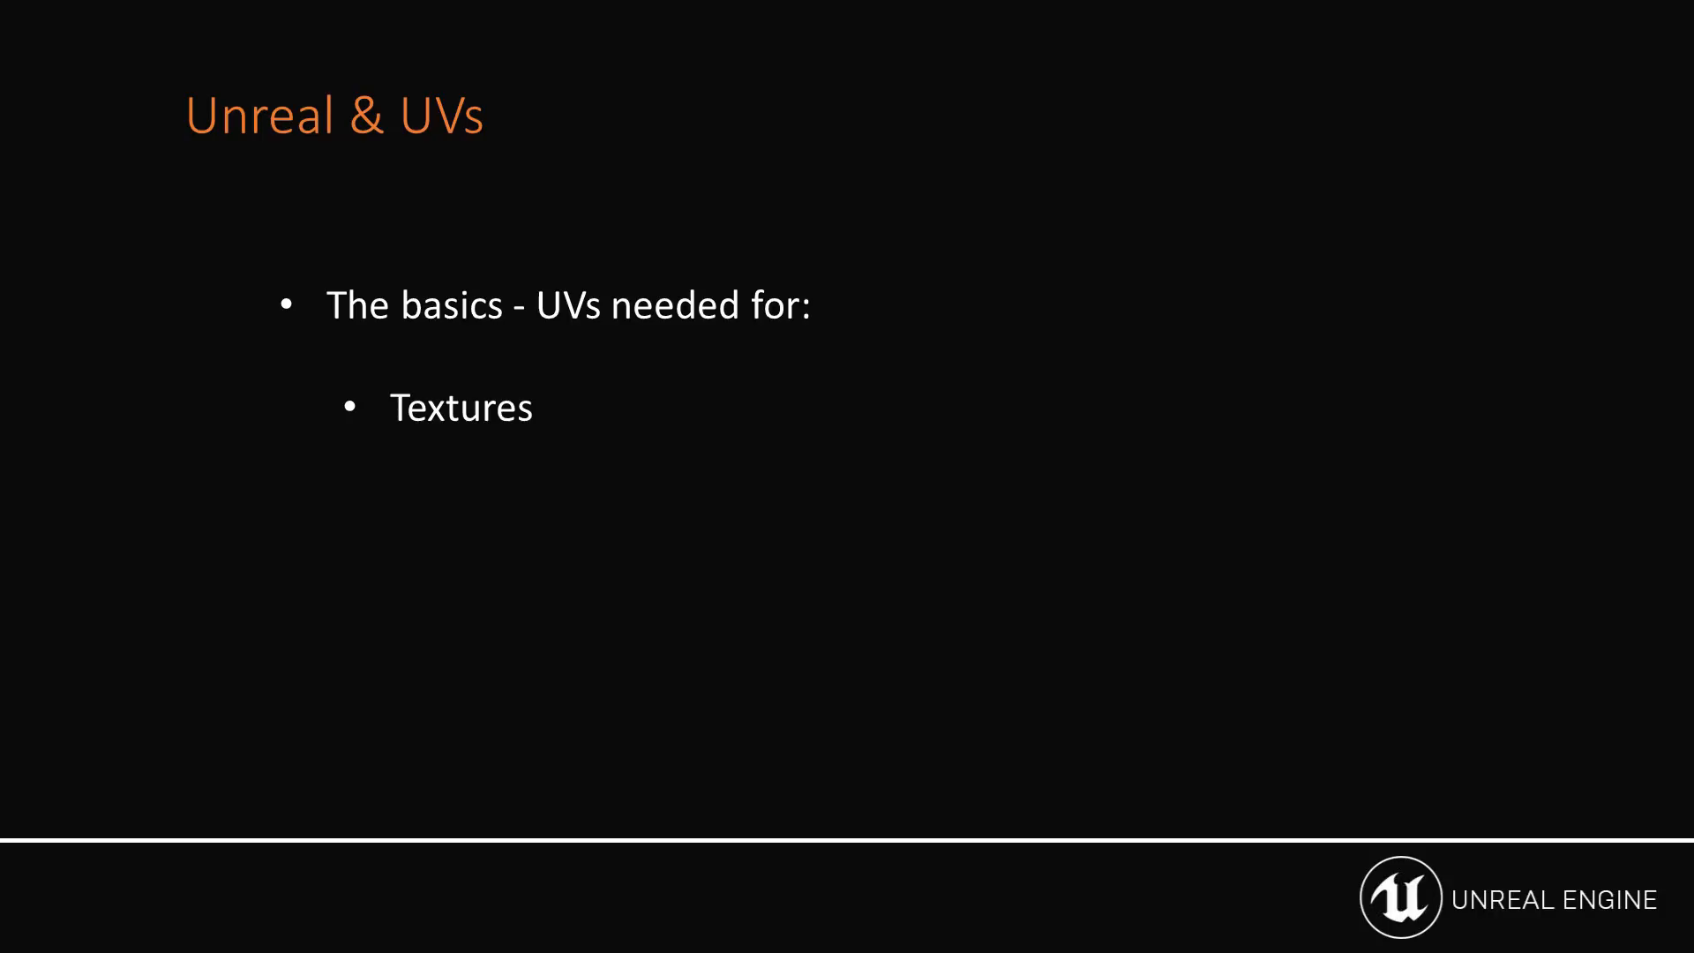
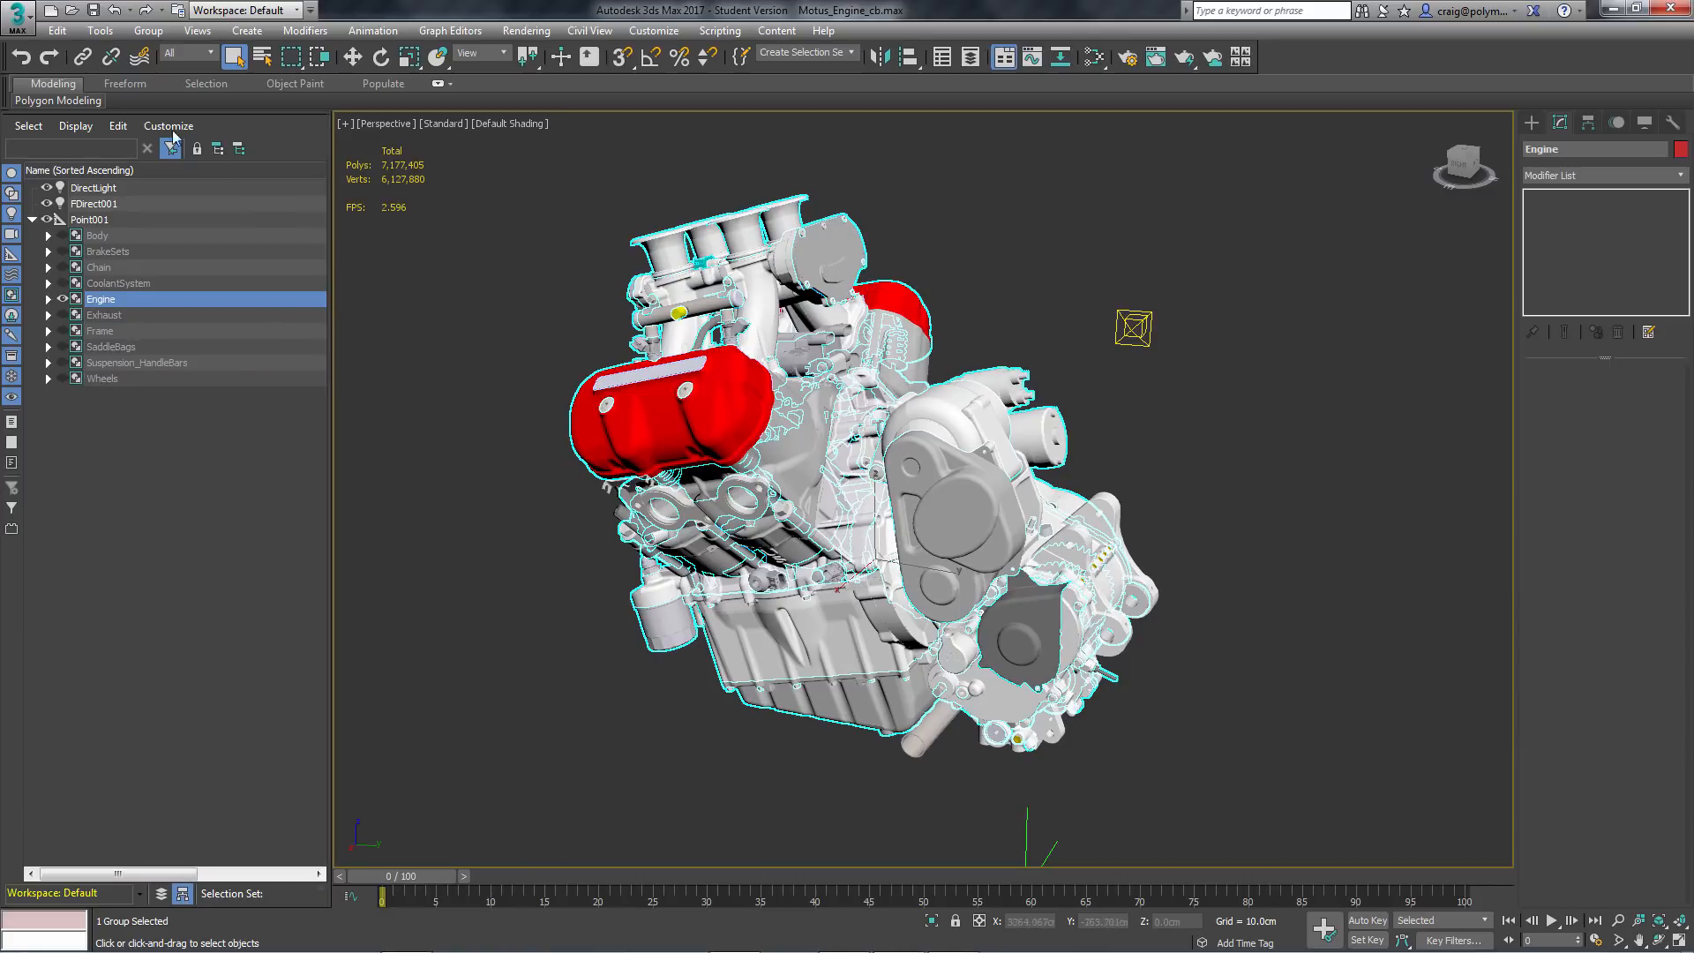
Start exporting only the selected Engine group to an FBX file named Motus_Engine
left_click(16, 15)
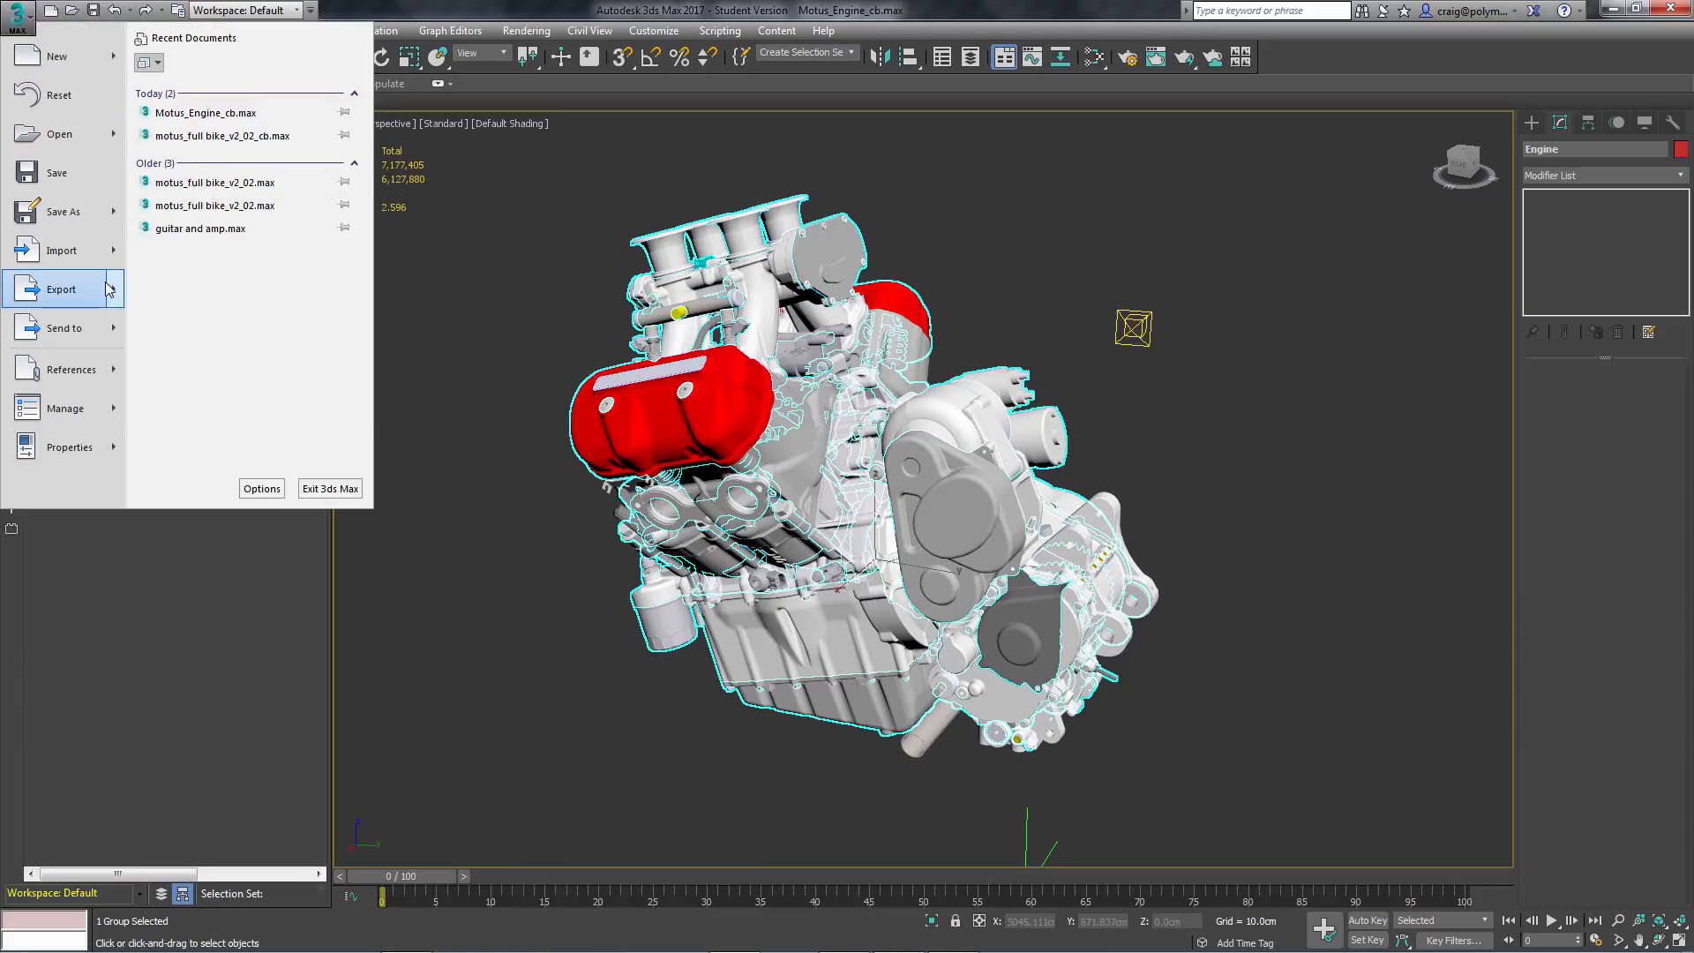
mouse_move(115, 292)
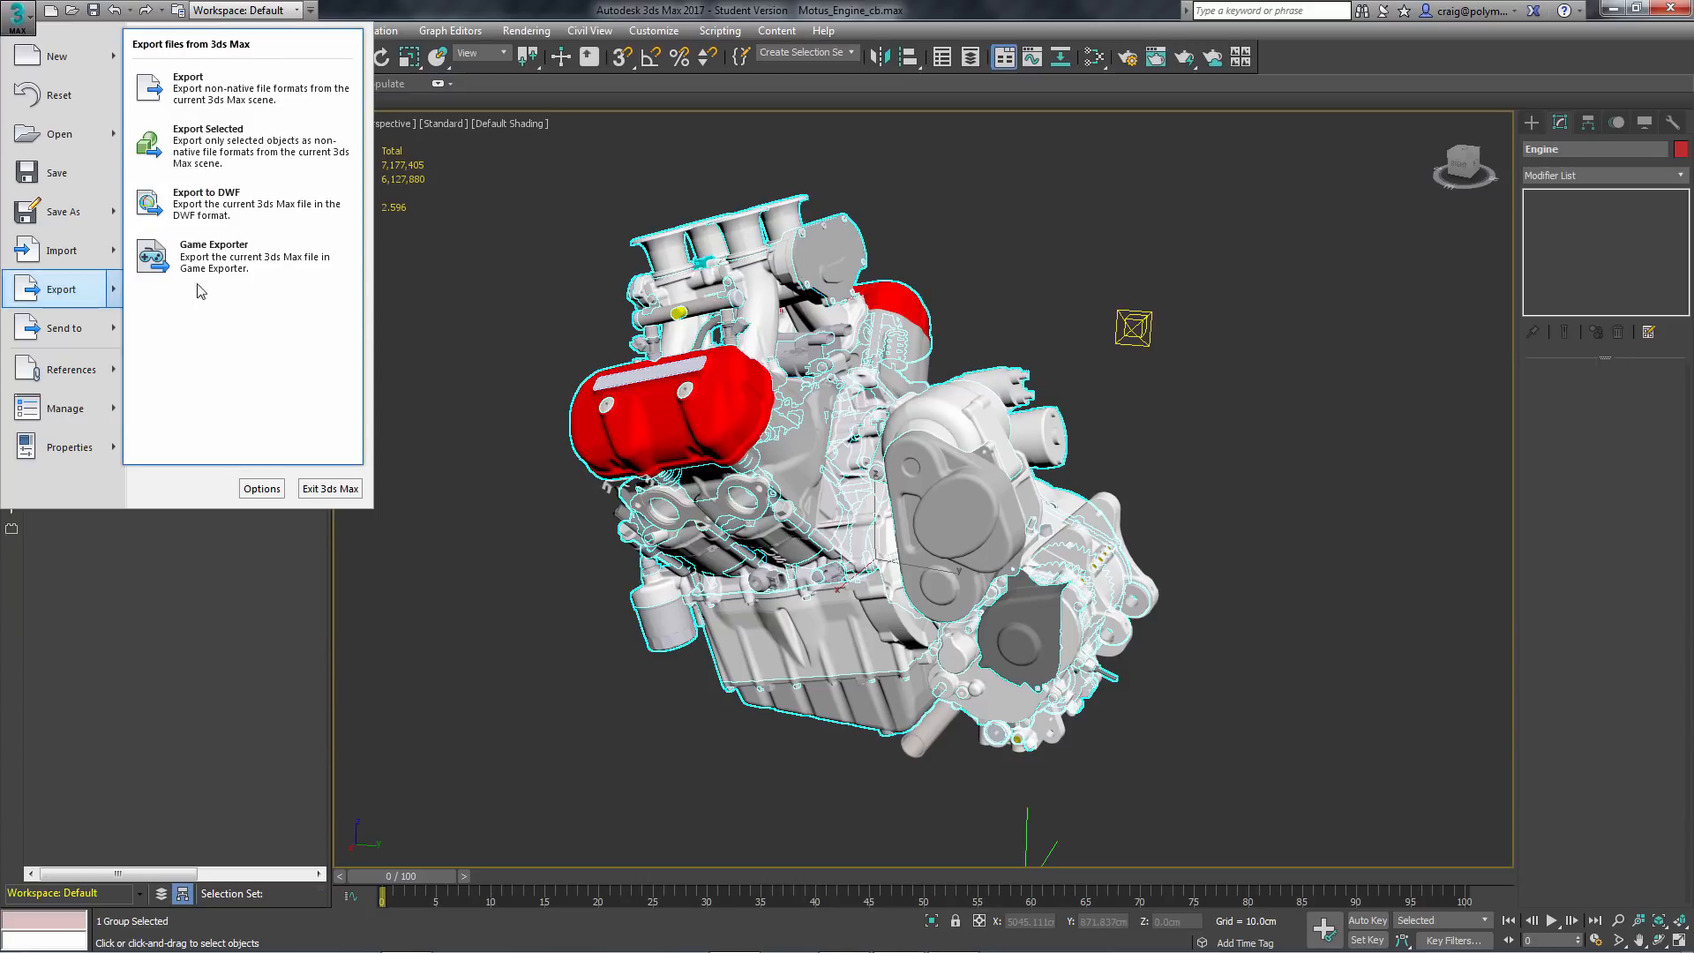
left_click(212, 145)
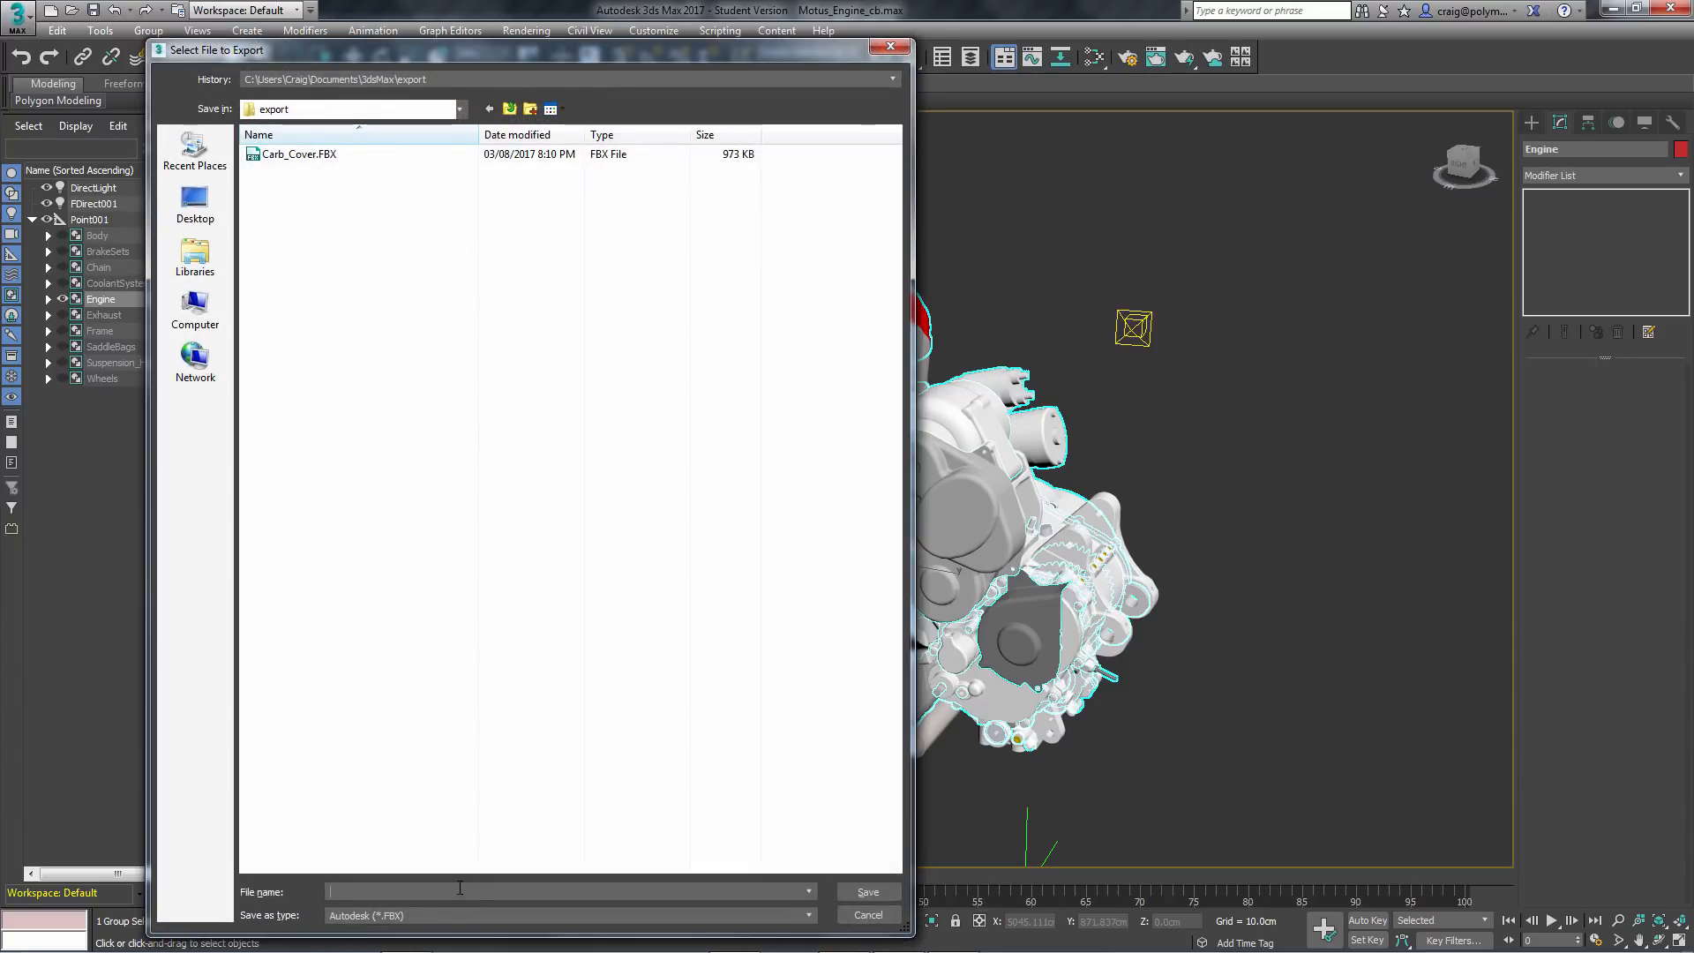
type("Motus_Engine")
left_click(897, 896)
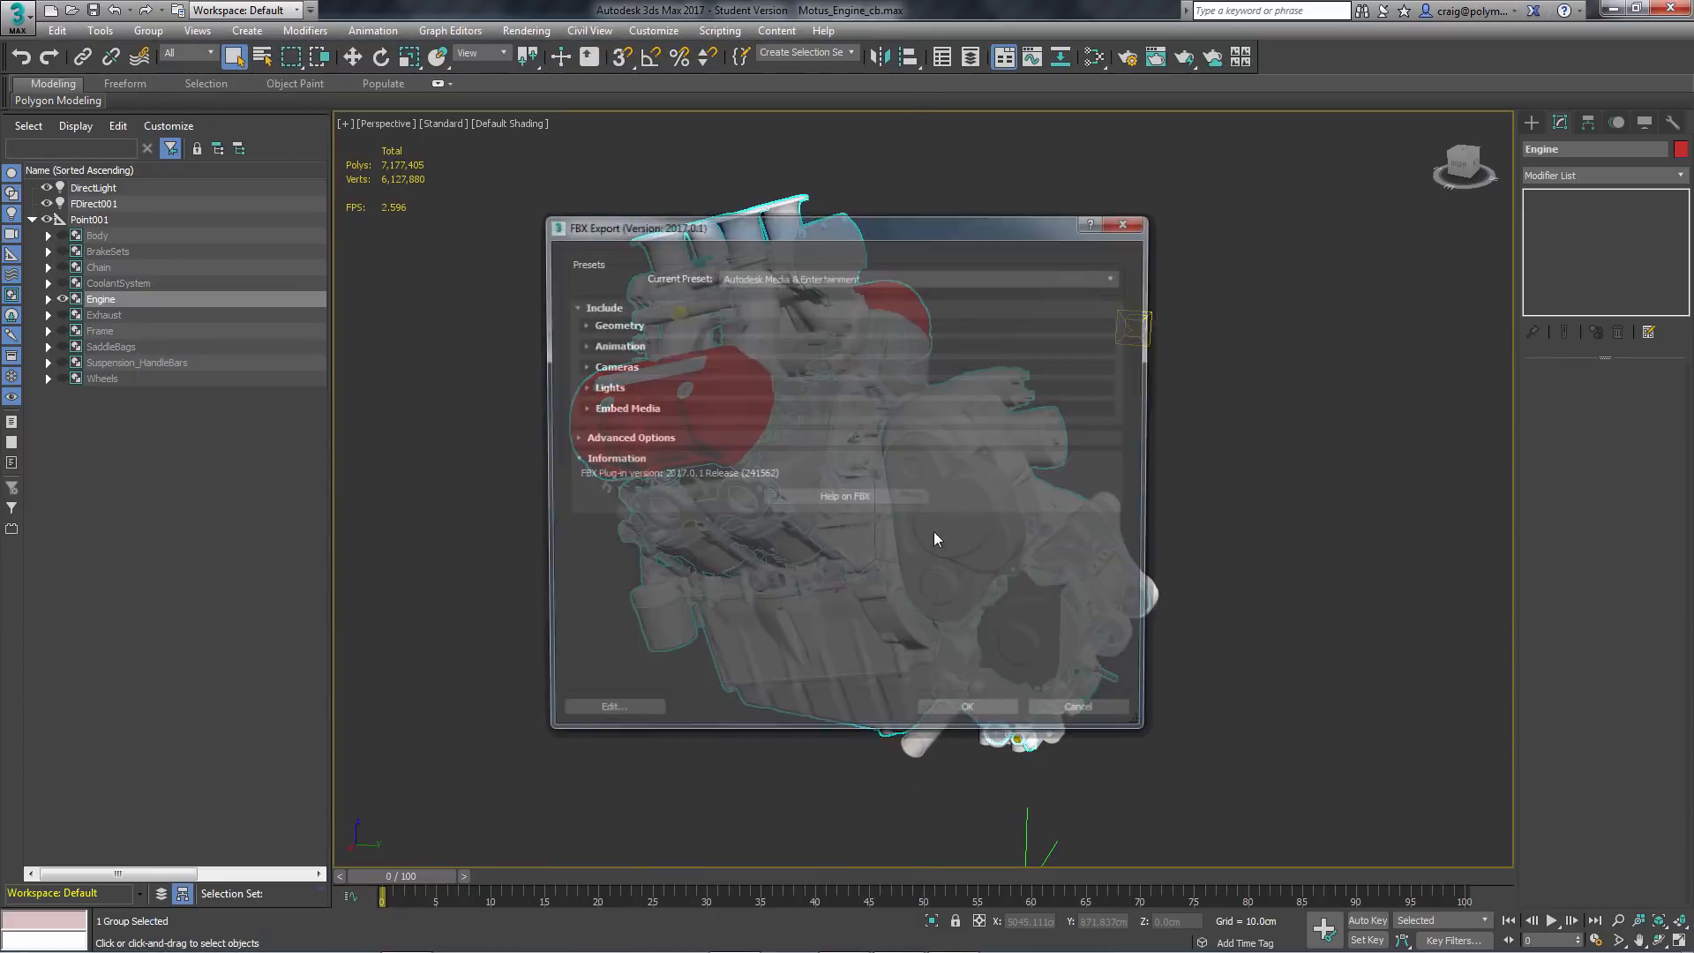
left_click_drag(805, 231, 805, 240)
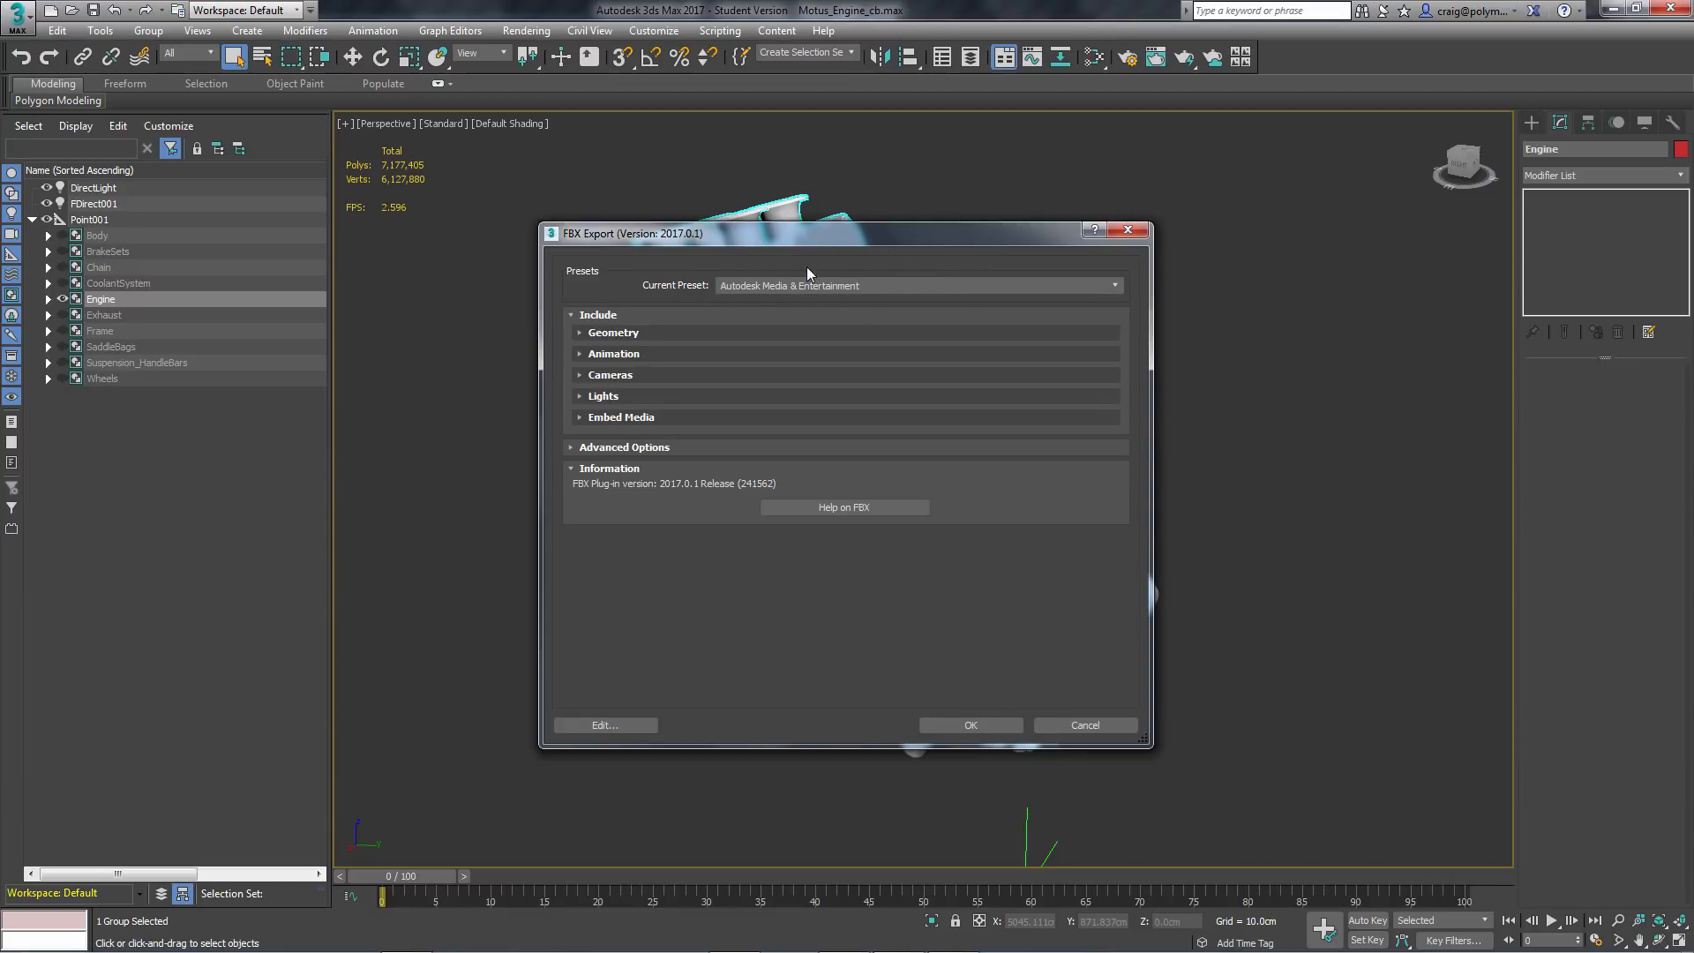
Enable Smoothing Groups in the Geometry options of the FBX export
left_click(579, 333)
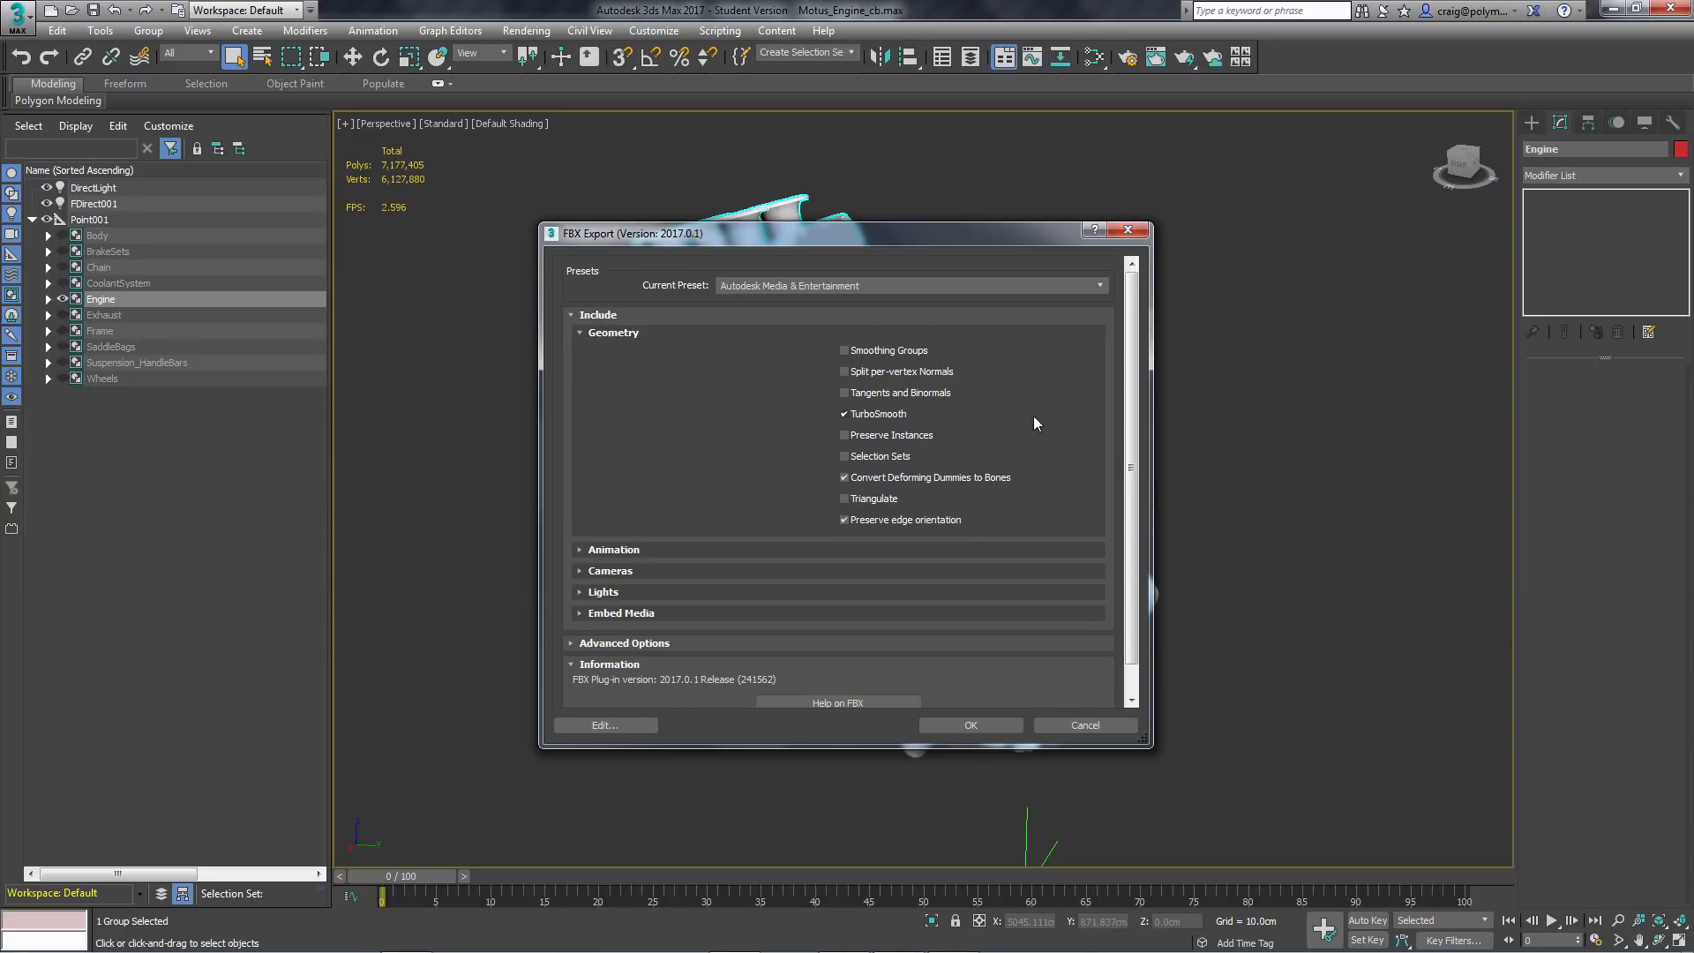
left_click(844, 351)
left_click(580, 333)
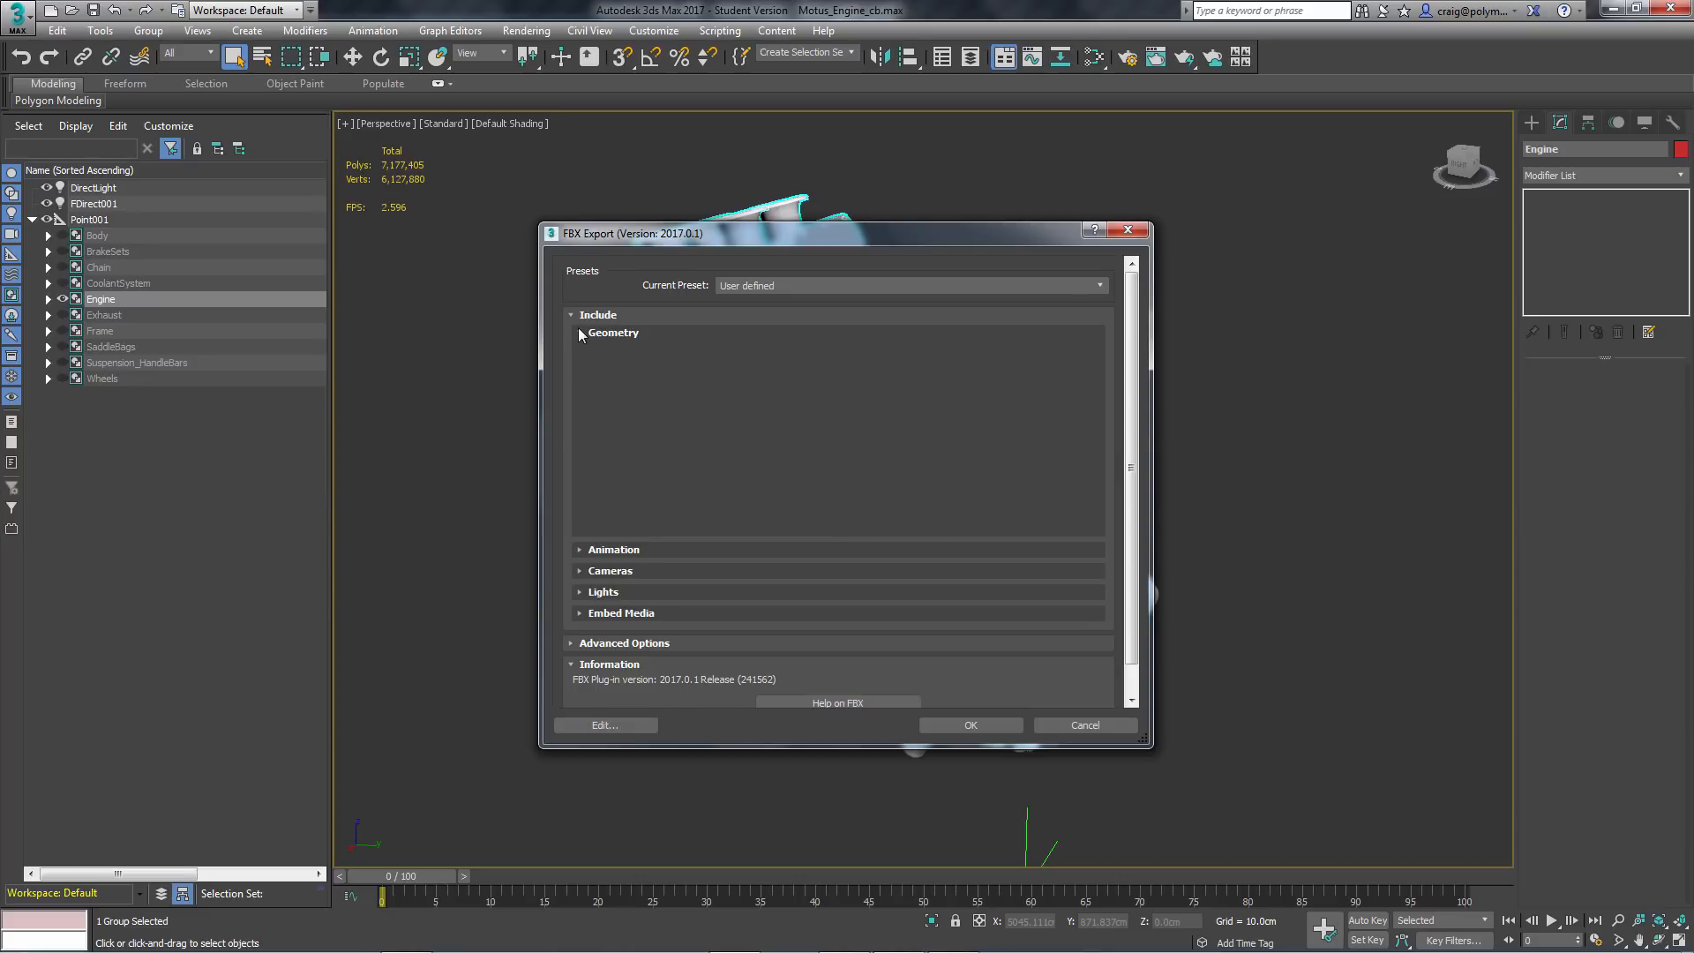
Review the Animation, Cameras, Lights and Embed Media options of the FBX export, then cancel the export
left_click(580, 354)
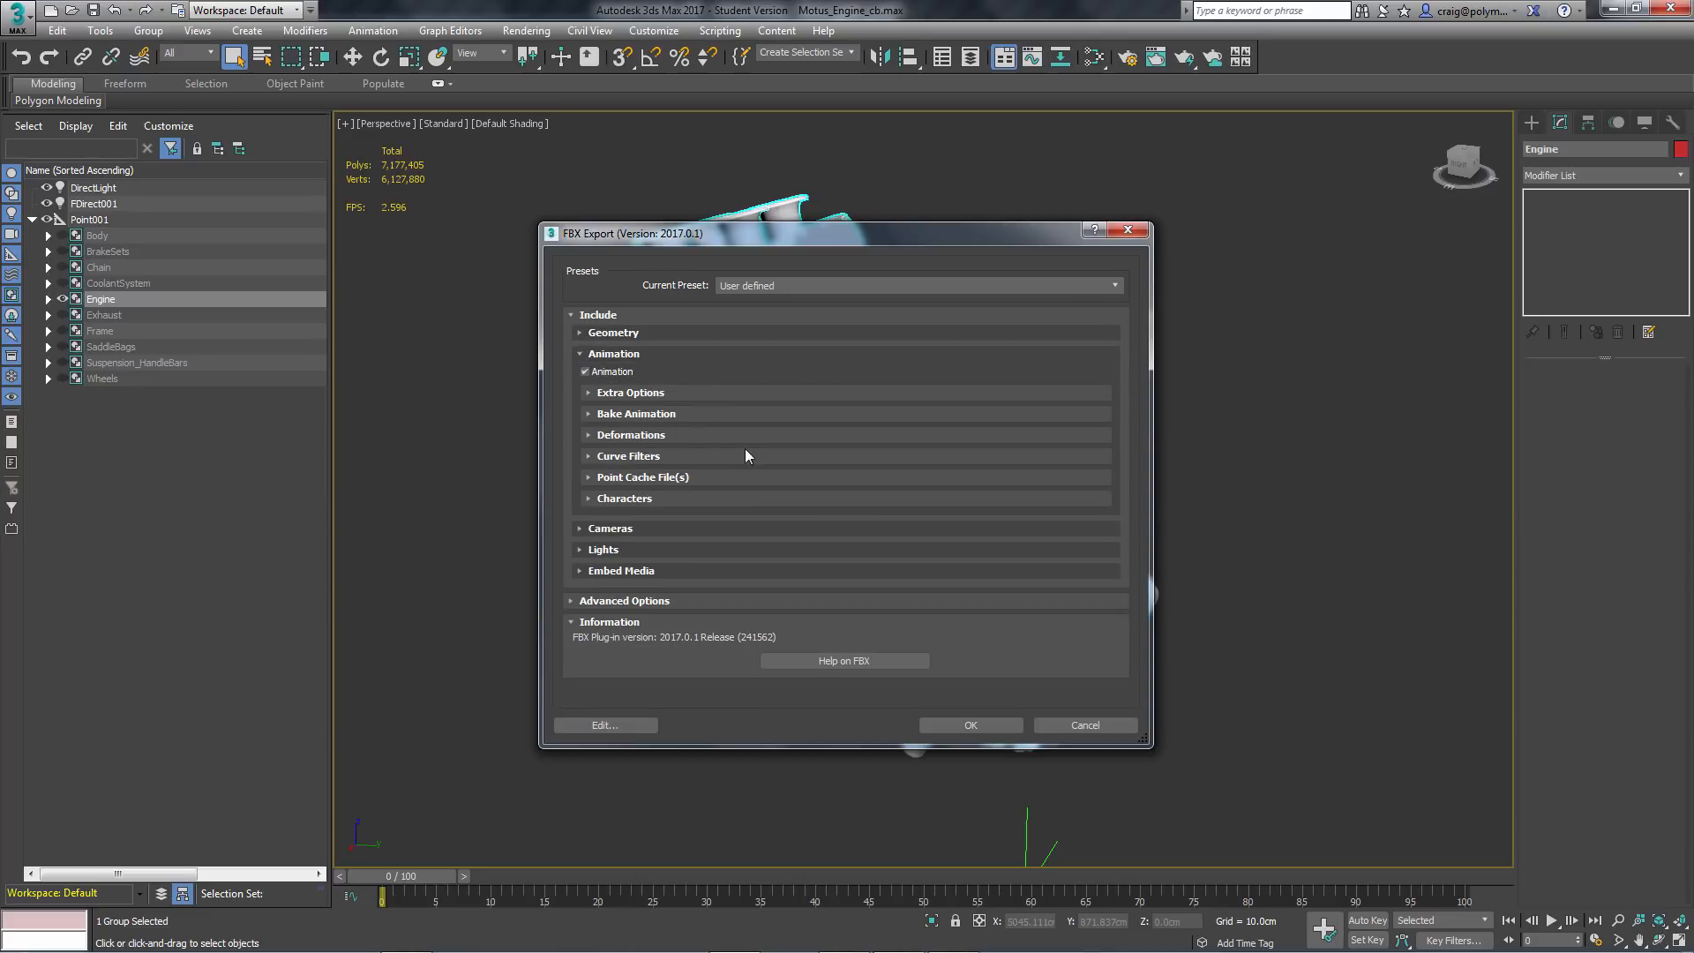
left_click(580, 354)
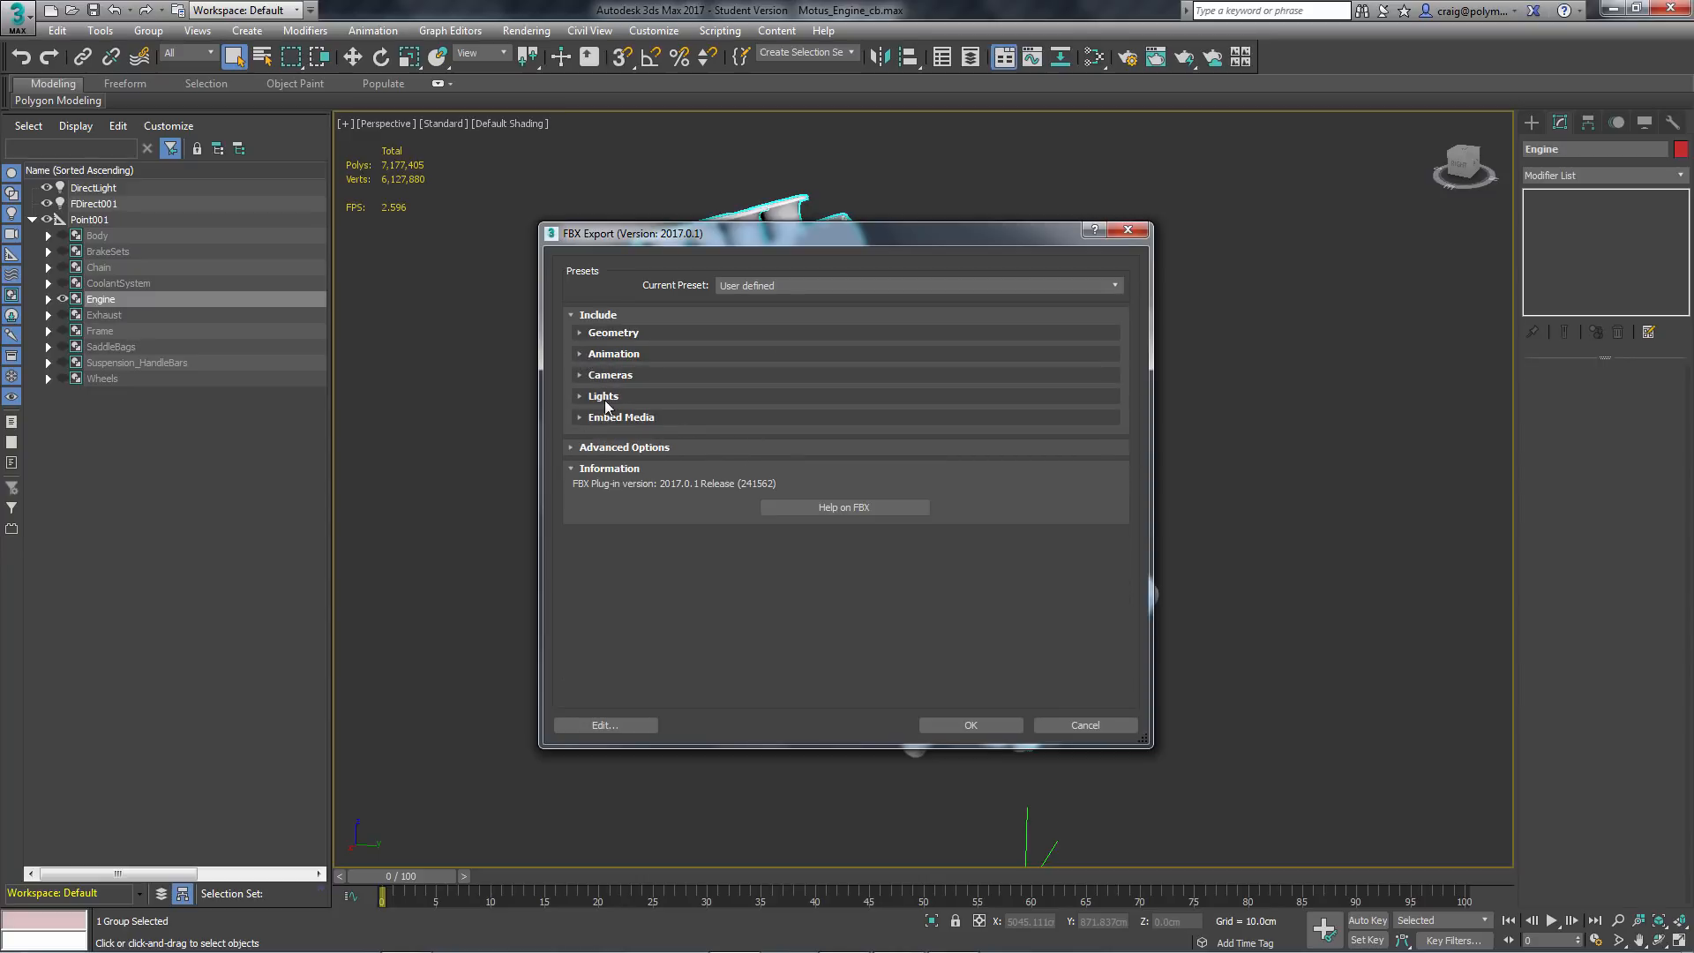
left_click(579, 375)
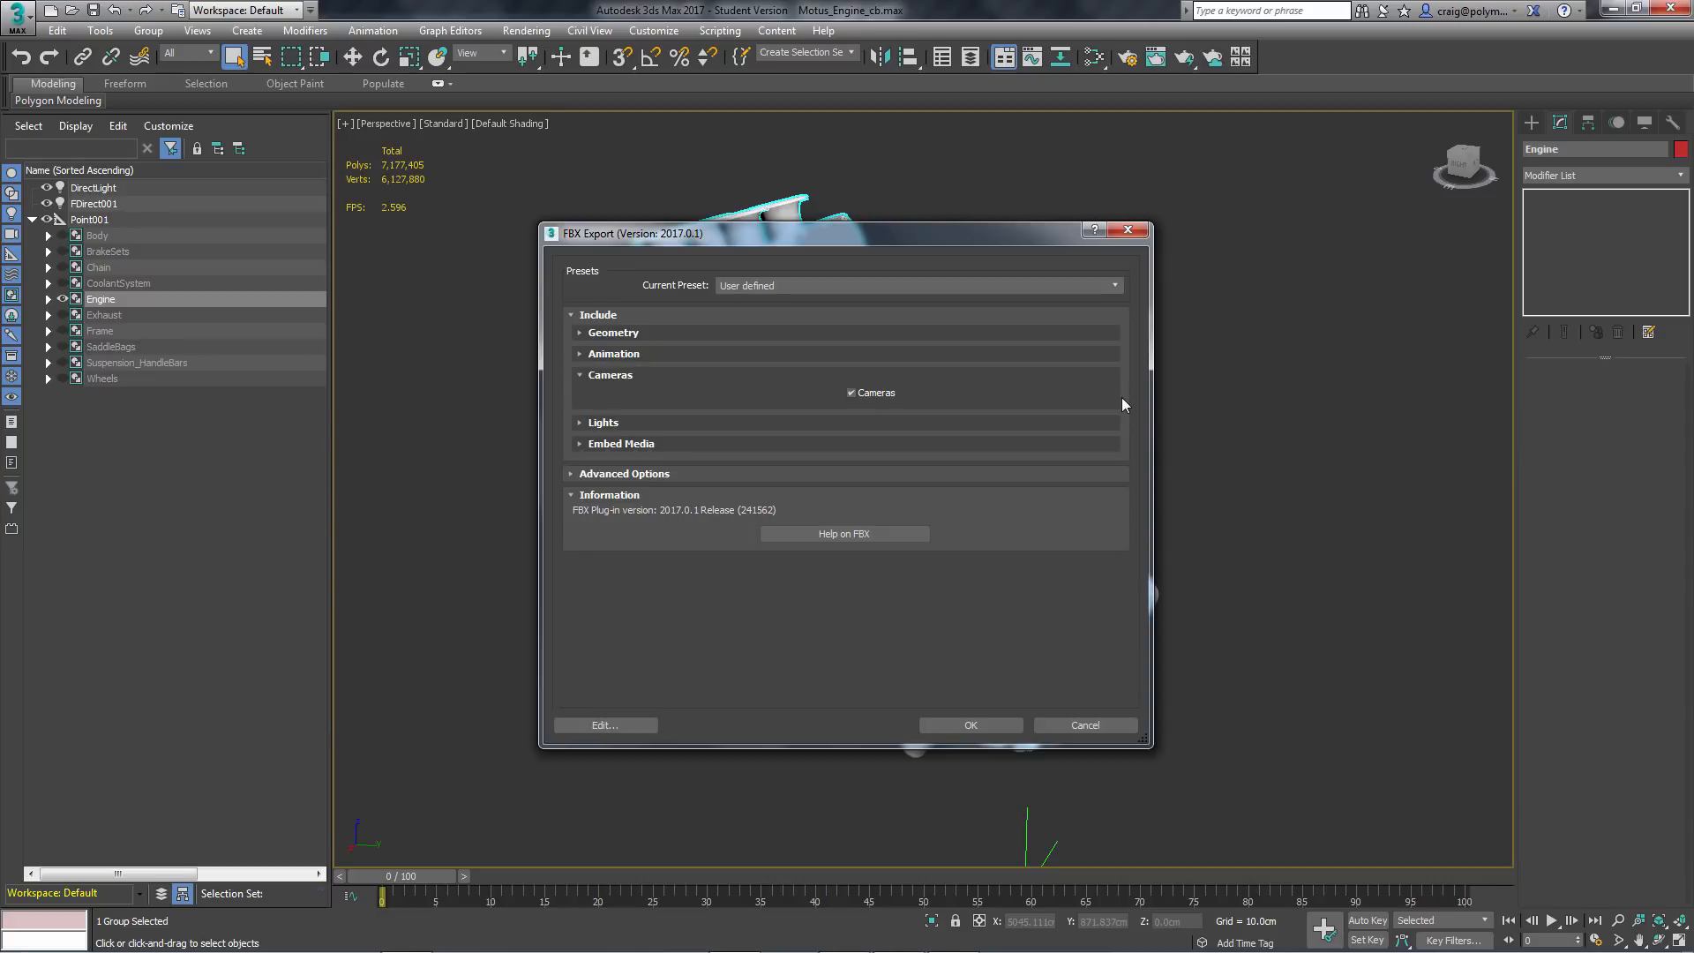
left_click(579, 374)
left_click(579, 395)
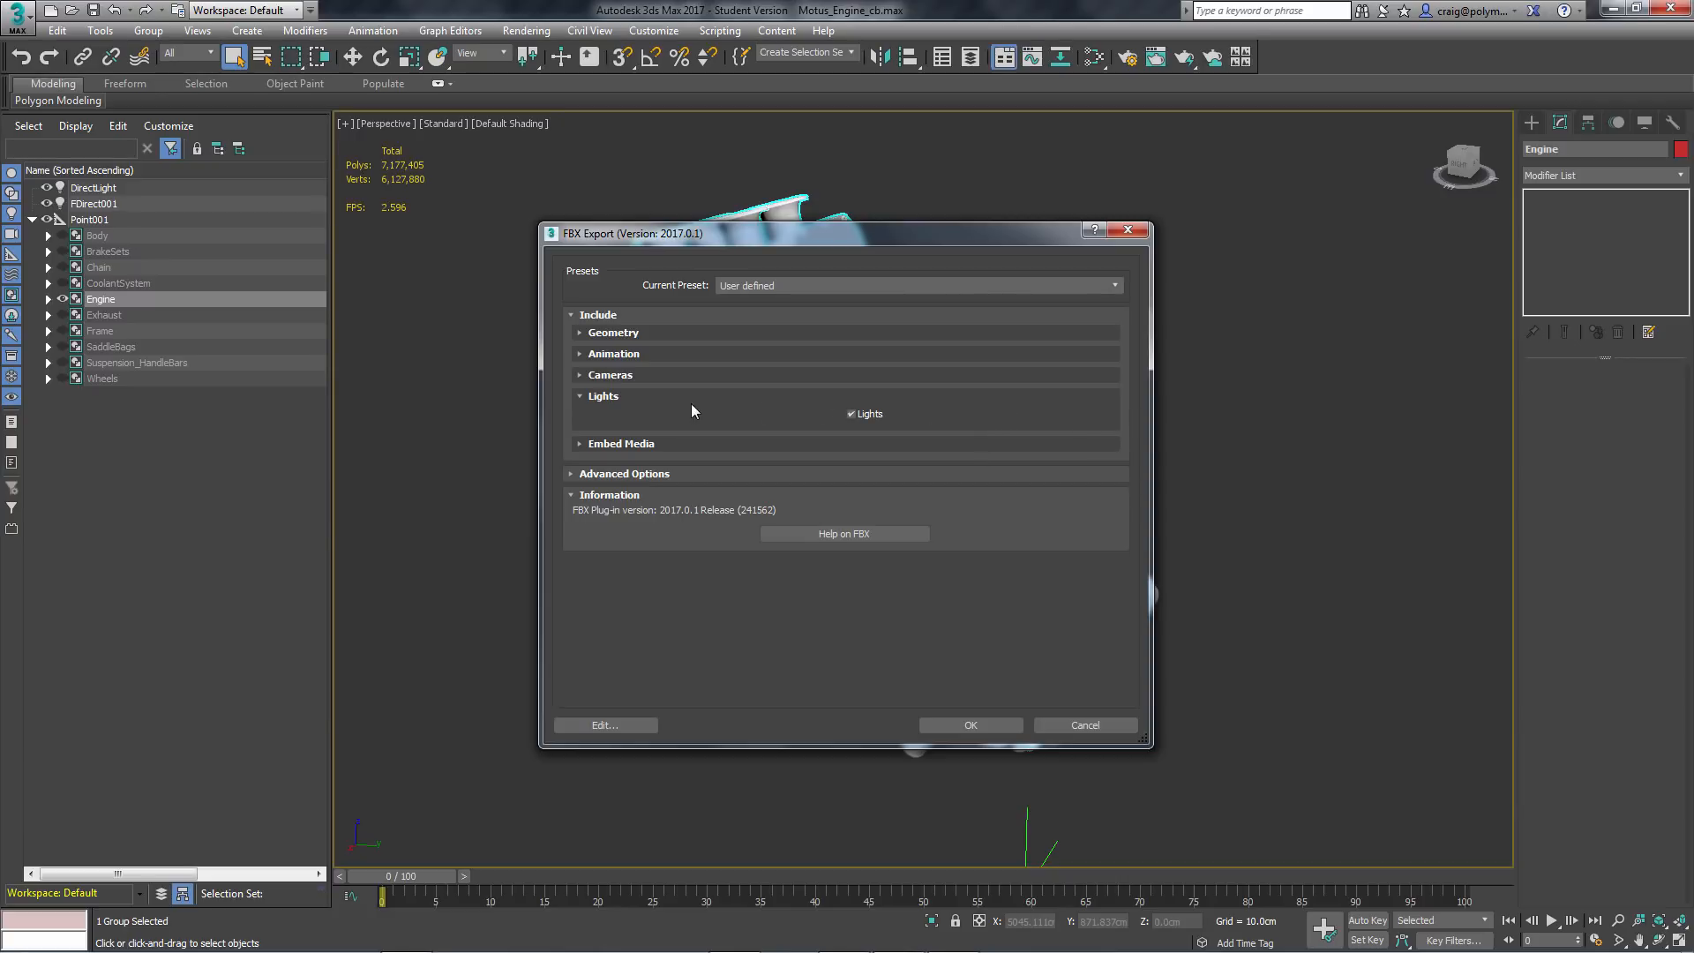
left_click(583, 395)
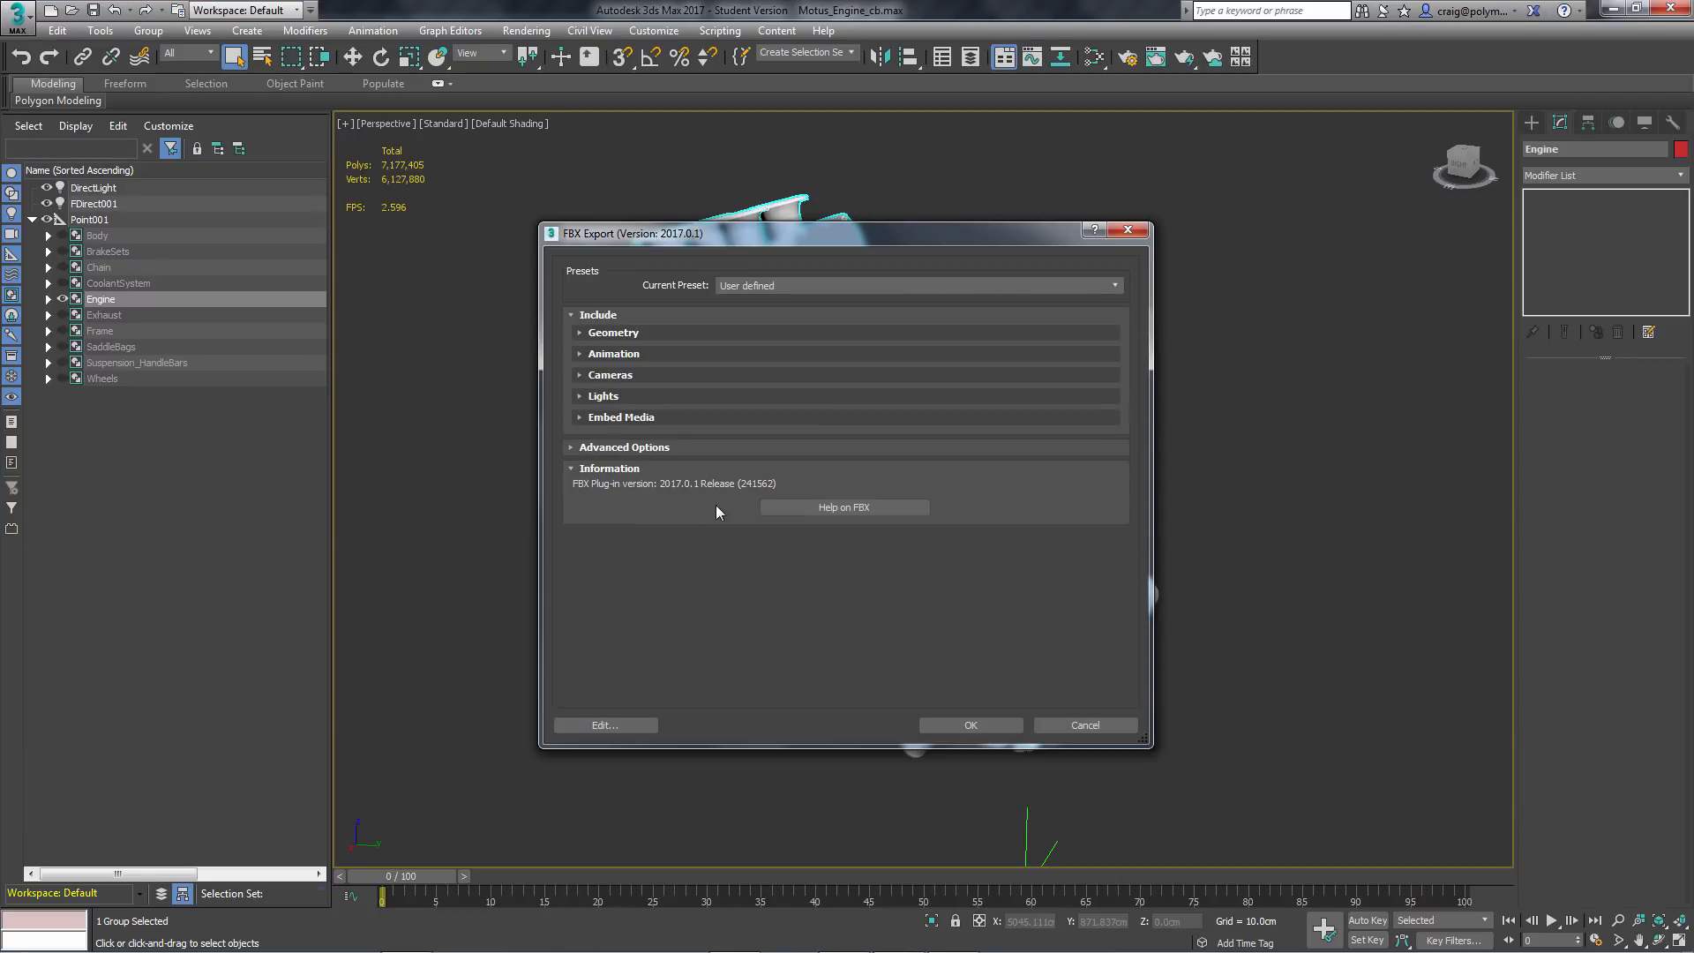
left_click(580, 417)
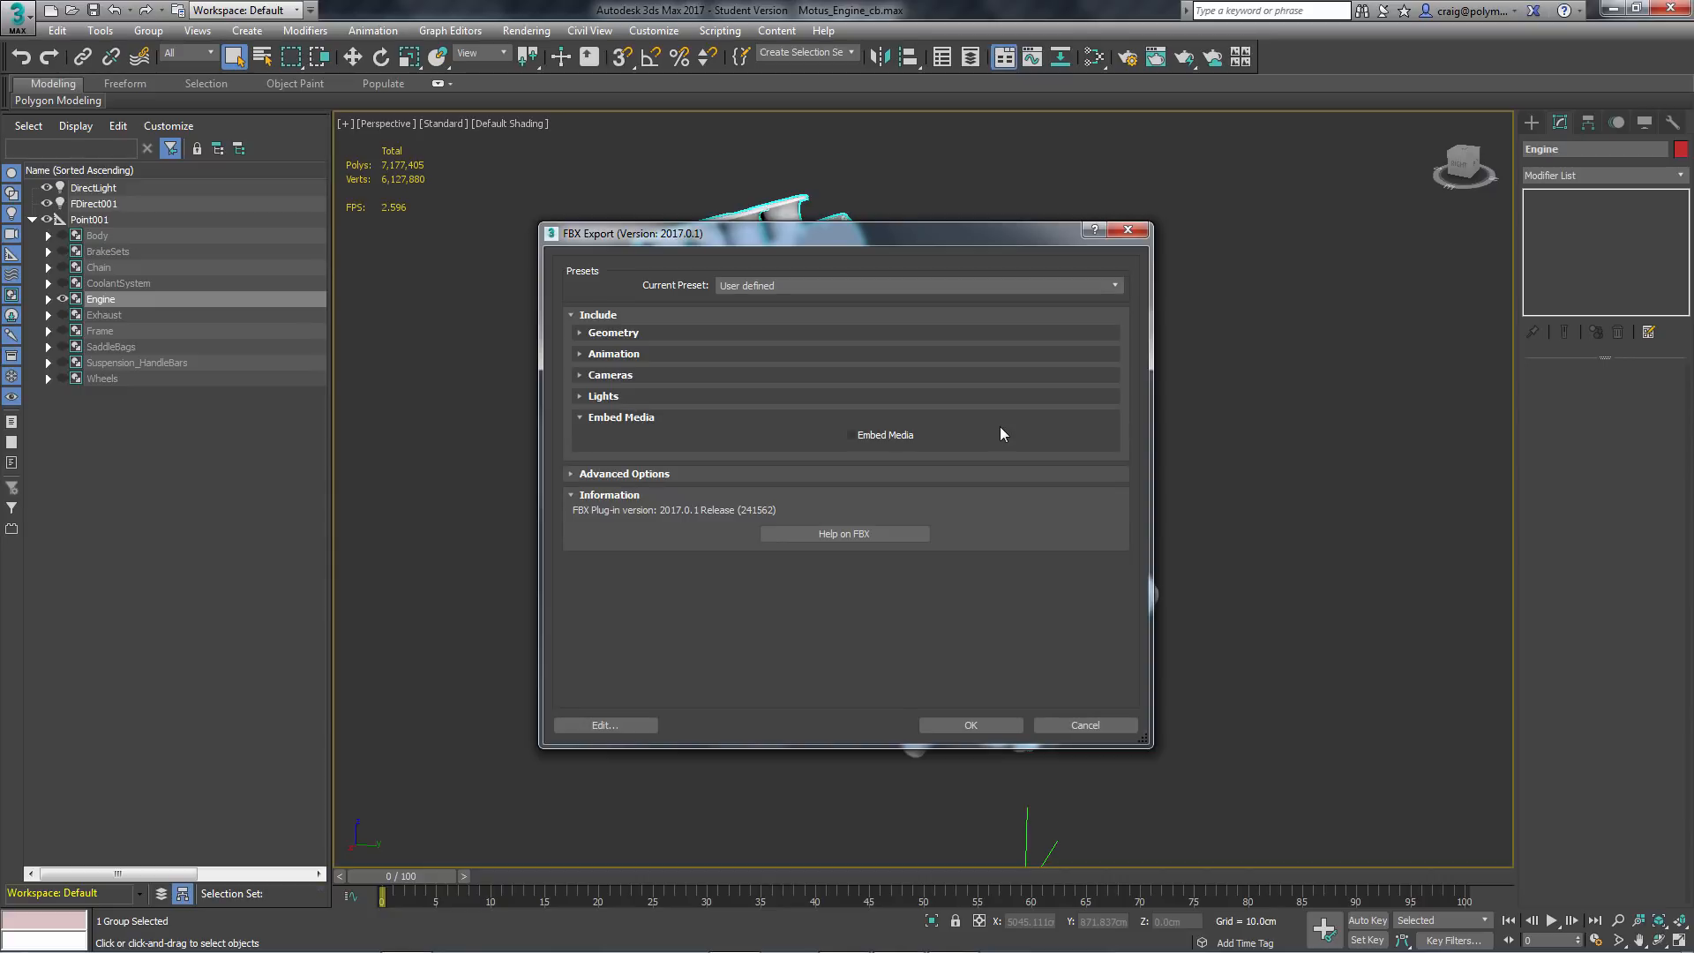
left_click(1084, 722)
Clear the current selection, select the Engine group and open it so its individual parts can be picked
left_click_drag(485, 165, 1269, 797)
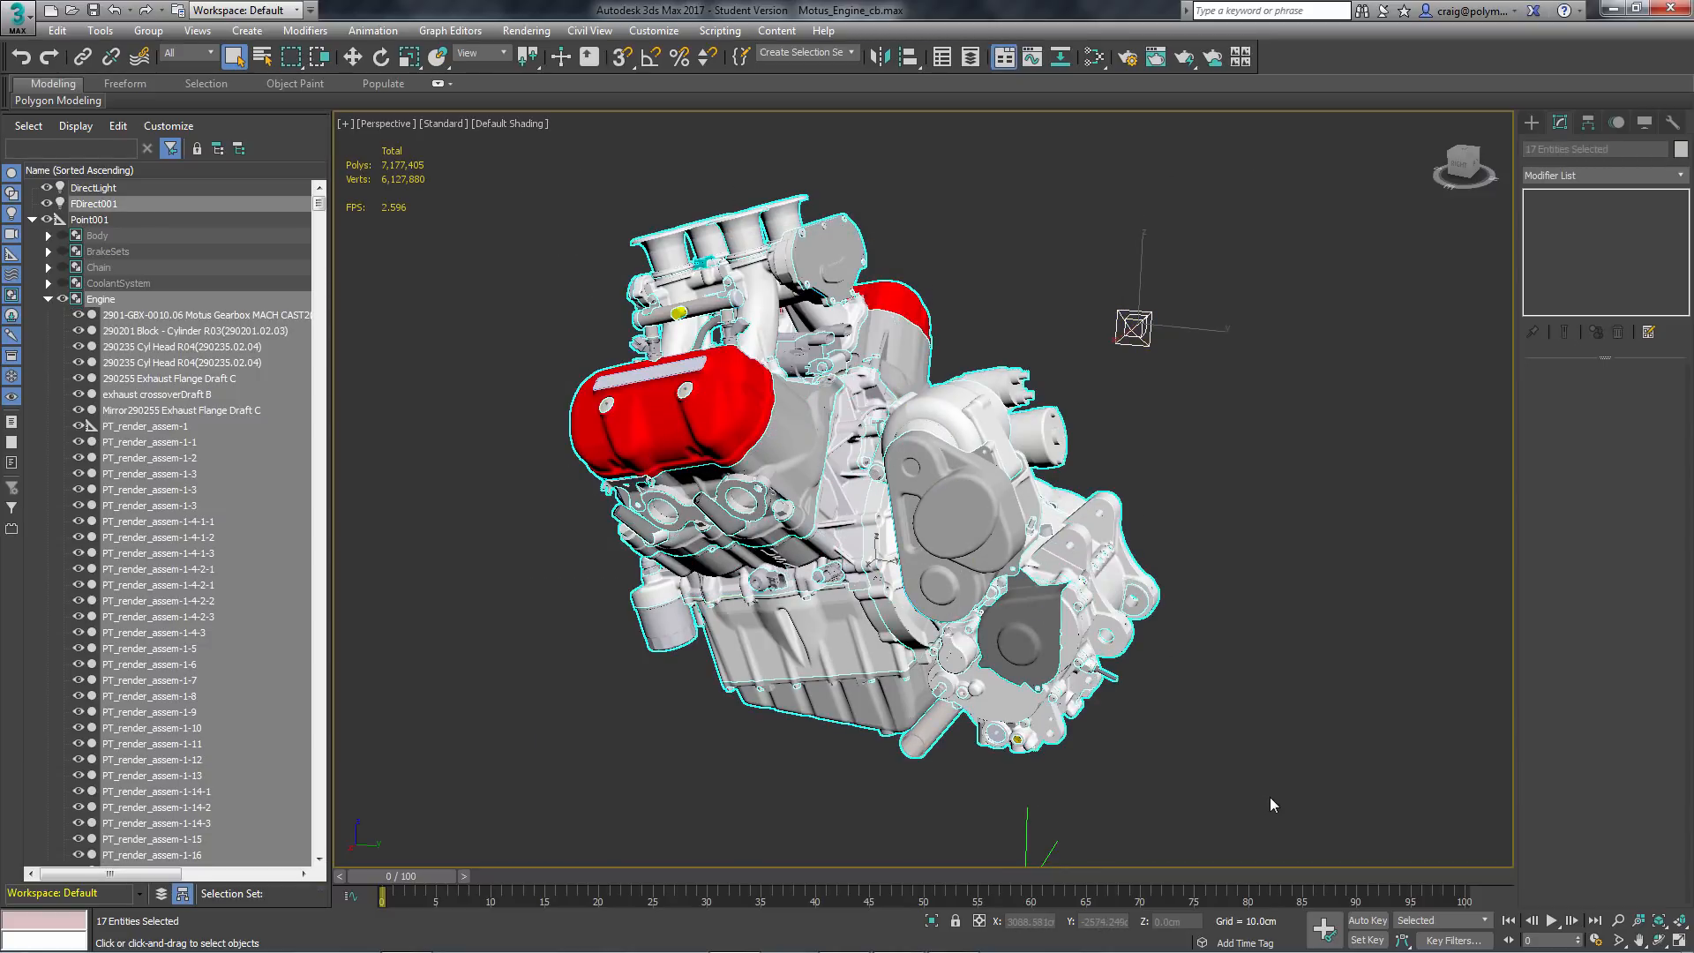
left_click(1250, 599)
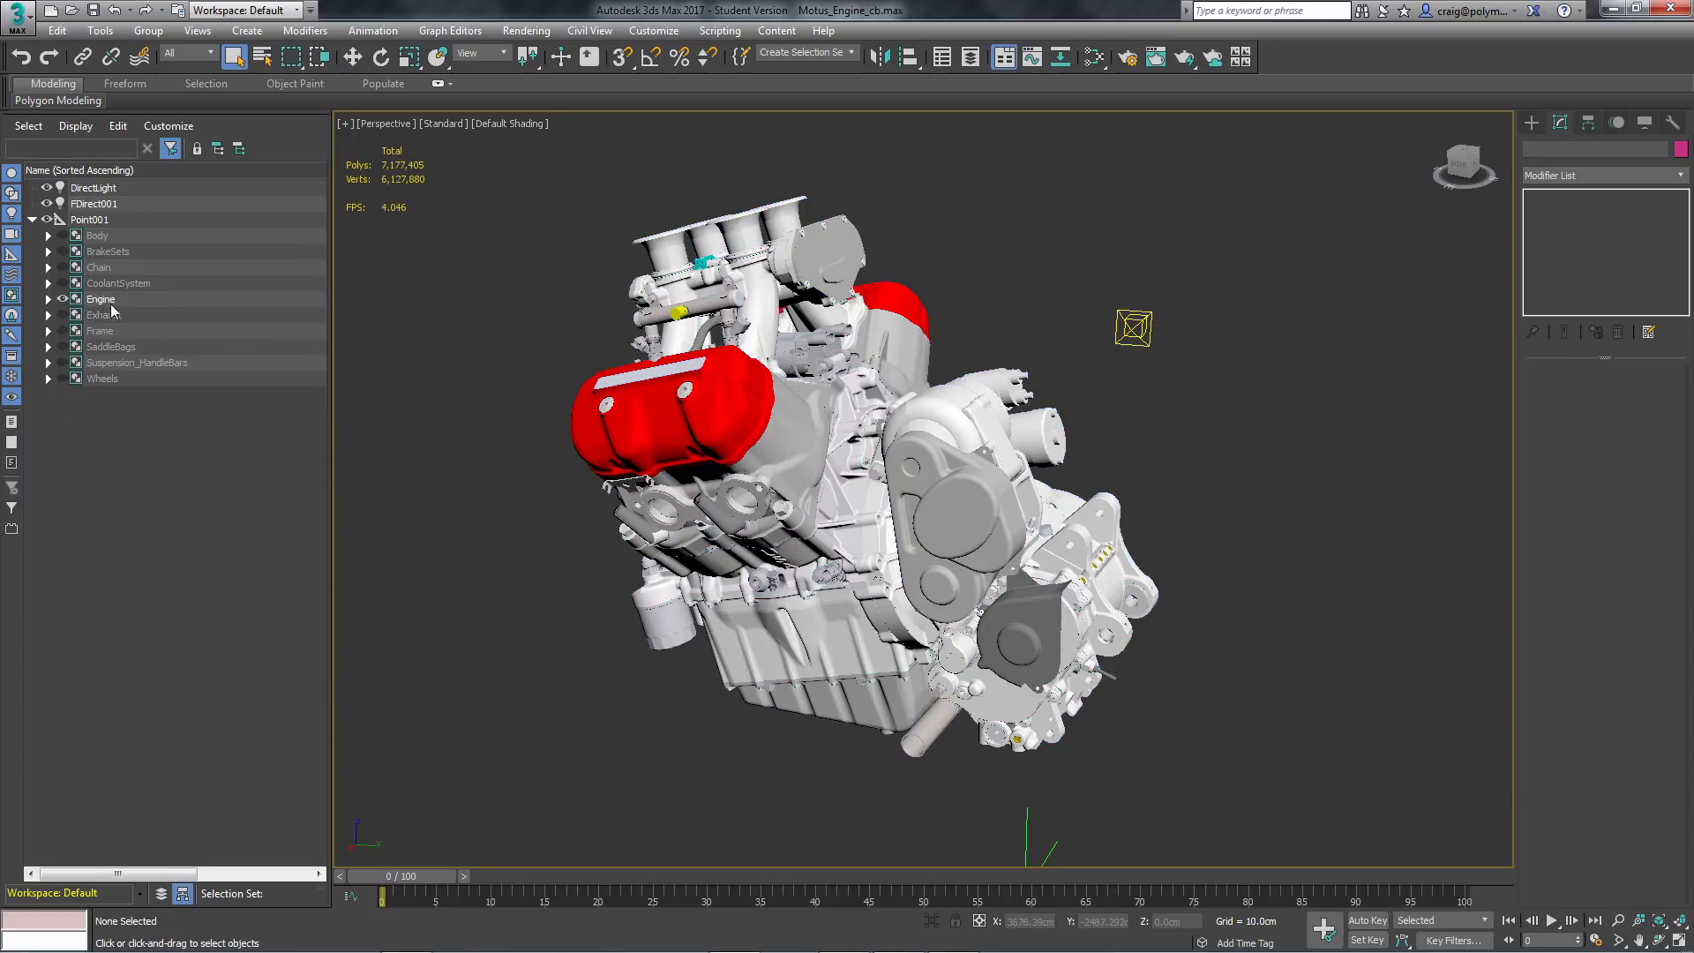
left_click(104, 301)
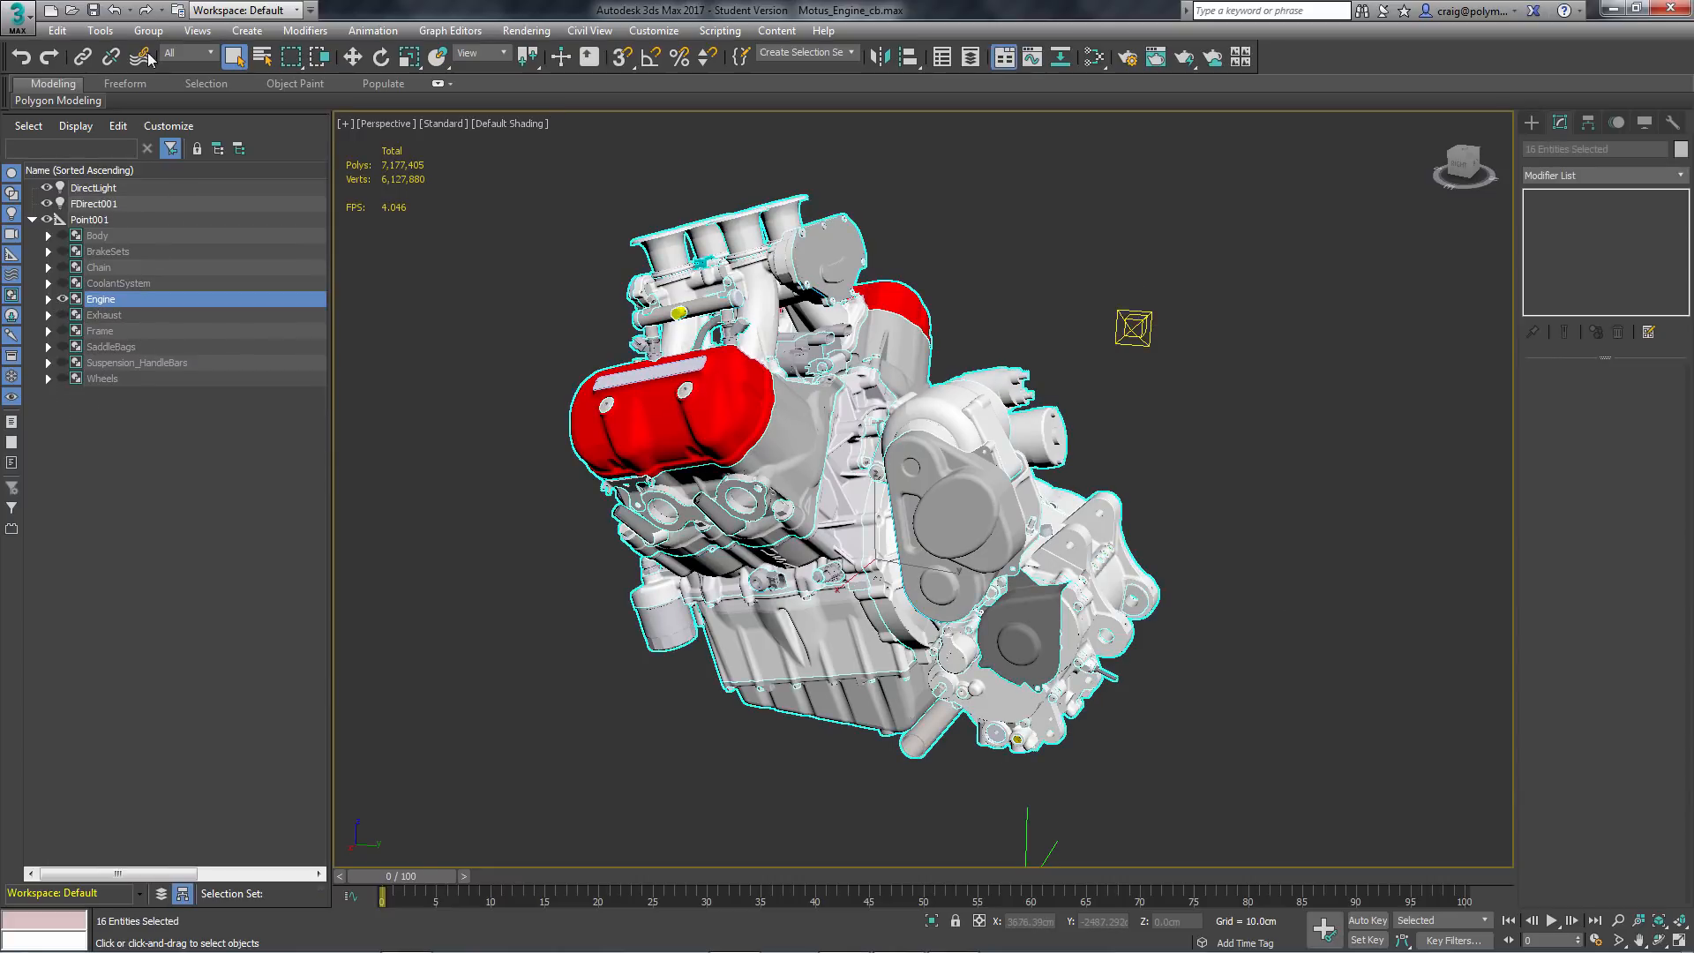
left_click(149, 31)
left_click(204, 94)
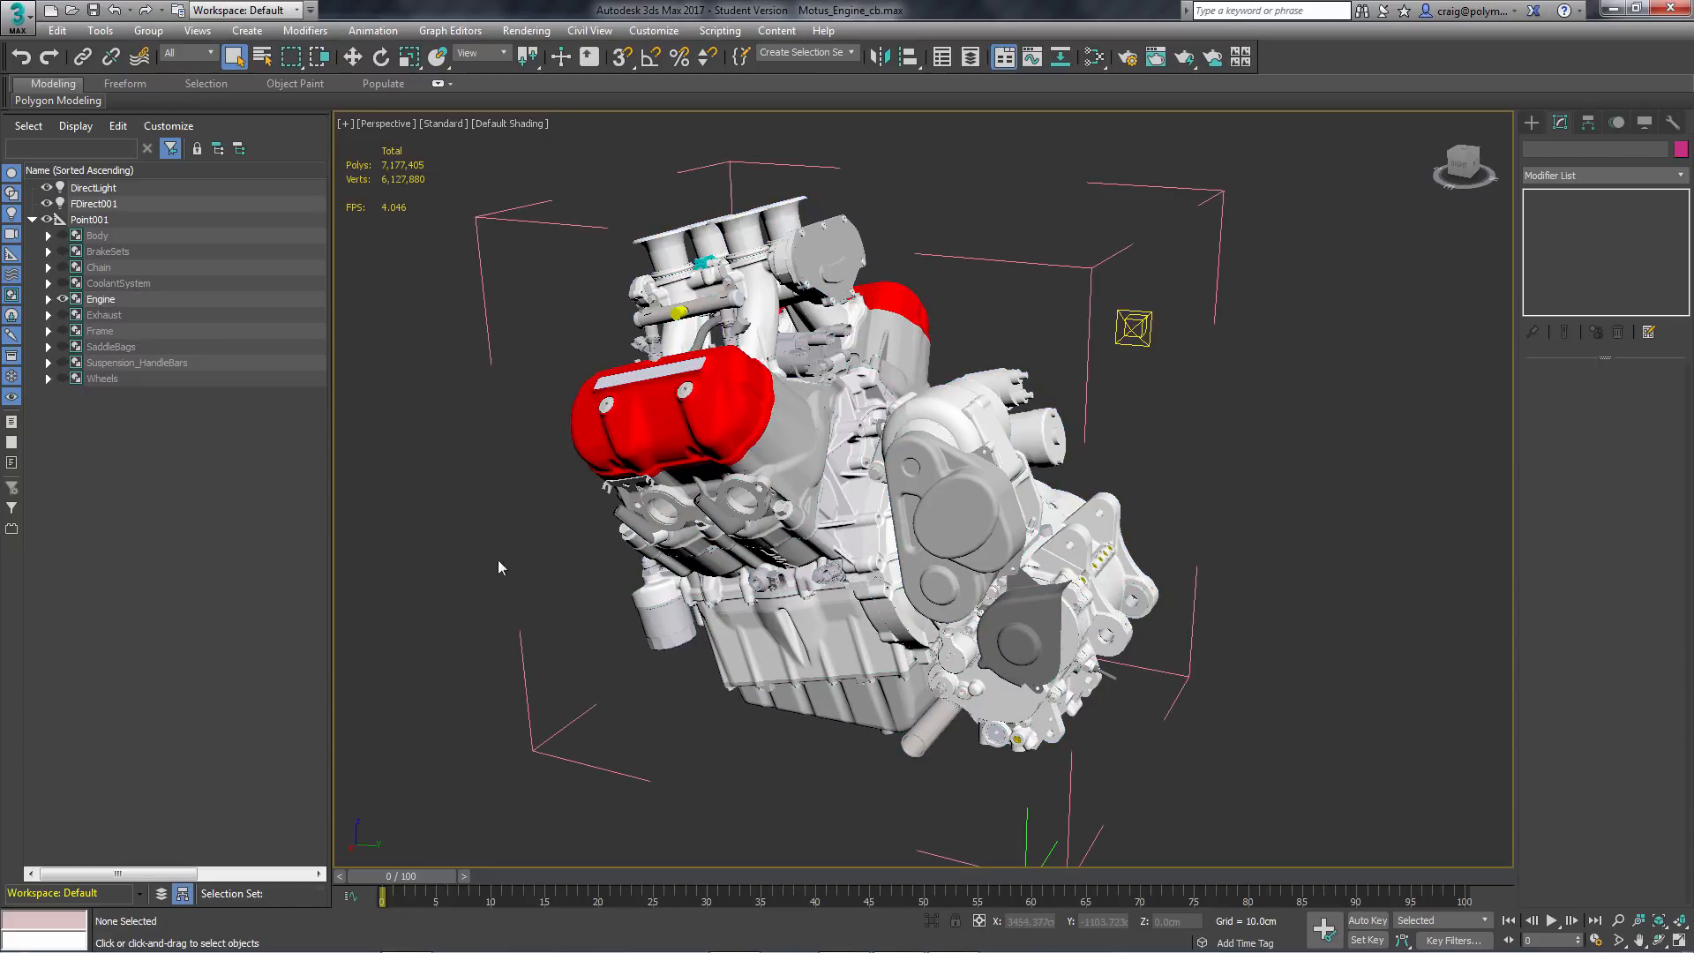
Select both red valve covers and the large grey front cover together inside the opened Engine group
left_click(719, 422)
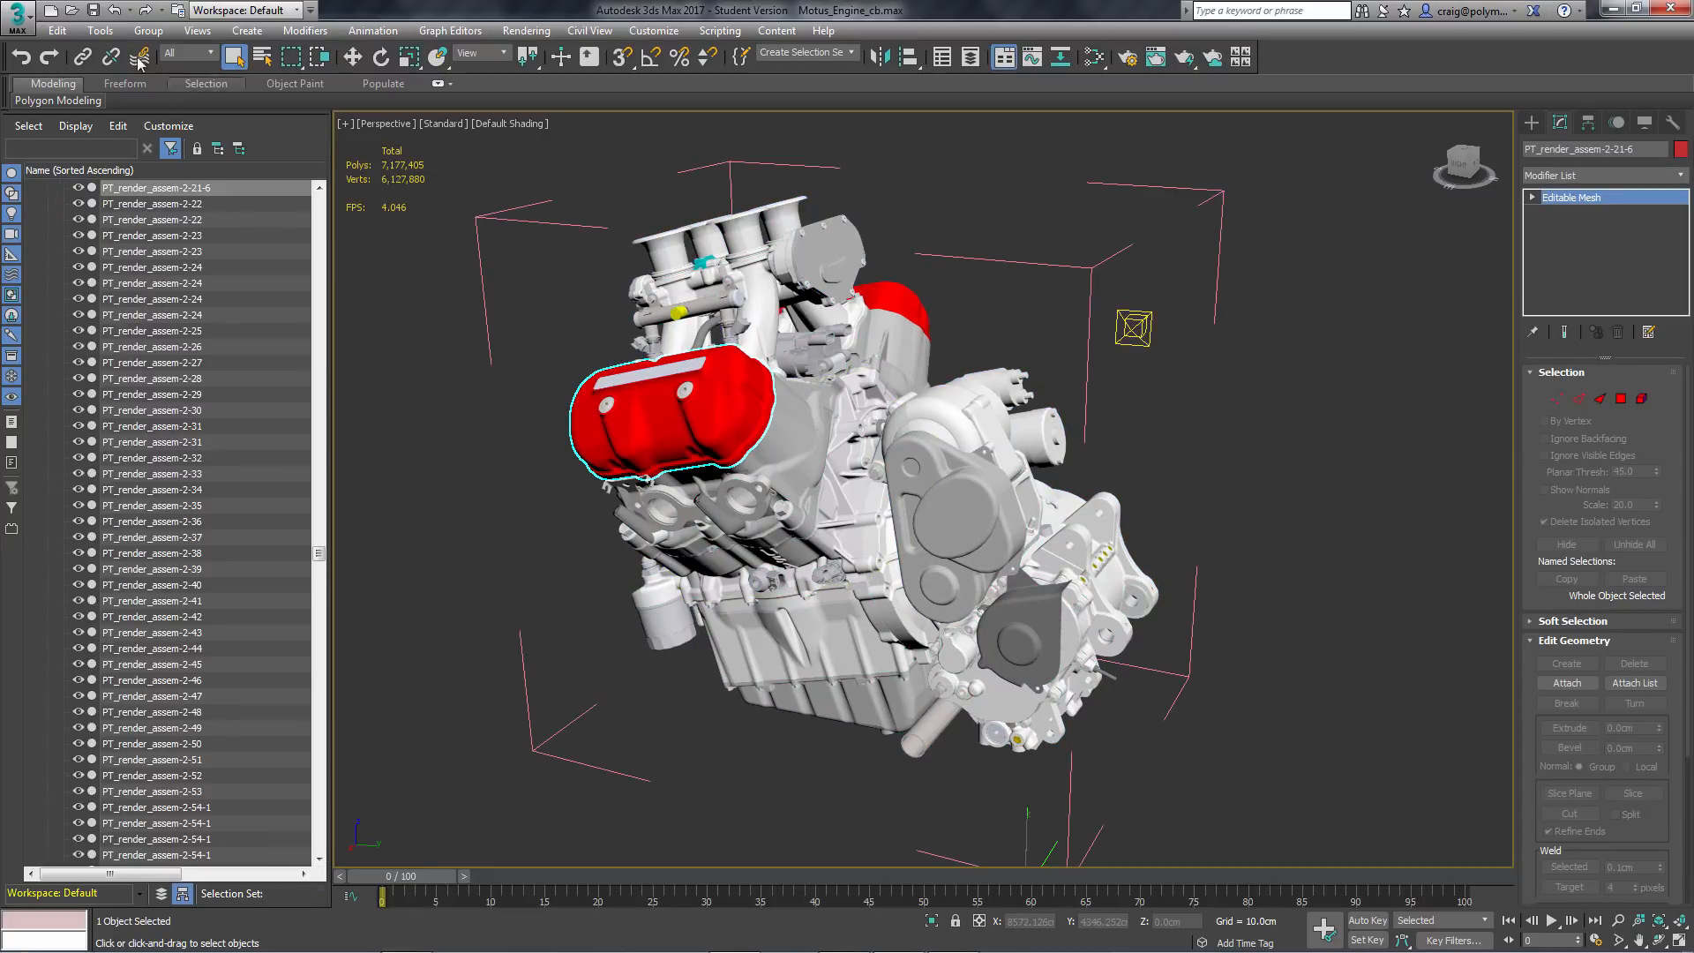
left_click(31, 24)
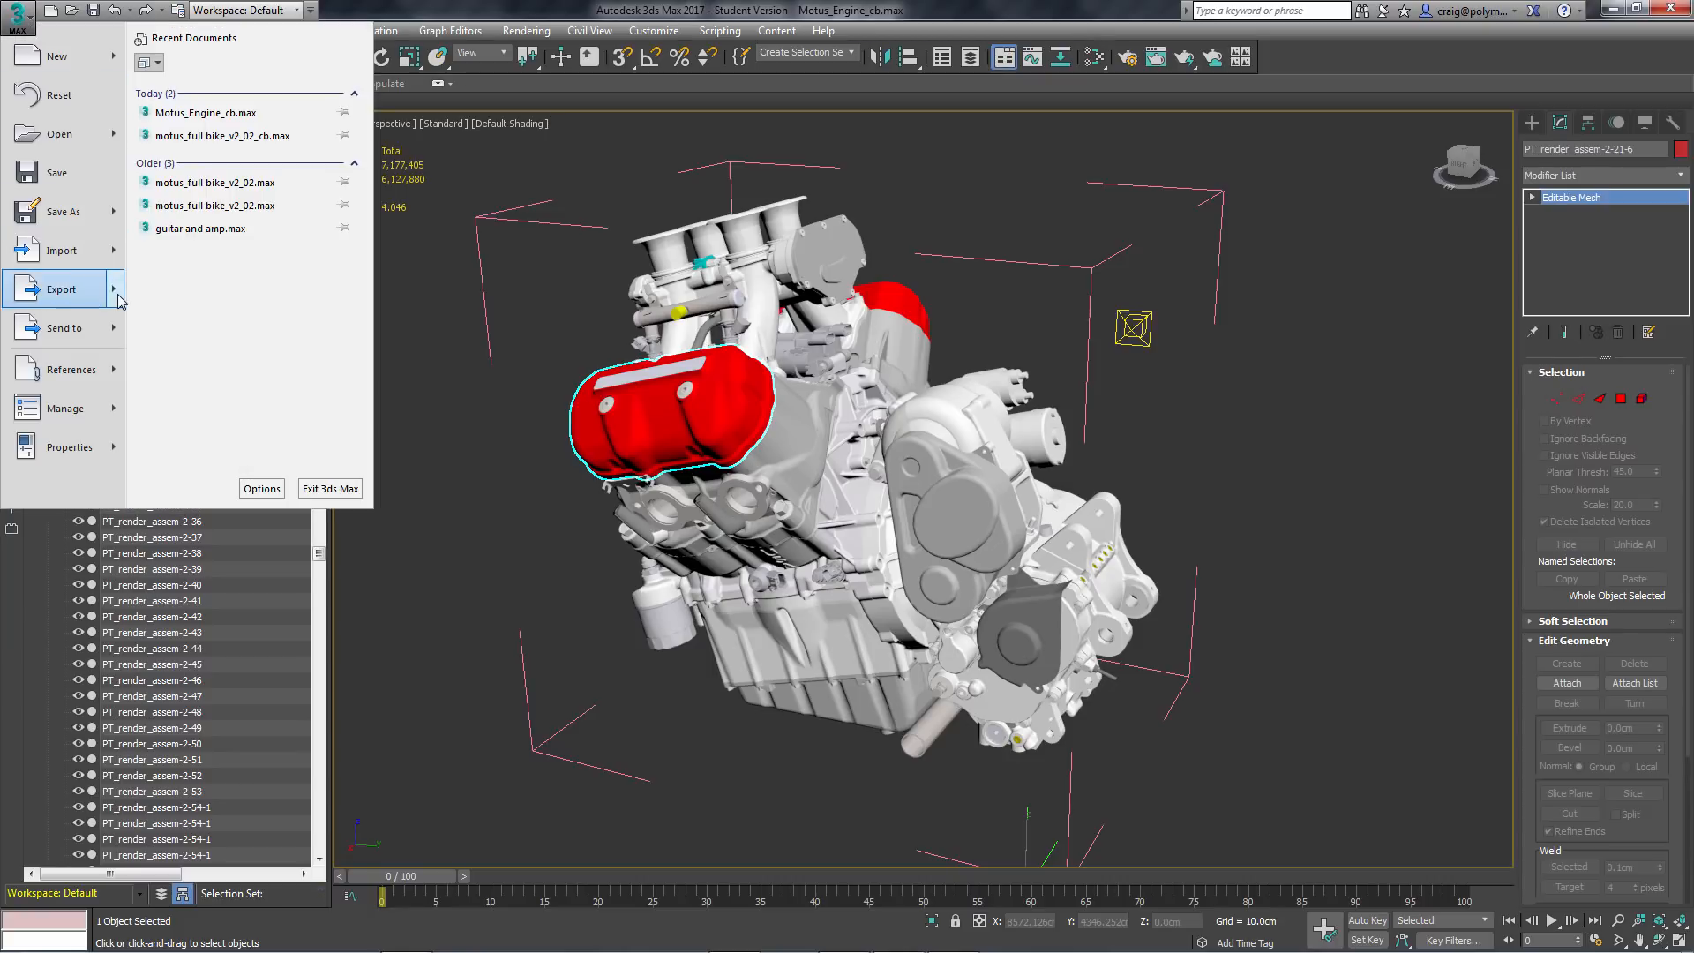
mouse_move(121, 301)
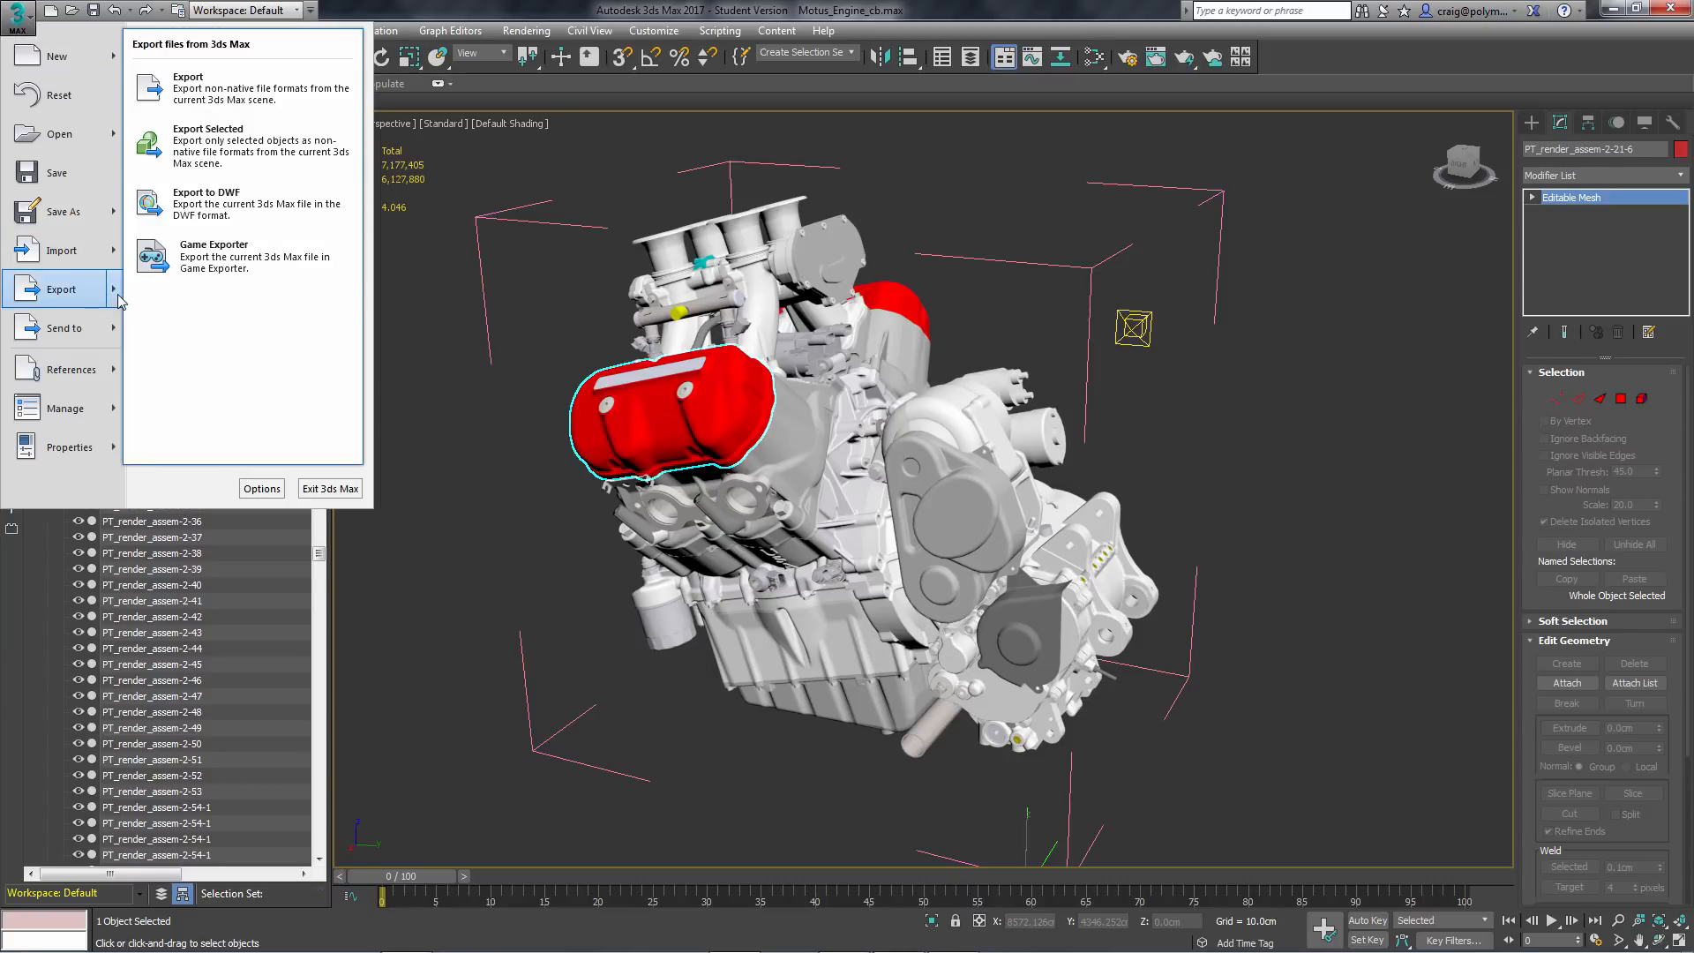
left_click(548, 223)
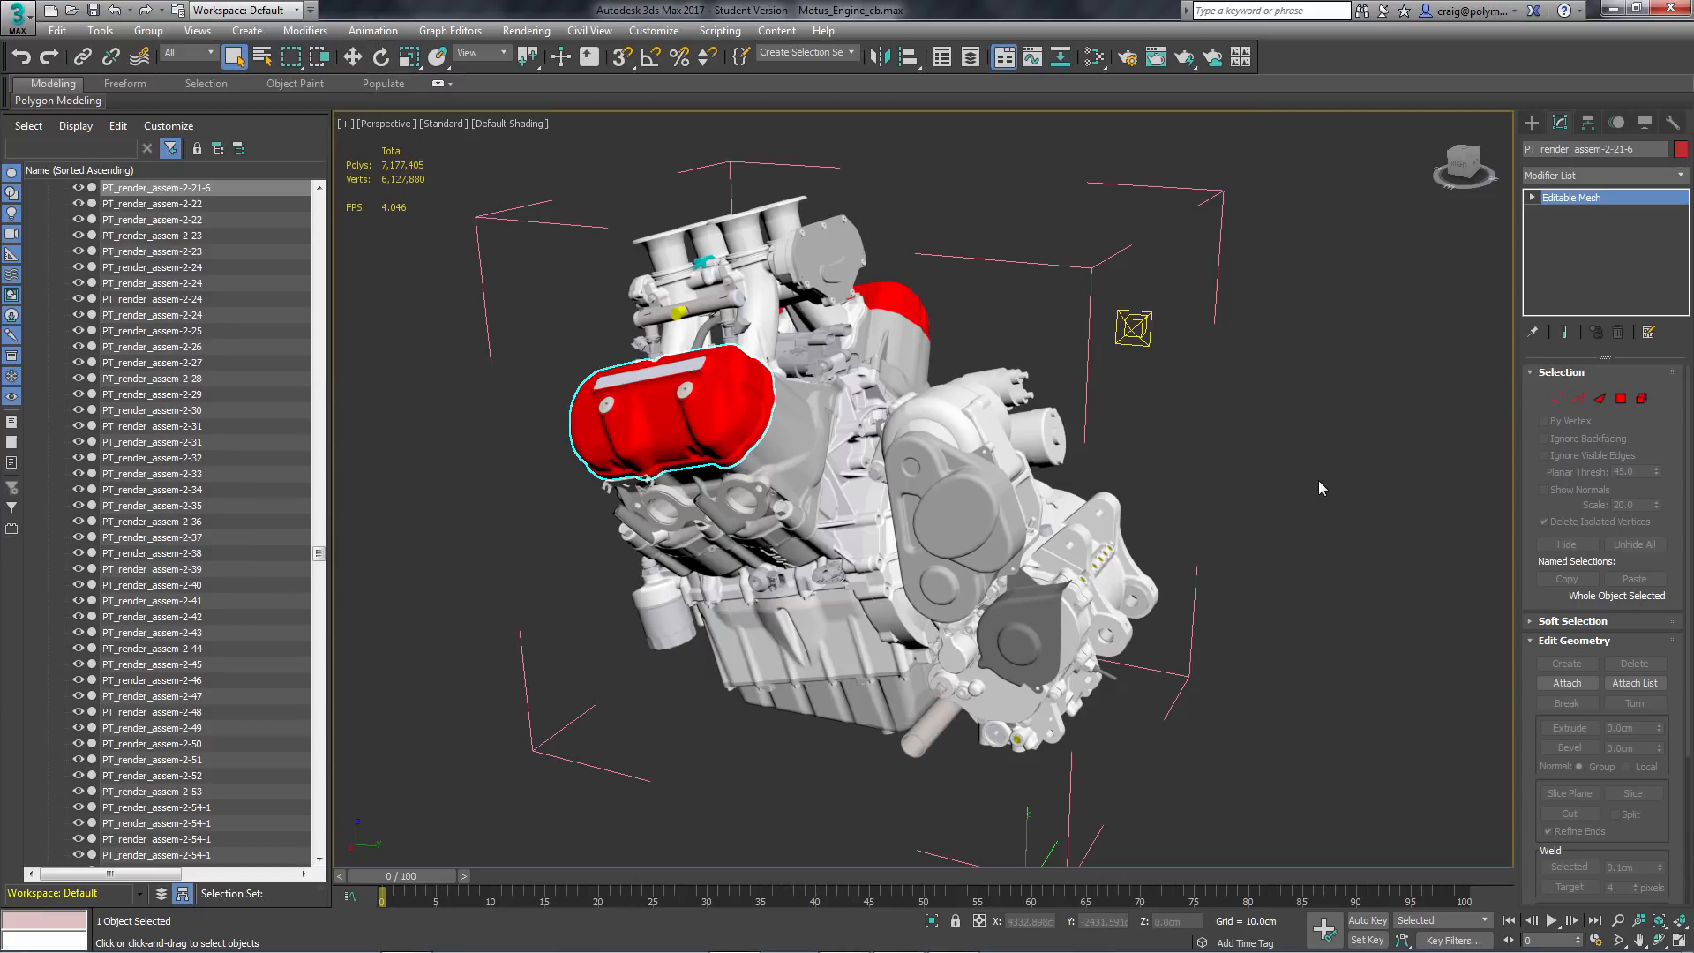
left_click(881, 338, "ctrl")
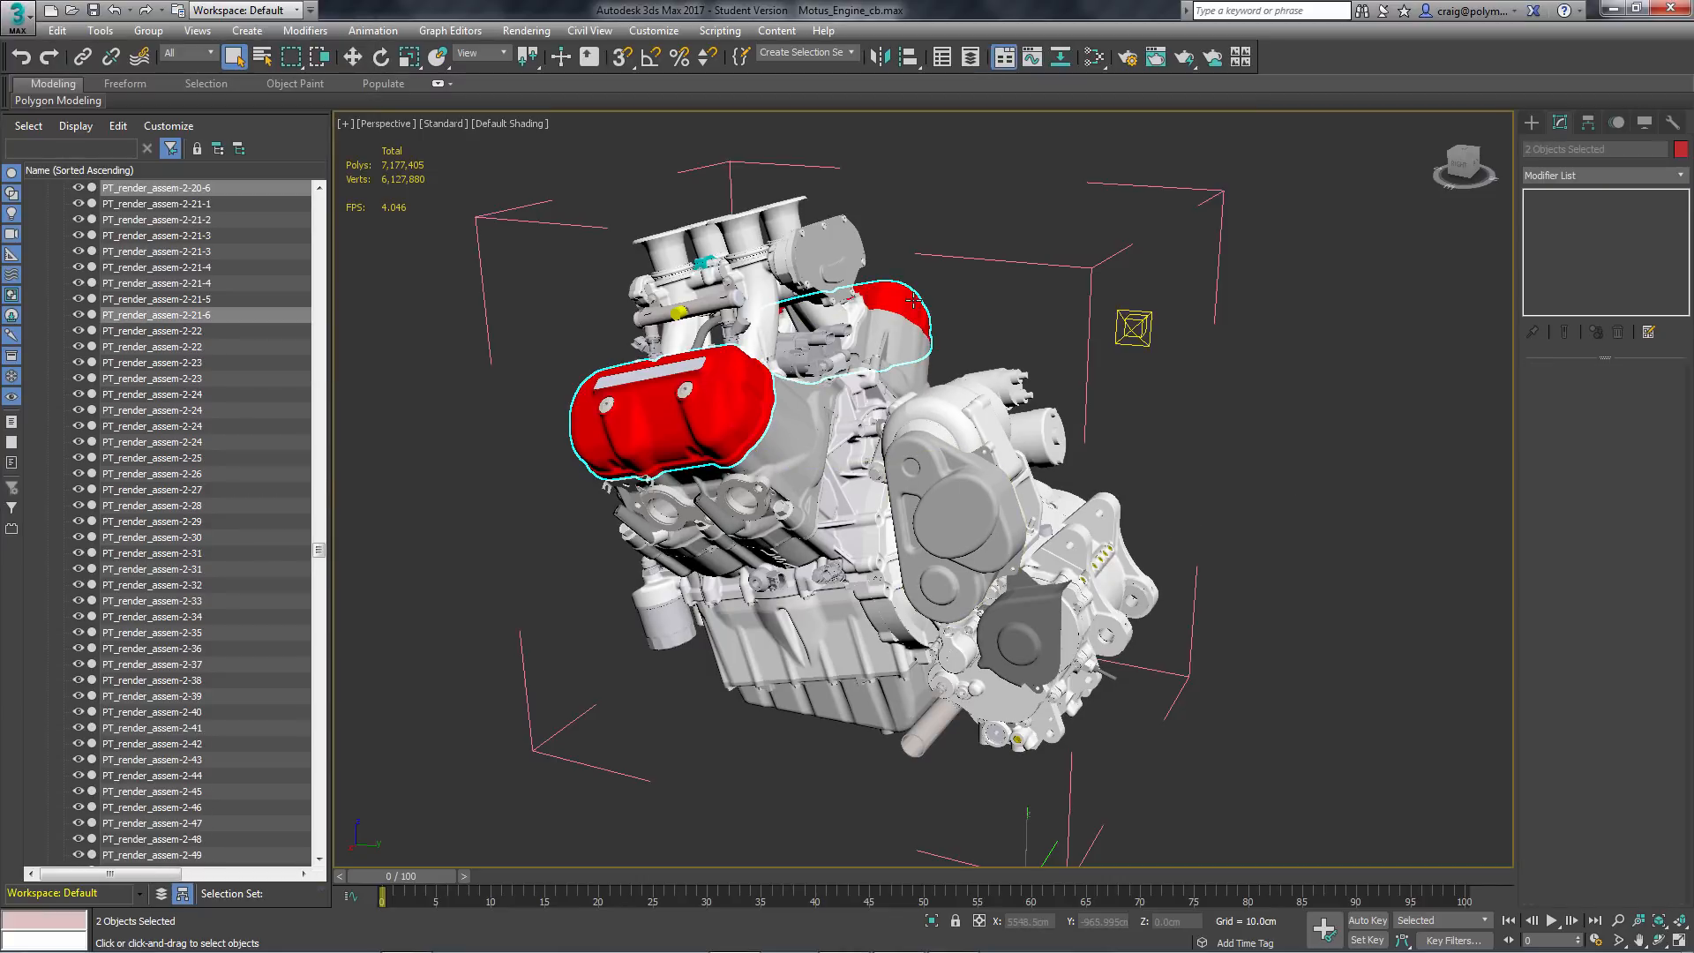
left_click(972, 499, "ctrl")
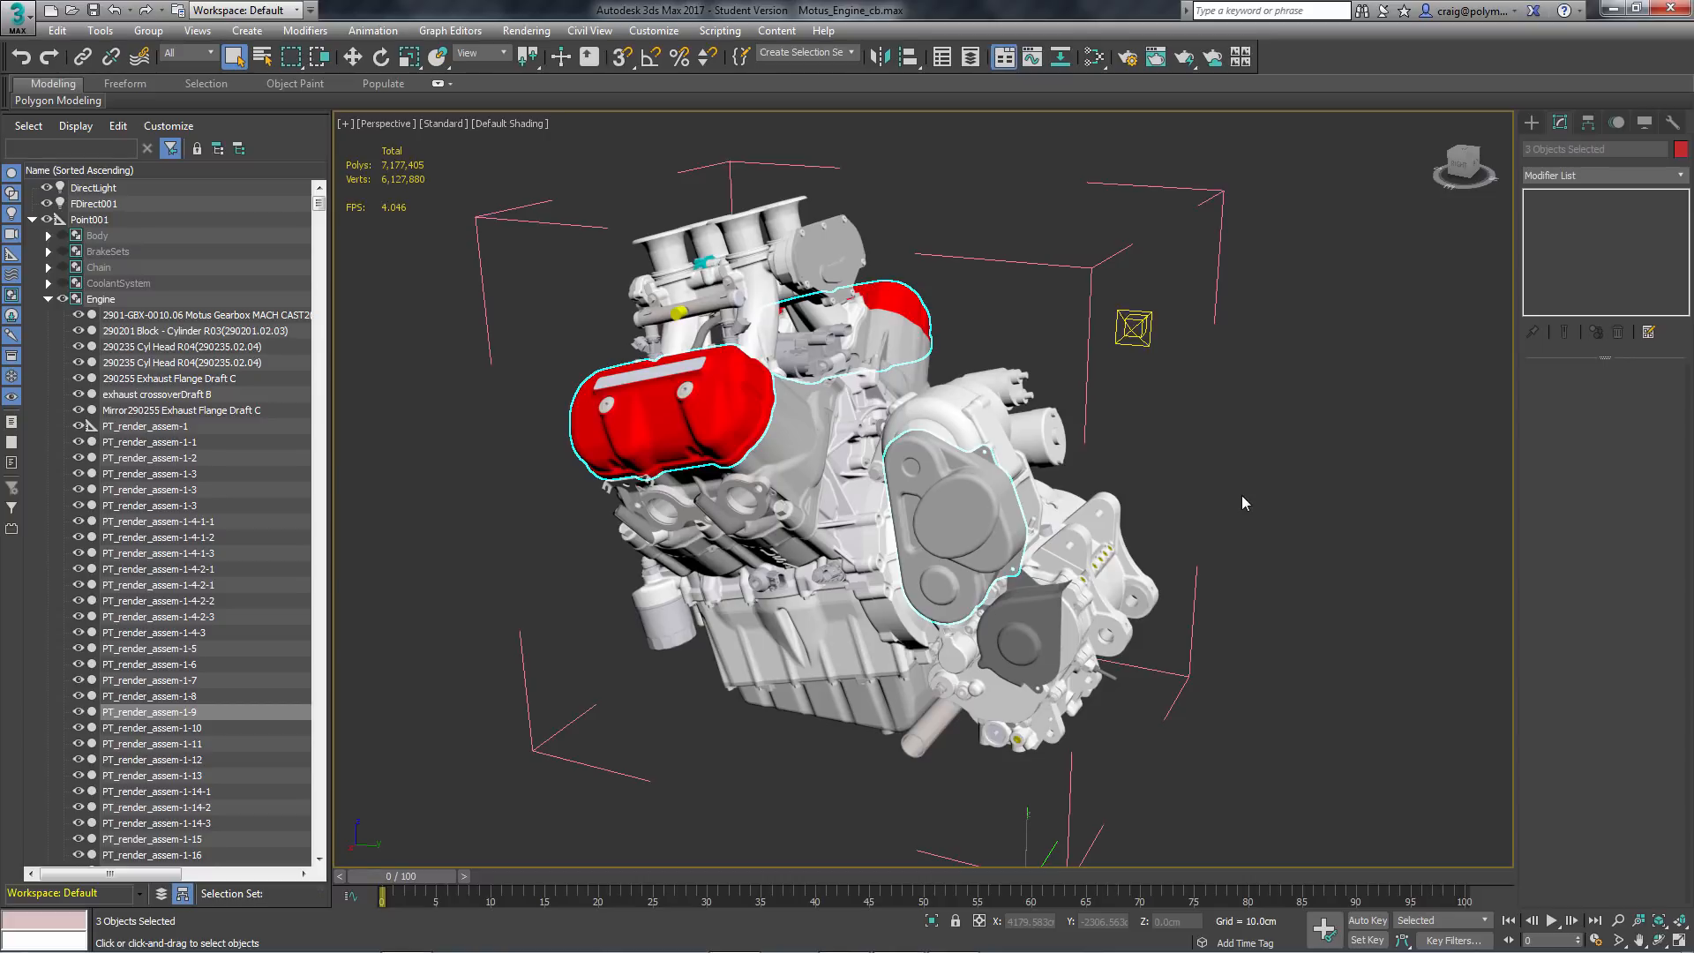
Switch to Windows Explorer, look through the FBX files and their sizes in the Motus_MSTR_Assets folder, and put the window away
key("alt+Tab")
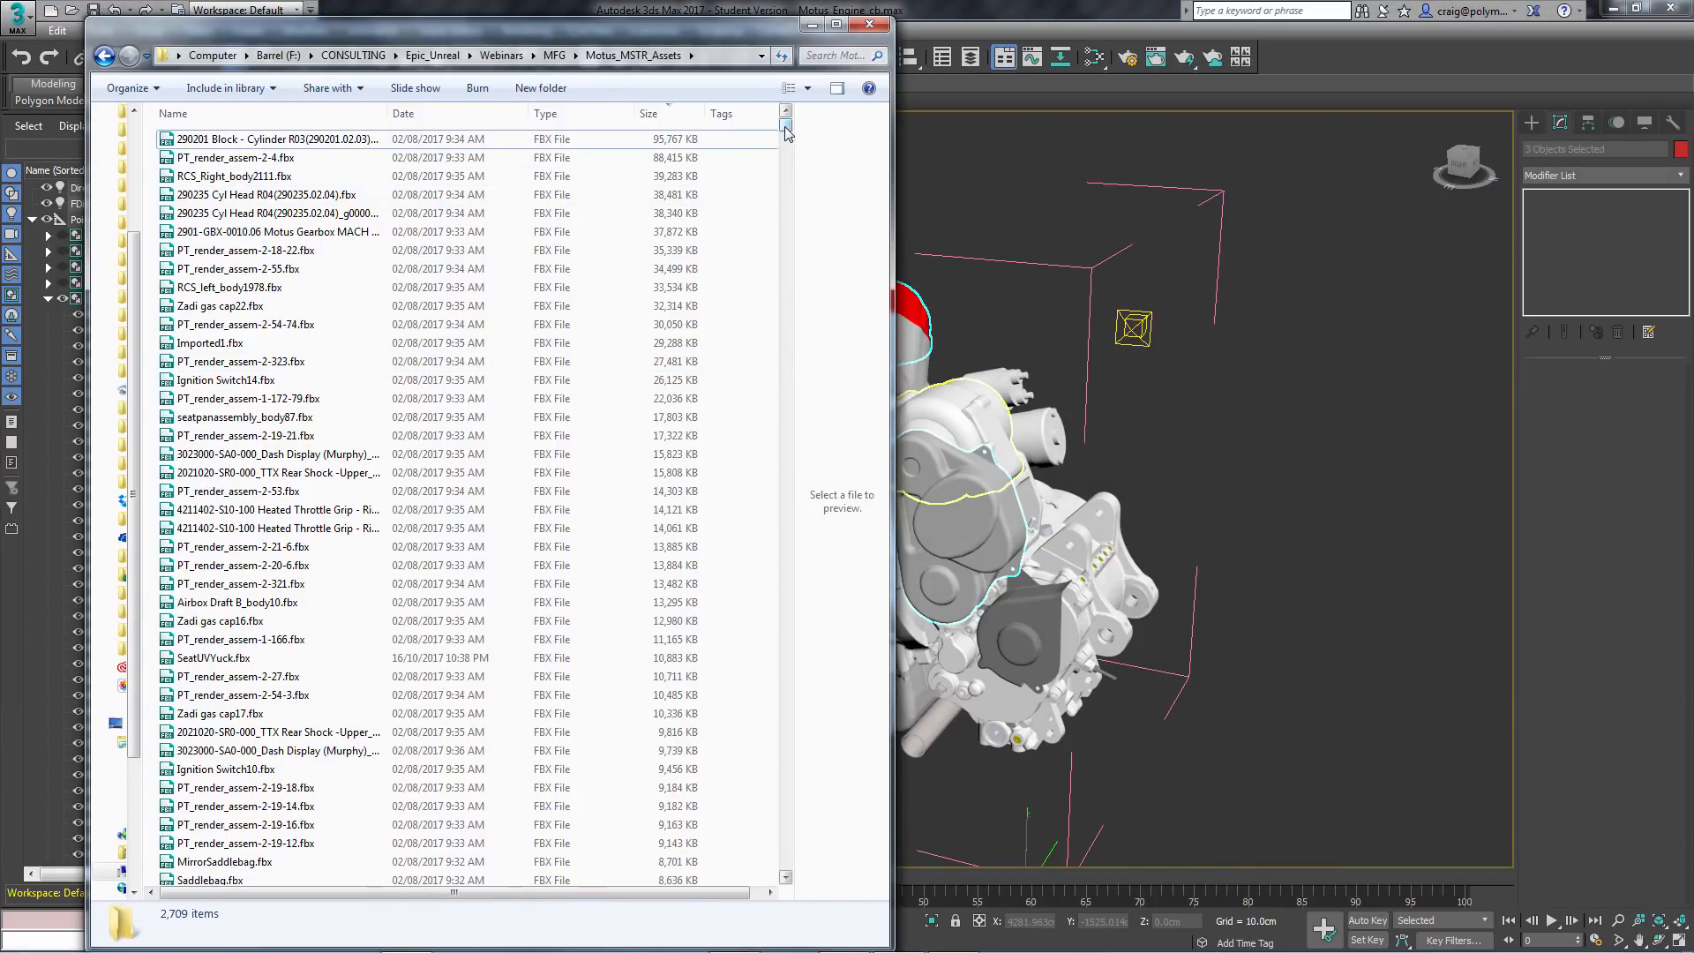
left_click_drag(788, 133, 790, 199)
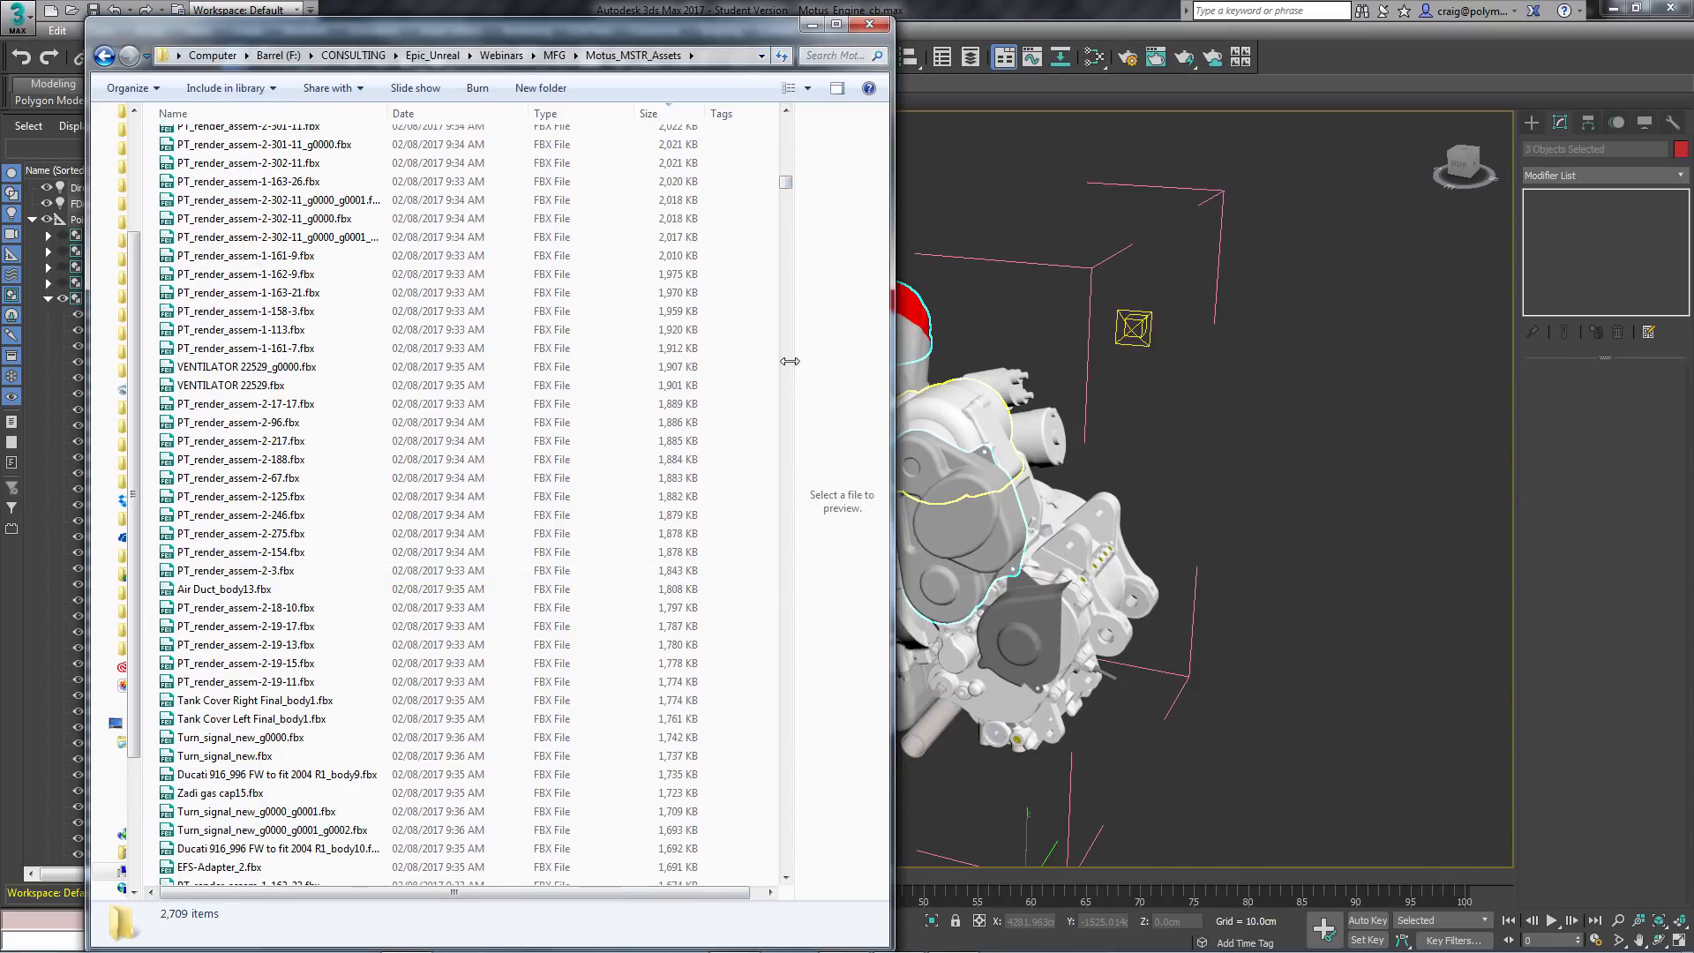
left_click_drag(786, 184, 787, 124)
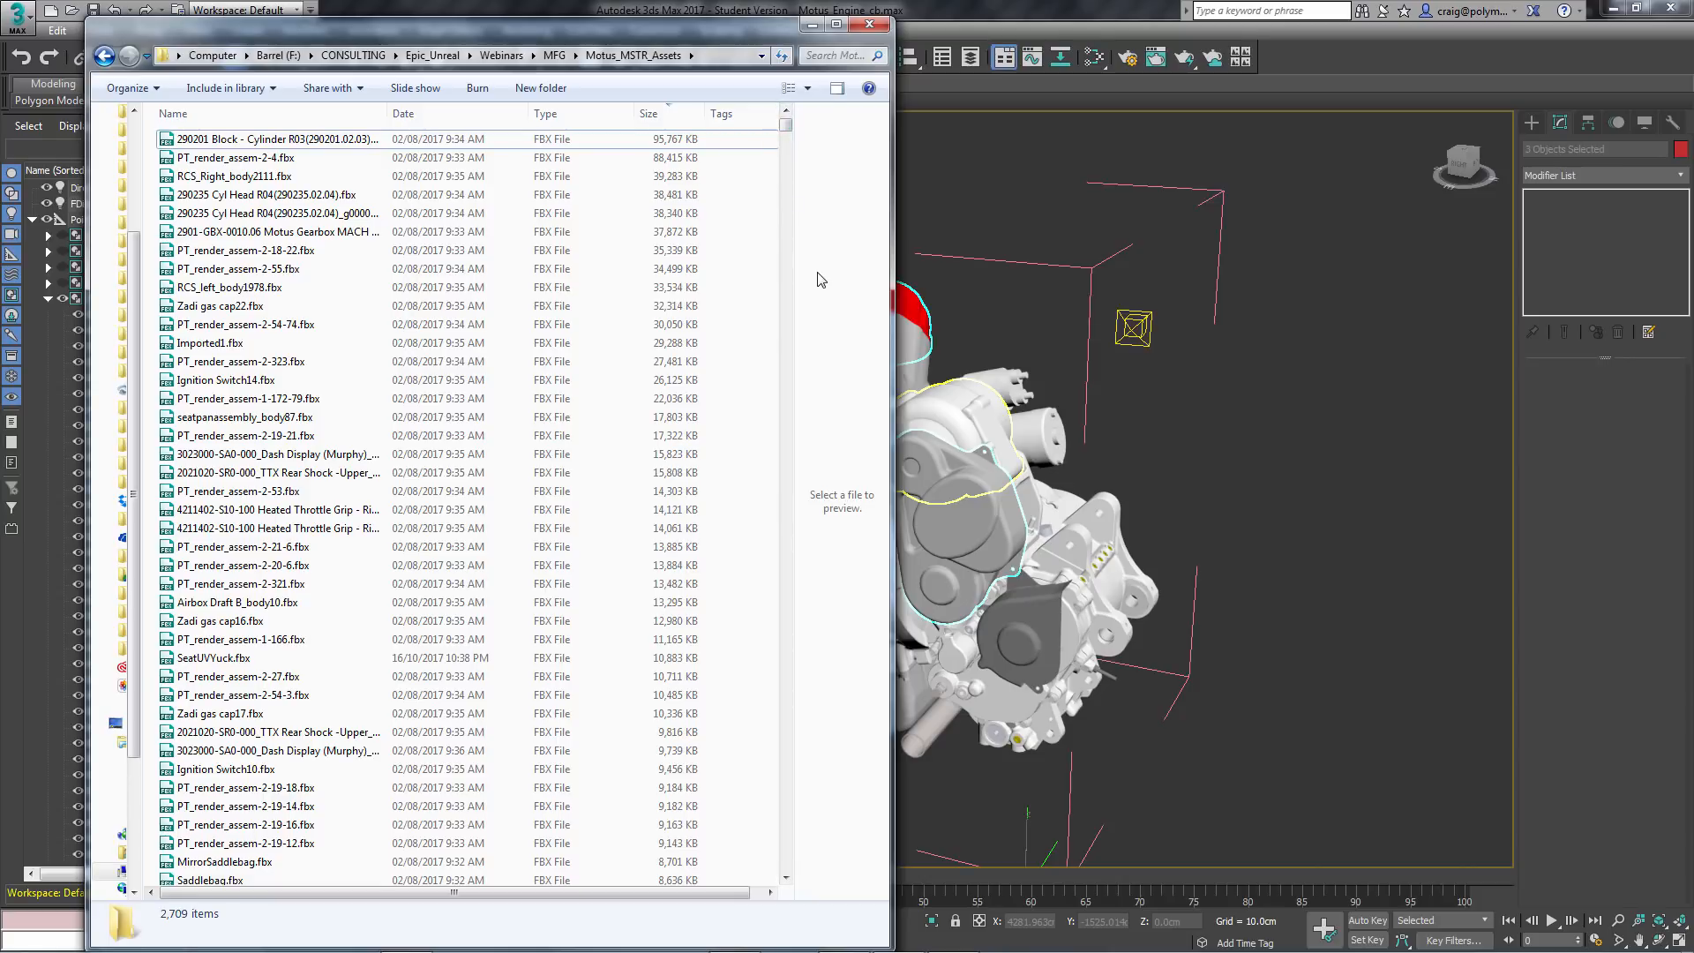
left_click(811, 24)
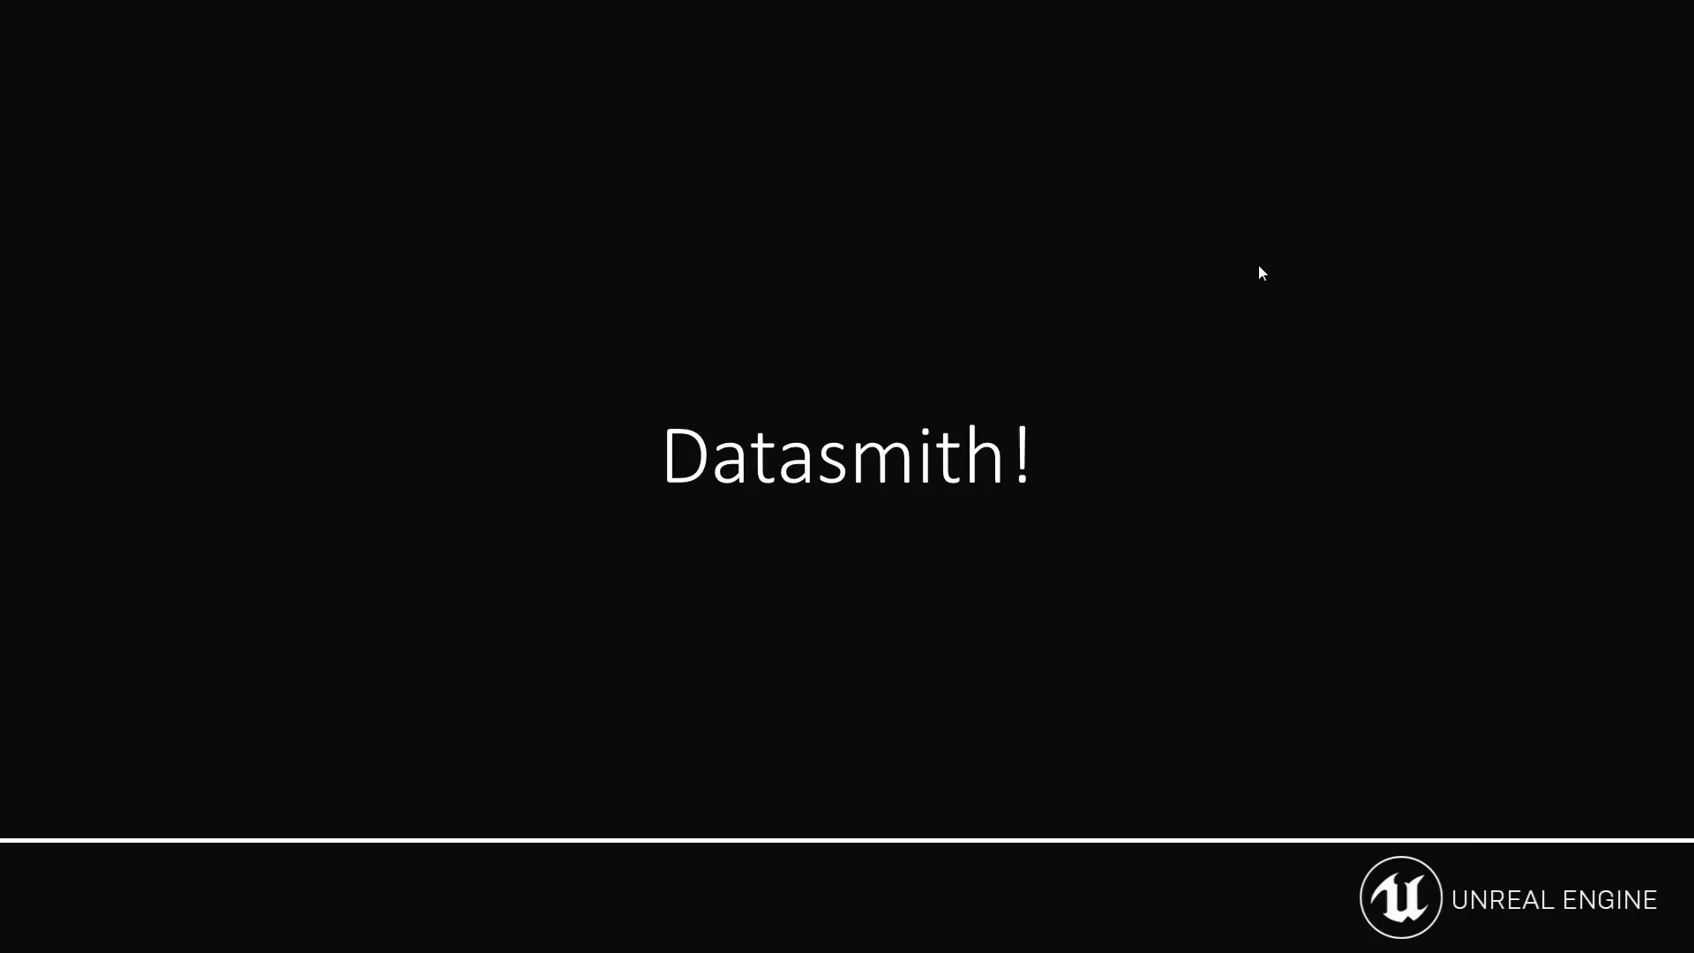
key("Right")
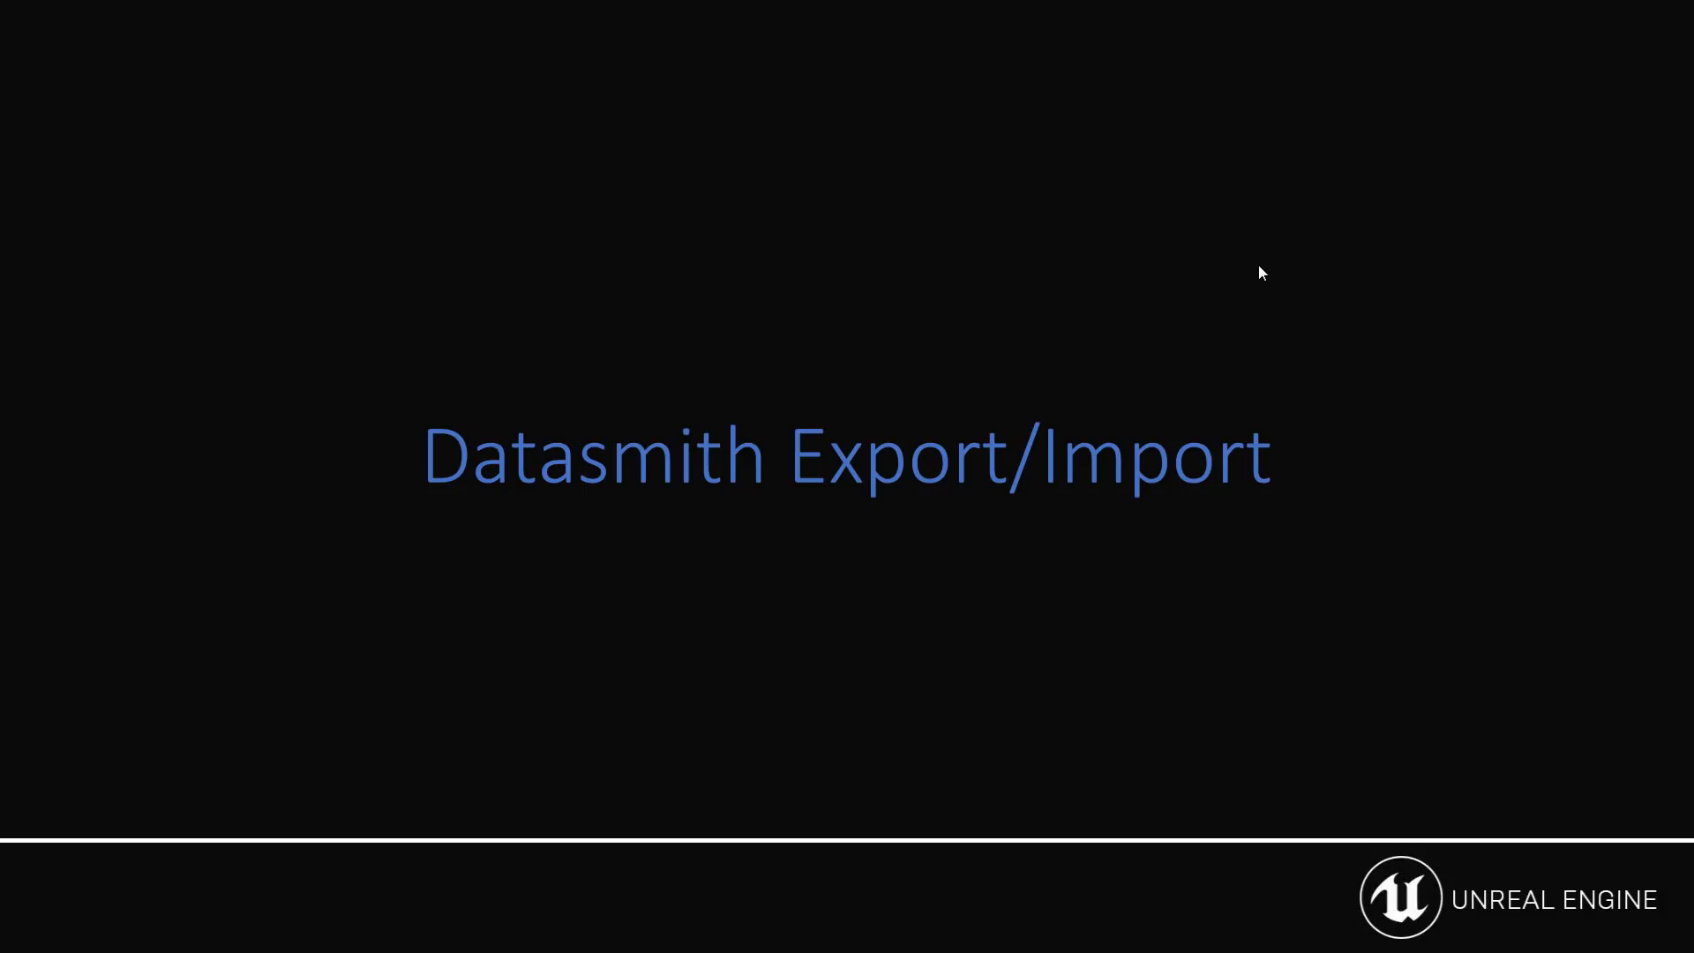
key("Right")
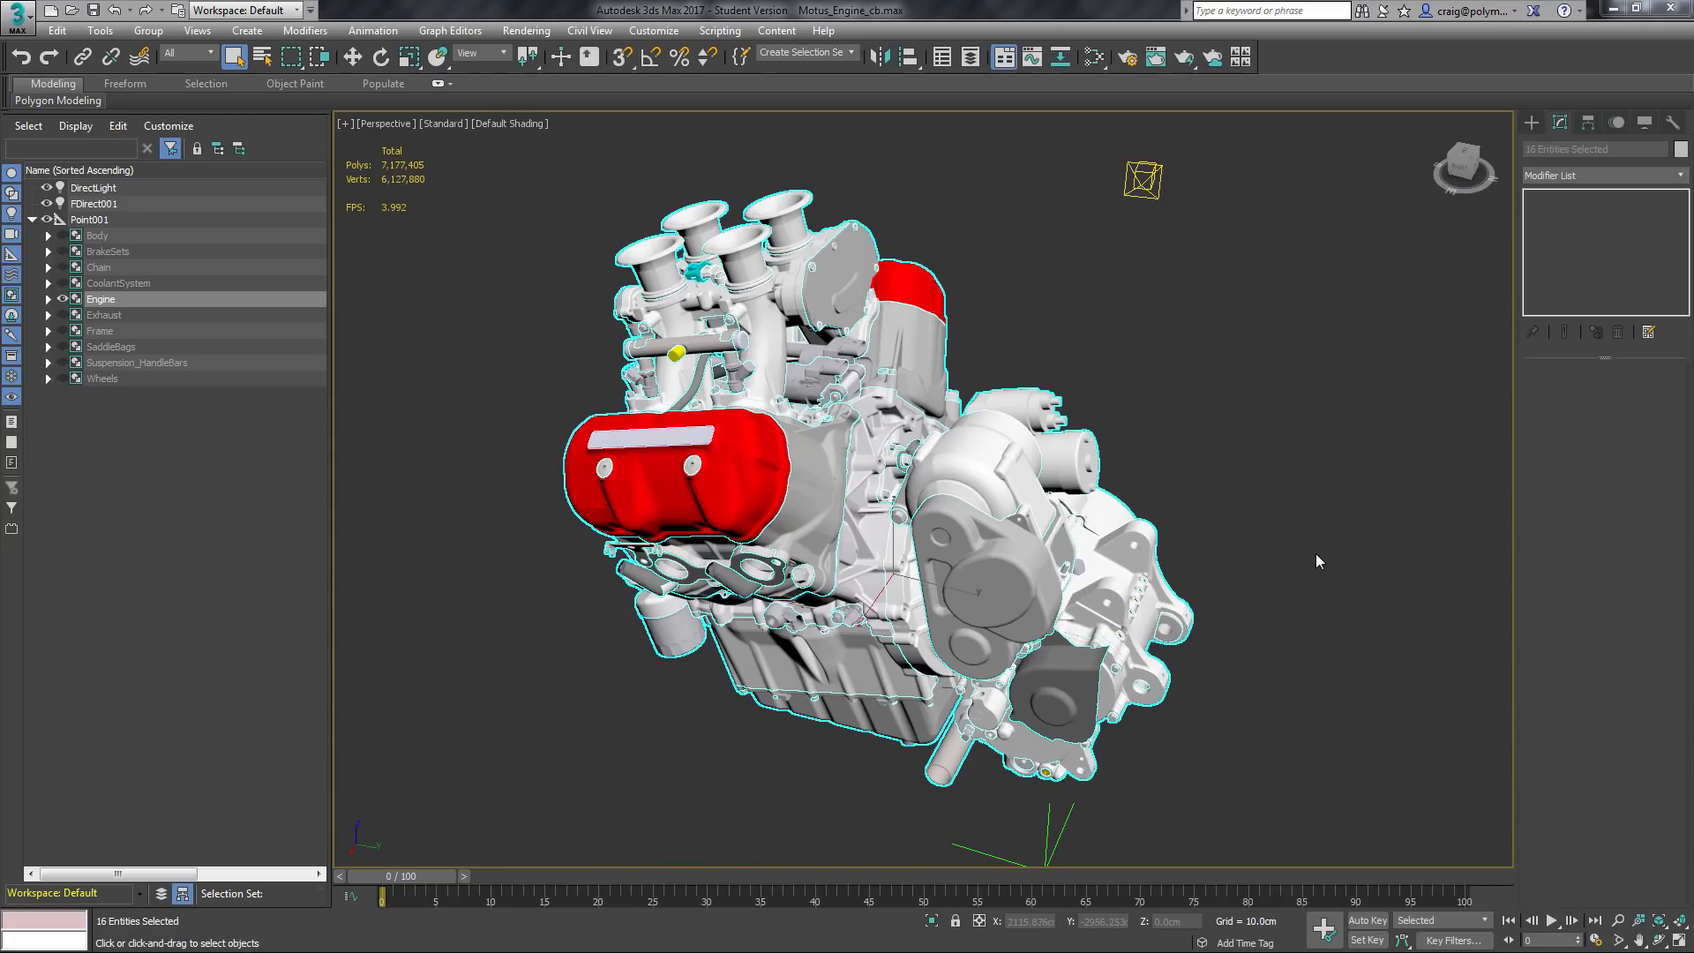
Start exporting only the selected Engine group as Unreal Studio Datasmith, replacing Motus_MSTR.udatasmith in the desktop's Motus_Data folder
middle_click_drag(1280, 630, 1216, 338, "alt")
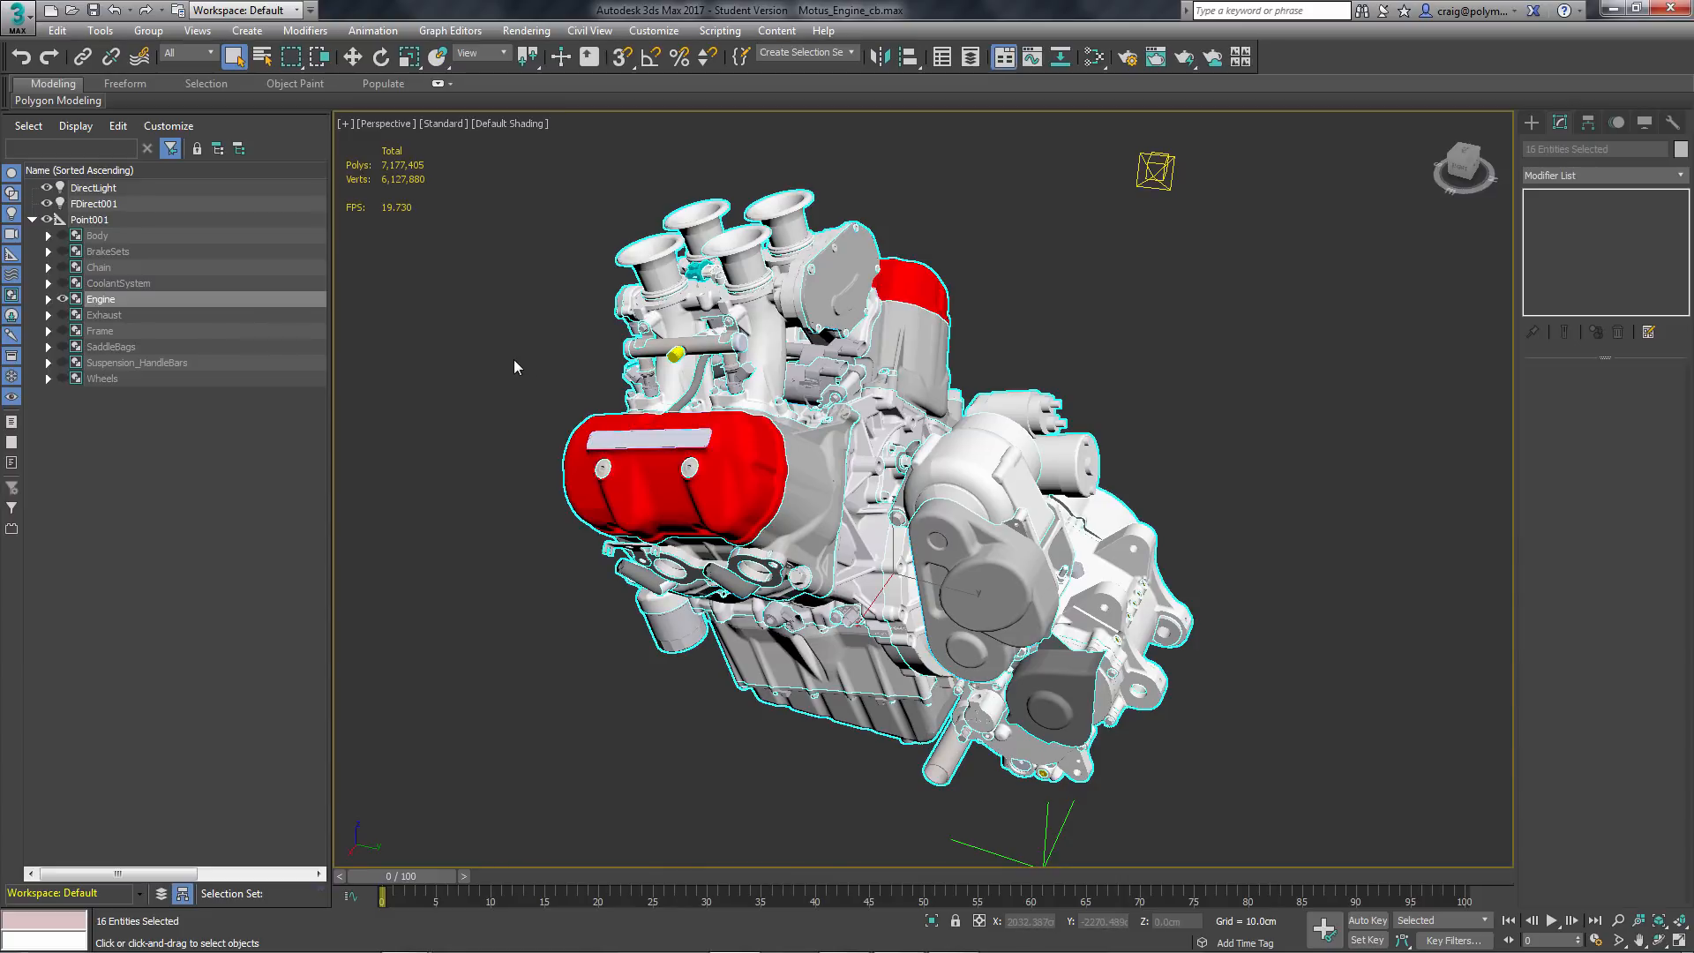
left_click(25, 30)
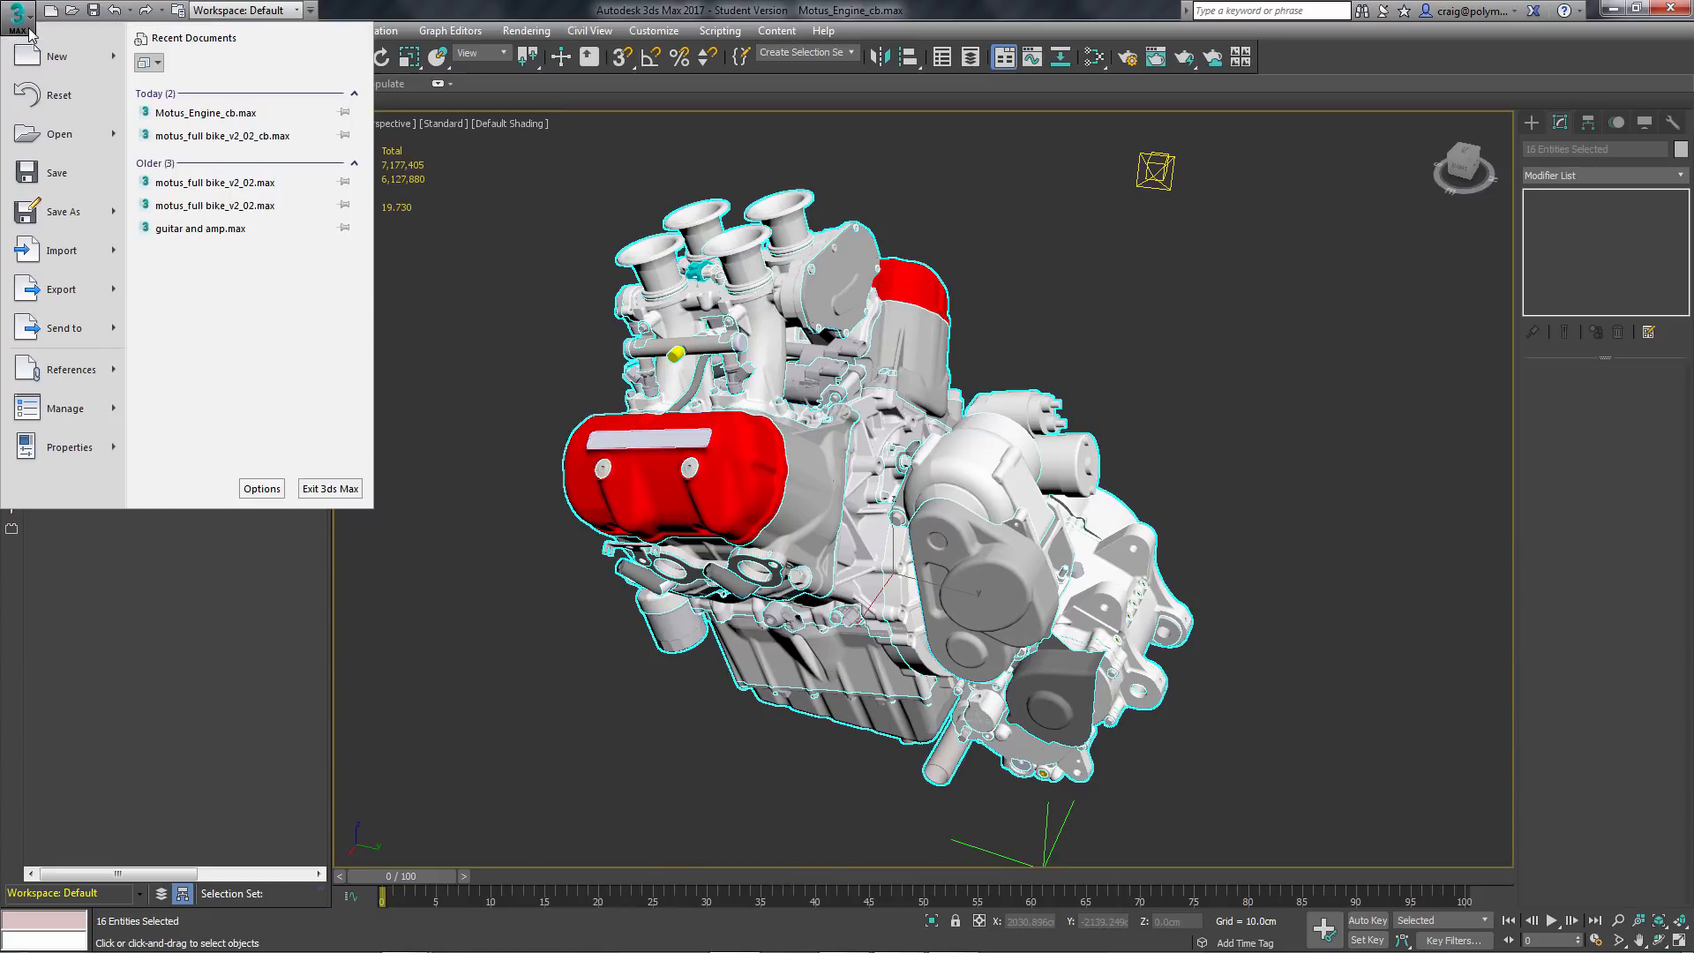
mouse_move(62, 290)
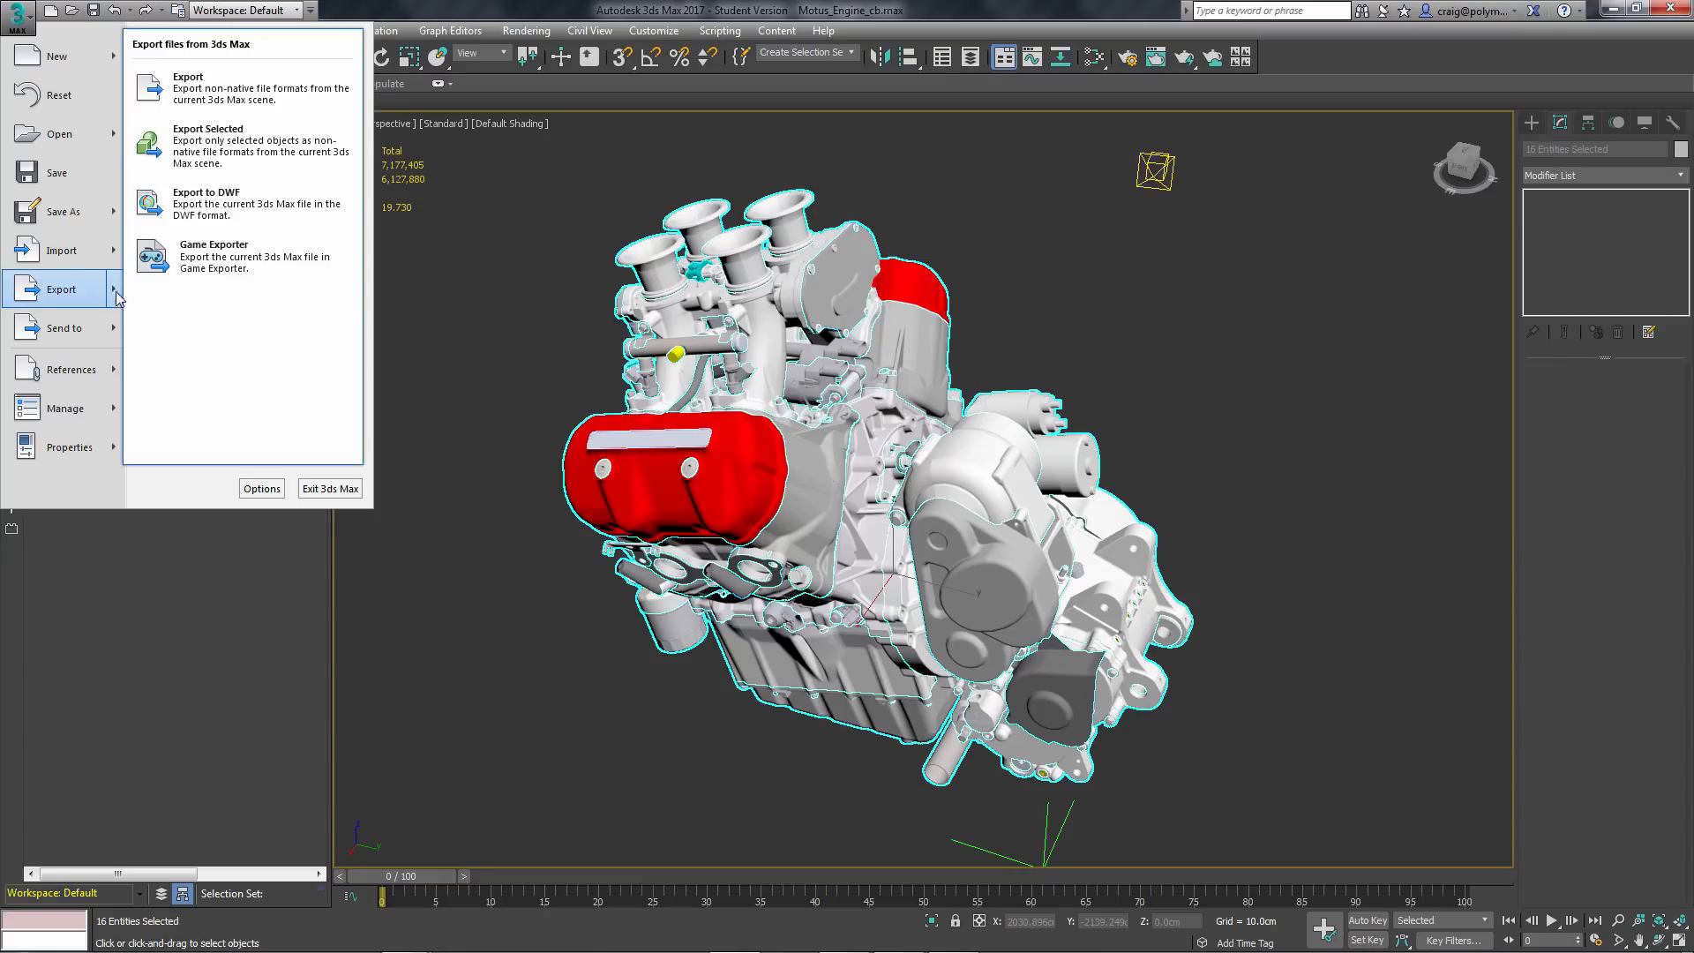
left_click(230, 152)
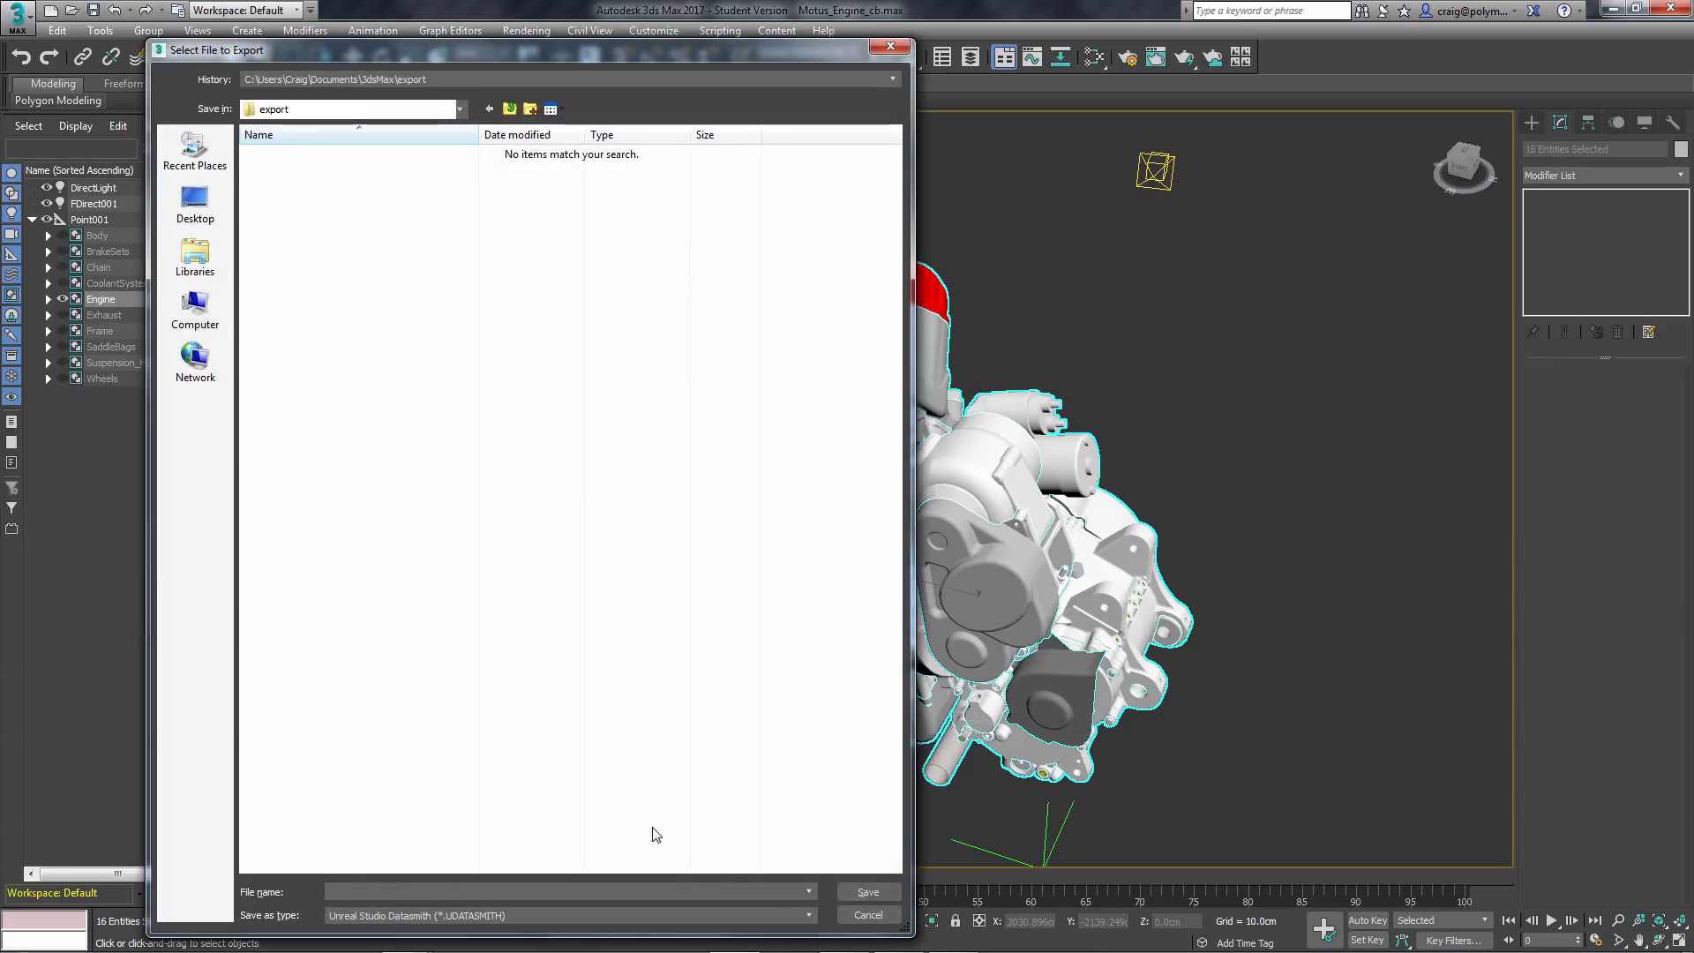
left_click(807, 916)
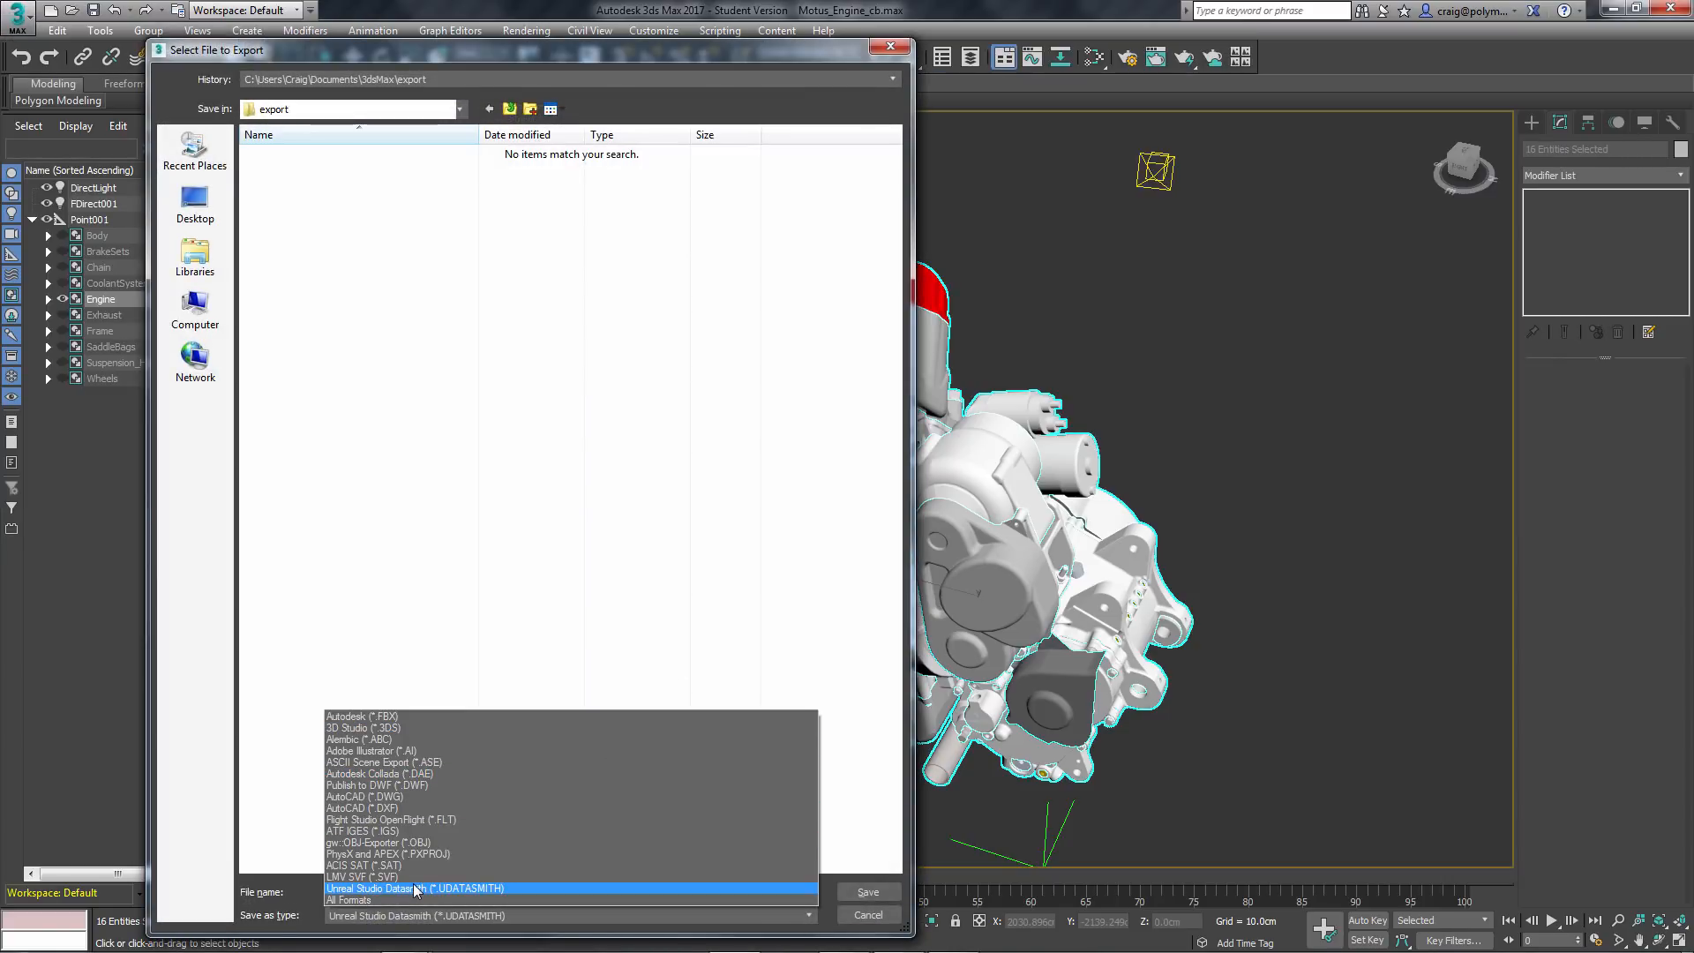
left_click(457, 889)
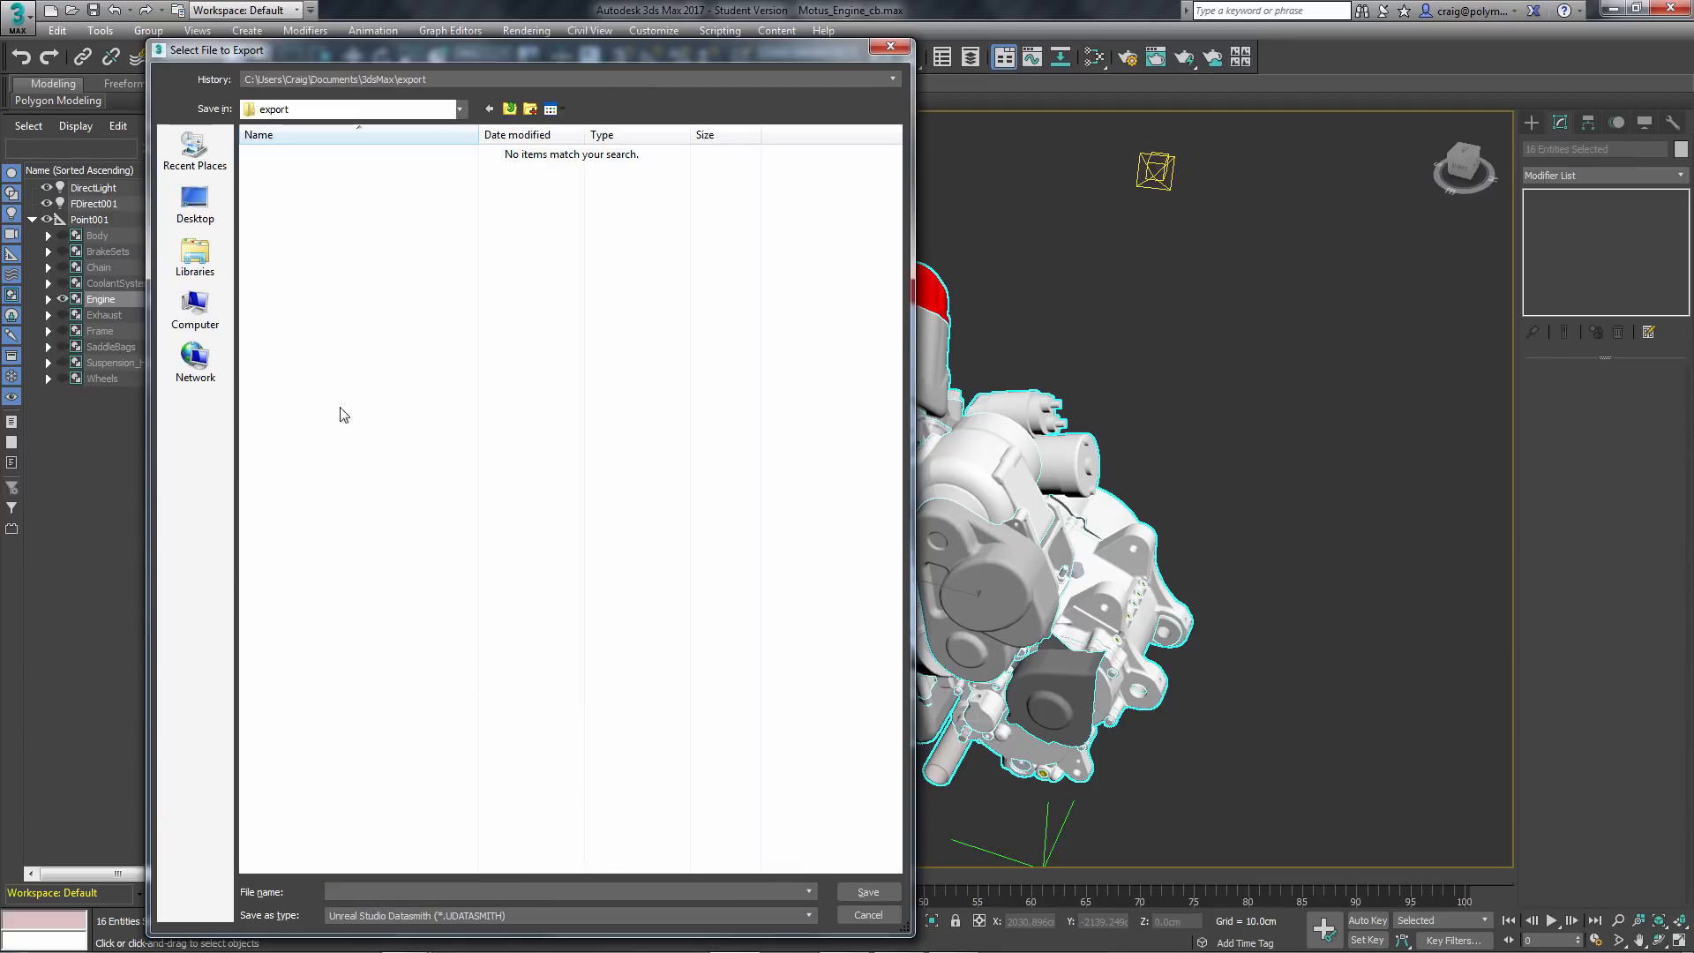
left_click(206, 202)
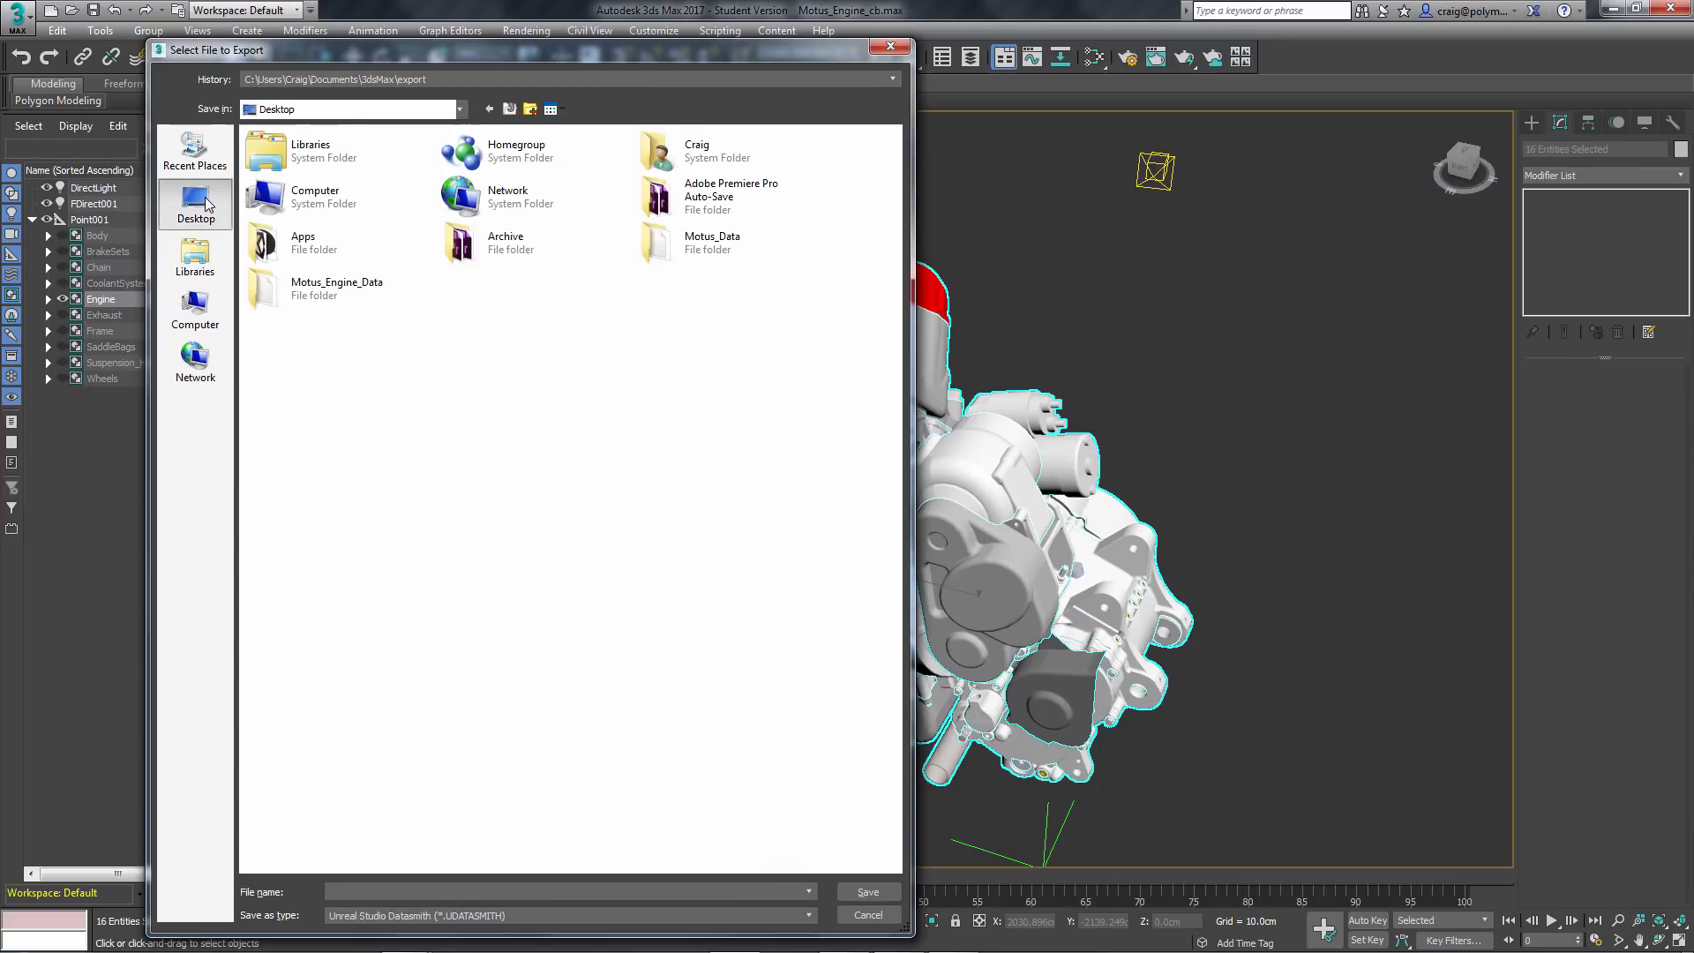
double_click(688, 240)
left_click(340, 155)
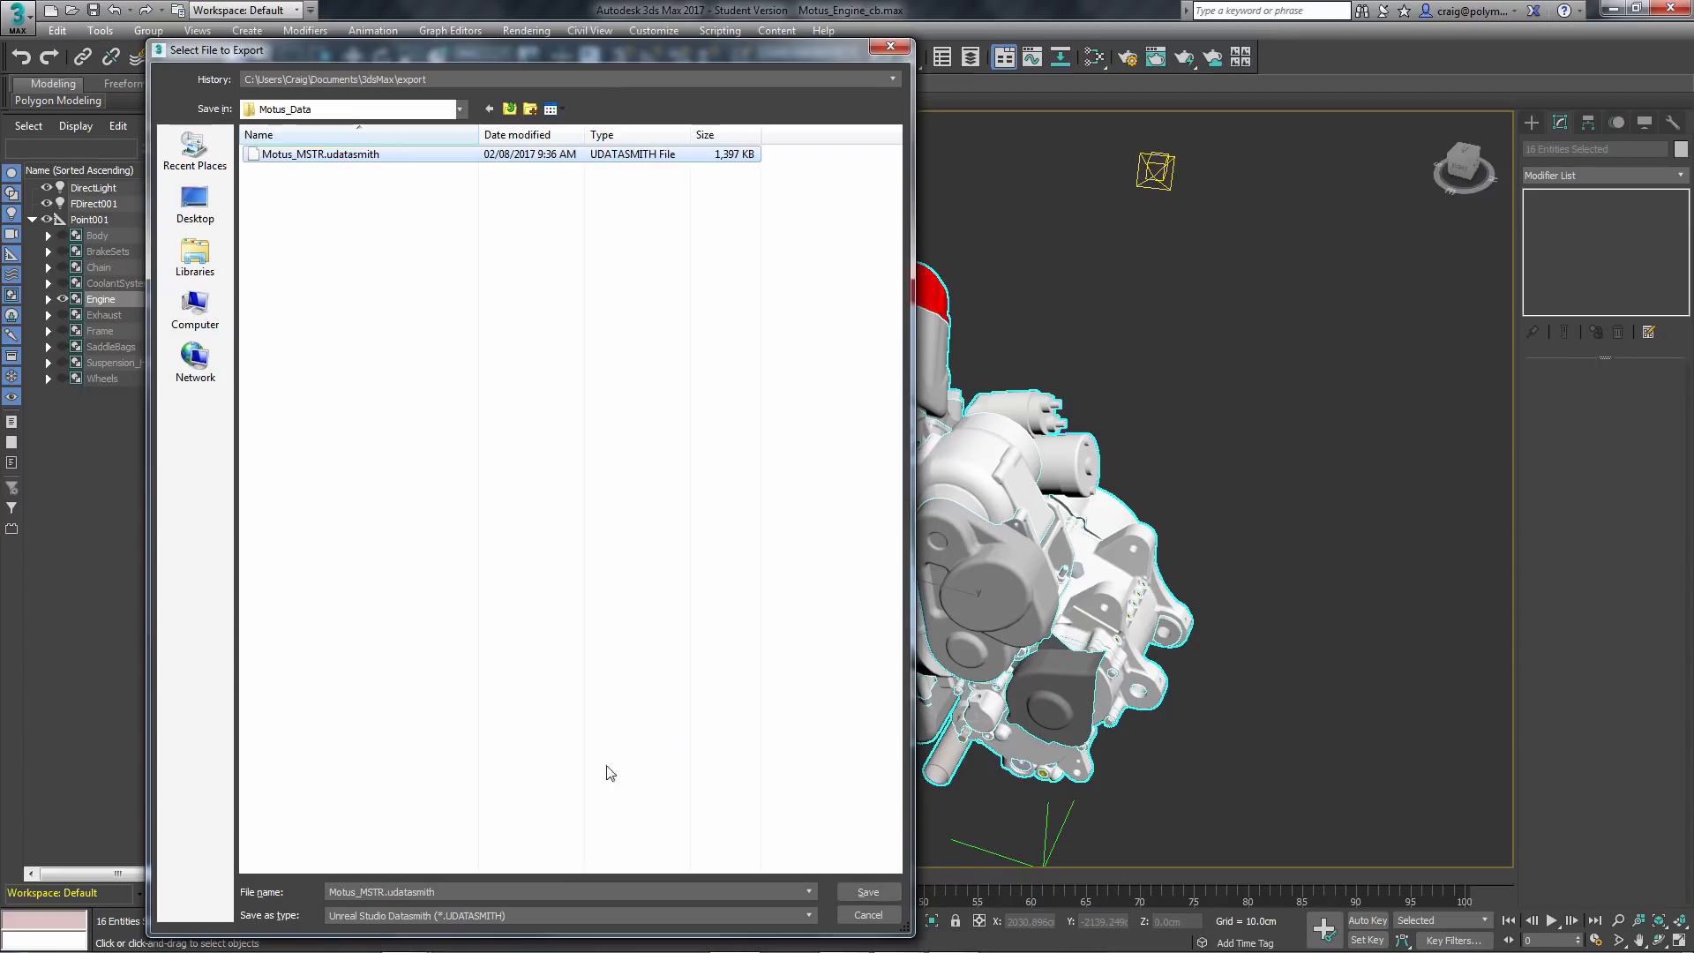
left_click(851, 896)
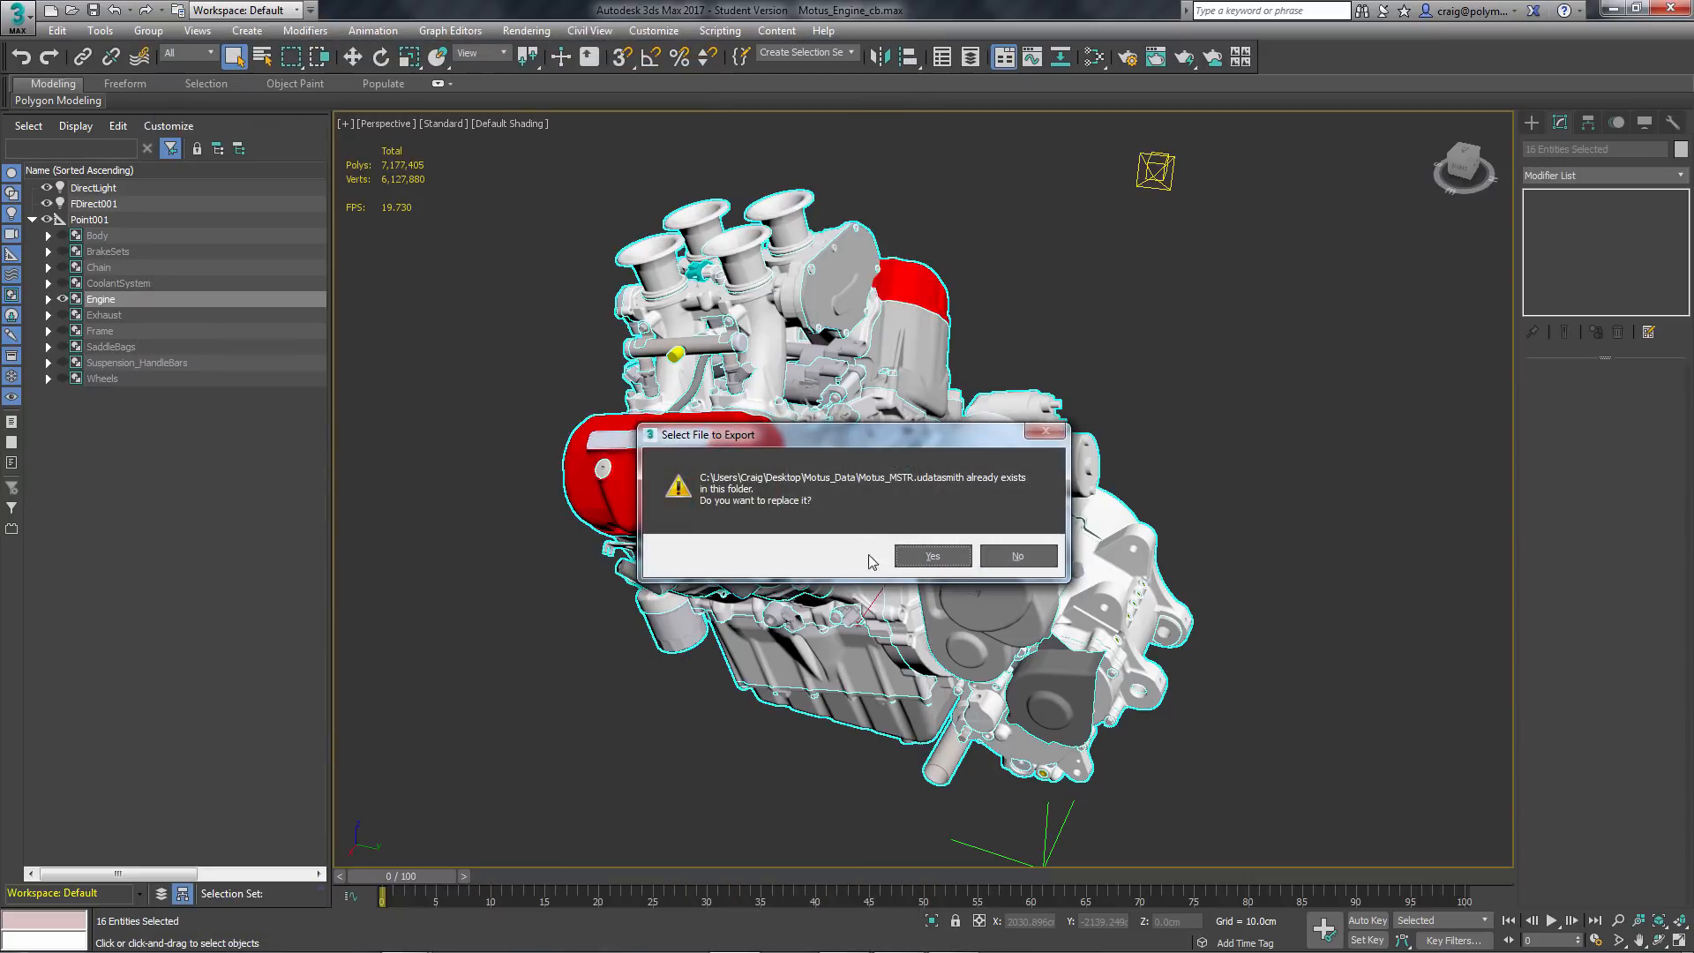
left_click(953, 554)
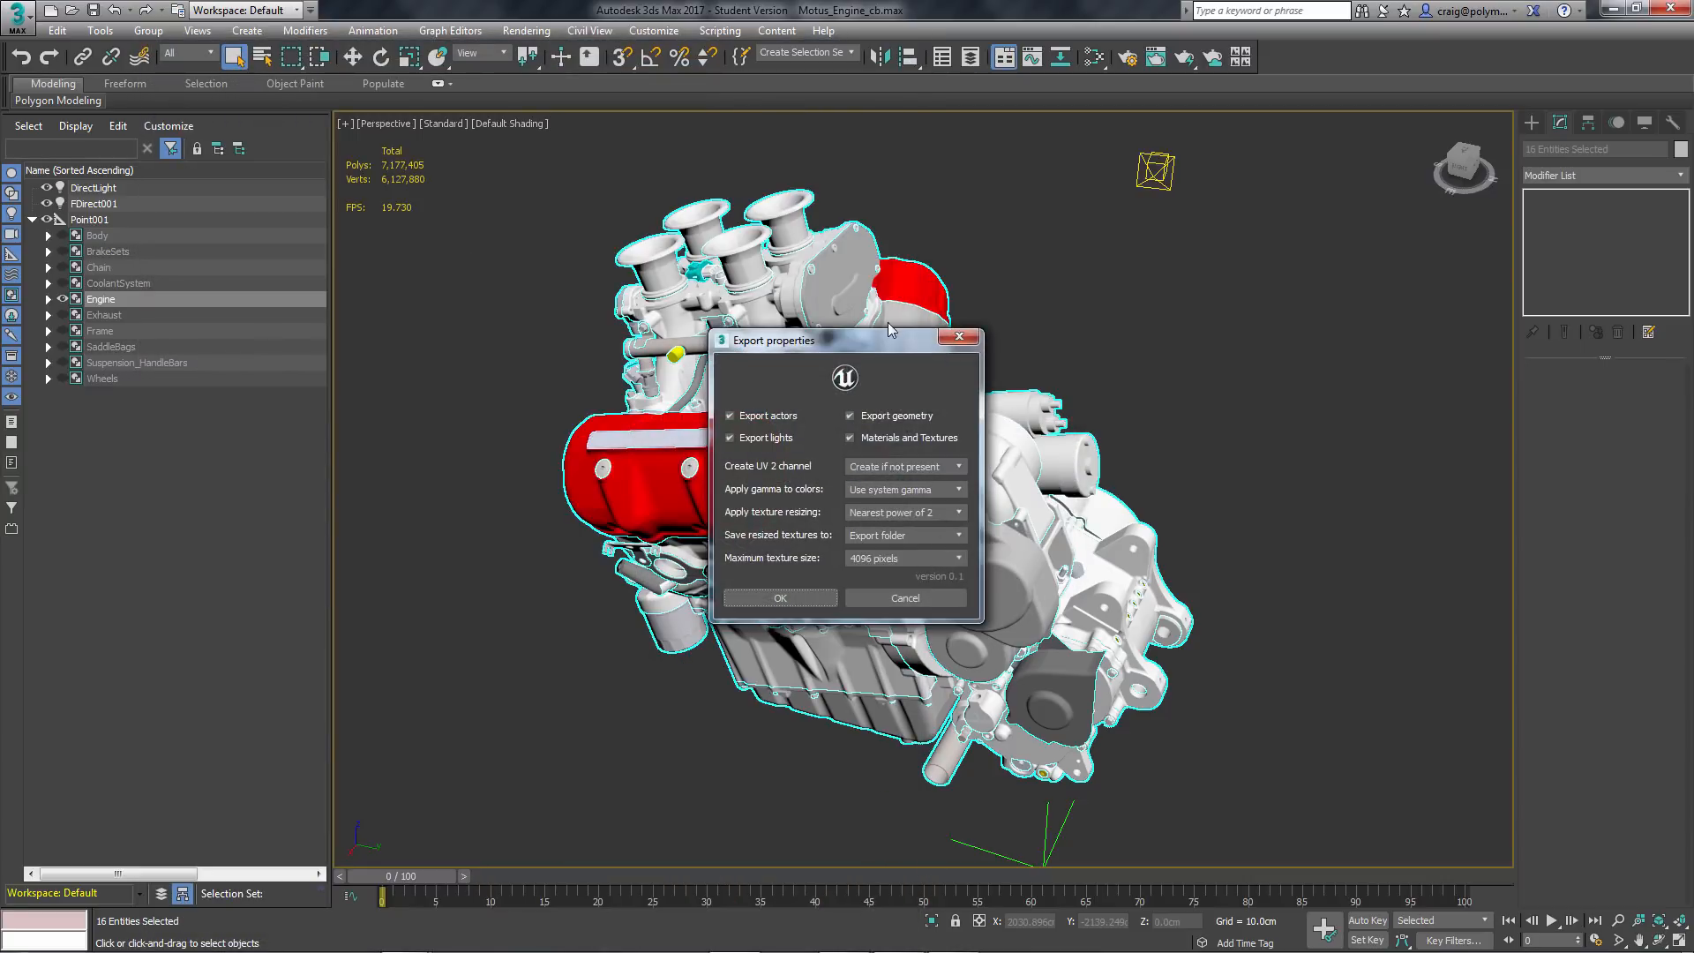
Review the Datasmith export's choices for UV 2 channel creation, maximum texture size and texture resizing, and cancel the export
left_click_drag(872, 347, 888, 367)
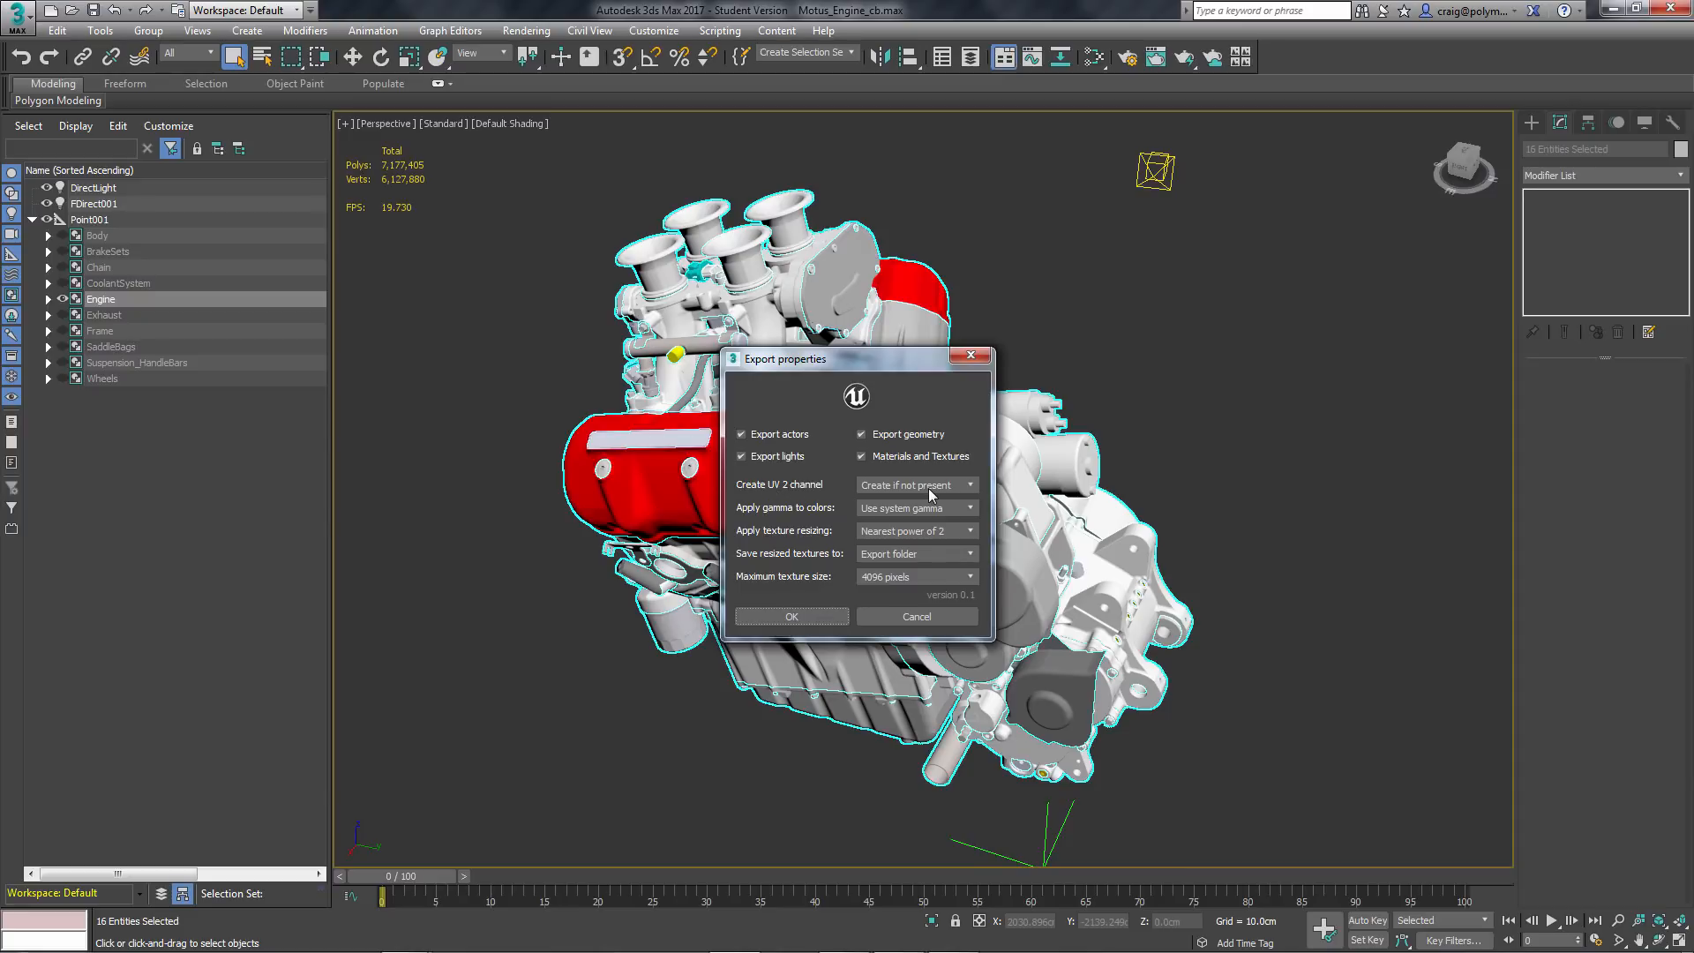
left_click(957, 491)
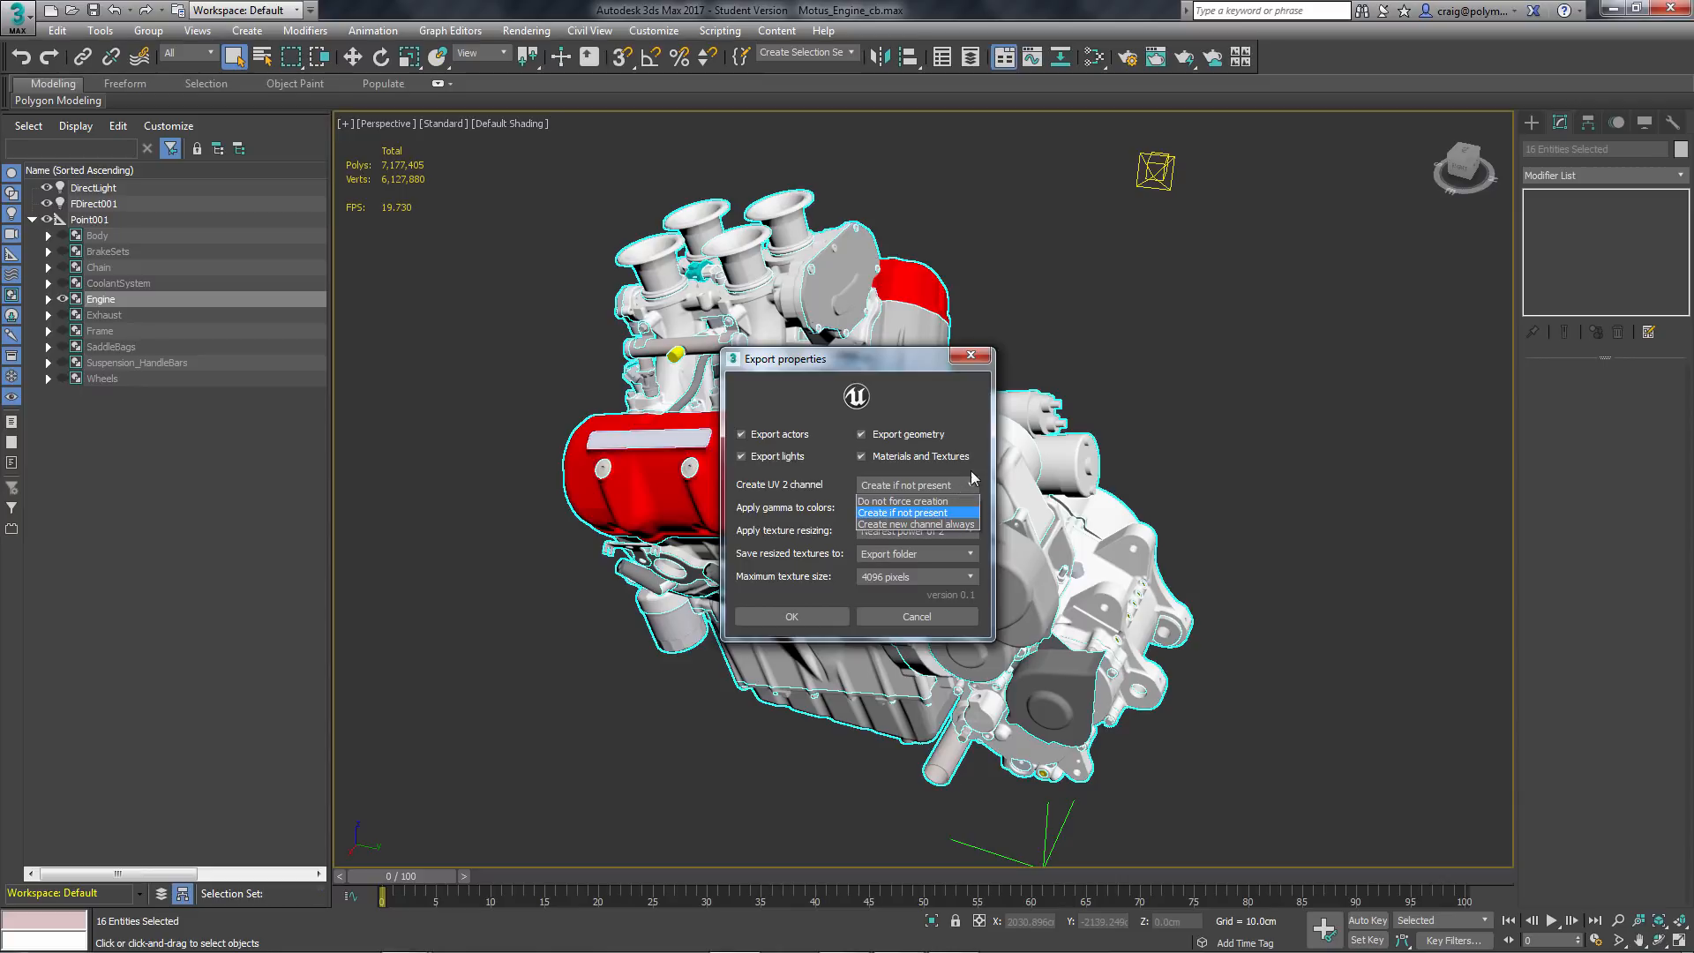
left_click(976, 466)
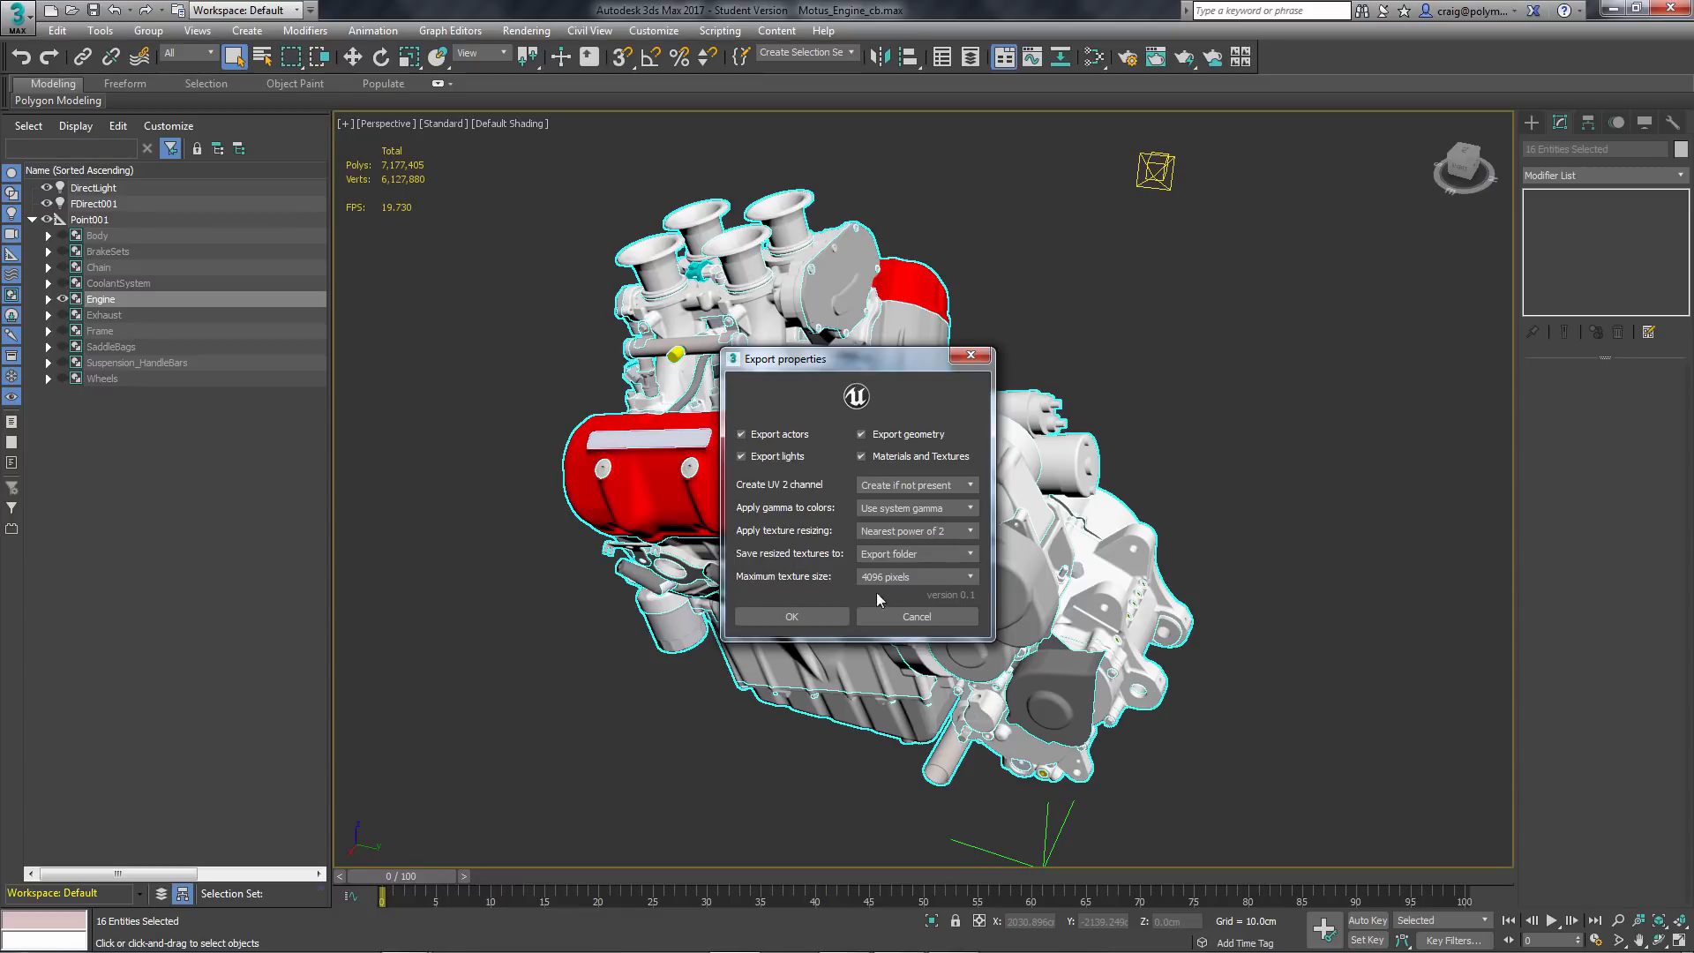
left_click(923, 577)
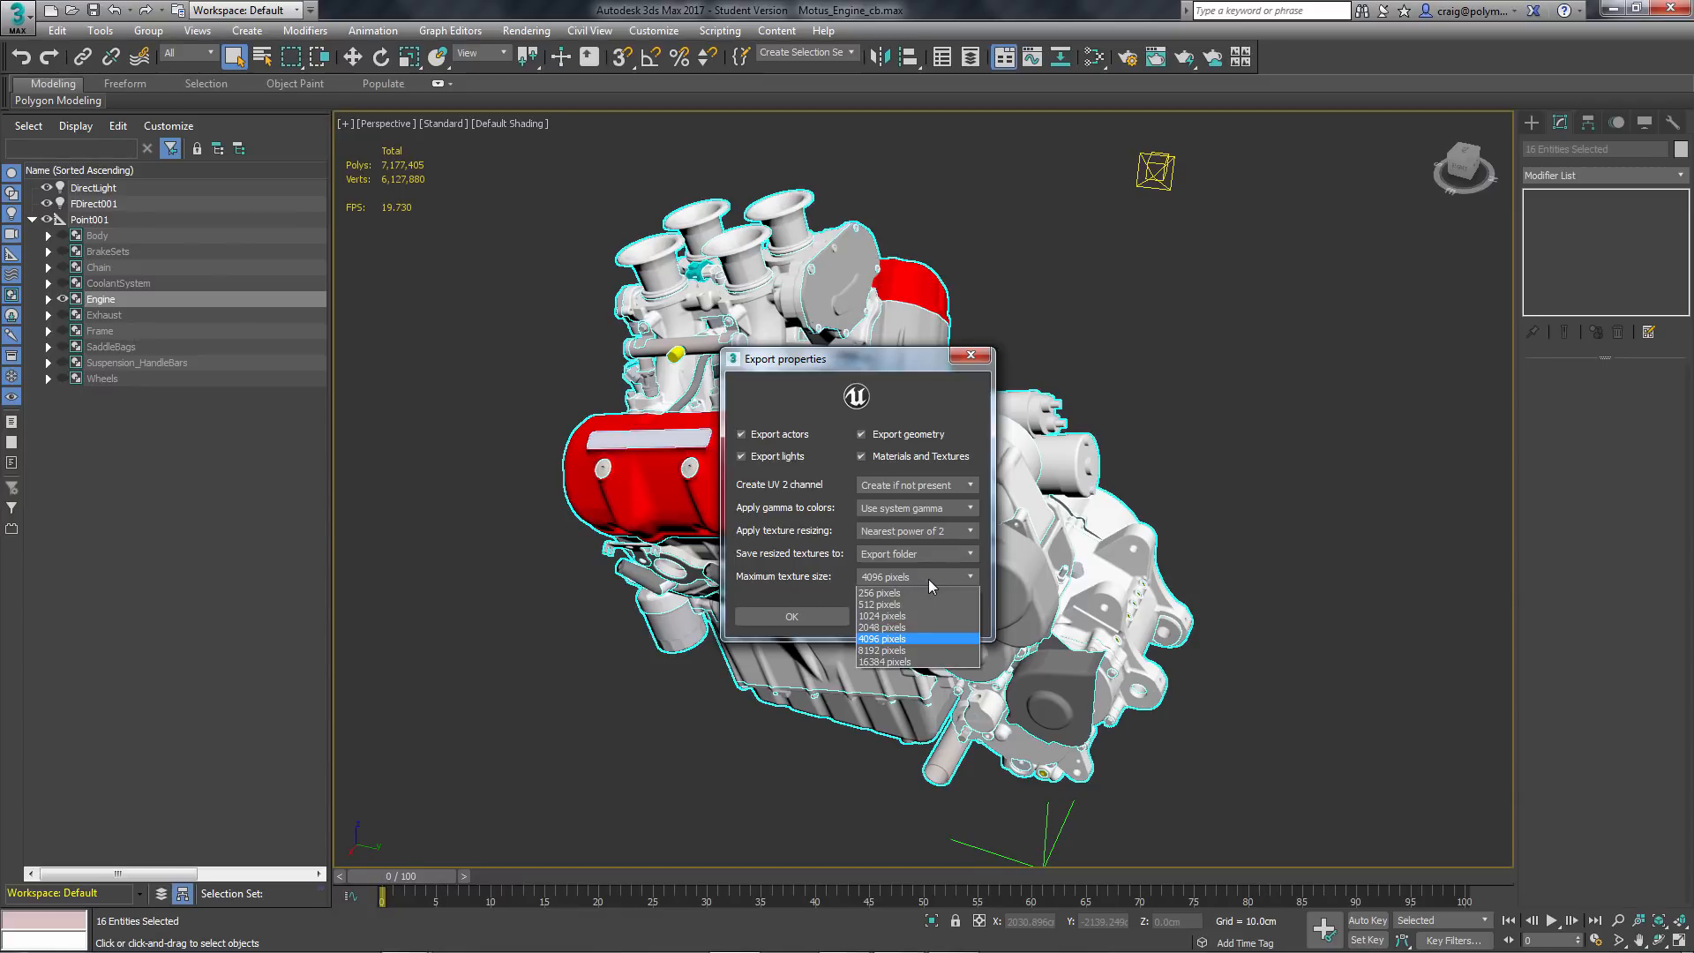
left_click(928, 639)
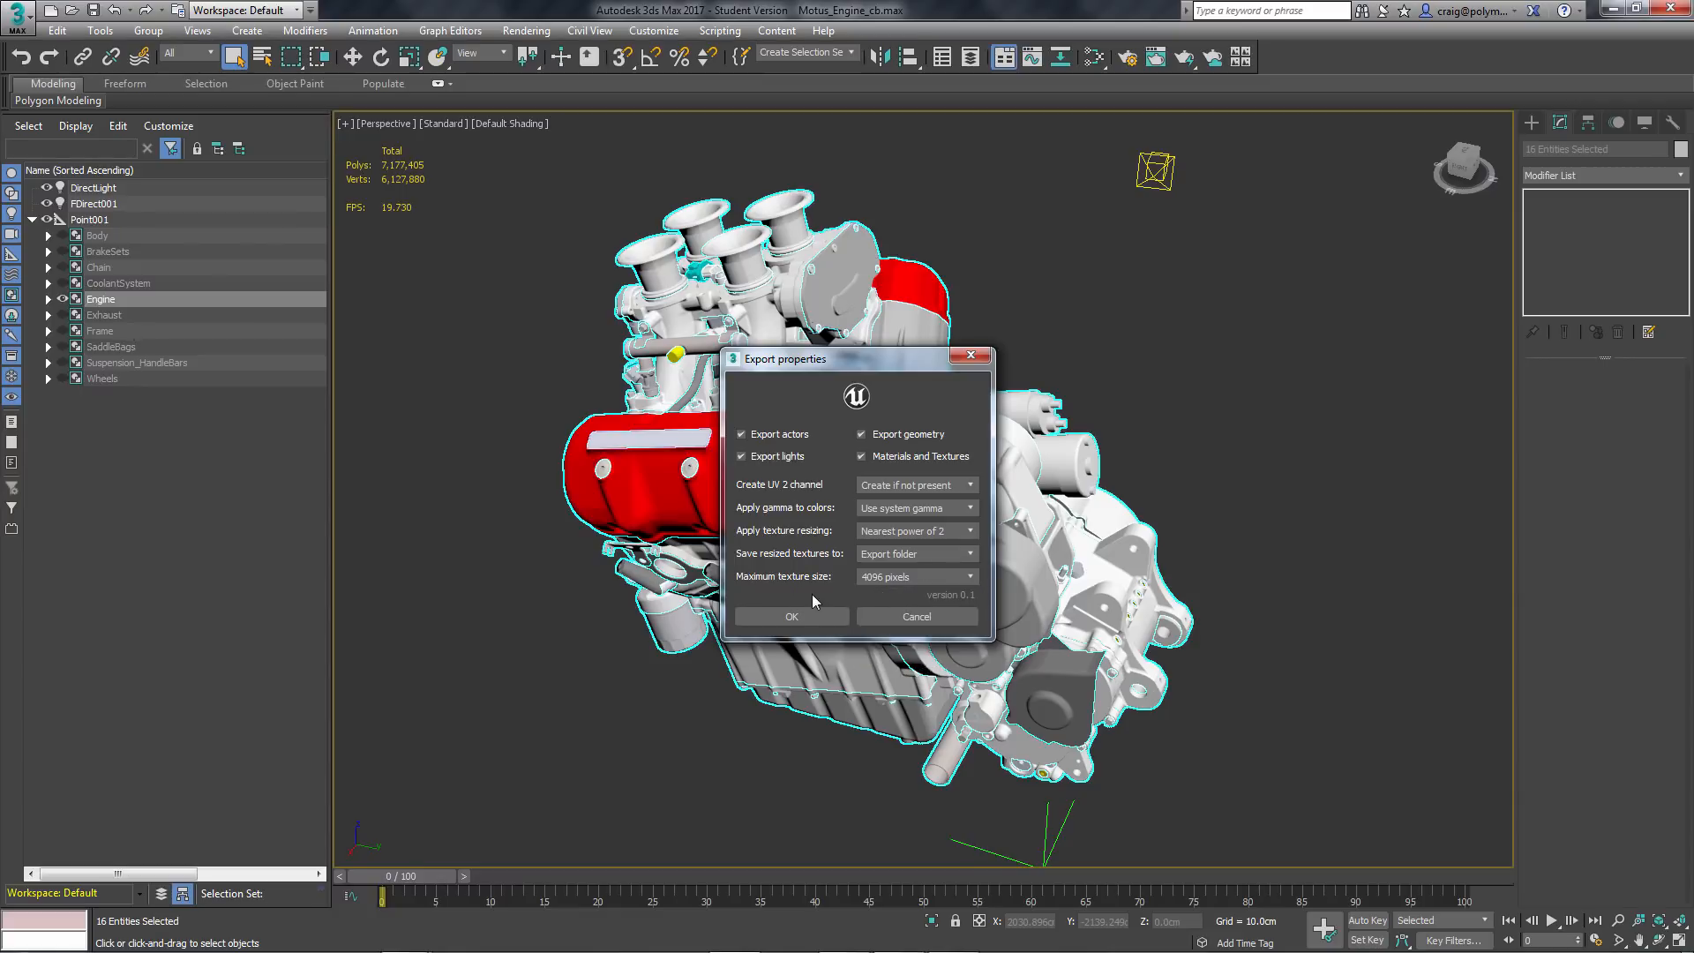
left_click(967, 531)
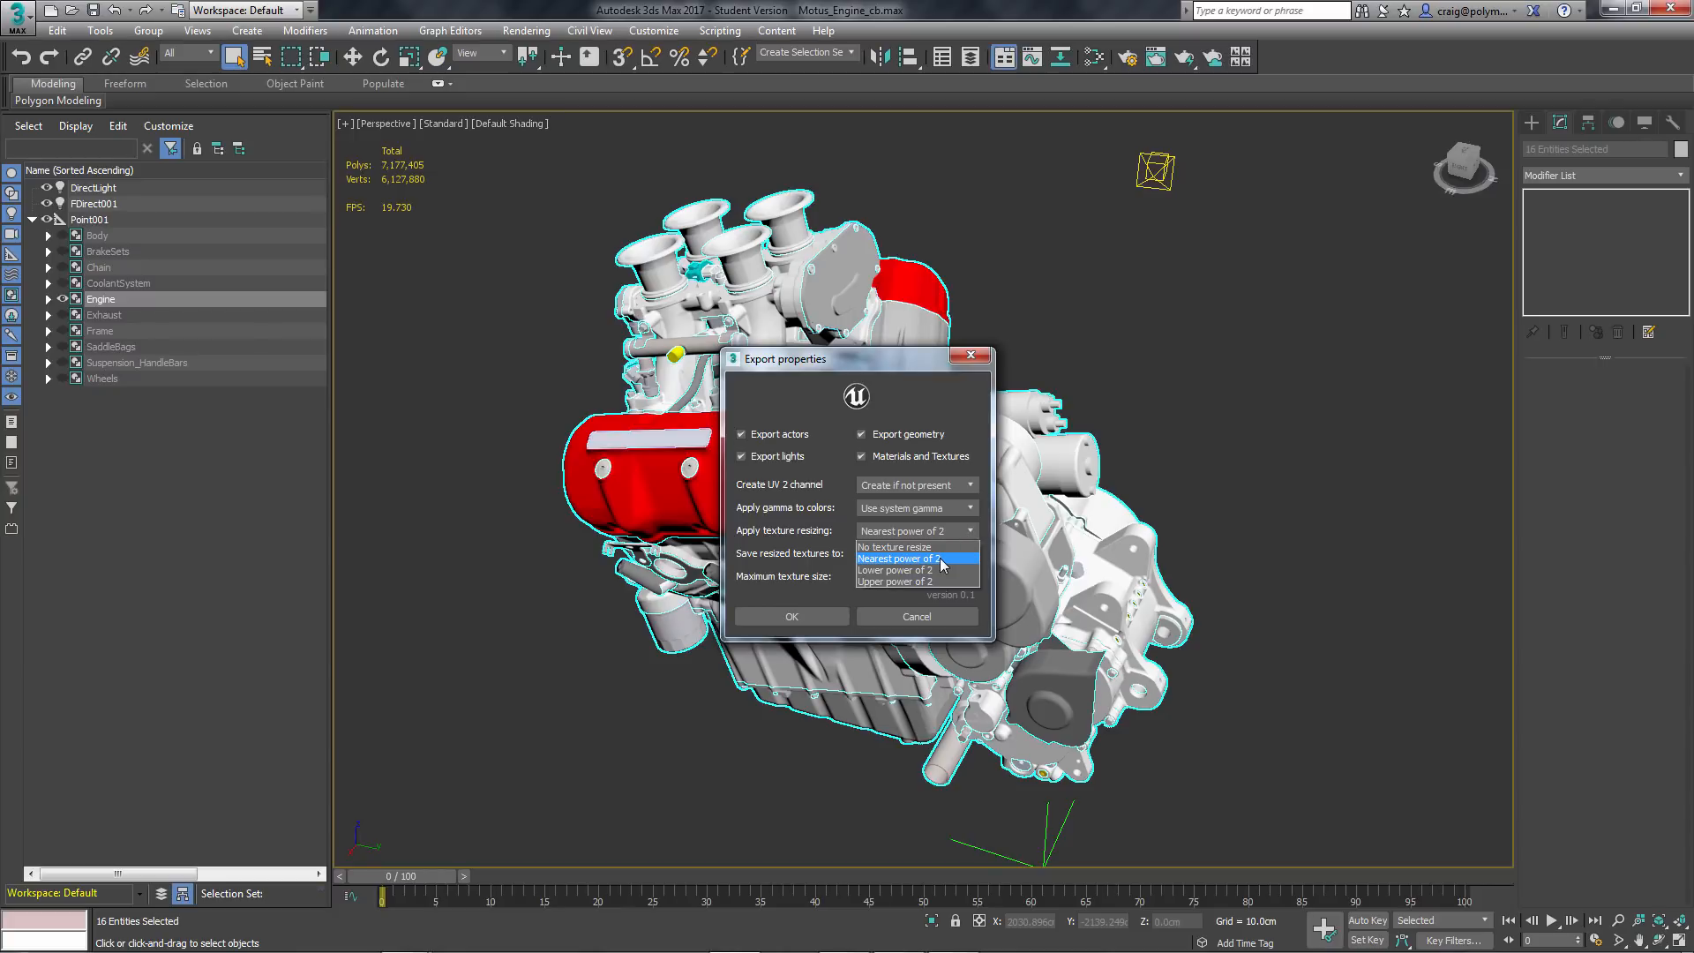
left_click(942, 560)
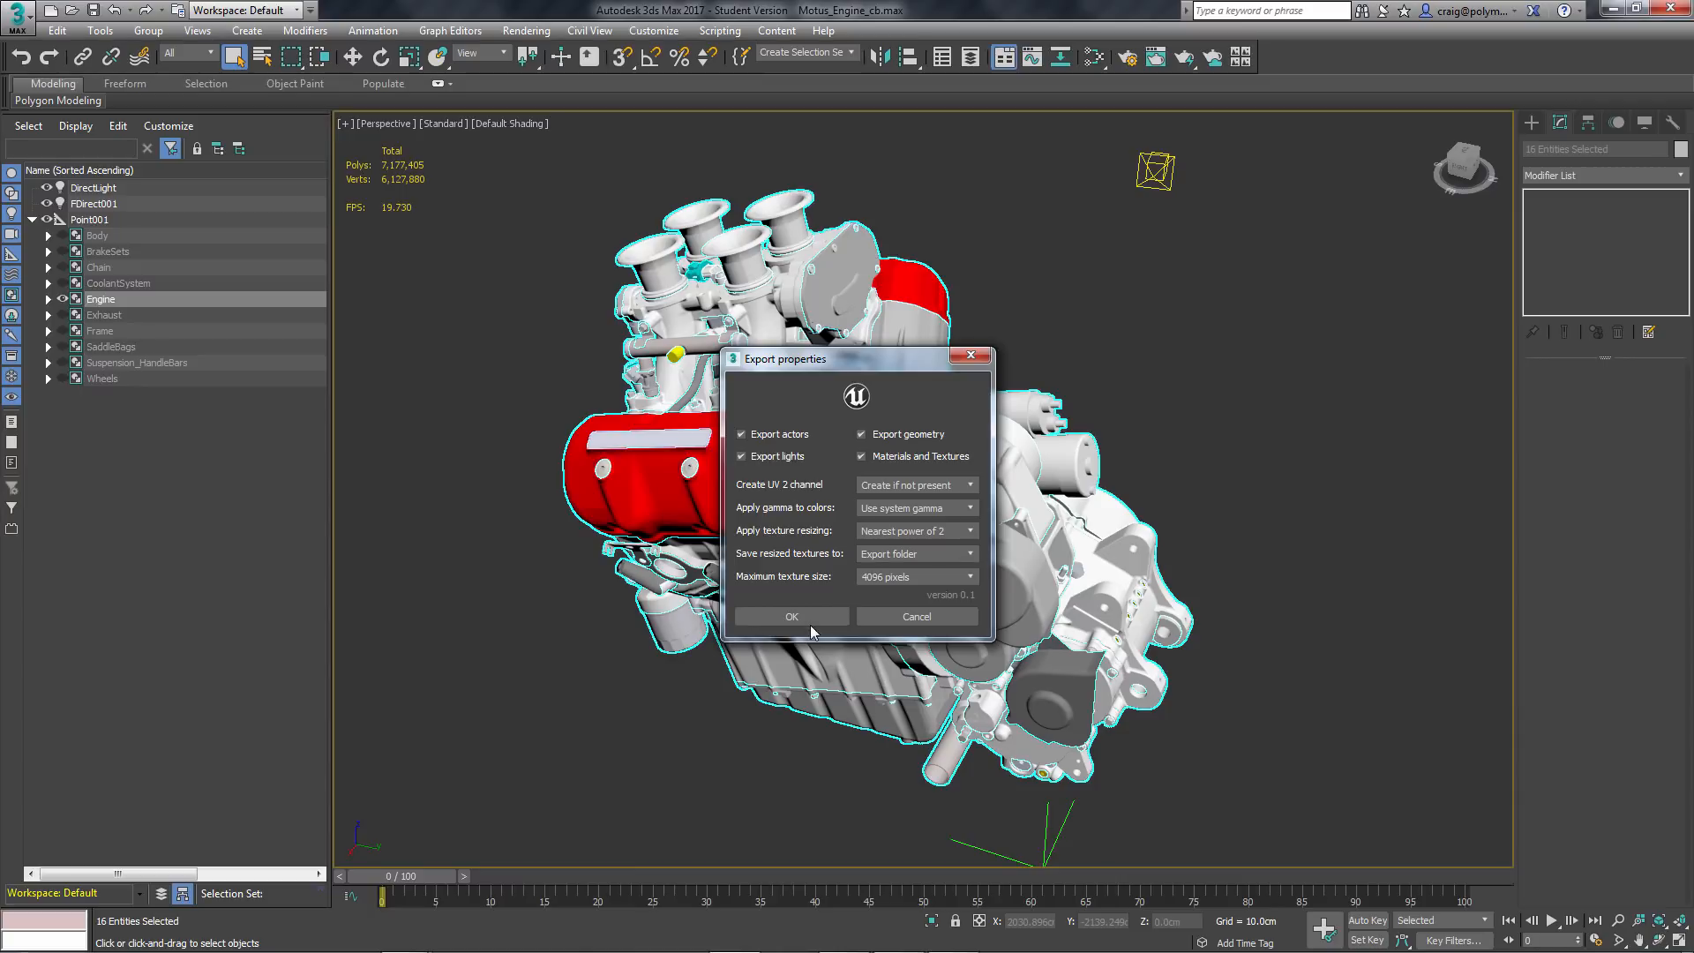
left_click(917, 618)
Switch to Unreal Editor and start importing Motus_MSTR.udatasmith from the desktop's Motus_Data folder
key("alt+Tab")
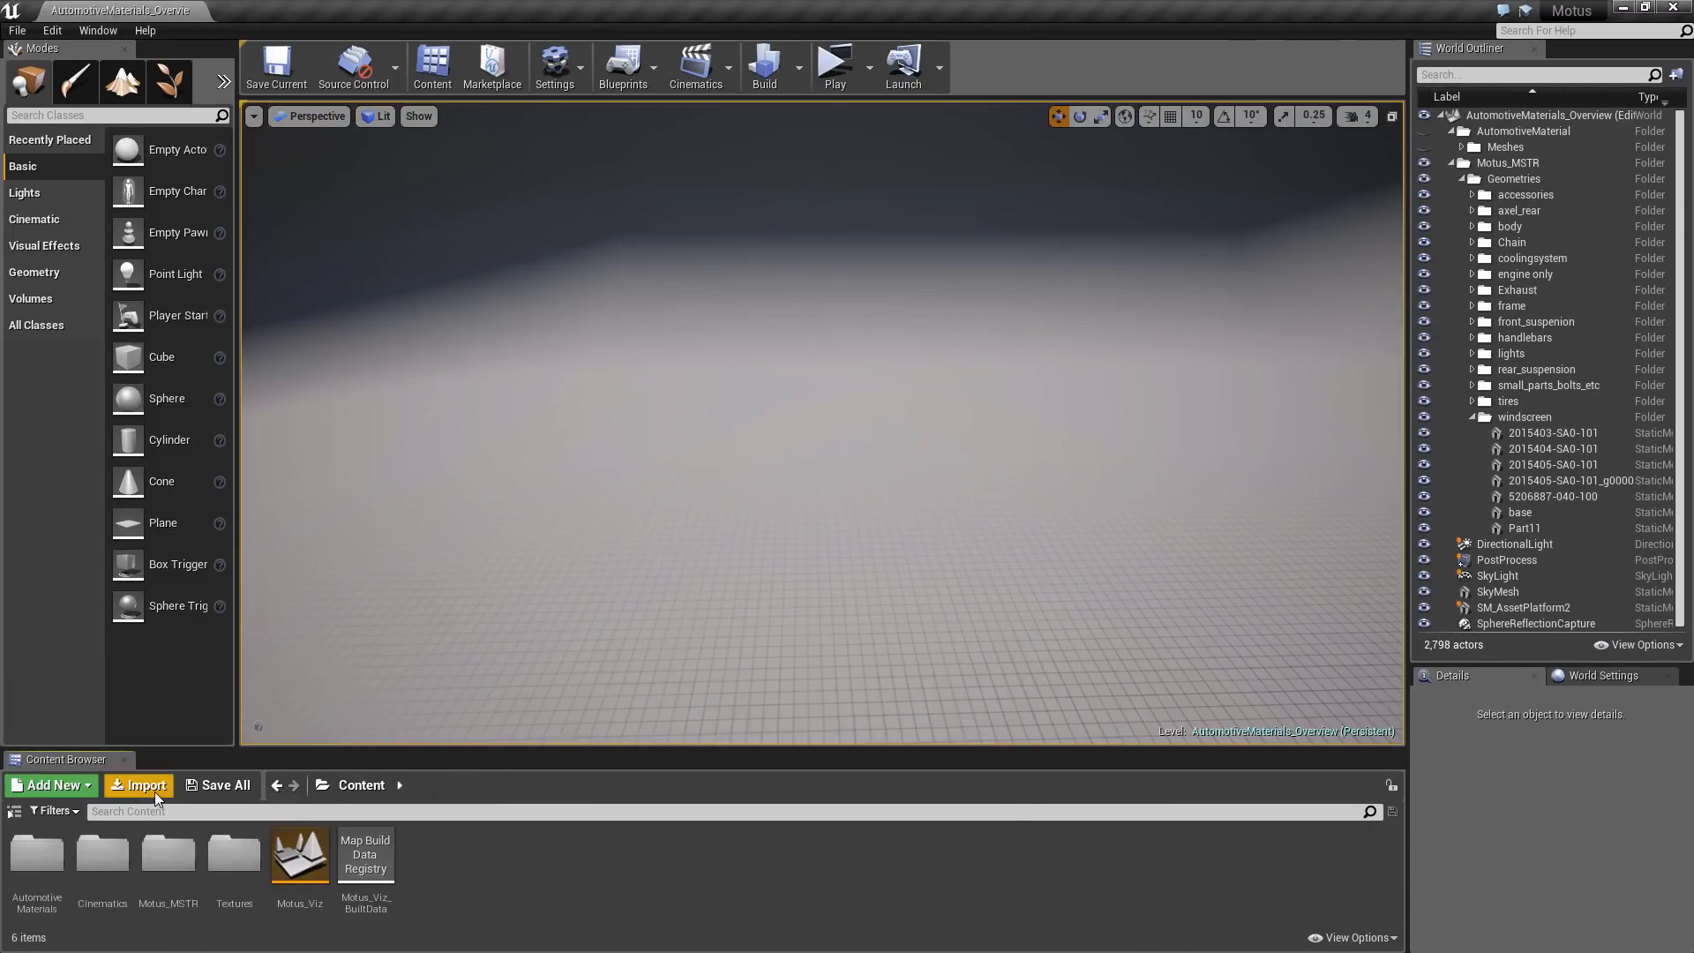
left_click(155, 788)
left_click(31, 705)
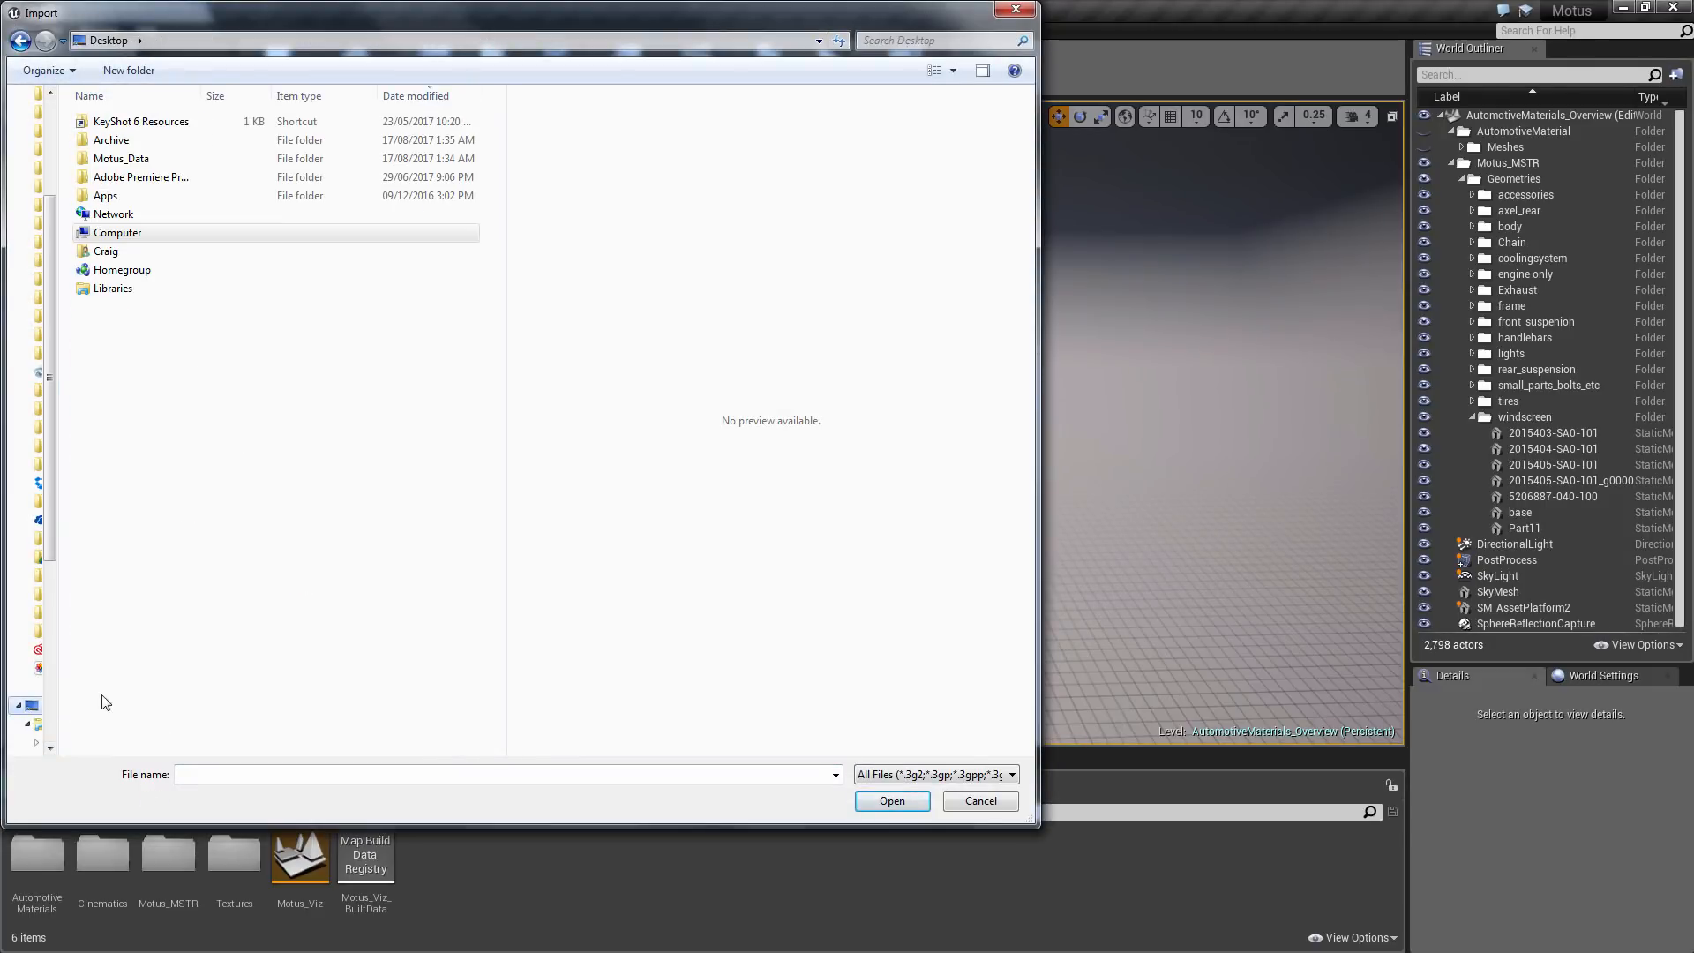
double_click(137, 166)
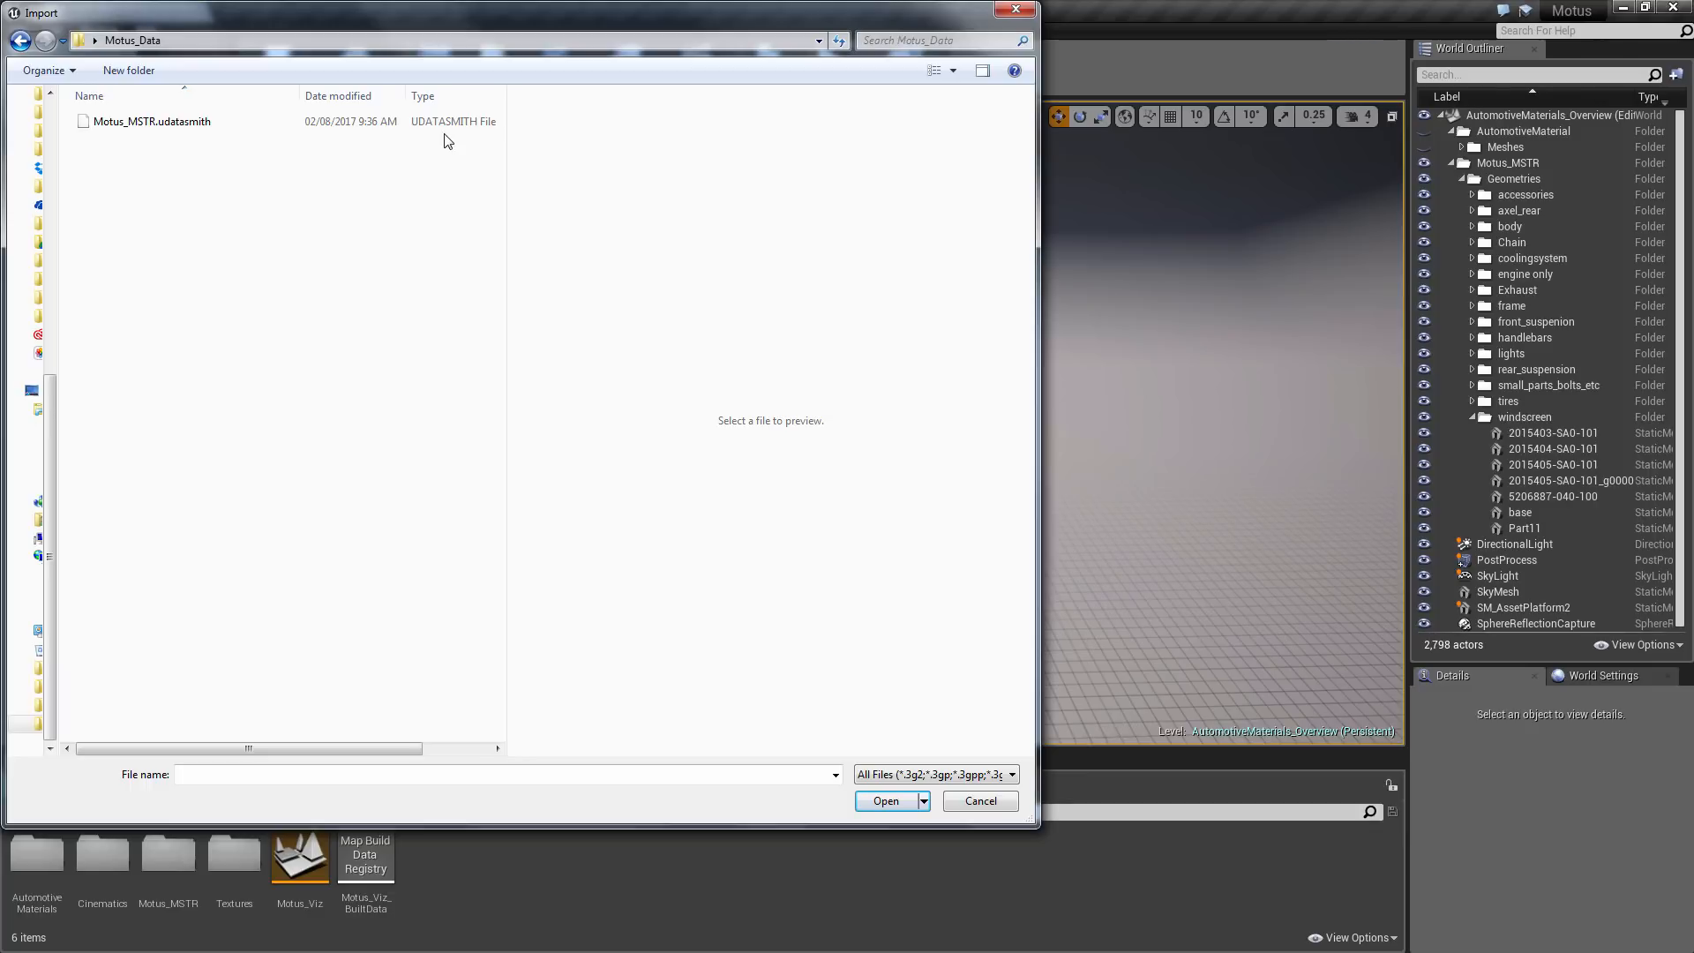
left_click(193, 120)
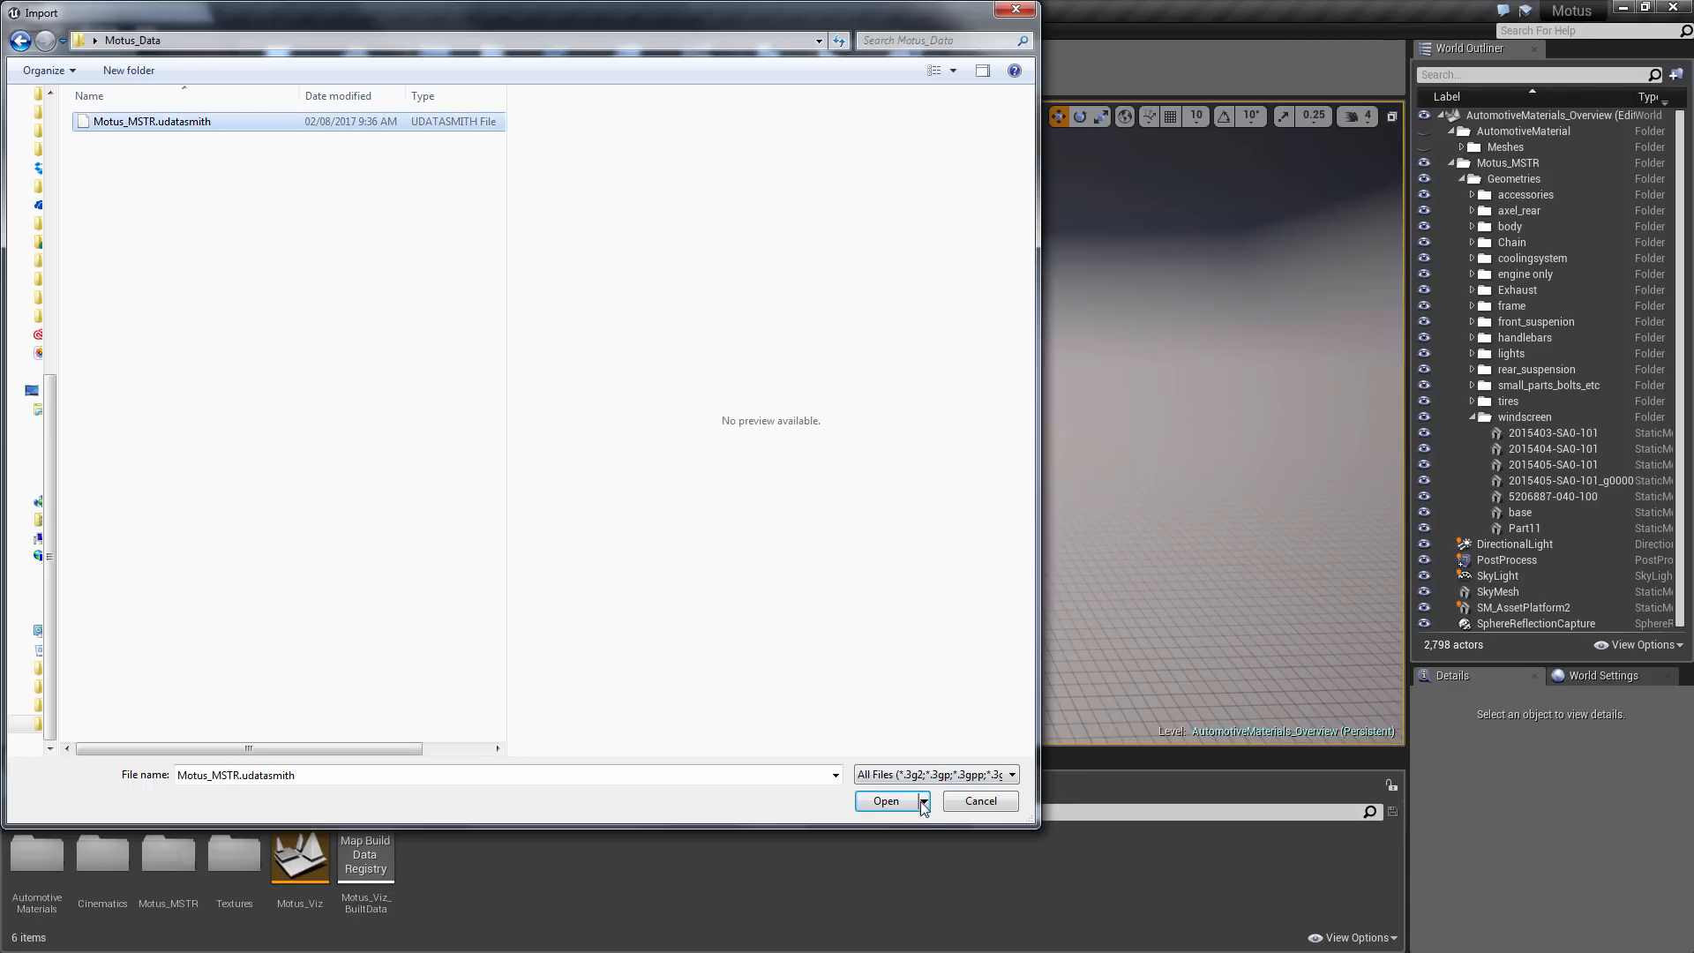
left_click(891, 808)
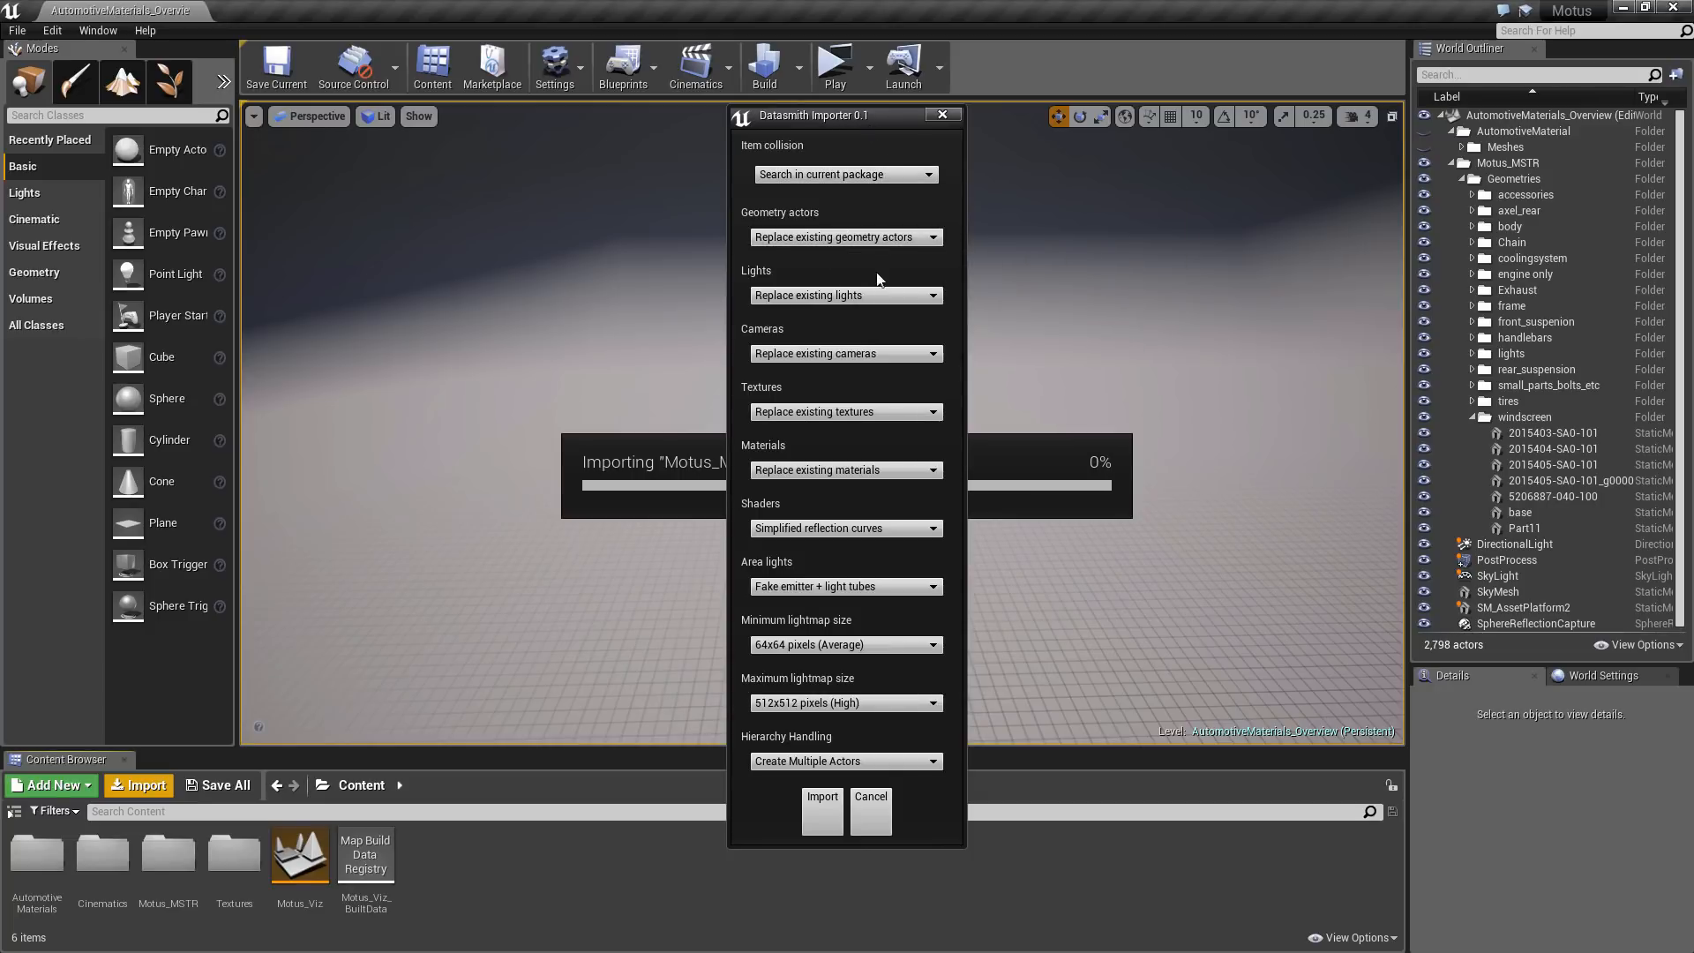
Set the Datasmith import's materials handling to Keep existing materials
mouse_move(879, 356)
left_click(900, 473)
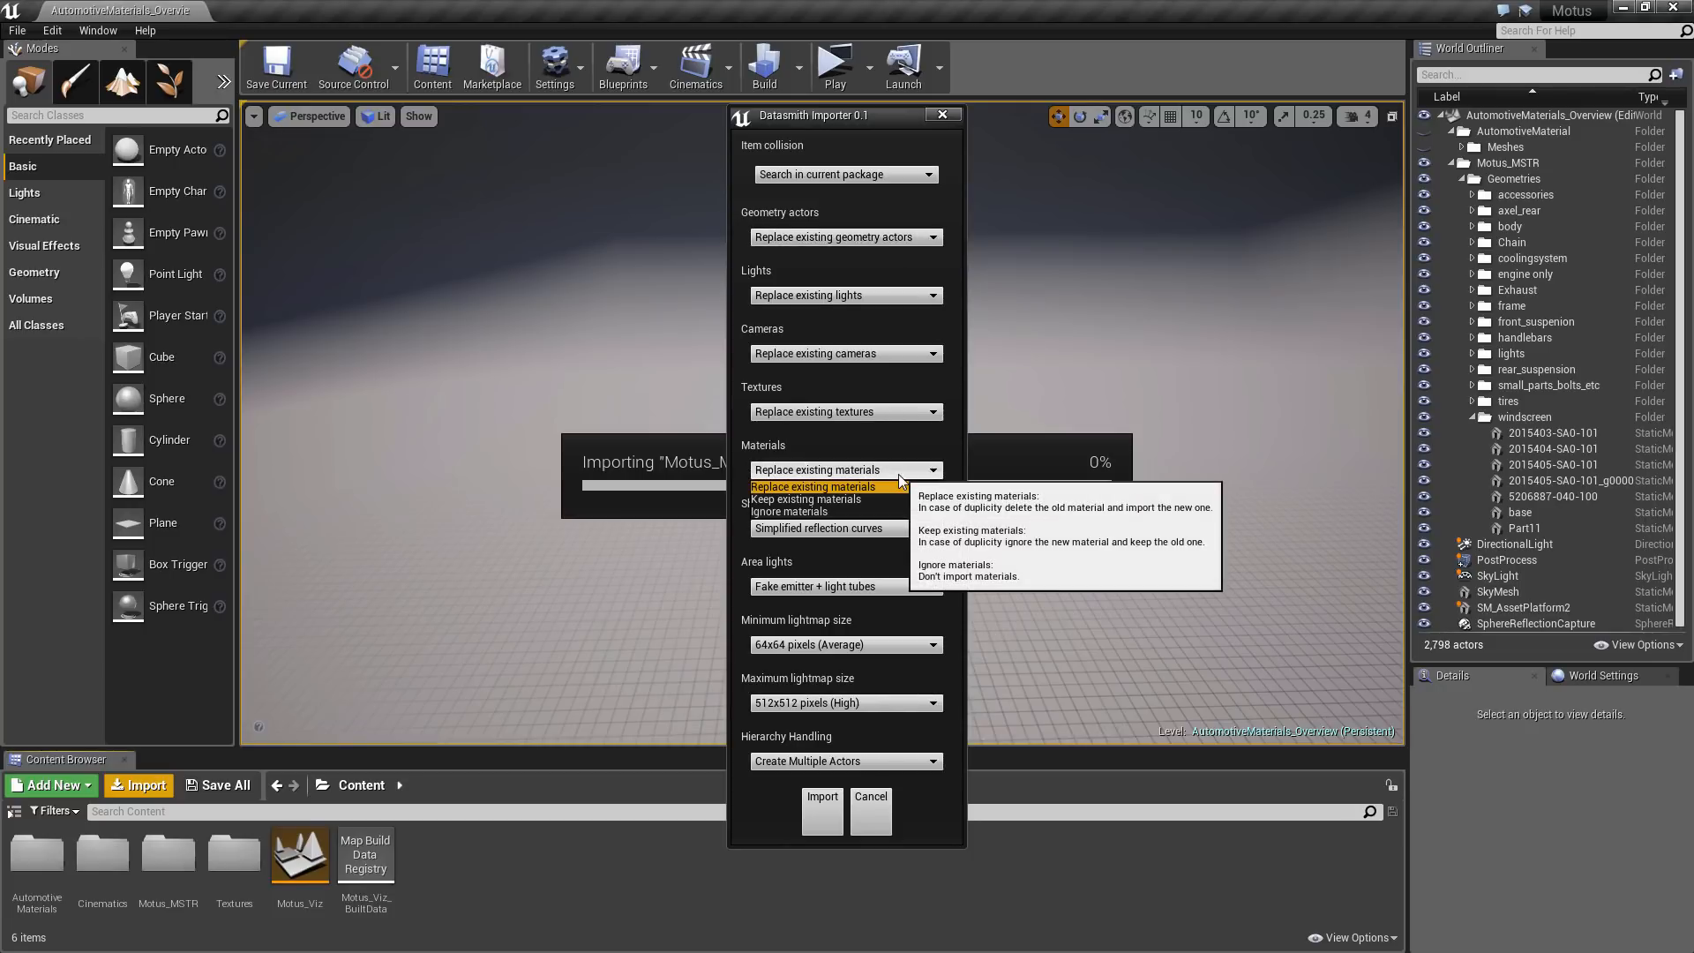
left_click(857, 498)
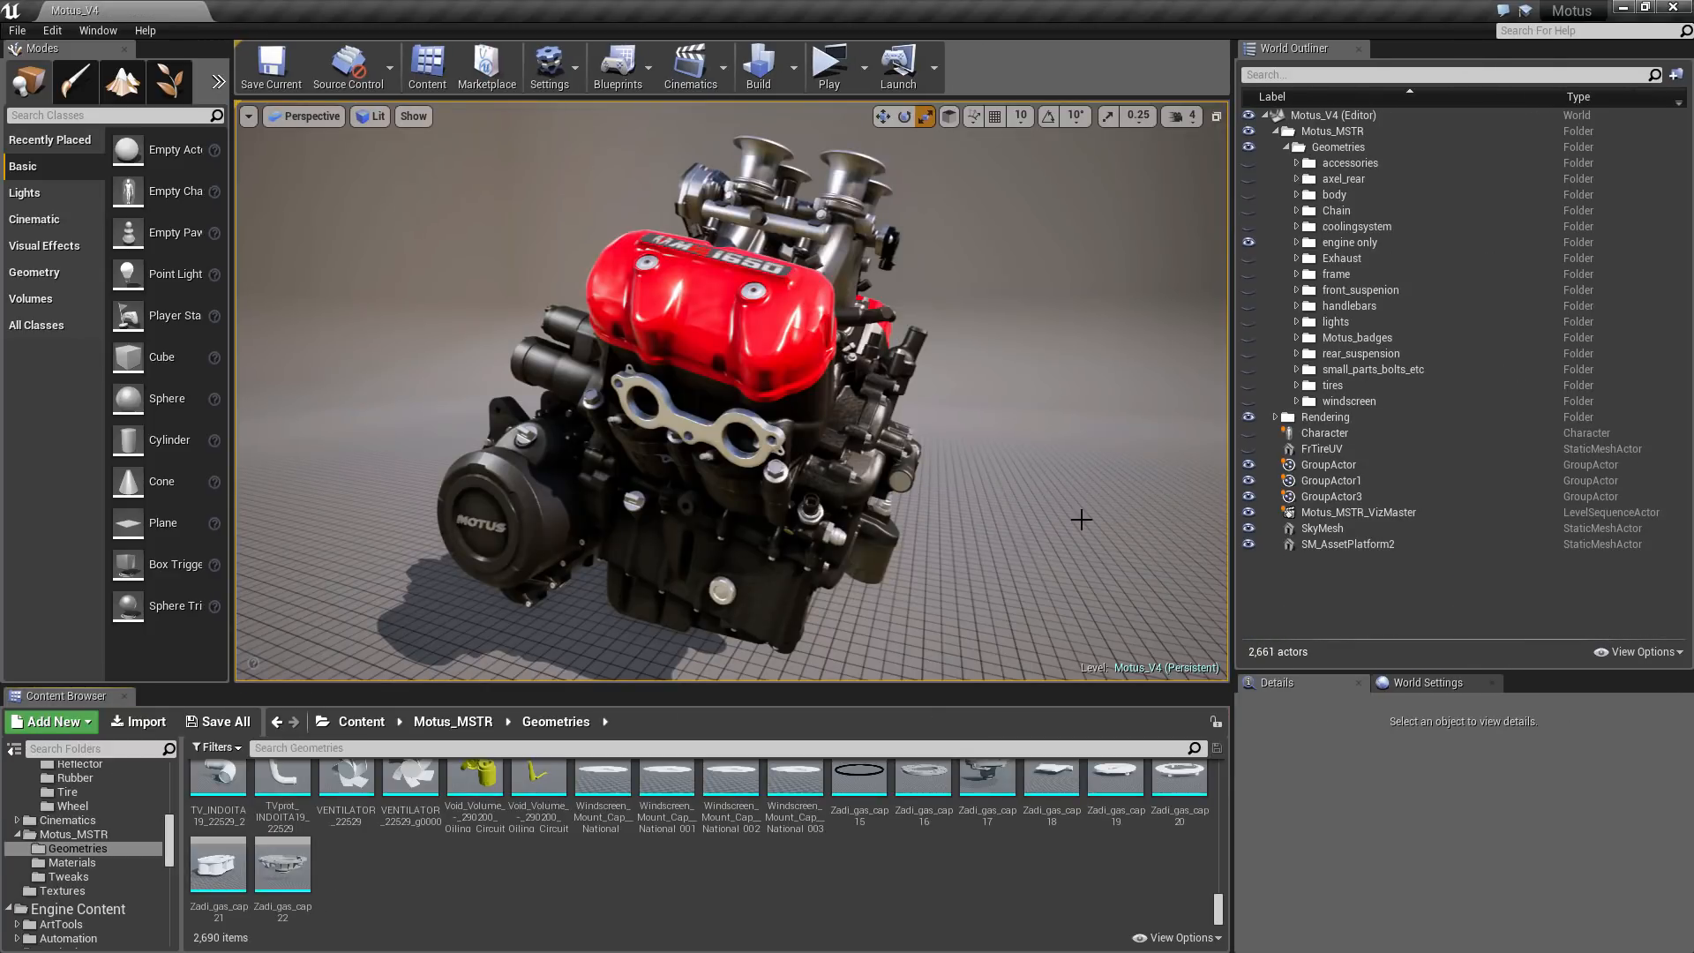
Look through the subfolders of the engine only folder in the outliner, collapsing CylinderHeads, Housing_Oil_Pan and the folder itself
left_click_drag(1081, 478, 1127, 476, "alt")
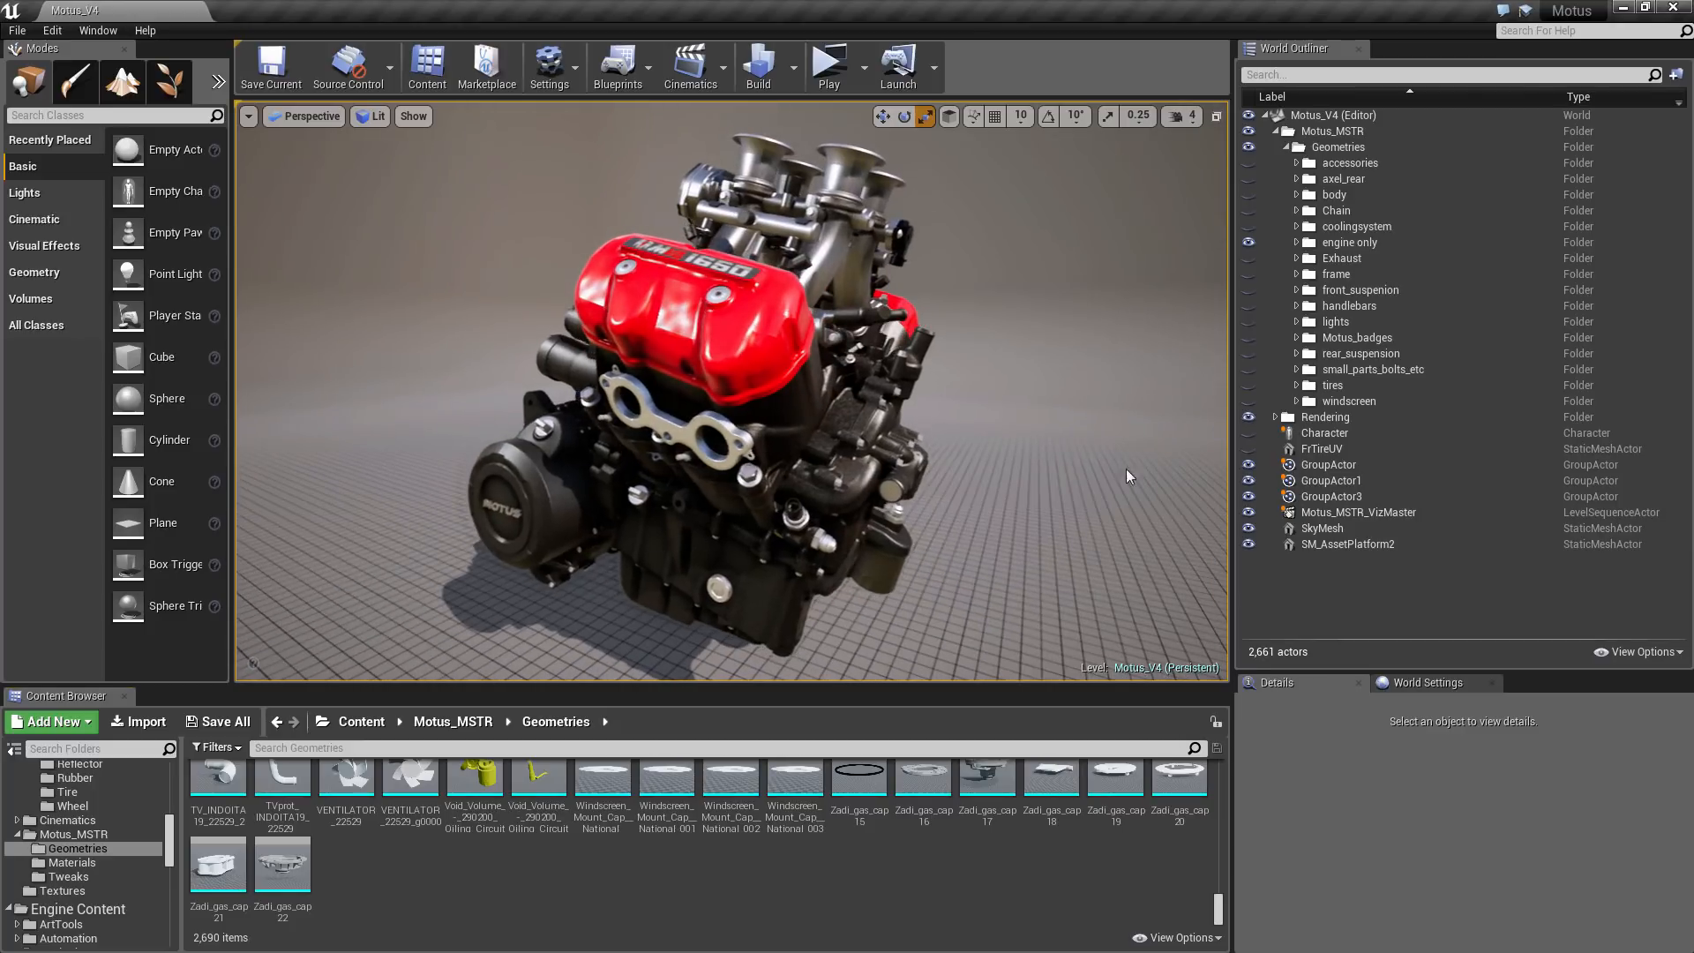
left_click(1297, 243)
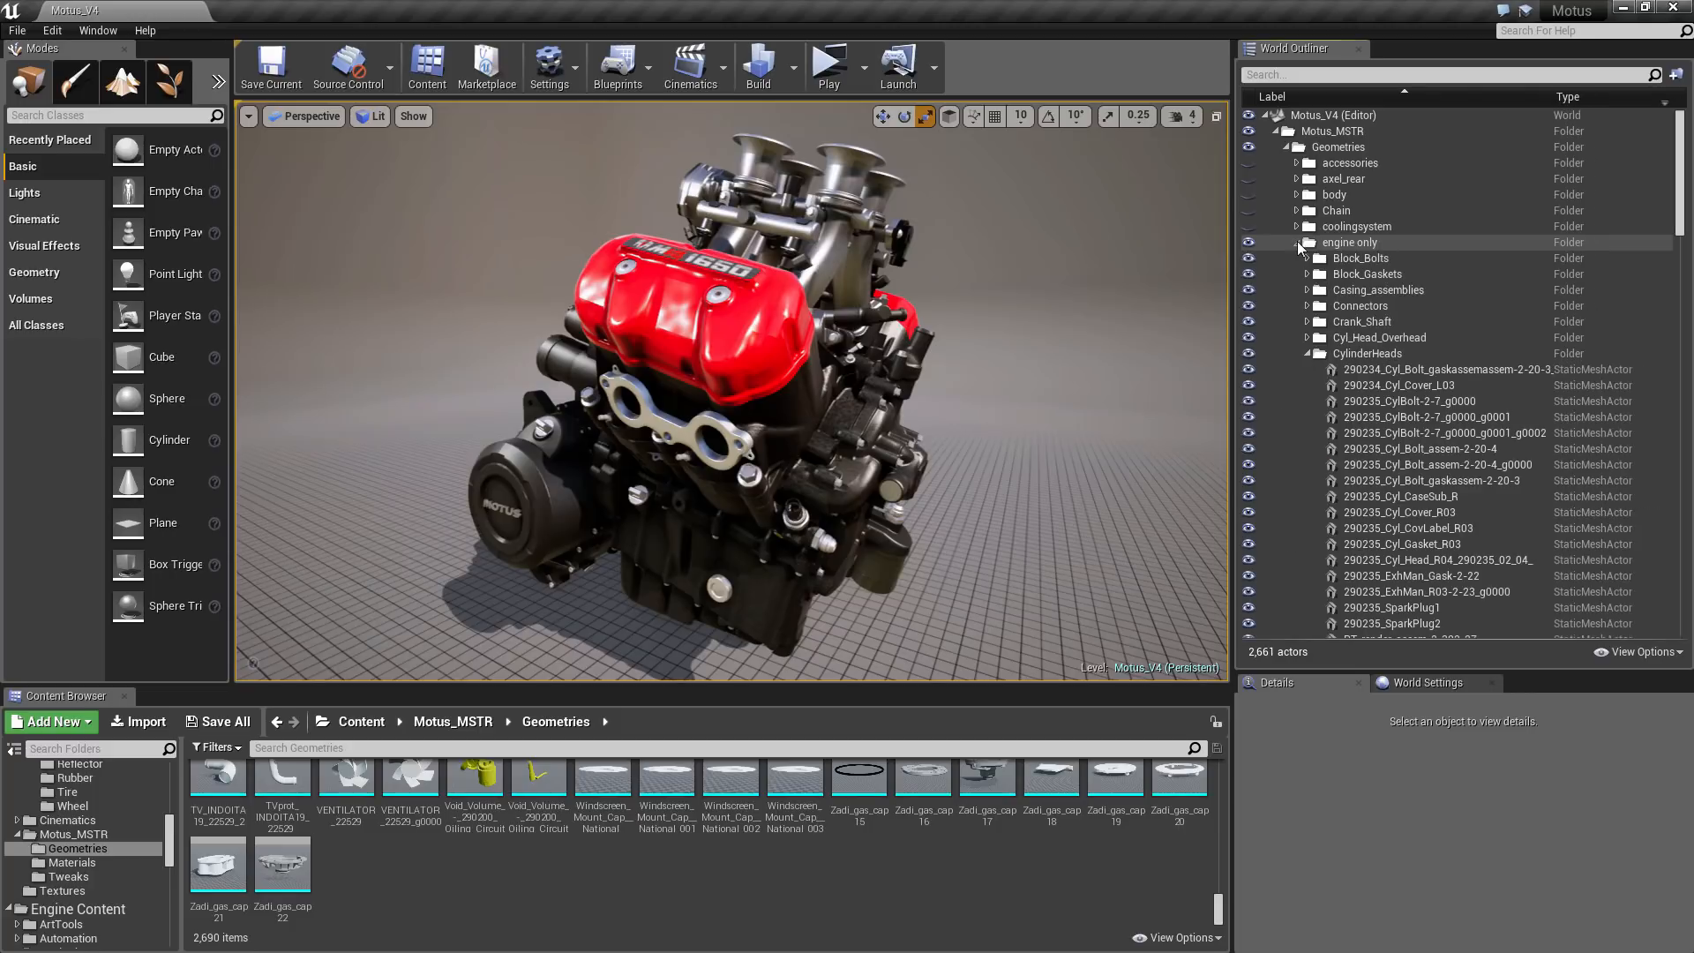
left_click(1308, 353)
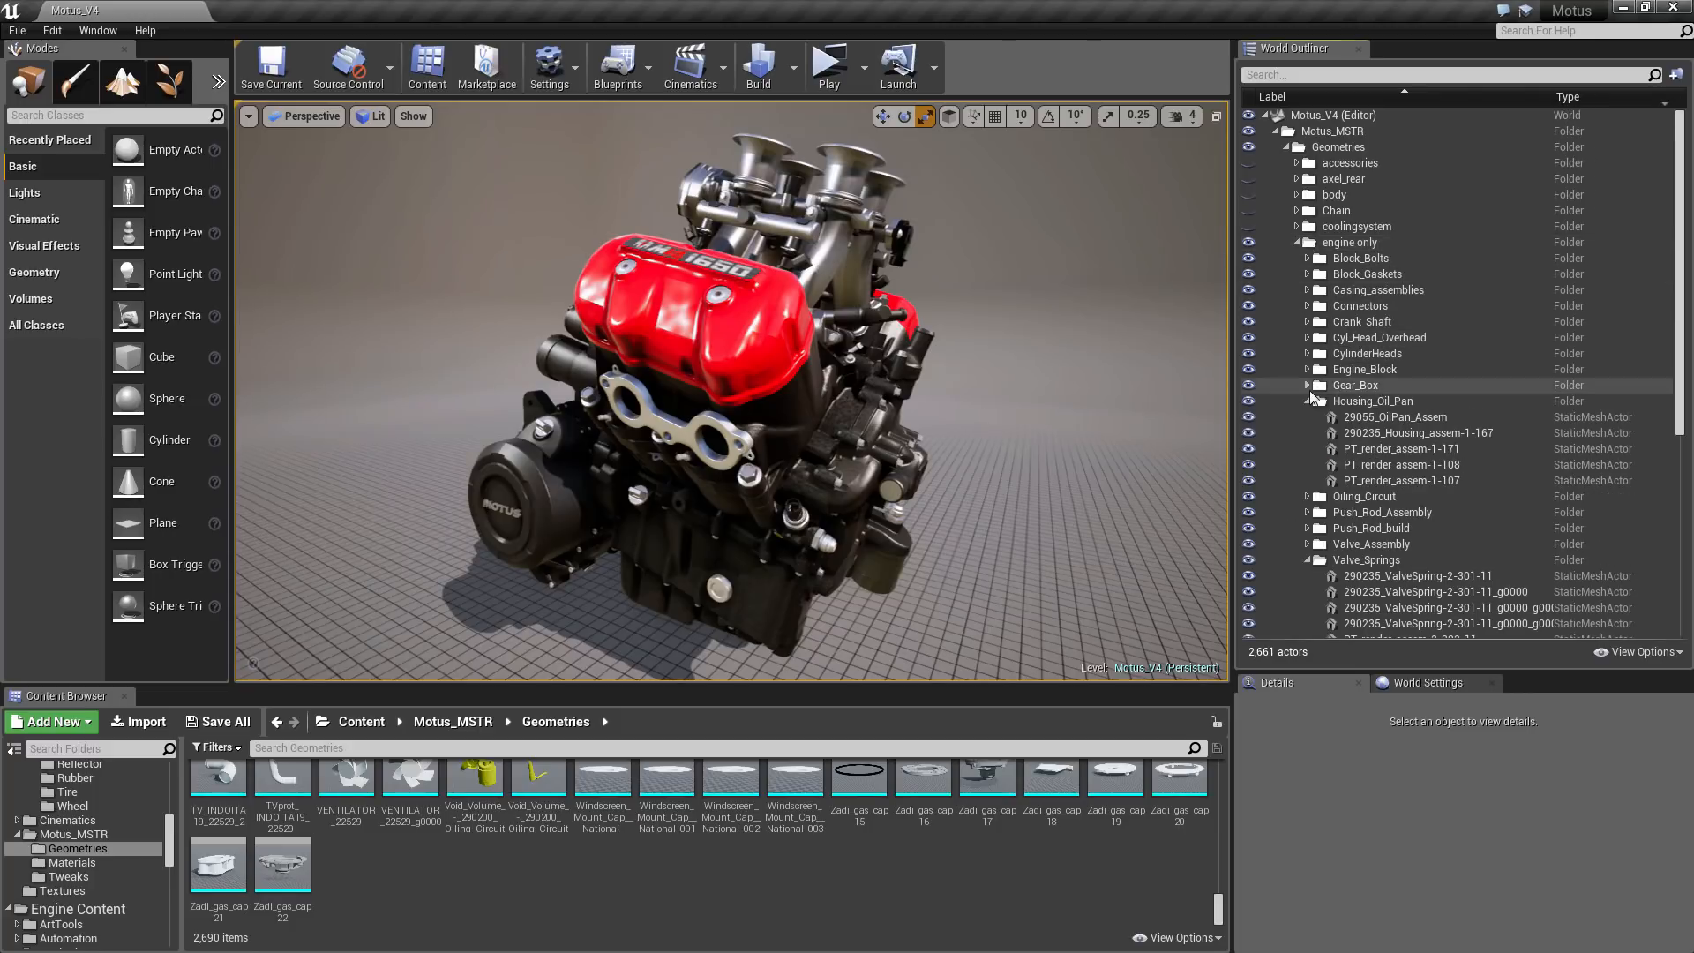
left_click(1308, 401)
left_click(1297, 243)
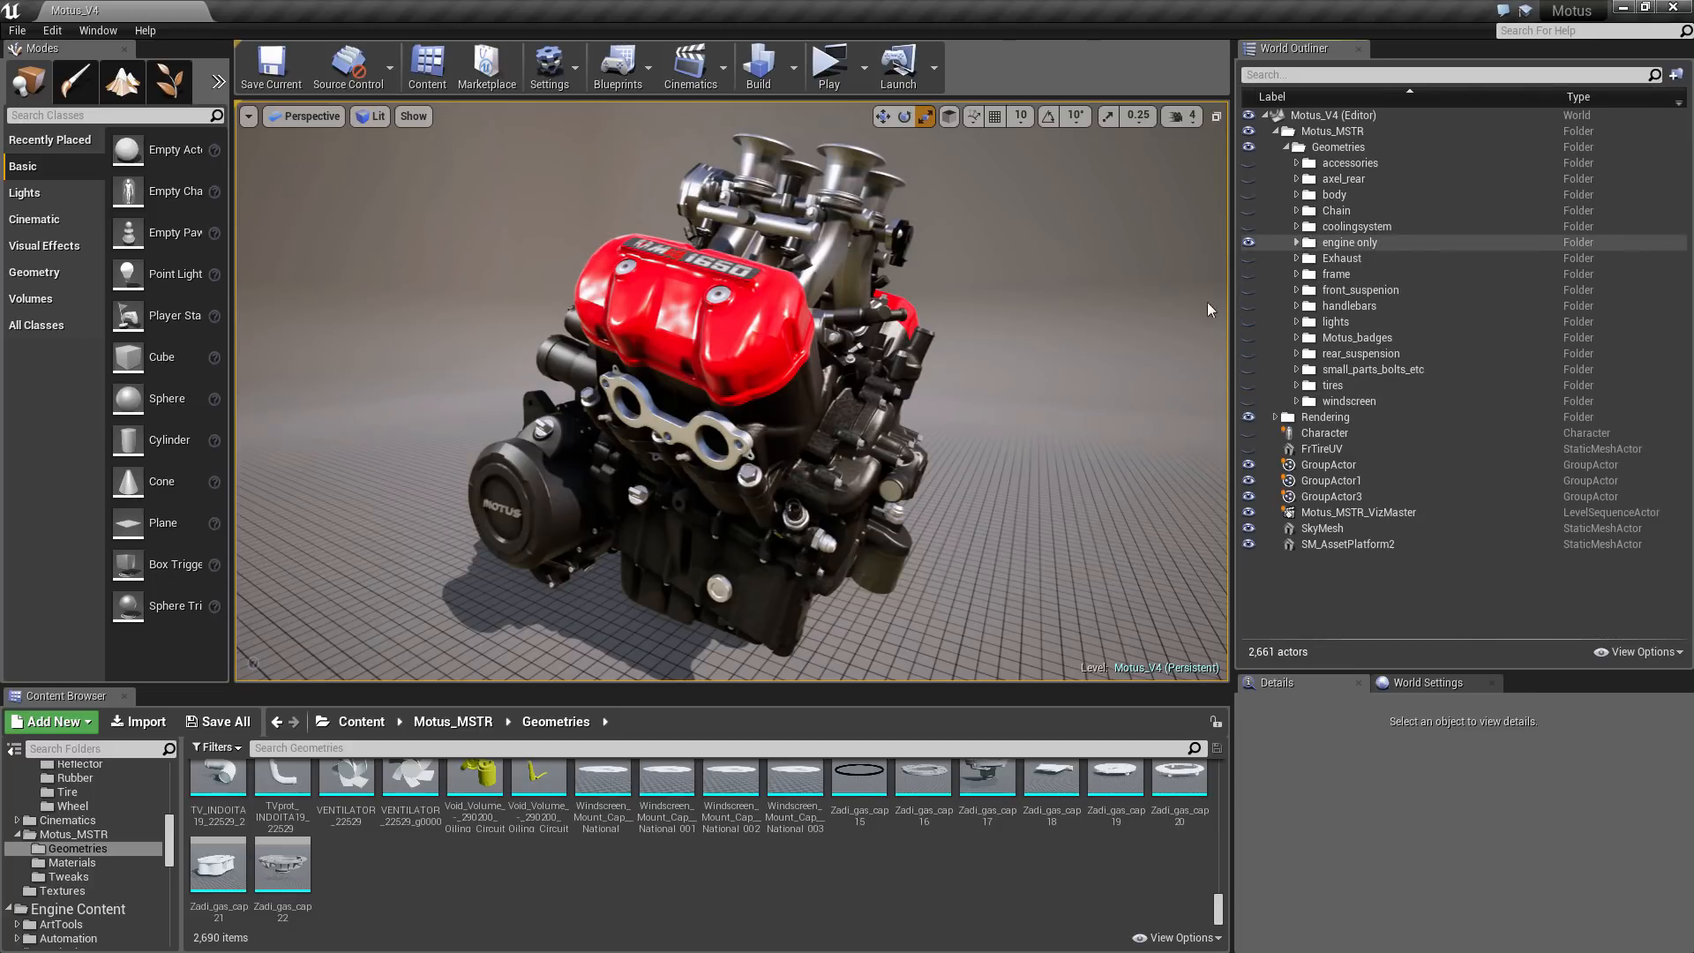
Enlarge the viewport showing the engine by reducing the height of the content browser
left_click_drag(978, 447, 1015, 498, "alt")
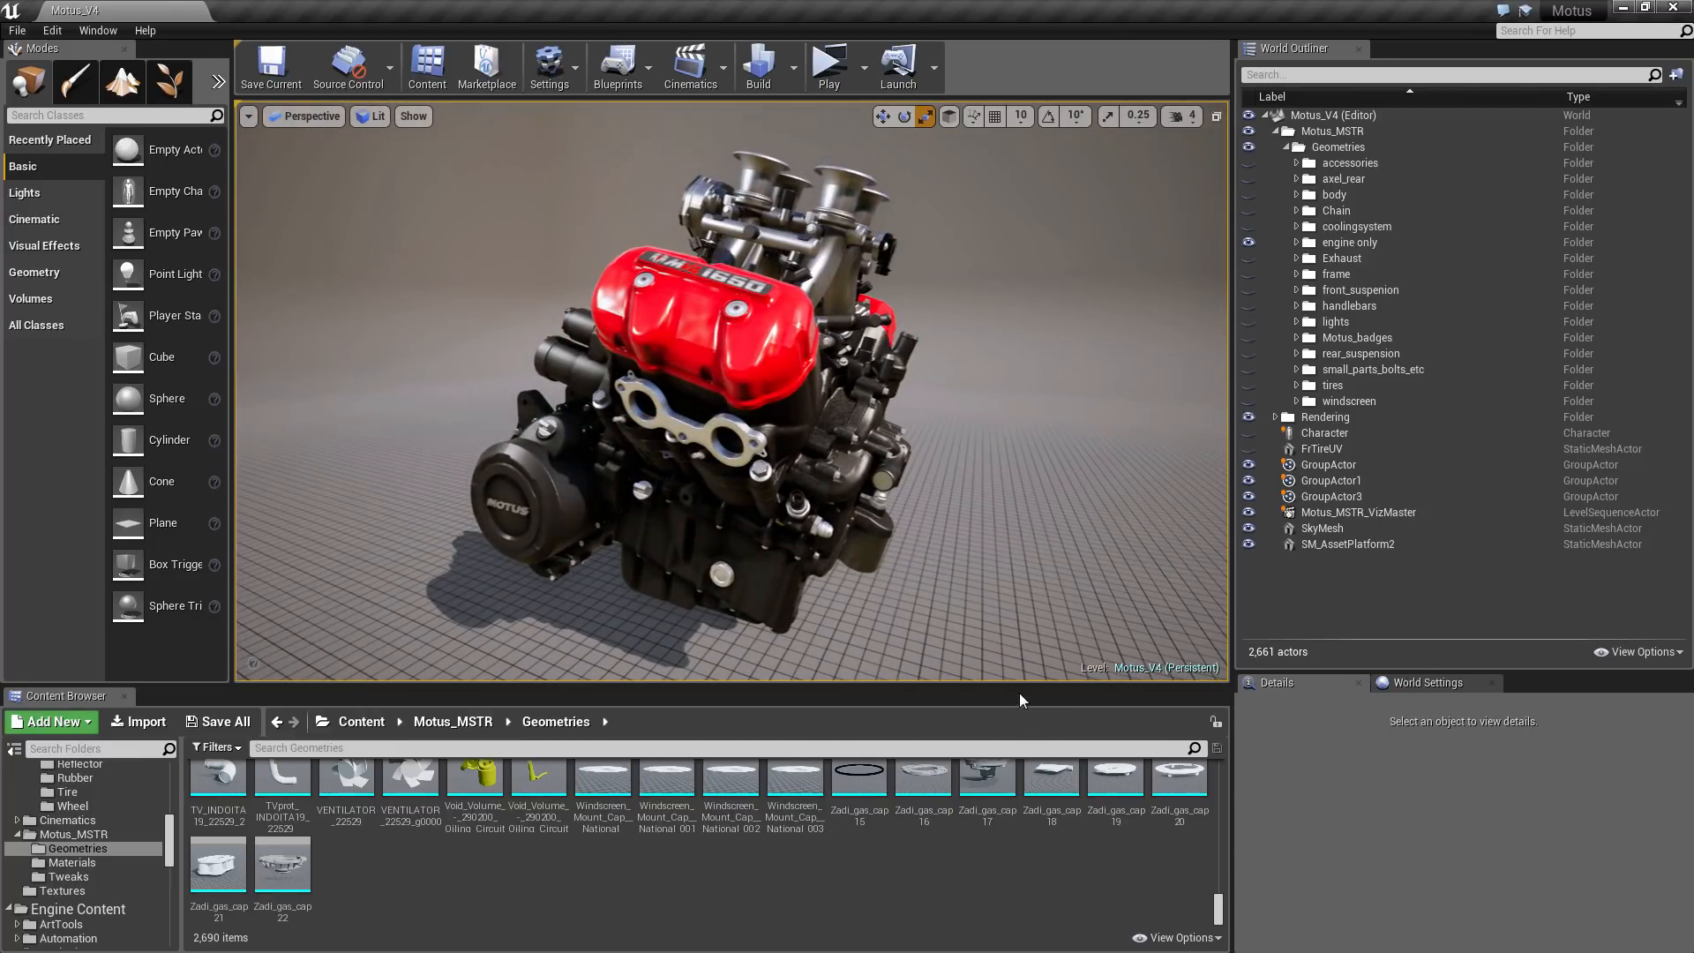
left_click_drag(1020, 689, 1024, 761)
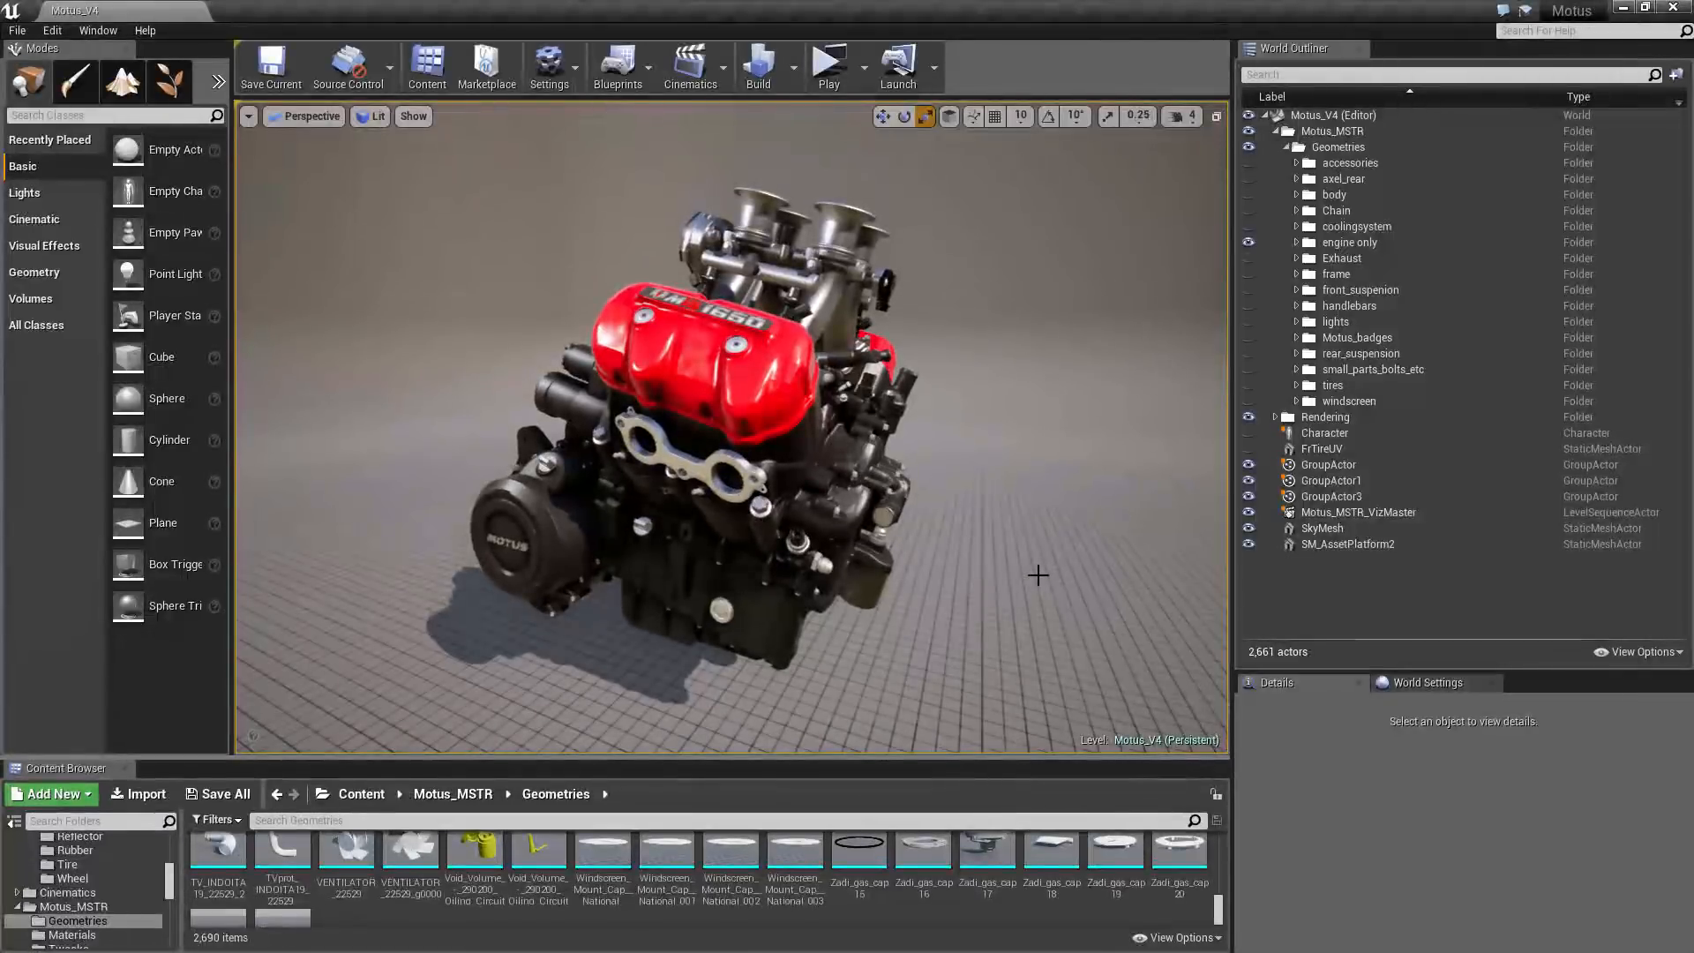